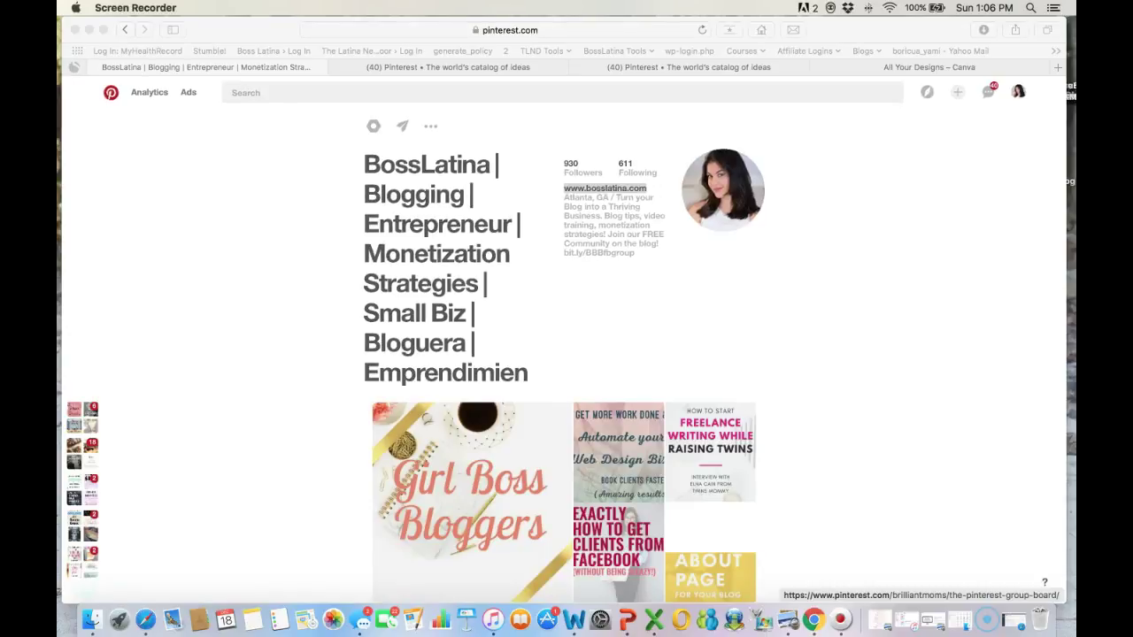
- Examine the profile header in Safari, highlighting the community link in the bio and the keywords in the business name
key("super+Tab")
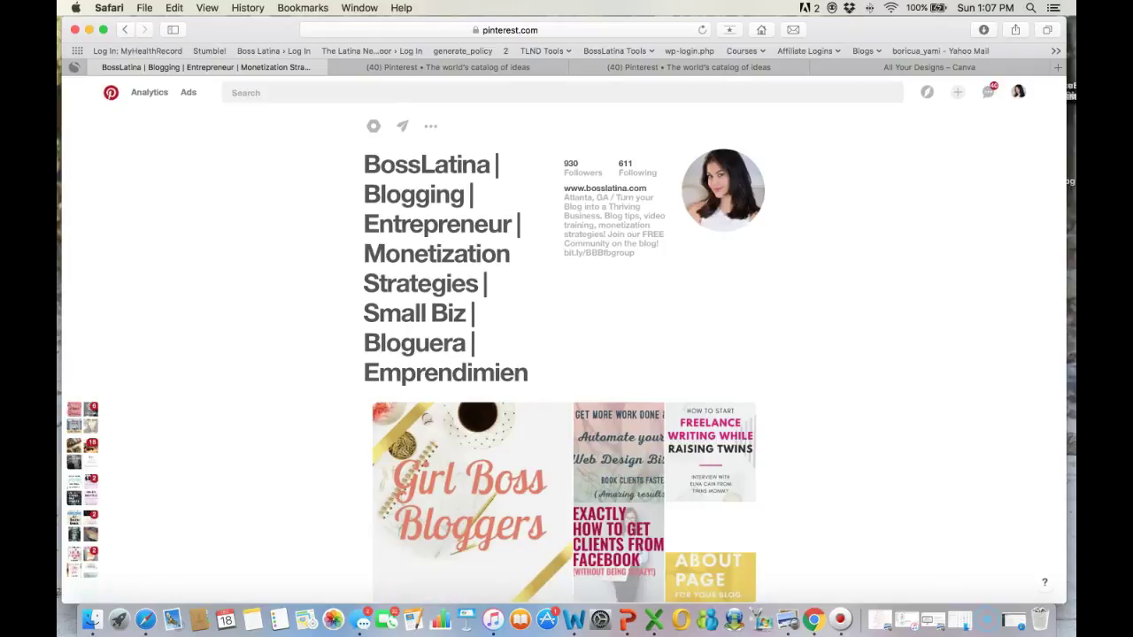
left_click_drag(608, 234, 634, 253)
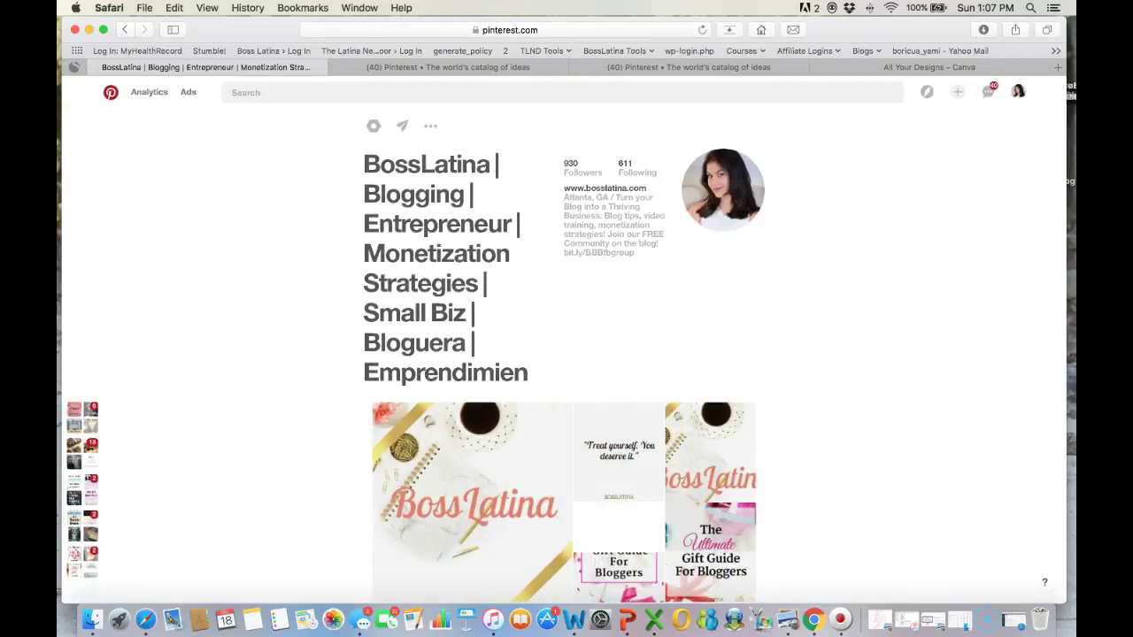
left_click_drag(635, 253, 563, 253)
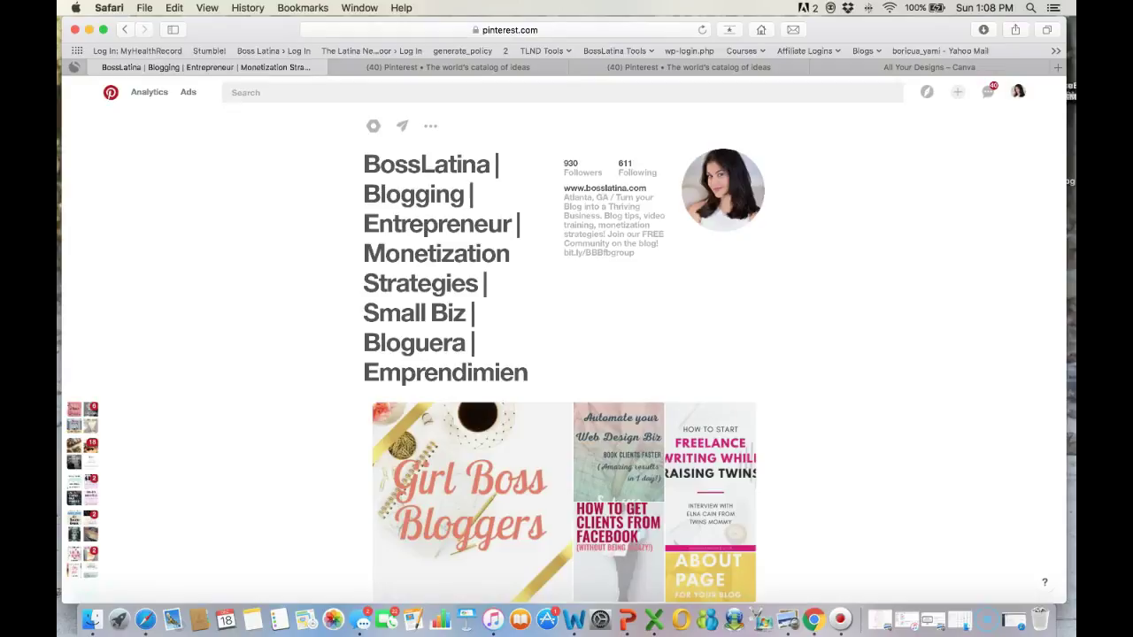
left_click_drag(400, 224, 409, 283)
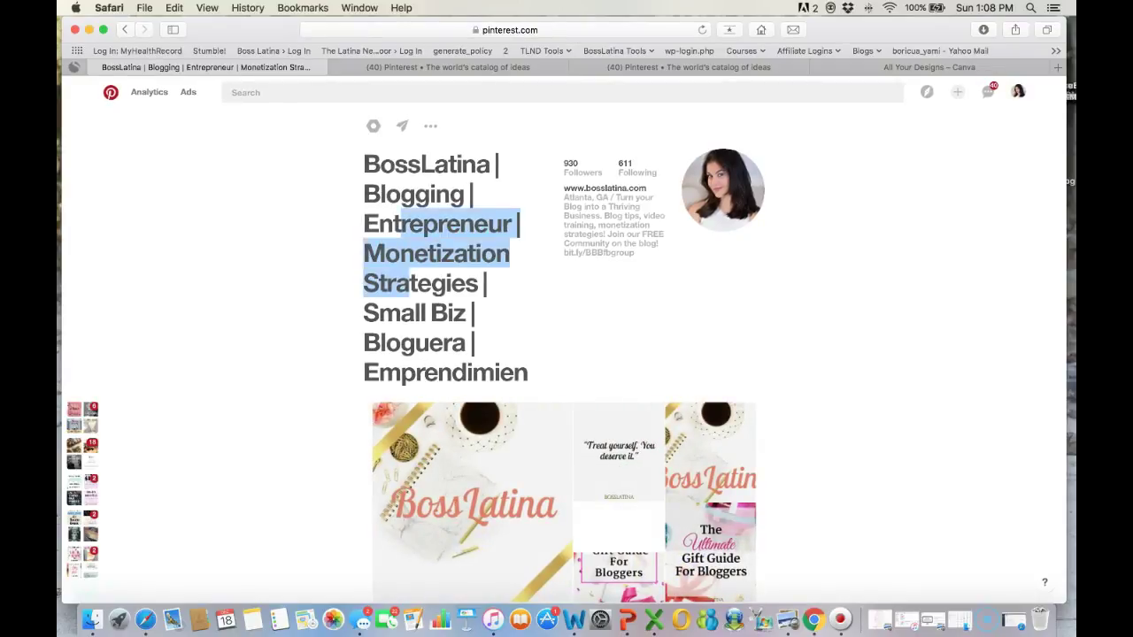
left_click(403, 312)
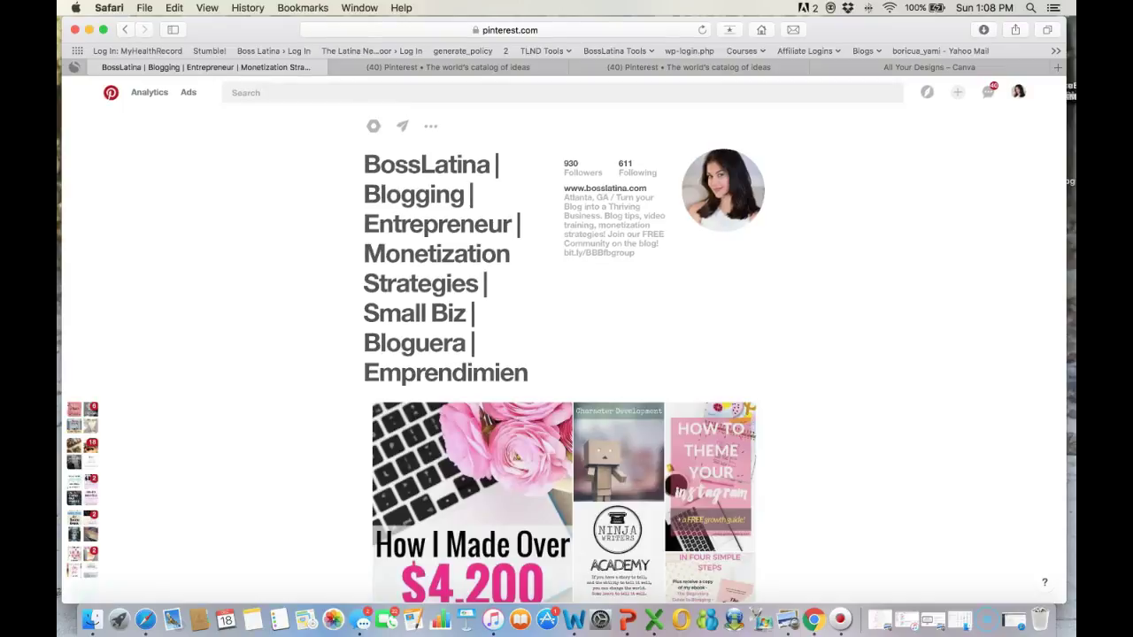
- Review the business name, picture, username, About you and website fields in the Profile settings, leaving without saving
left_click(374, 126)
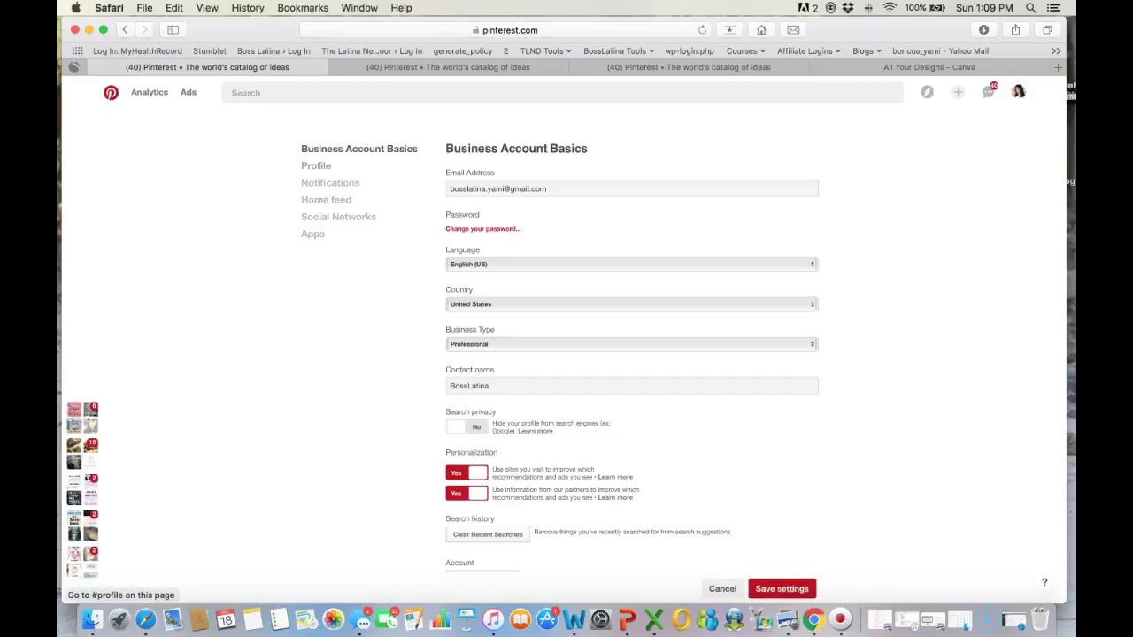
left_click(316, 166)
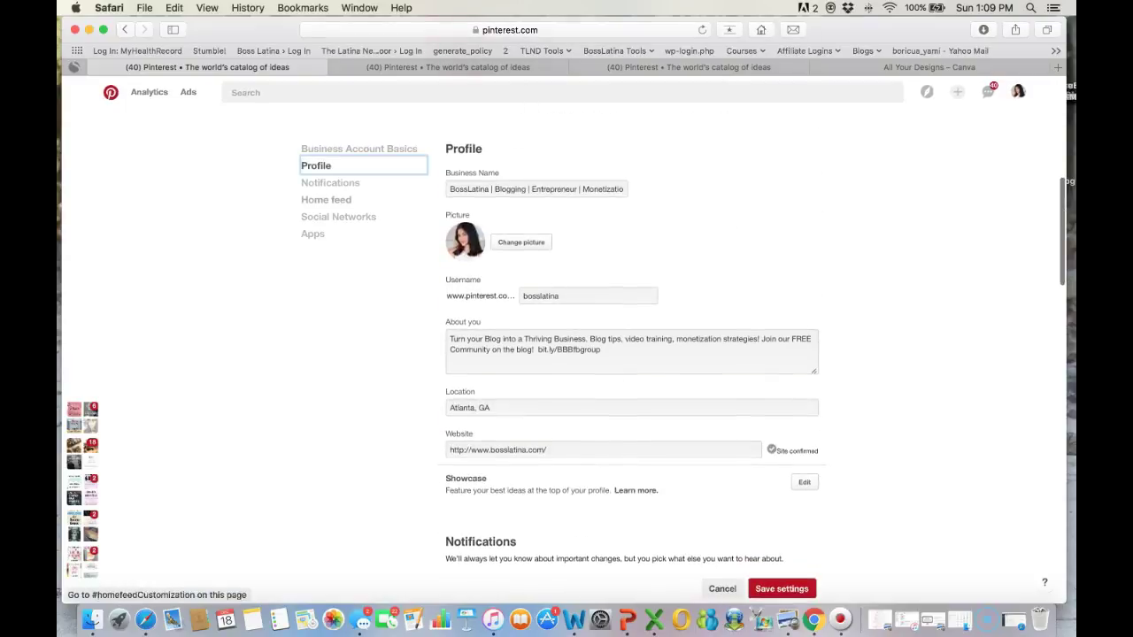
key("Tab")
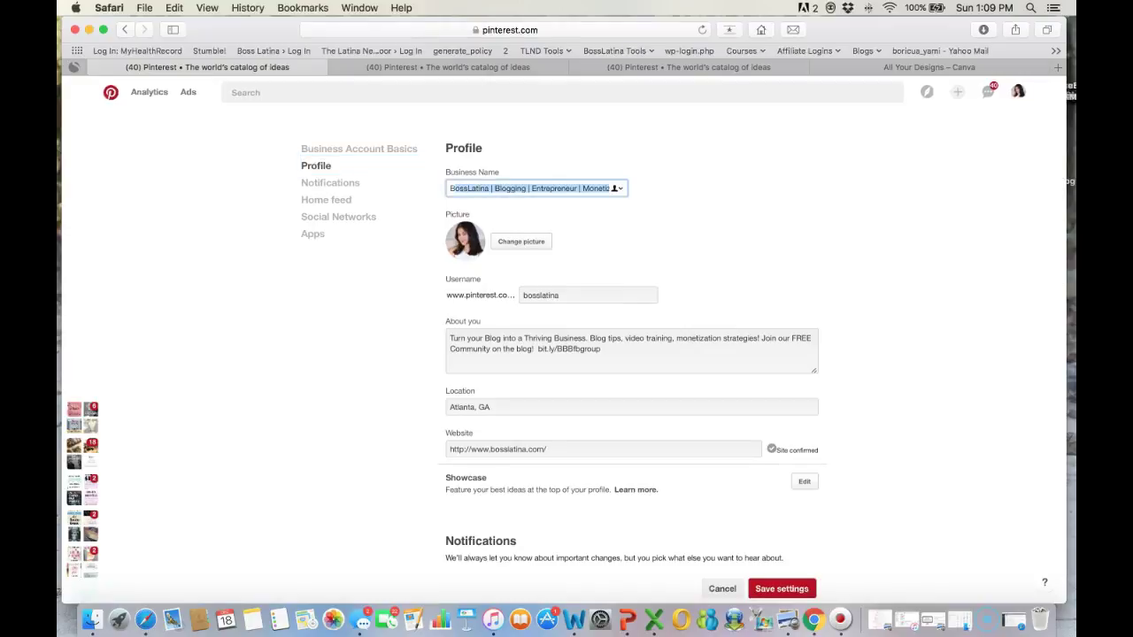
scroll(631, 340, "down", 3)
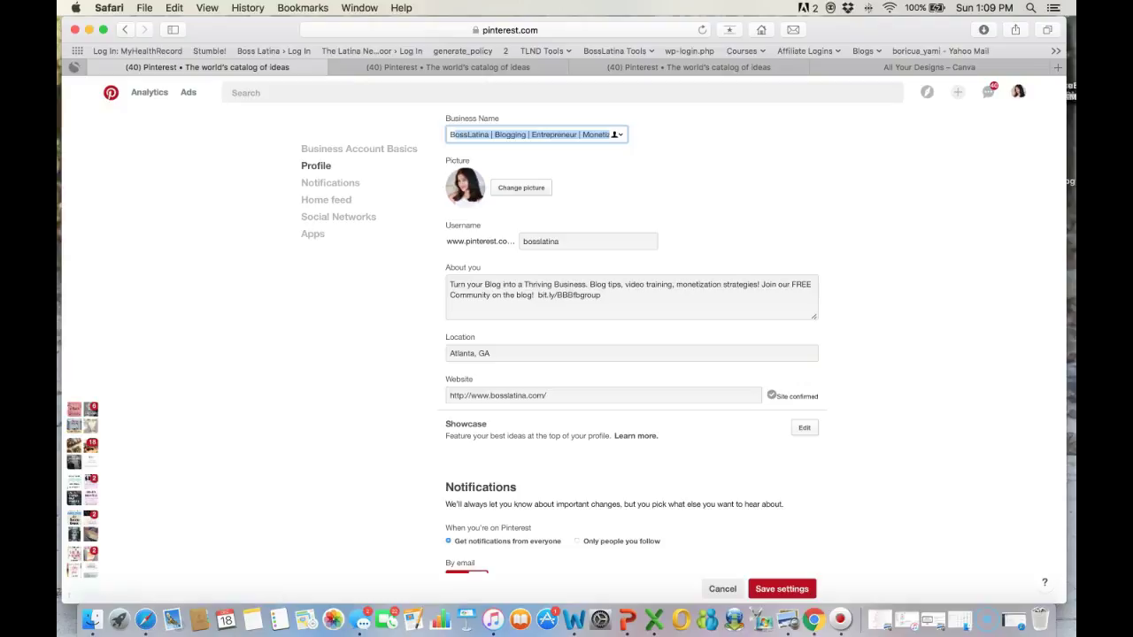
left_click(722, 588)
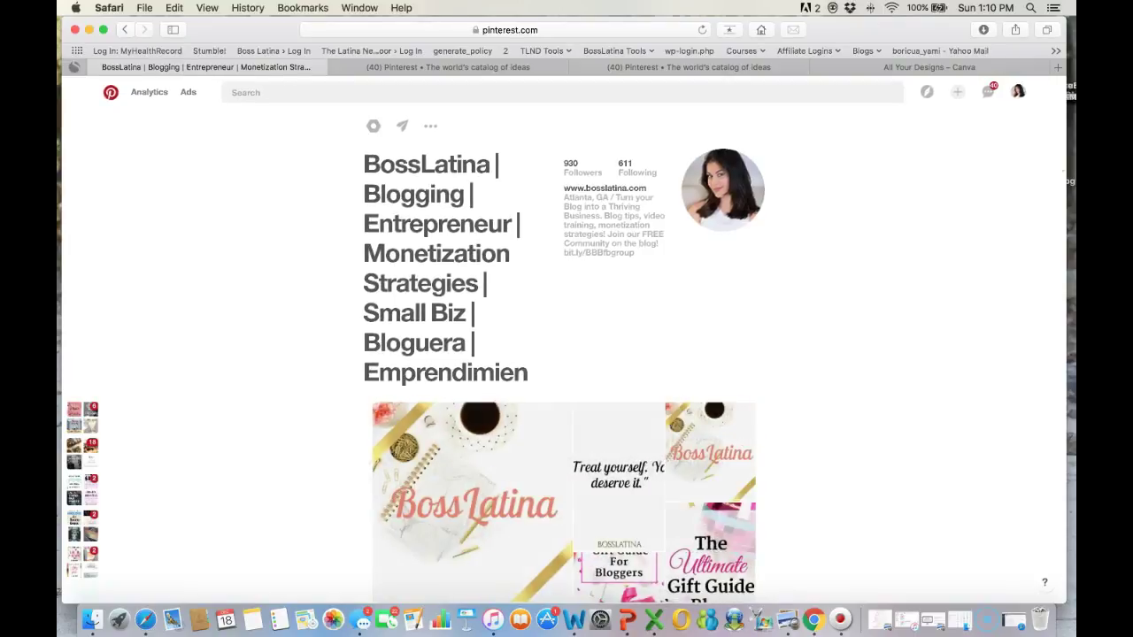
- Examine the showcase and the first rows of boards on the BossLatina profile
scroll(566, 354, "down", 3)
scroll(566, 354, "down", 1)
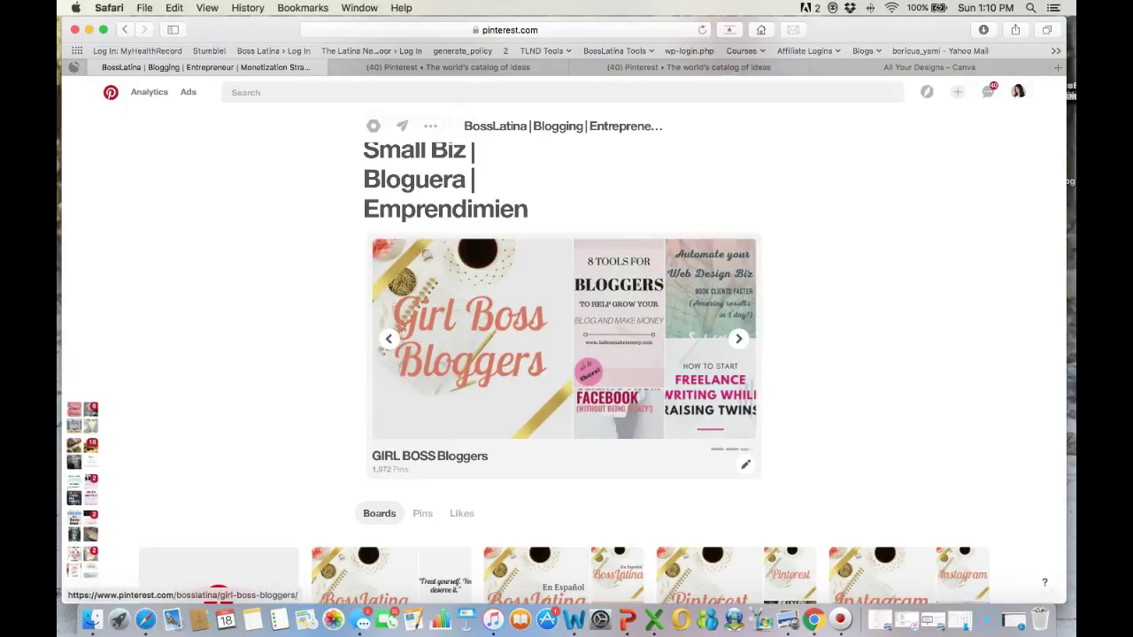
scroll(735, 327, "down", 5)
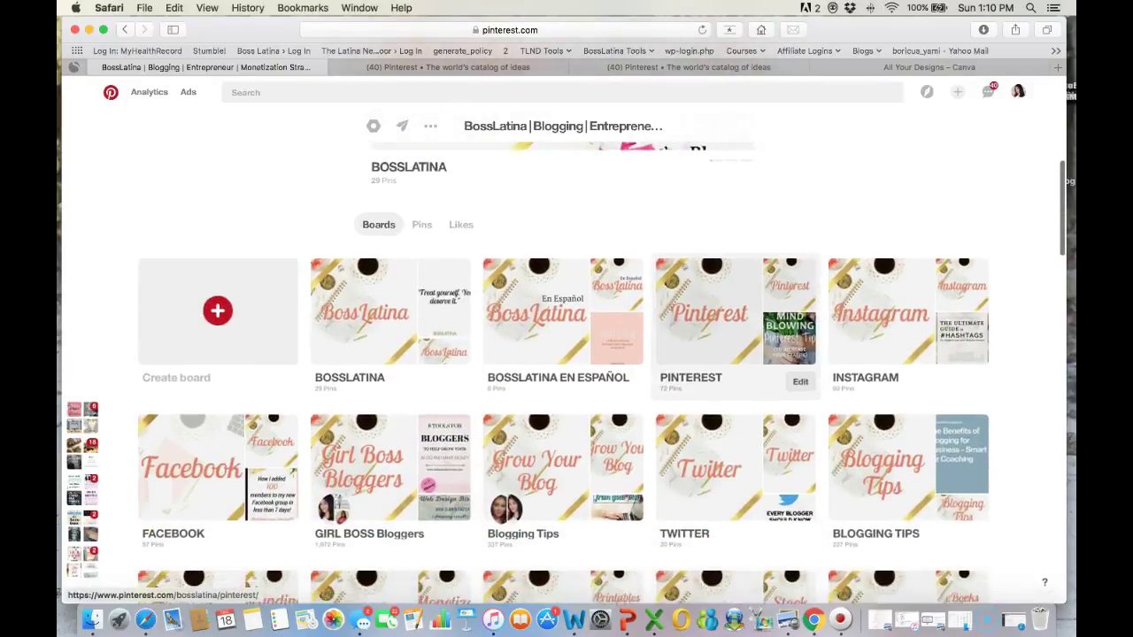
scroll(734, 292, "down", 2)
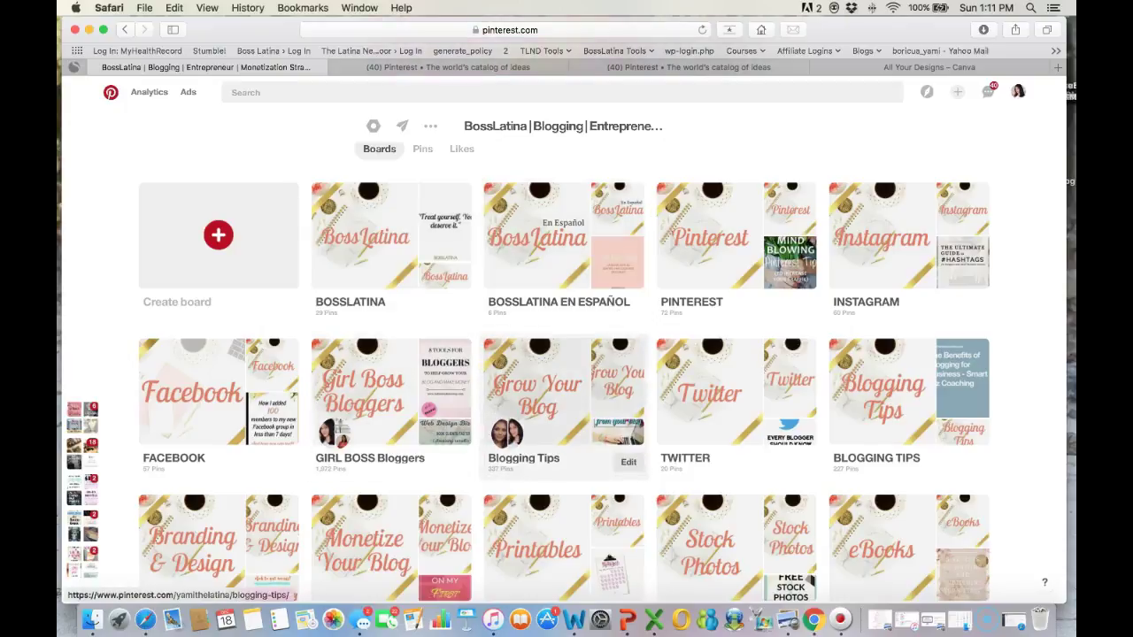
scroll(565, 389, "down", 2)
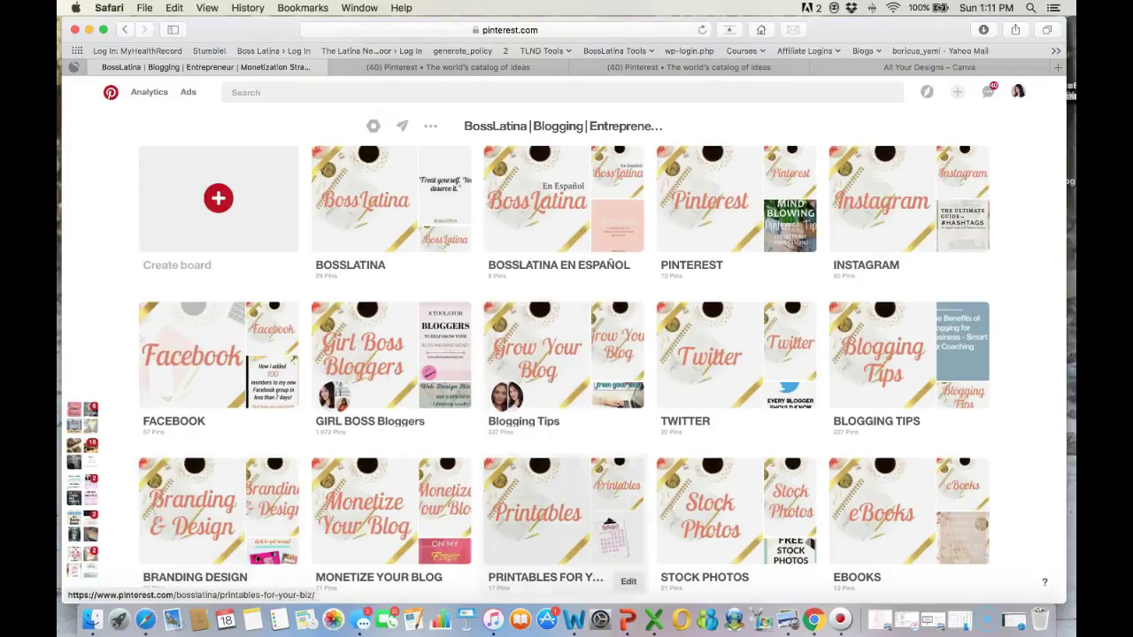
scroll(548, 566, "up", 3)
scroll(563, 495, "down", 2)
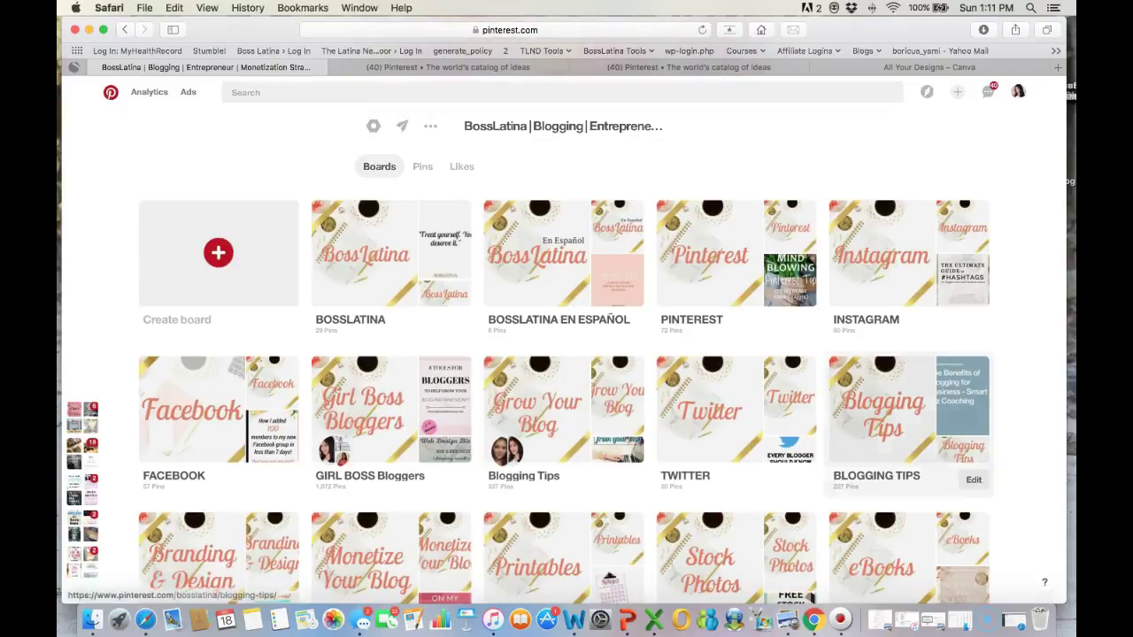
scroll(909, 407, "down", 5)
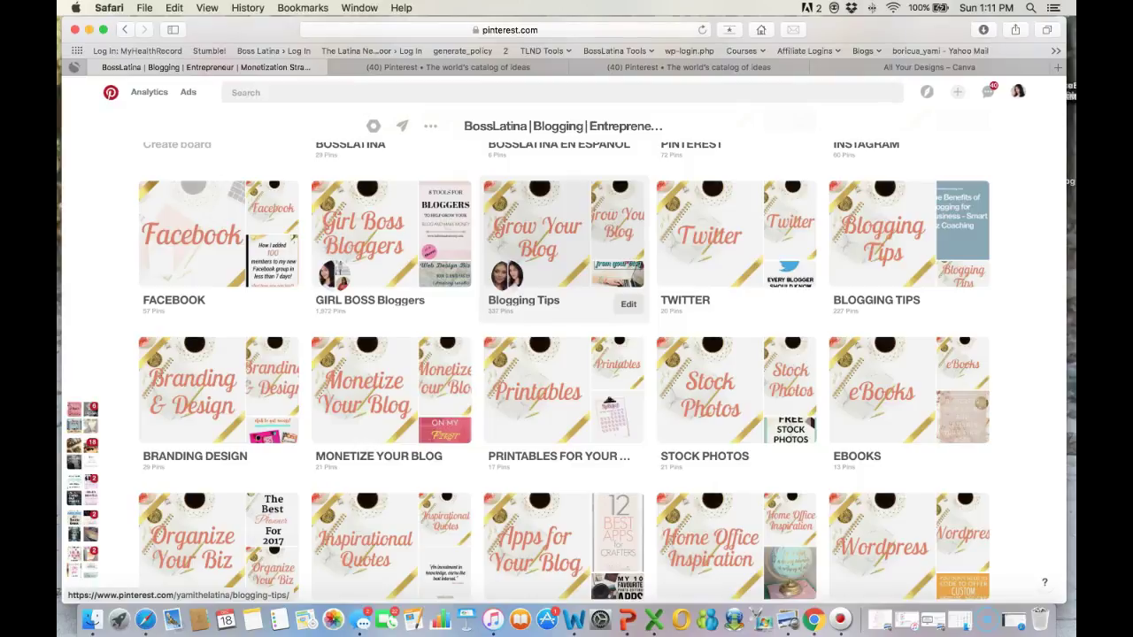
scroll(563, 372, "up", 5)
scroll(721, 228, "up", 4)
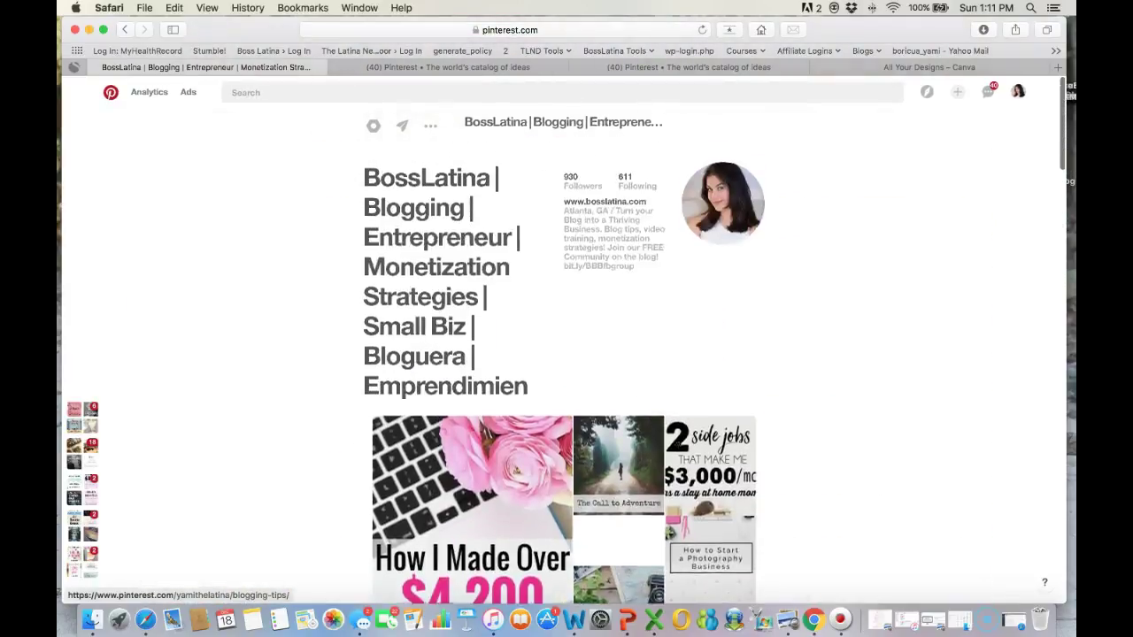
- Look through the boards with matching branded covers, from Facebook down to Mailchimp and Periscope
scroll(719, 221, "down", 10)
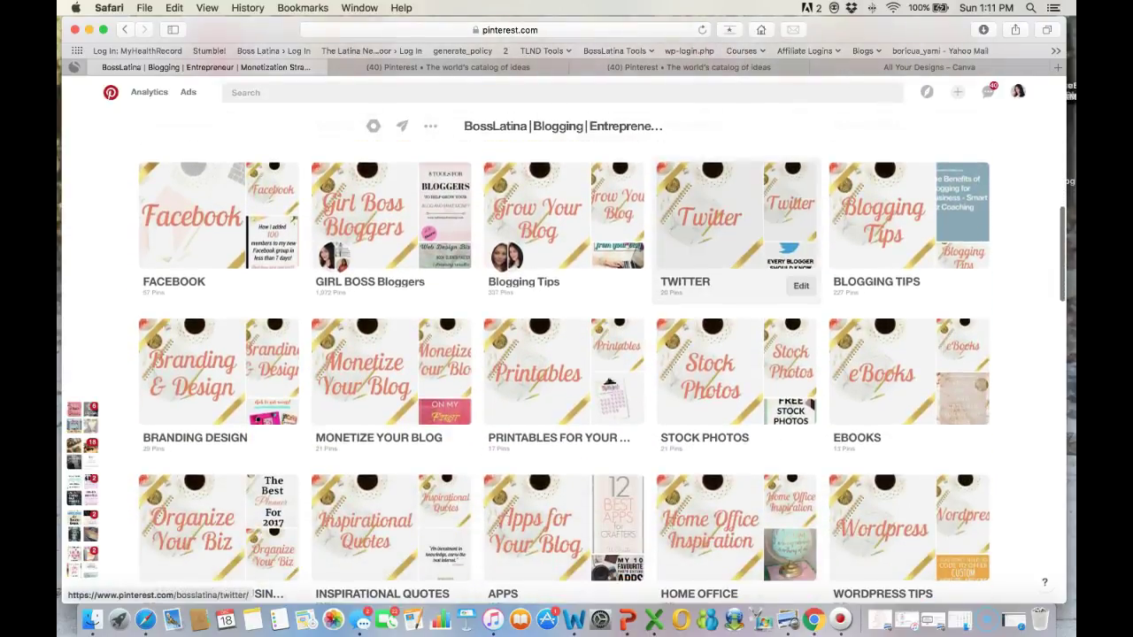
scroll(566, 230, "down", 1)
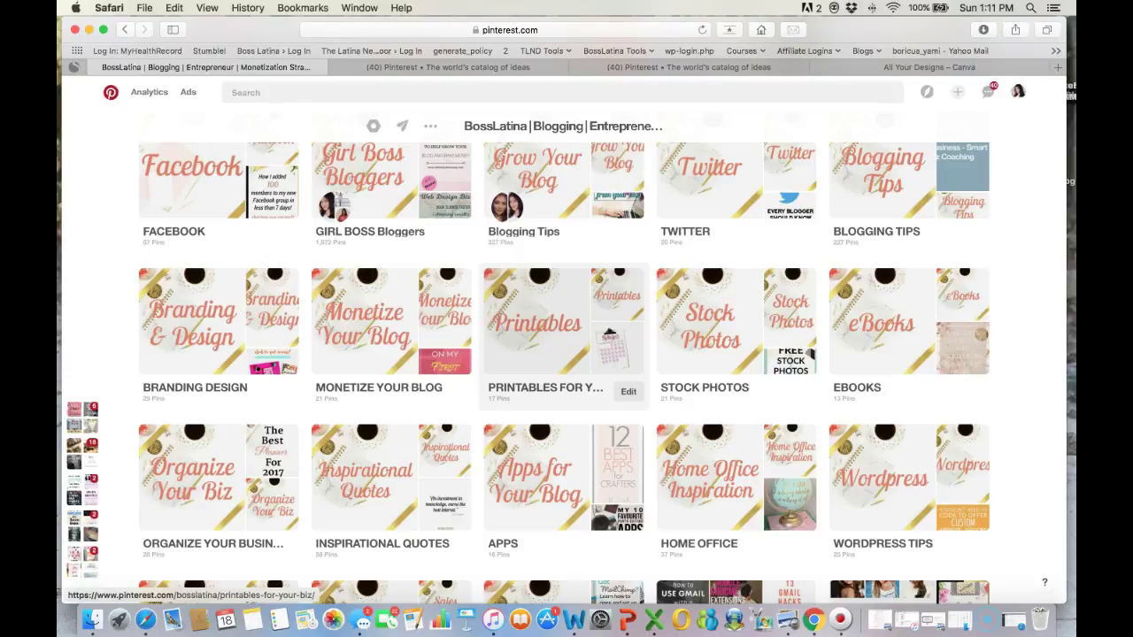
scroll(566, 354, "down", 3)
scroll(563, 354, "down", 5)
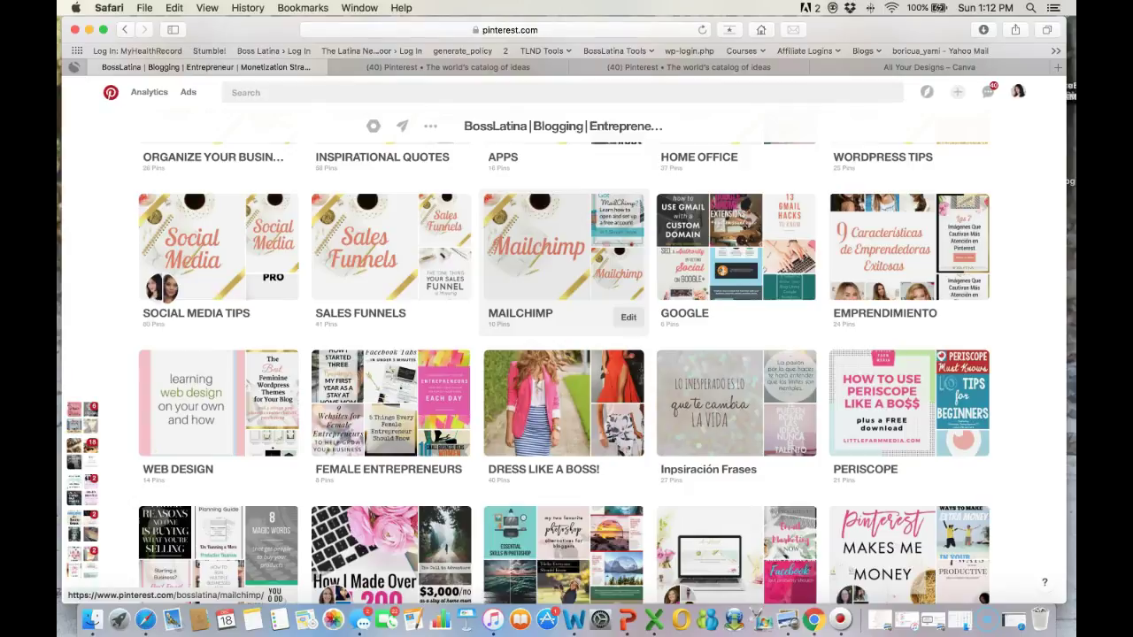
scroll(563, 265, "up", 5)
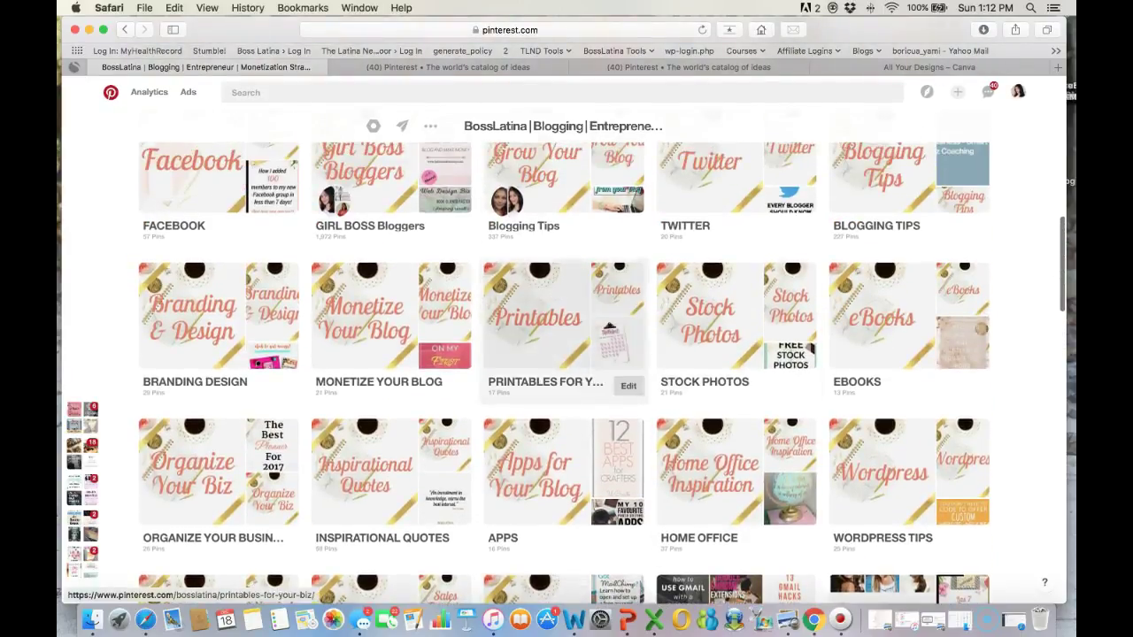
scroll(563, 337, "up", 5)
scroll(566, 371, "down", 10)
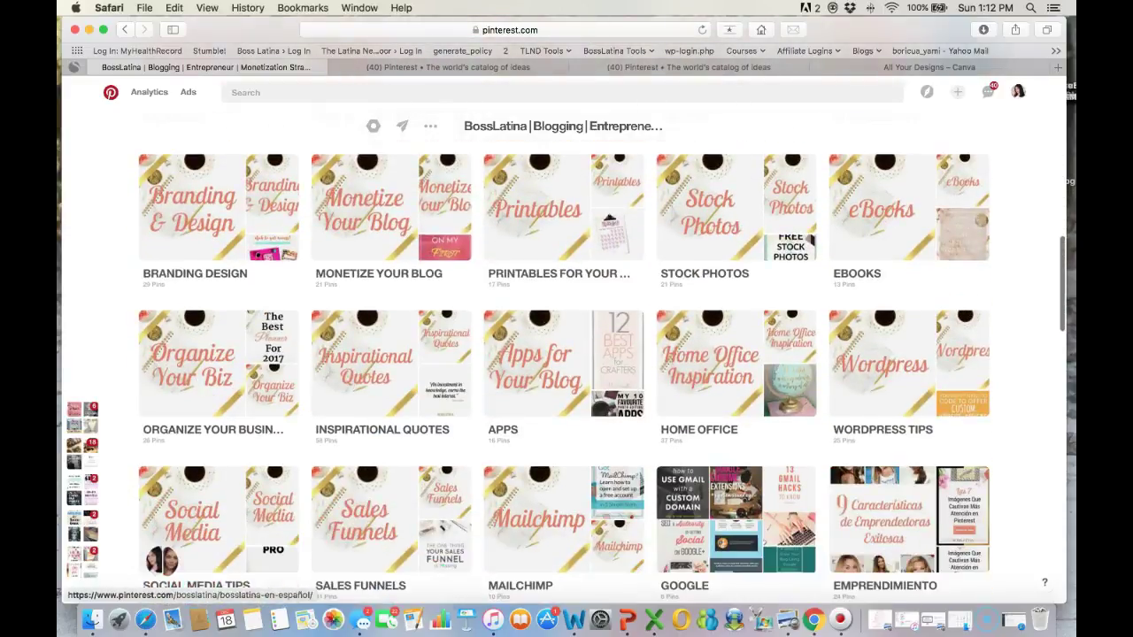
- Look through the remaining personal and group boards down to the secret boards section
scroll(566, 407, "down", 3)
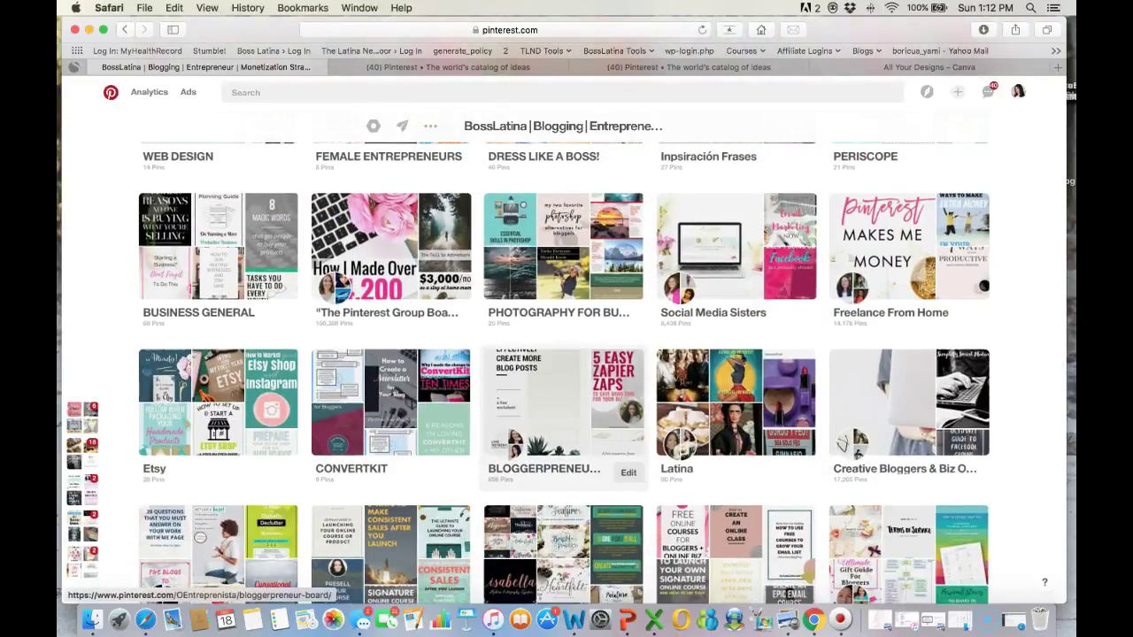
scroll(567, 407, "down", 5)
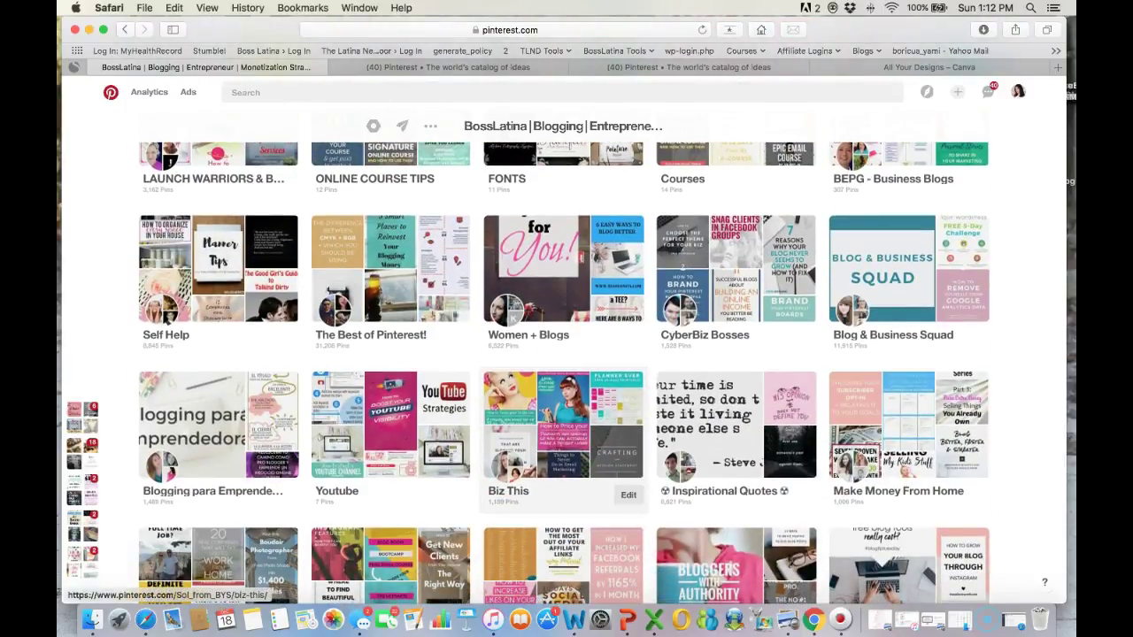
scroll(567, 407, "down", 7)
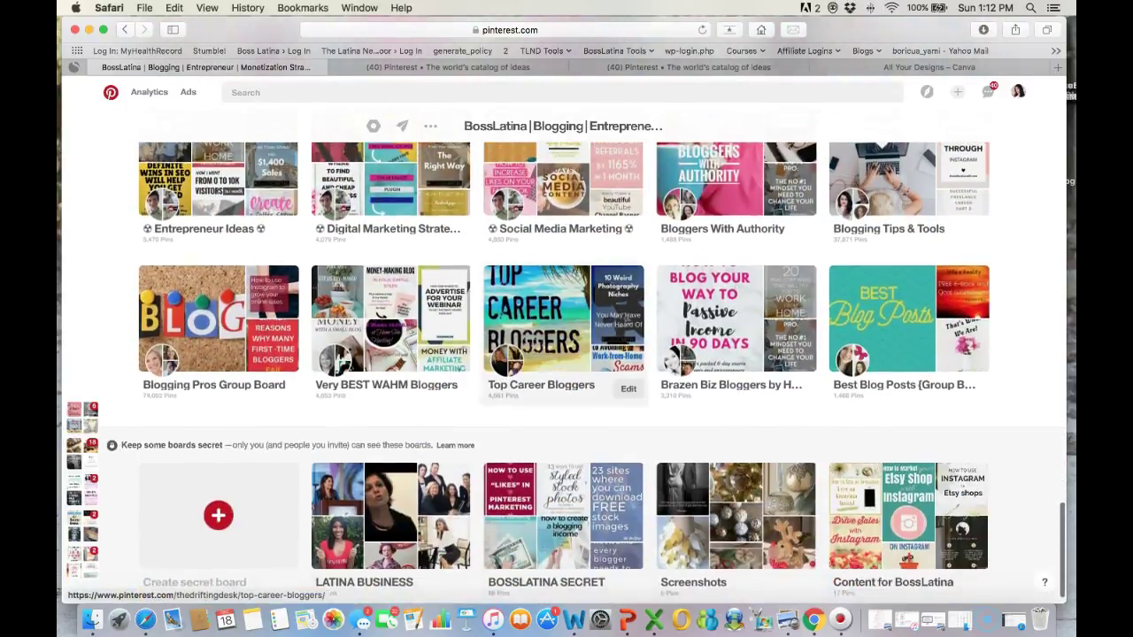
scroll(566, 407, "up", 2)
scroll(567, 372, "up", 2)
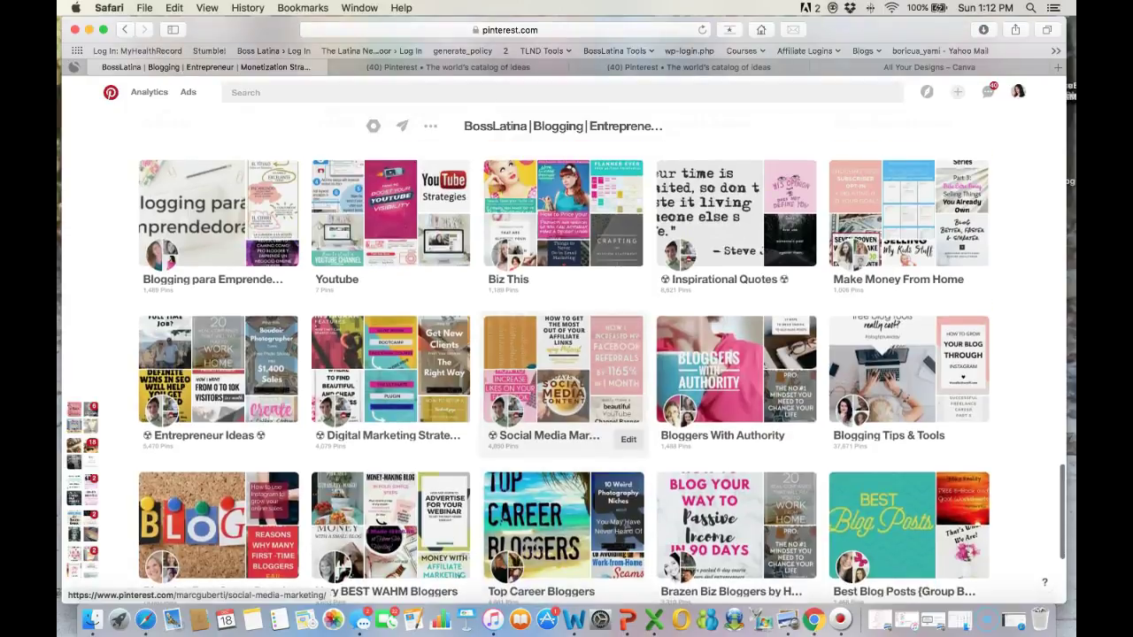
scroll(566, 371, "down", 1)
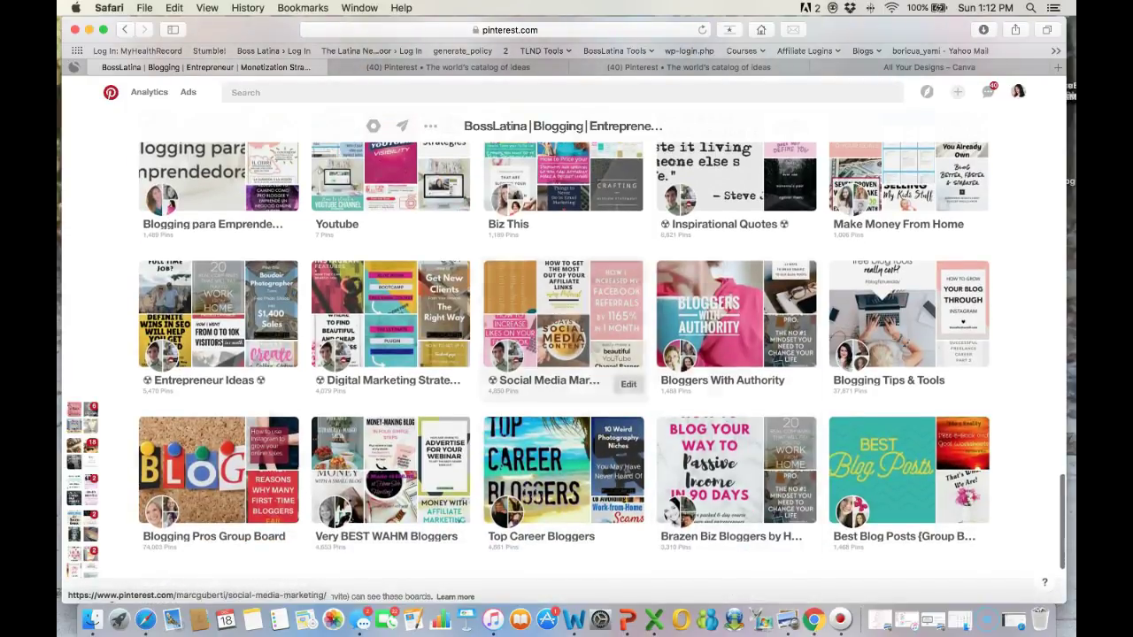
- Return to the start of the profile and examine the showcase together with the branded board covers
scroll(567, 371, "up", 10)
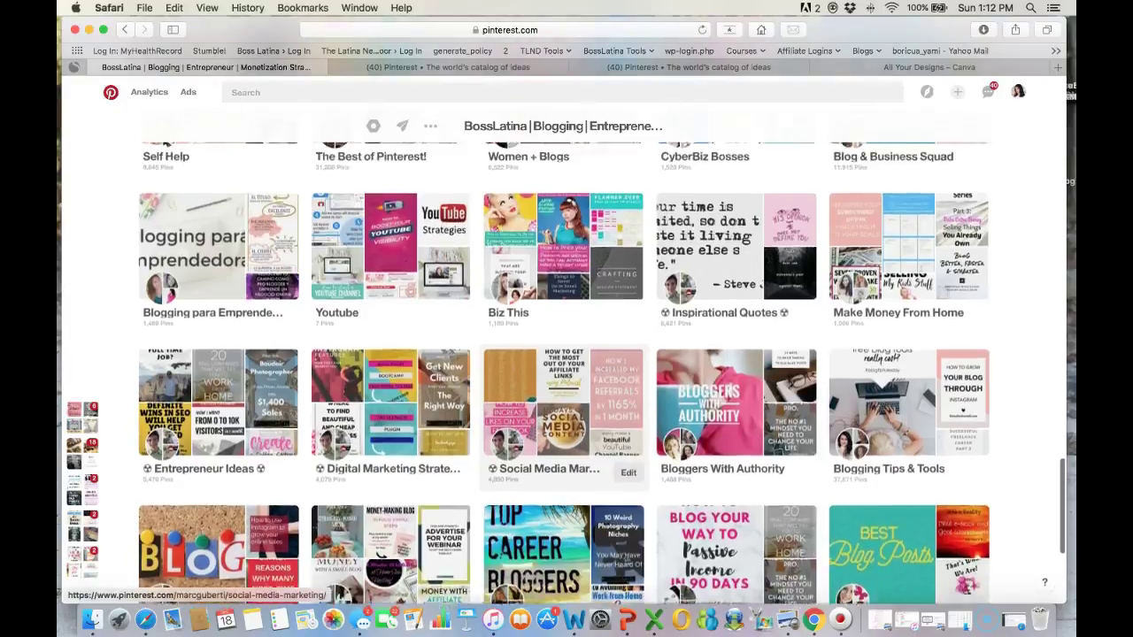
scroll(567, 372, "up", 10)
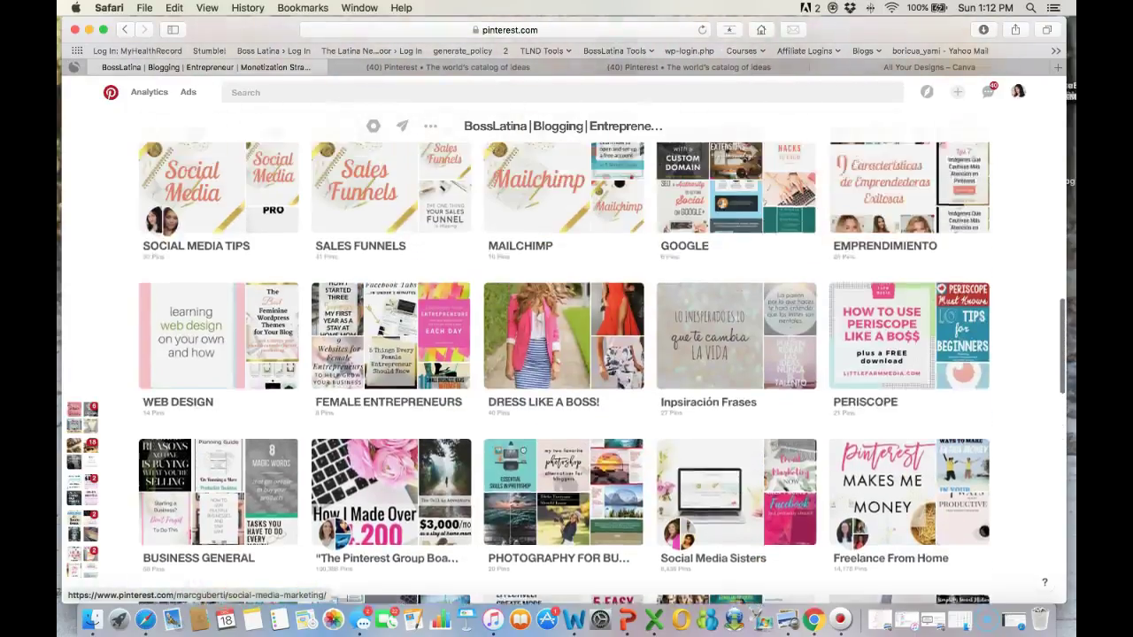
scroll(566, 372, "up", 3)
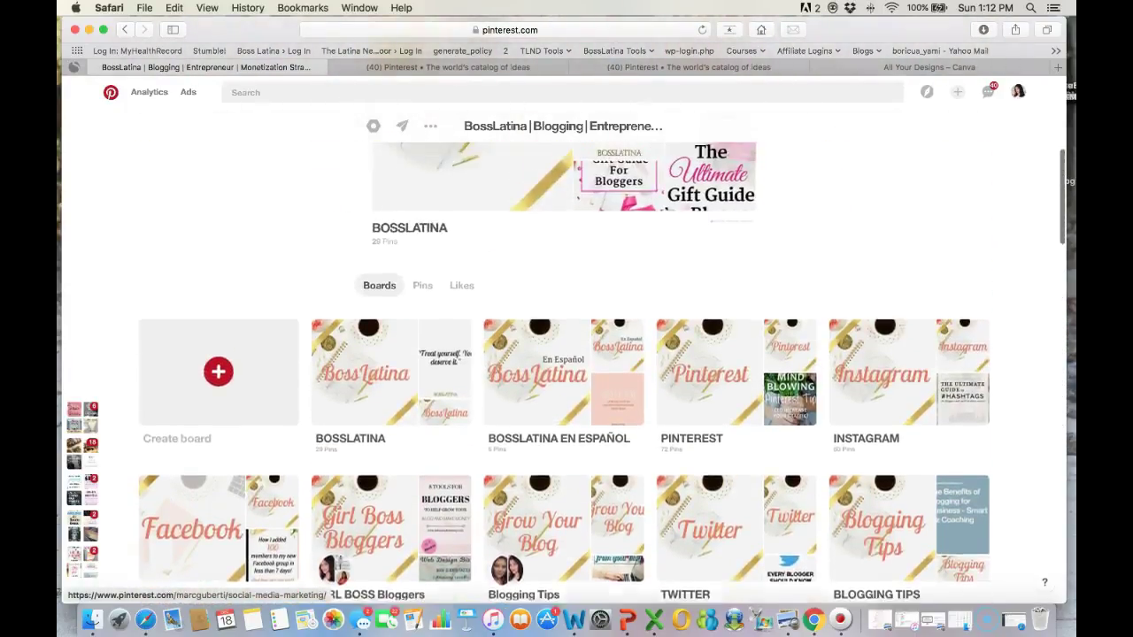
scroll(567, 372, "down", 3)
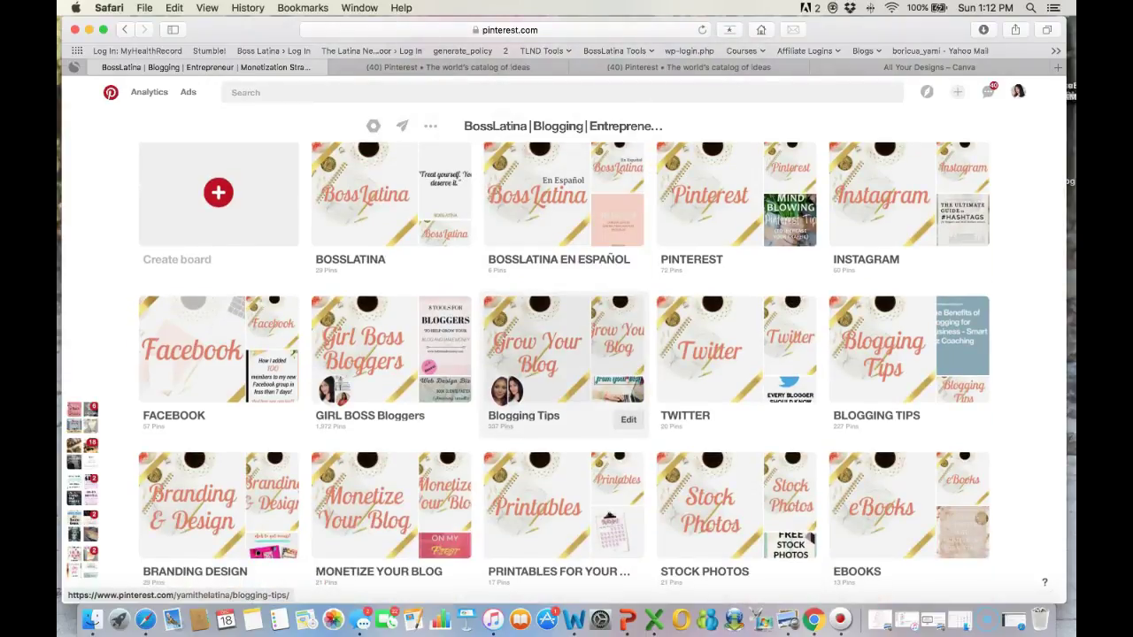
scroll(564, 365, "up", 8)
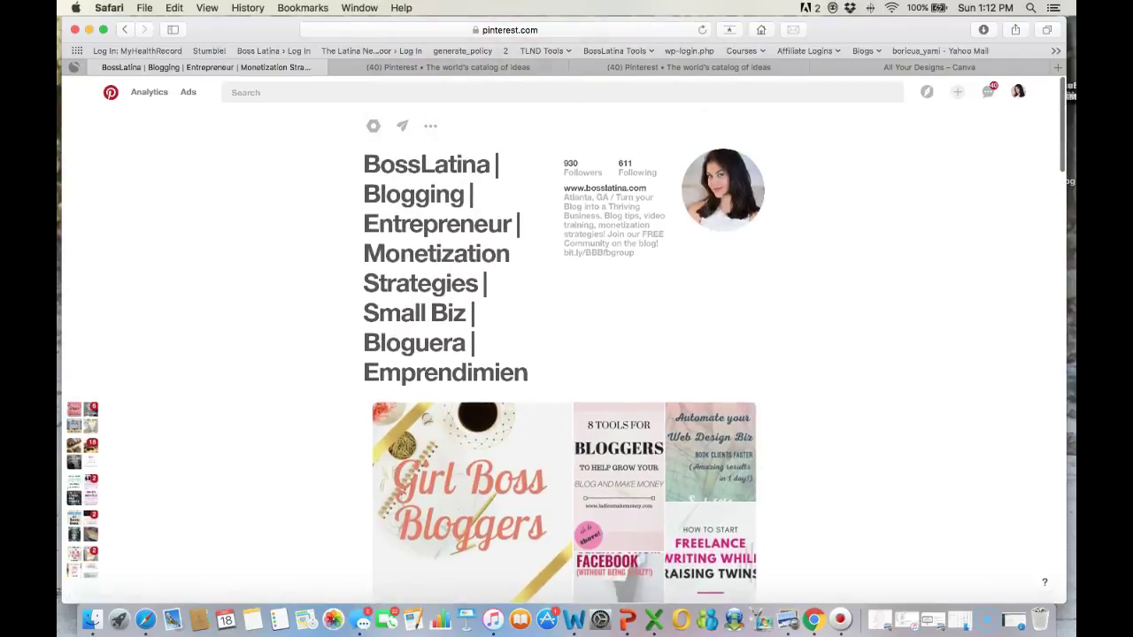
scroll(564, 399, "down", 3)
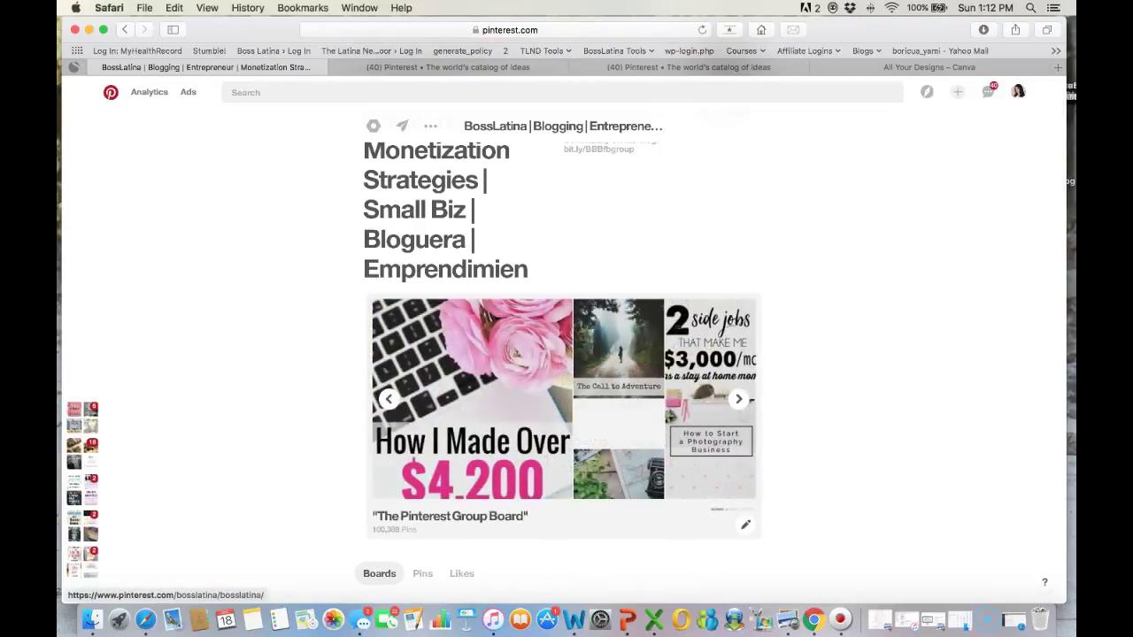
scroll(416, 443, "down", 8)
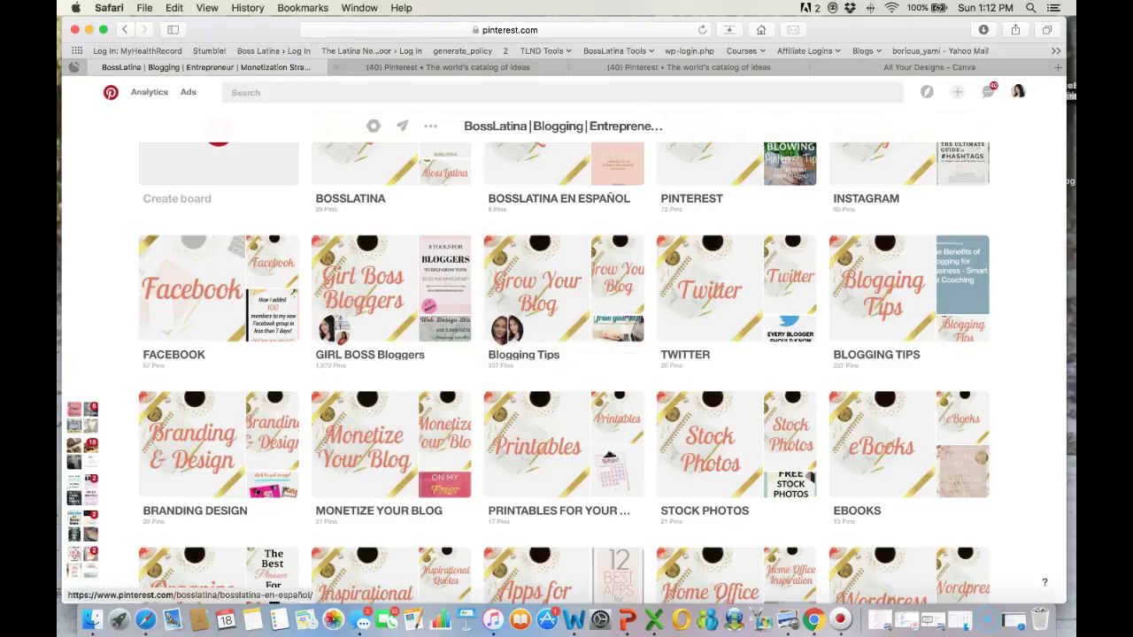
- Switch to the Ivorymix profile and examine its name, bio, showcase and colorful board covers down to the Brand Team boards
key("ctrl+Tab")
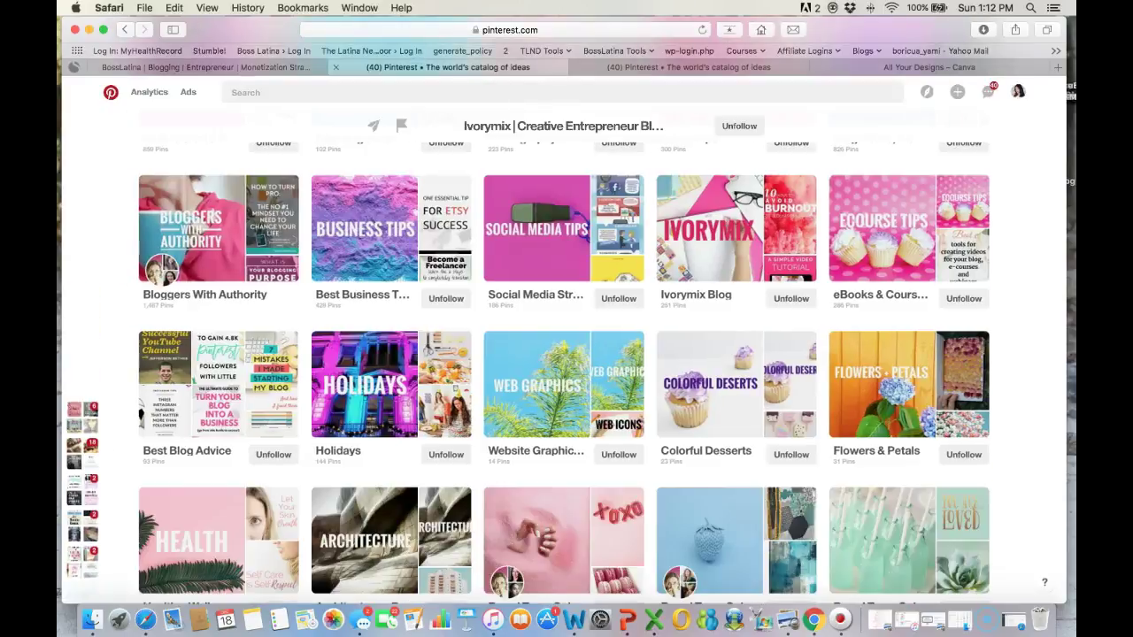
scroll(566, 354, "up", 10)
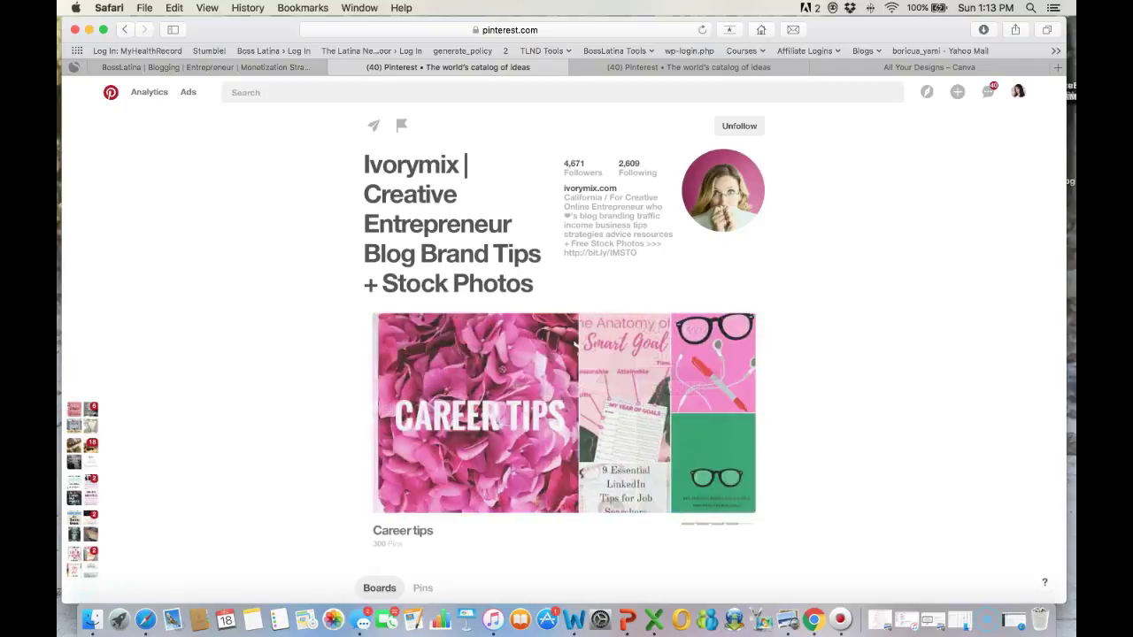
scroll(566, 354, "down", 3)
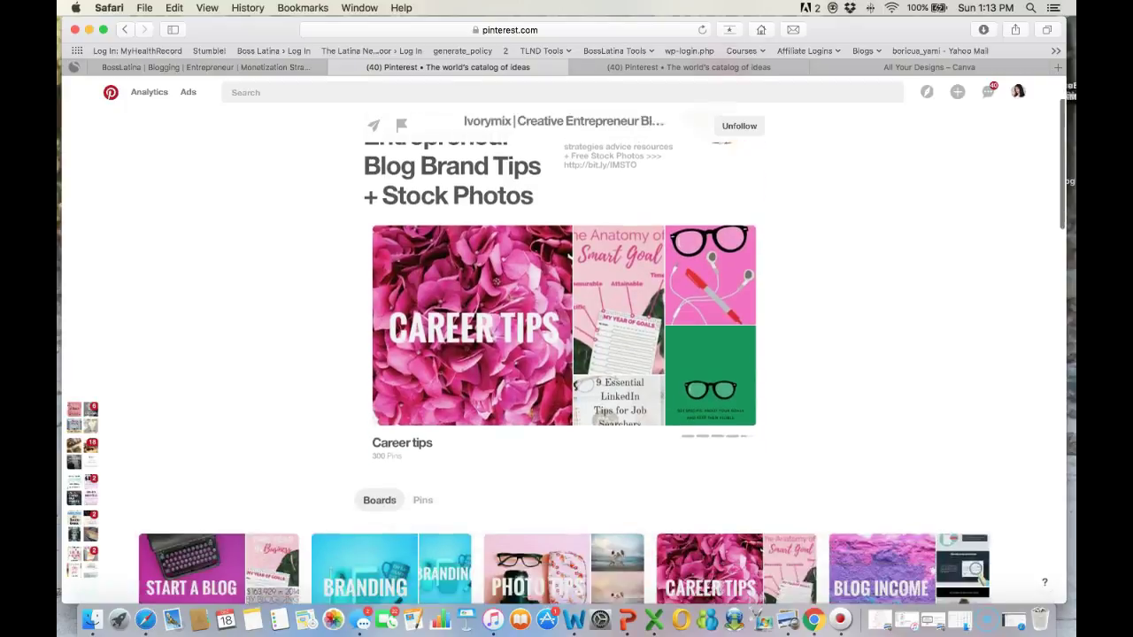
scroll(567, 354, "down", 9)
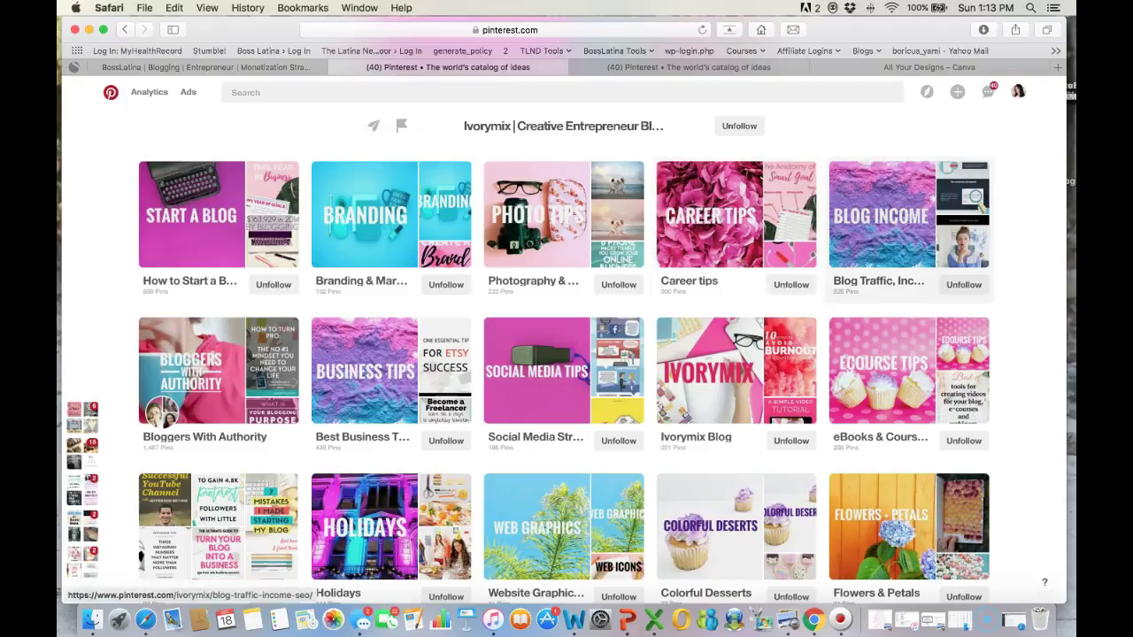
scroll(909, 222, "down", 5)
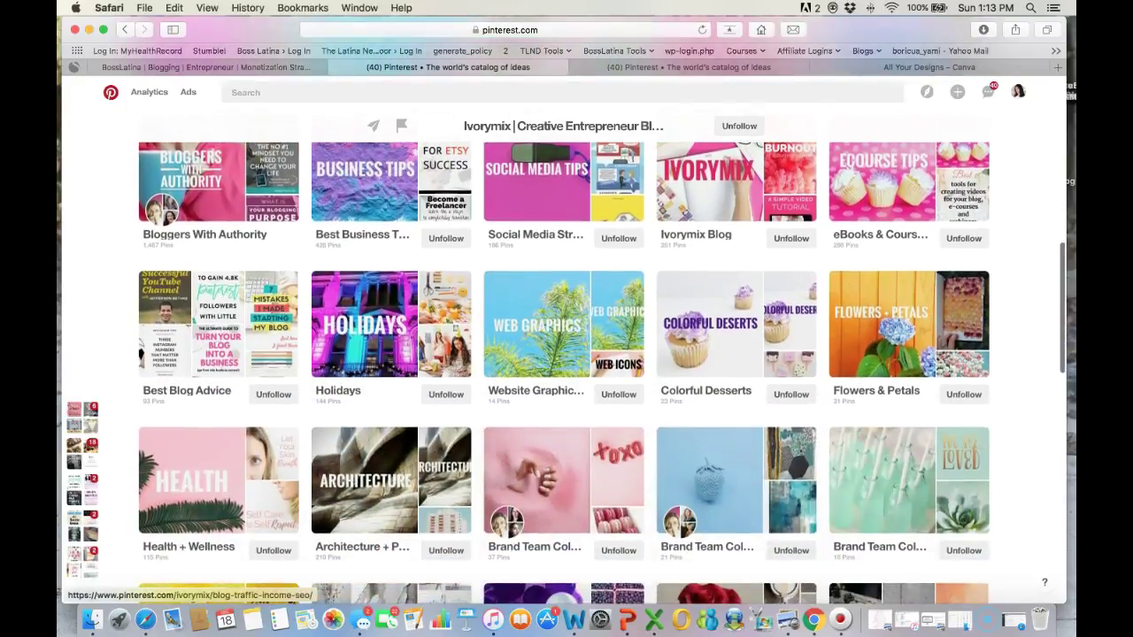
scroll(910, 221, "up", 5)
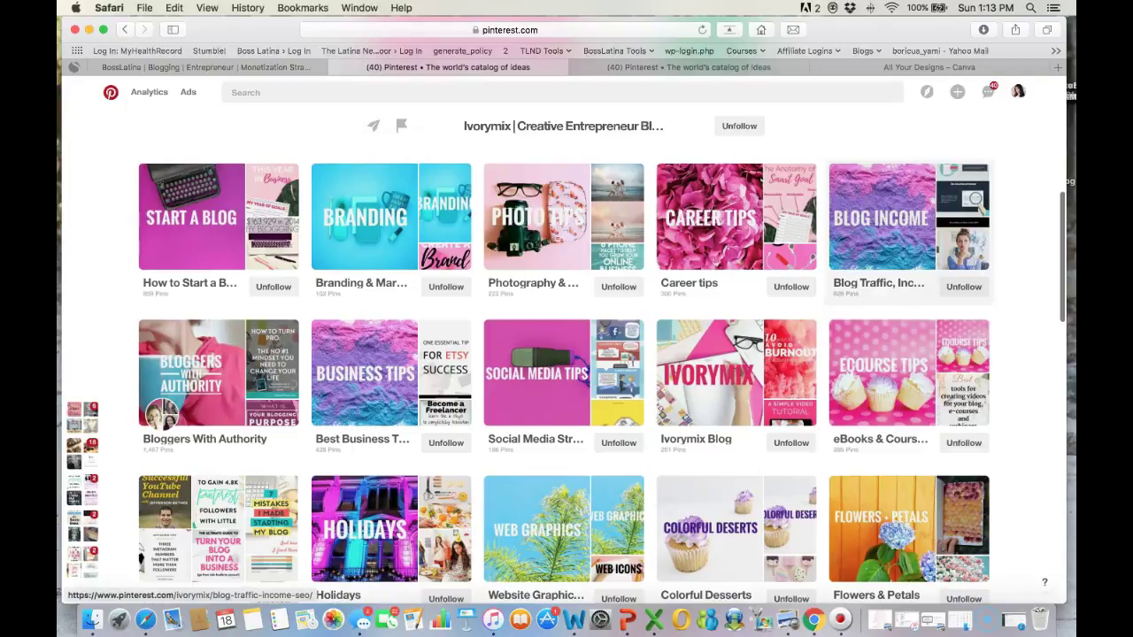
scroll(909, 221, "up", 5)
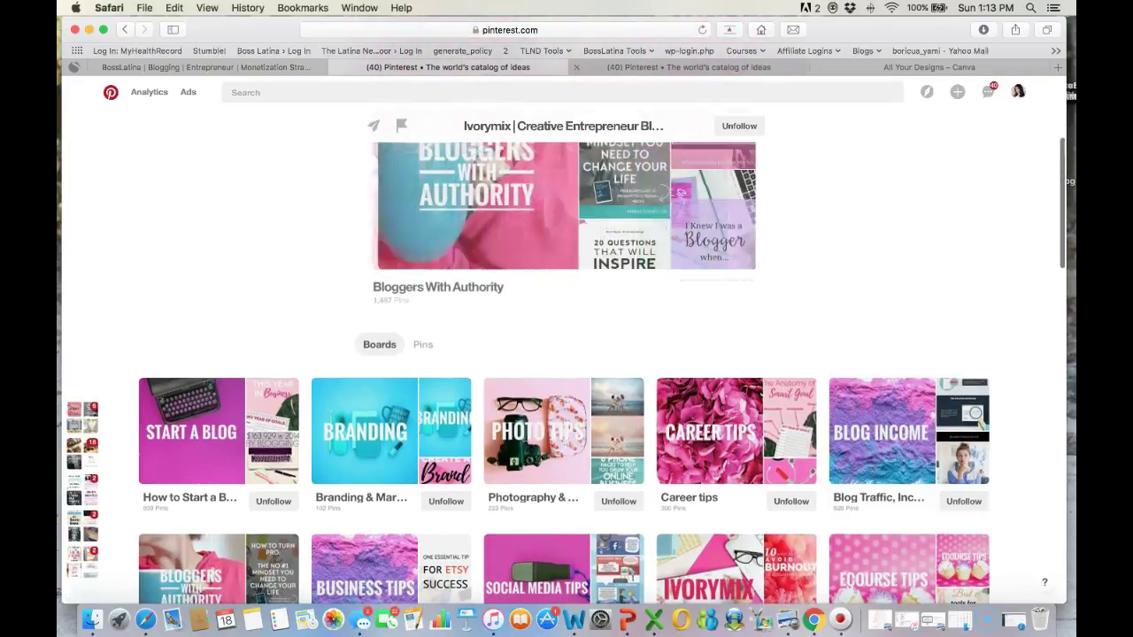
- Switch to the Blogging with a Smile profile and look through its showcase and boards, from the teal covers down to Reddit
key("ctrl+Tab")
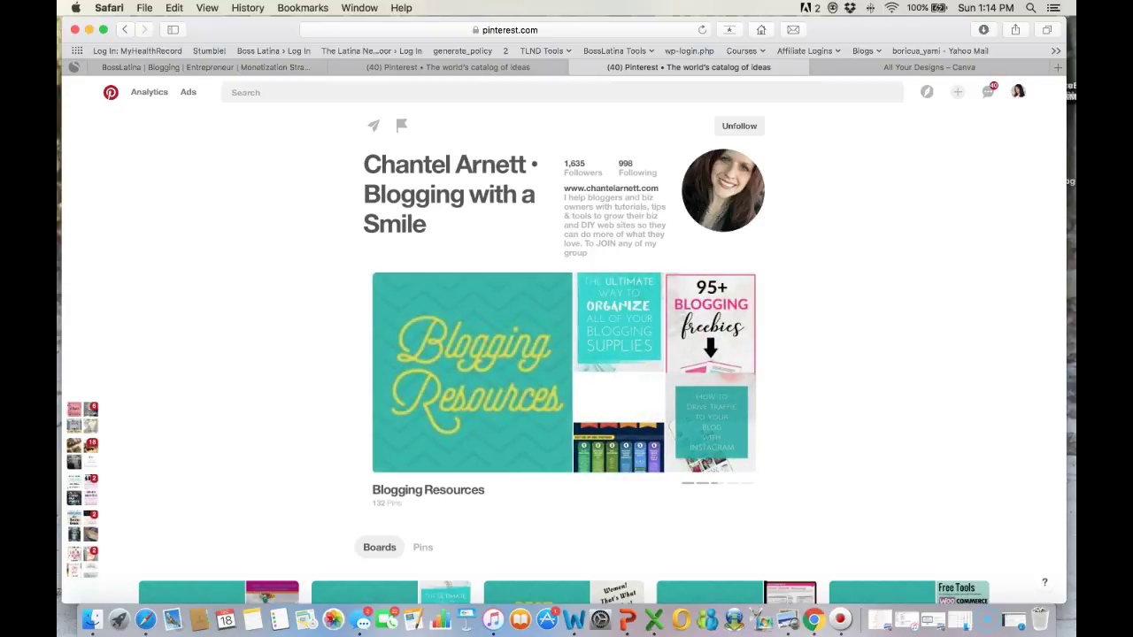
scroll(566, 353, "down", 1)
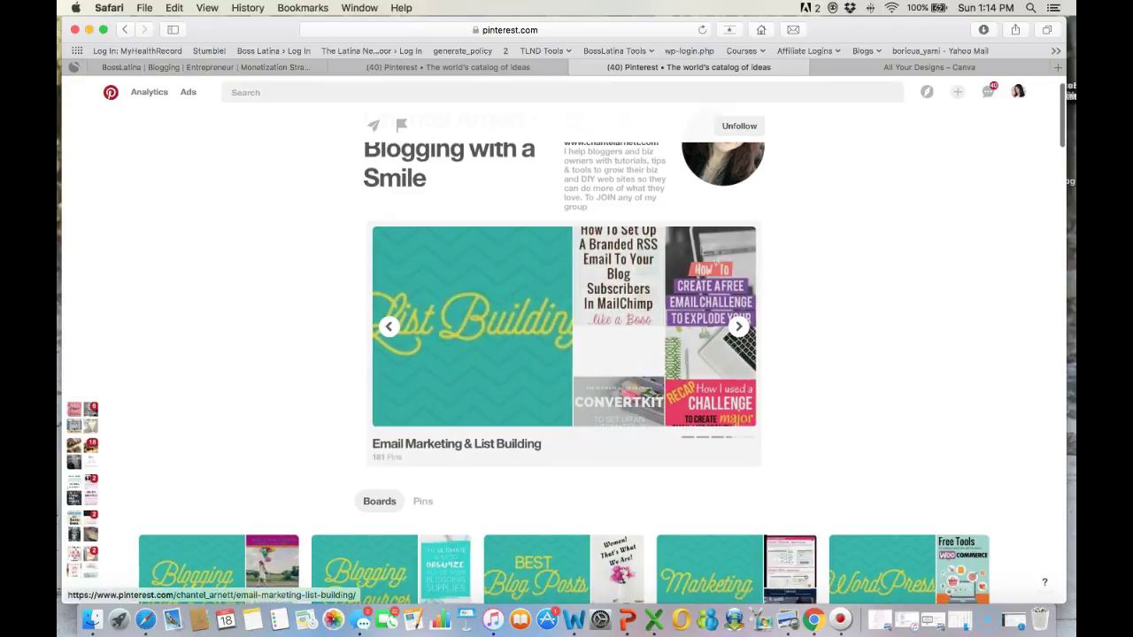
scroll(567, 354, "down", 6)
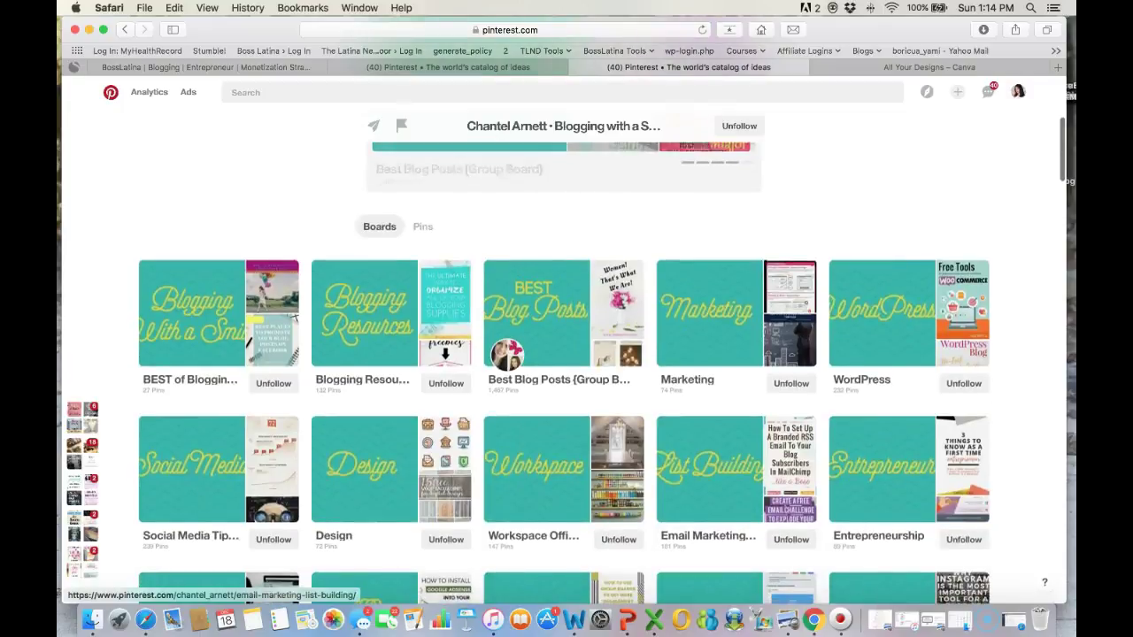
scroll(734, 469, "down", 1)
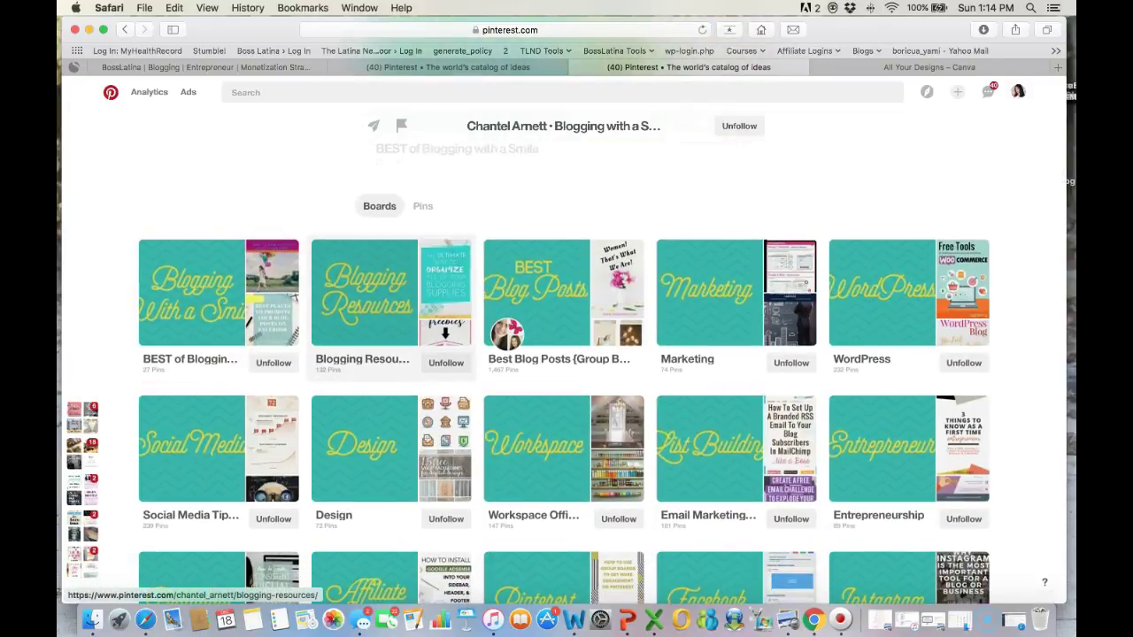
scroll(566, 354, "down", 2)
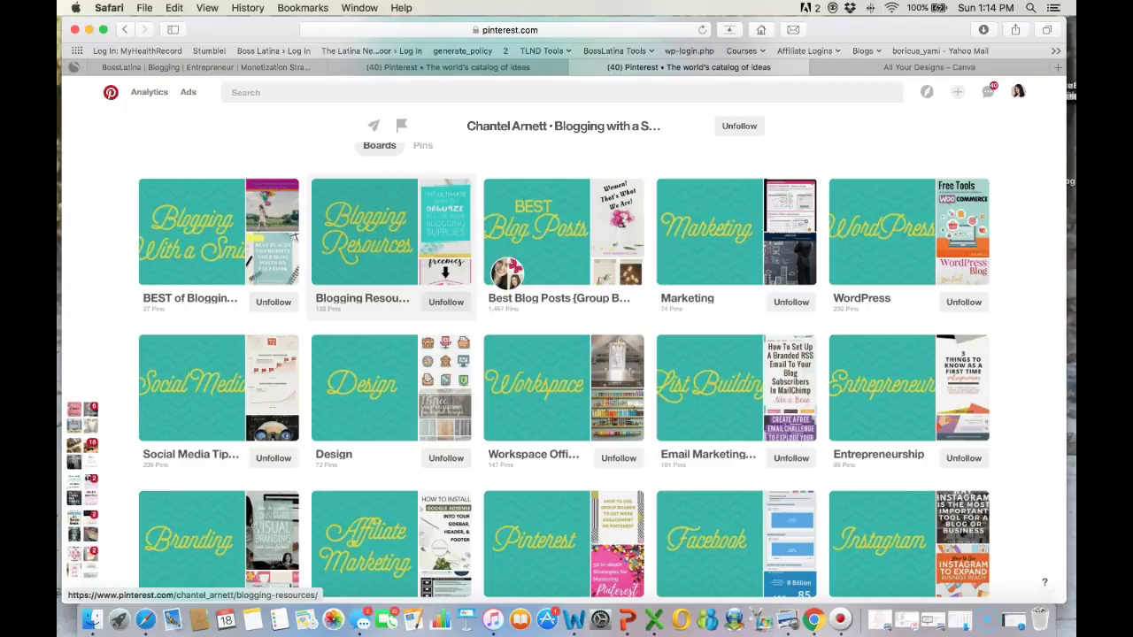
scroll(566, 372, "down", 10)
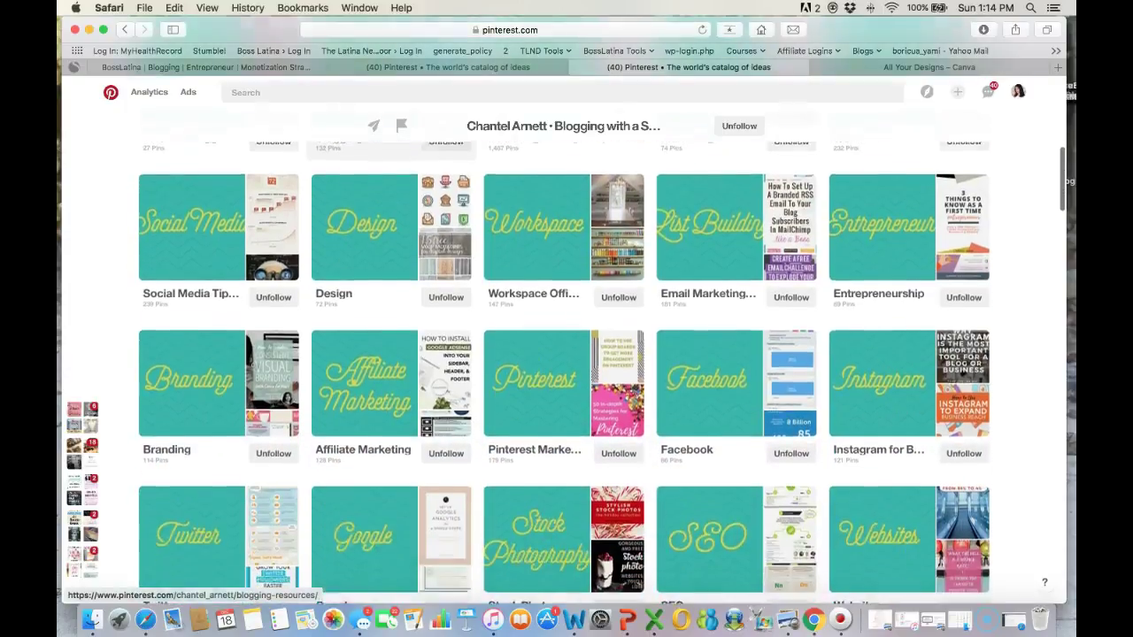
scroll(389, 221, "down", 10)
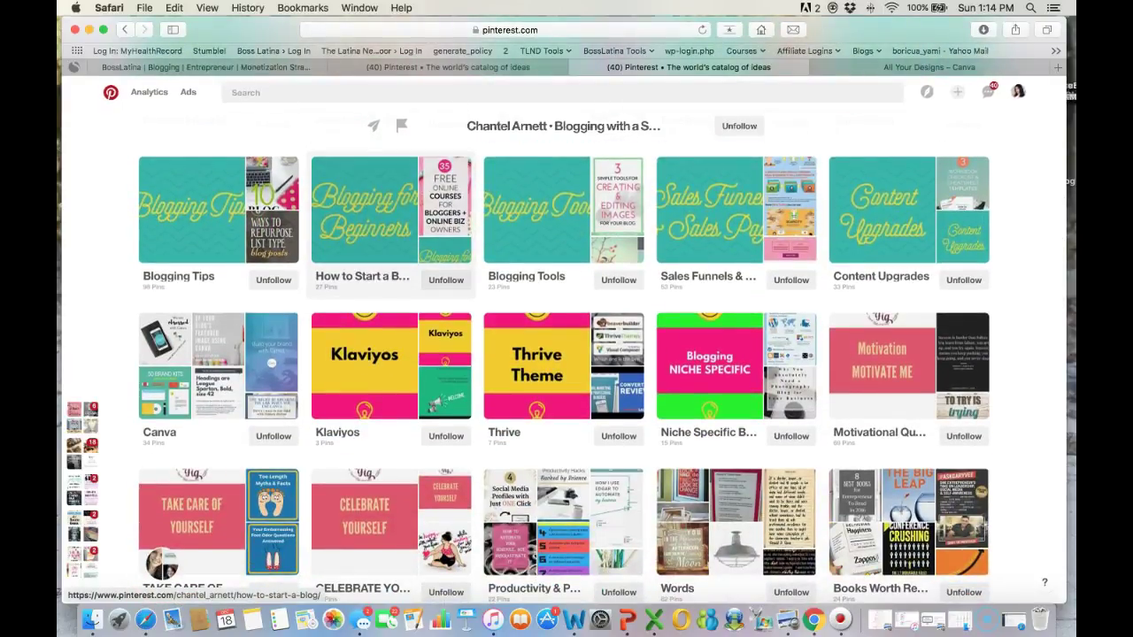
scroll(390, 222, "down", 4)
scroll(389, 433, "down", 2)
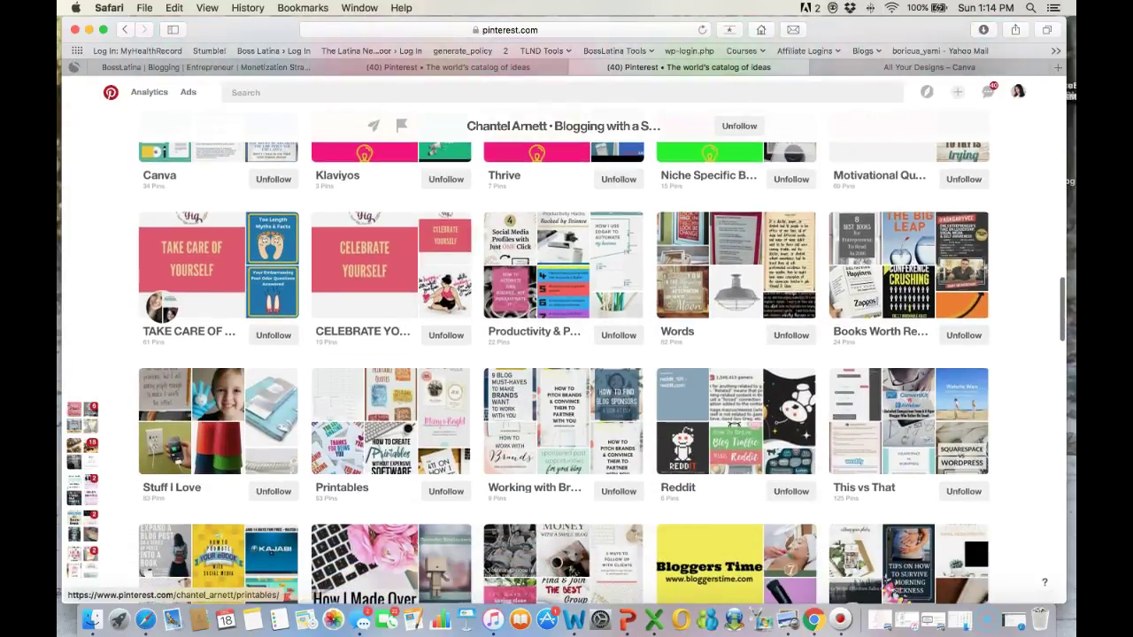
- Return to the start of the Blogging with a Smile profile and compare its showcase with the matching teal board covers
scroll(389, 433, "up", 15)
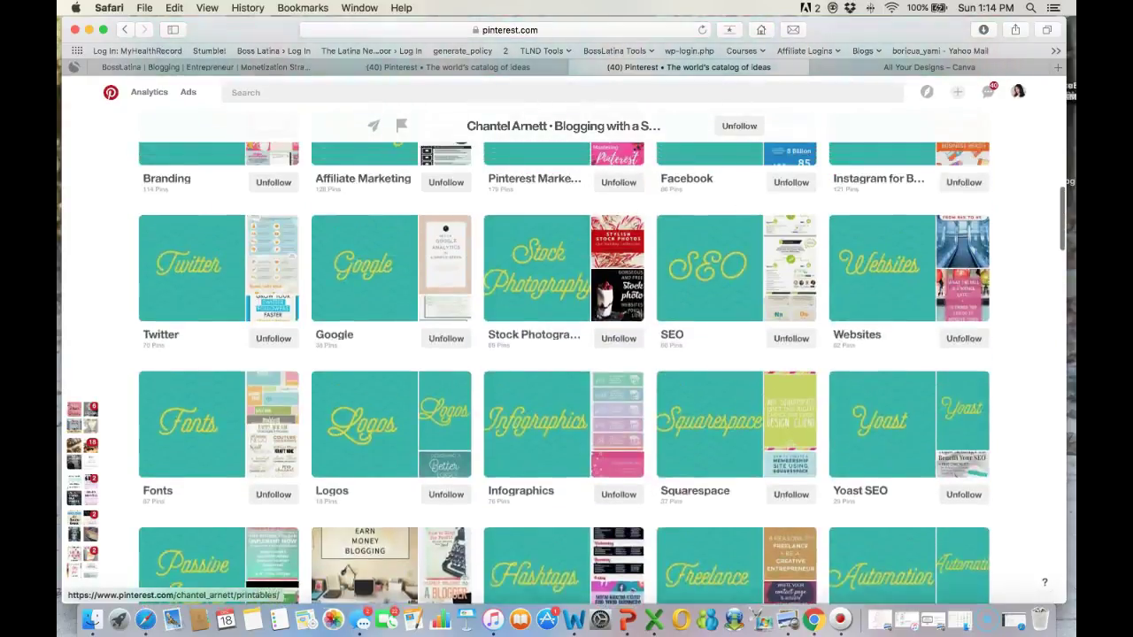
scroll(390, 434, "up", 3)
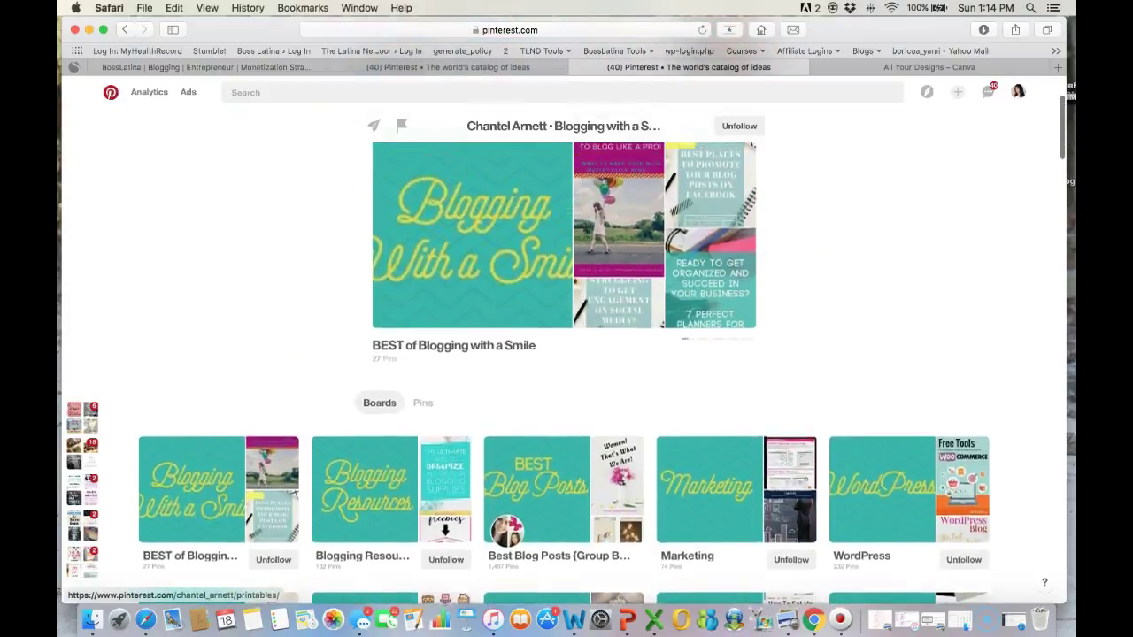
scroll(390, 433, "down", 3)
scroll(390, 372, "down", 3)
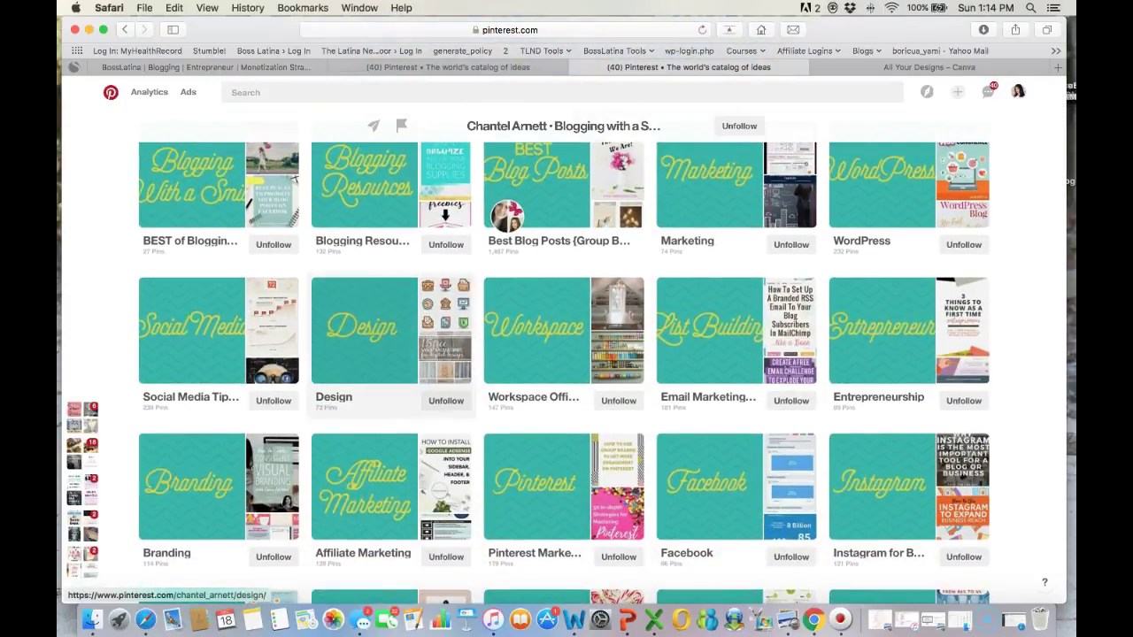
scroll(389, 371, "up", 5)
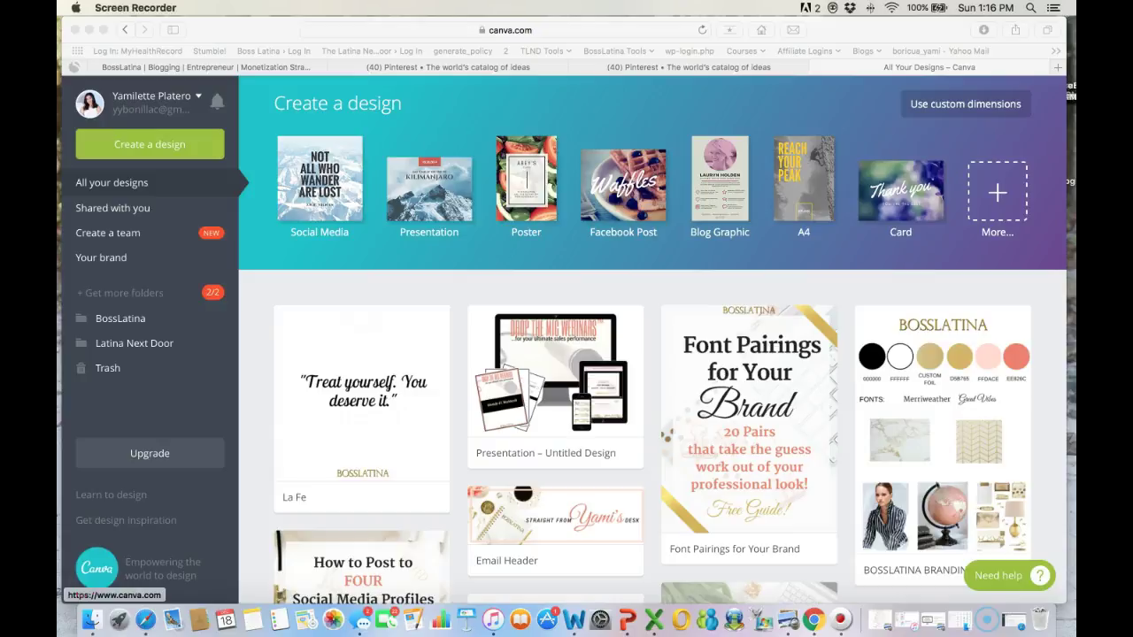
- Switch to Canva and create a blank 800px × 800px Social Media design in a new browser tab
scroll(652, 336, "down", 1)
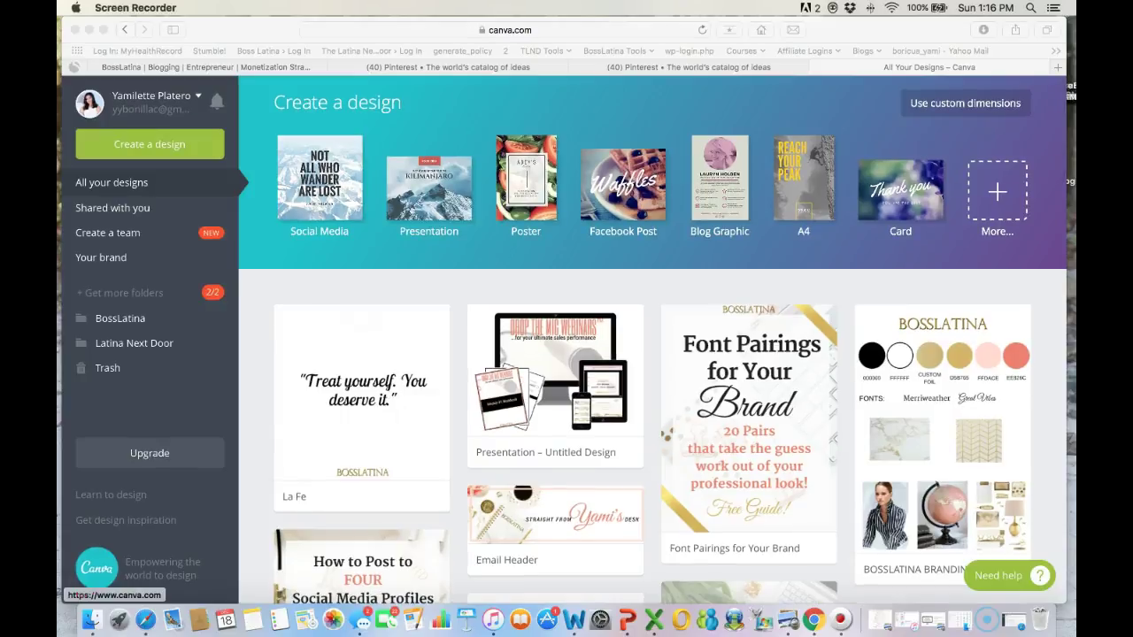
left_click(320, 188)
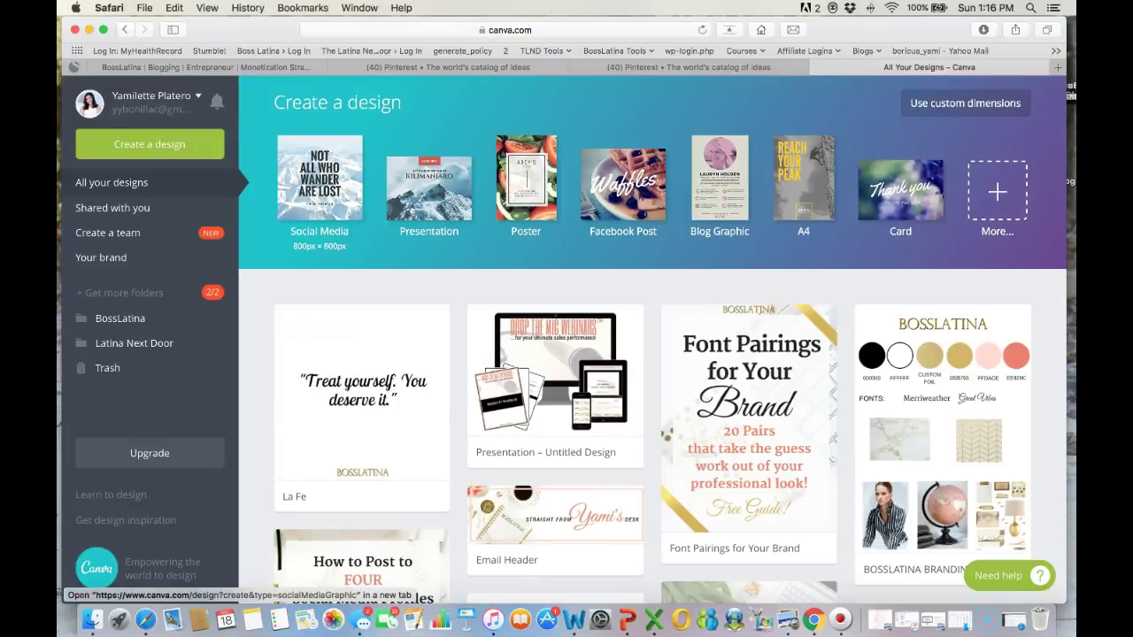
left_click(320, 187, "super")
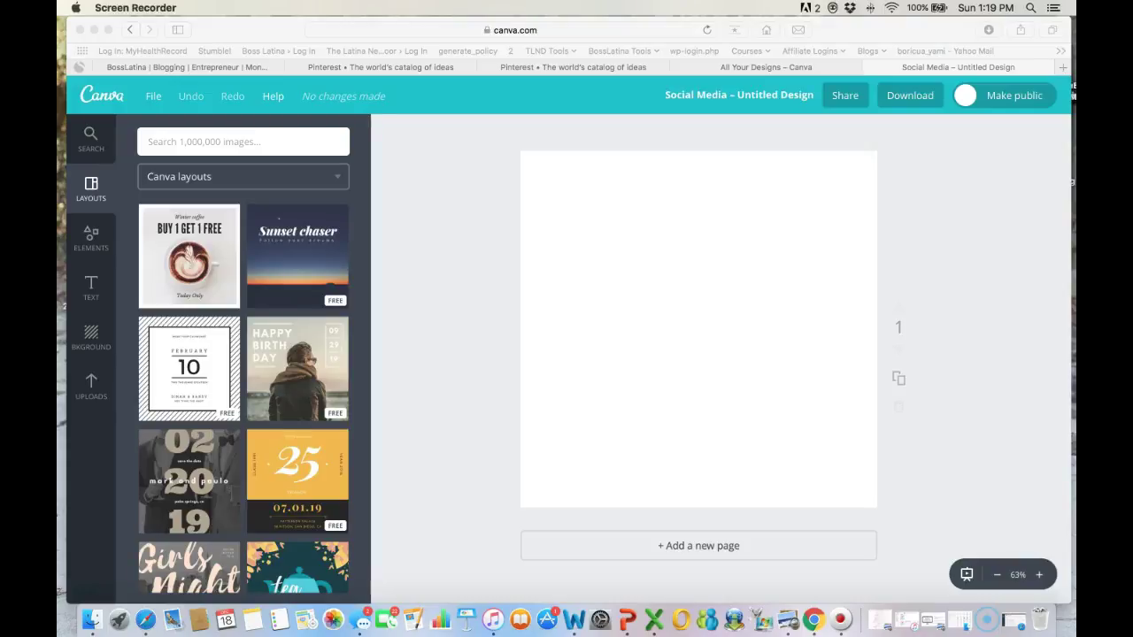
- Browse the Canva layouts and apply the Girls Night layout to the blank page
scroll(244, 398, "down", 1)
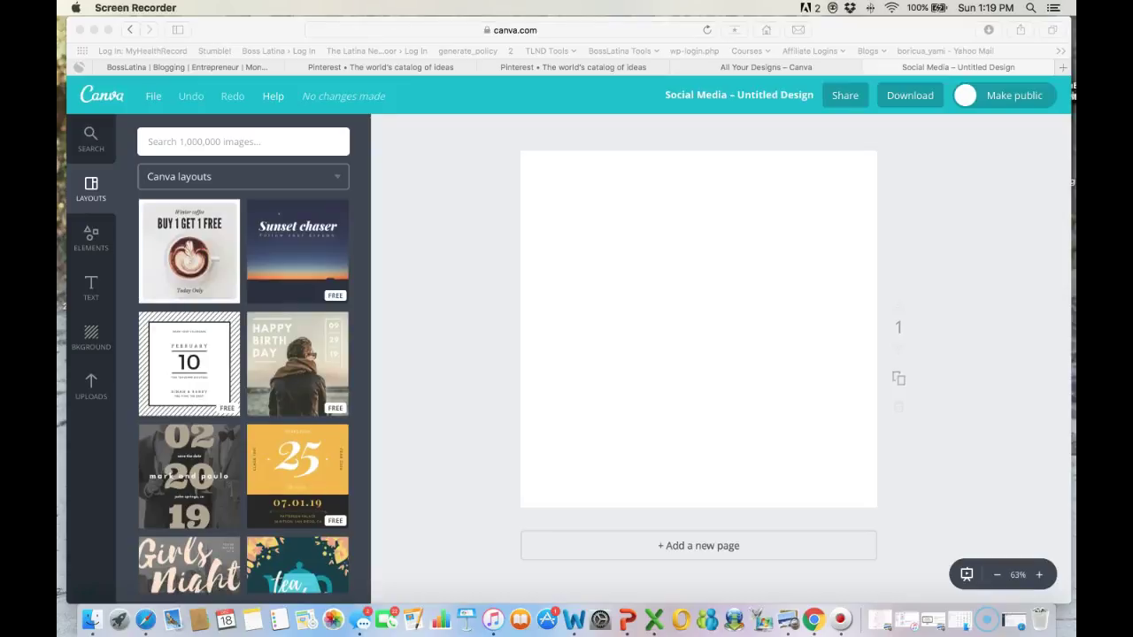
scroll(243, 398, "down", 1)
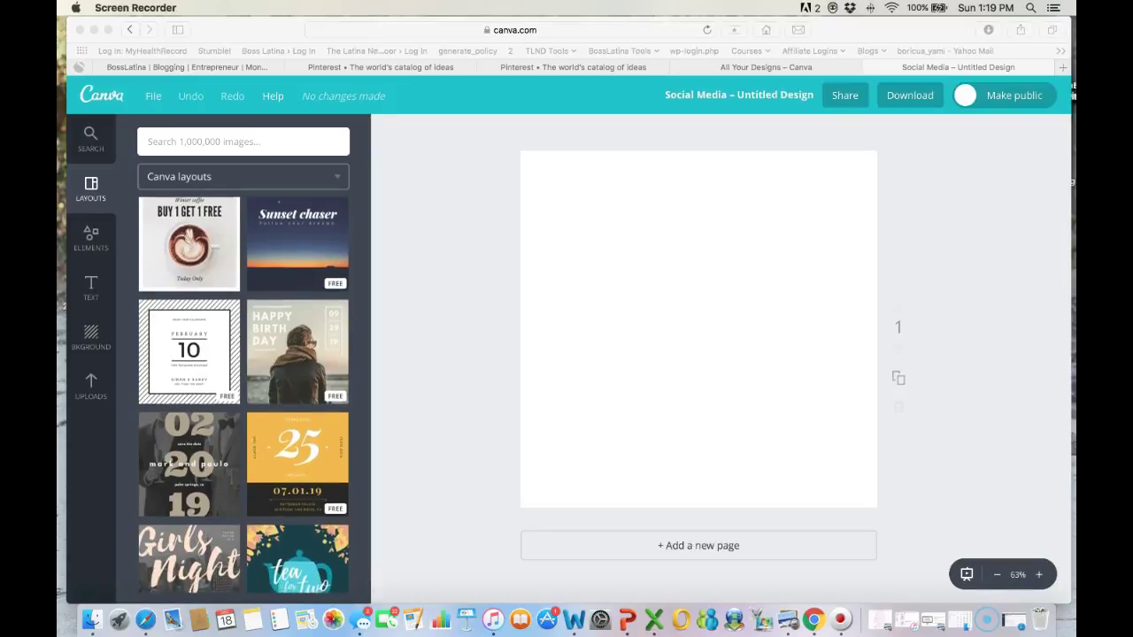
scroll(243, 395, "down", 3)
left_click(189, 352)
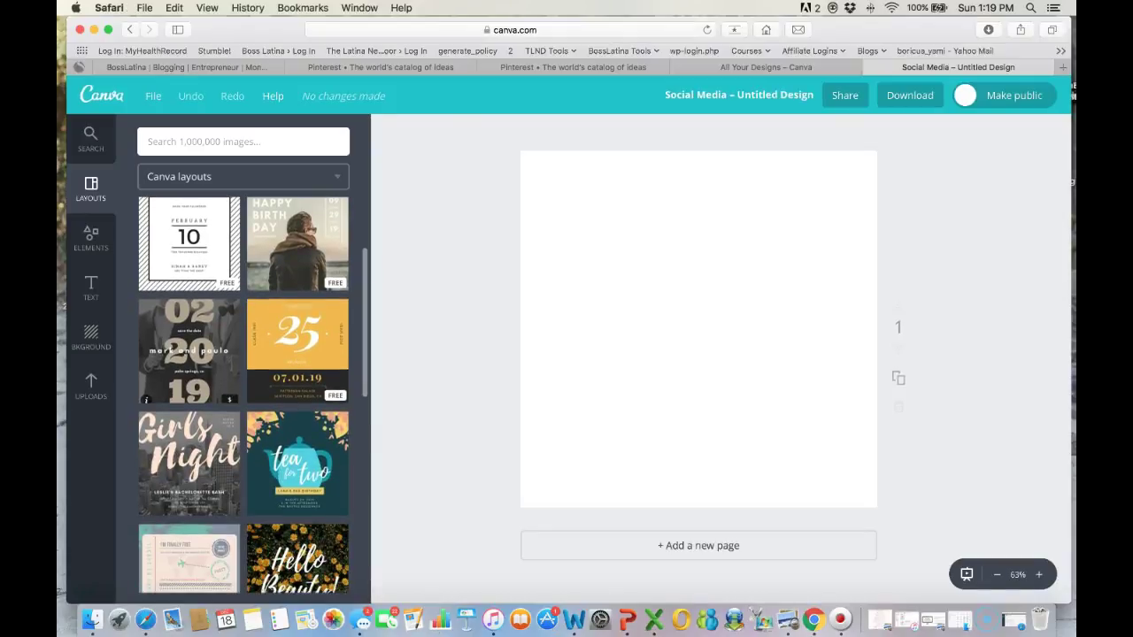
scroll(189, 351, "up", 1)
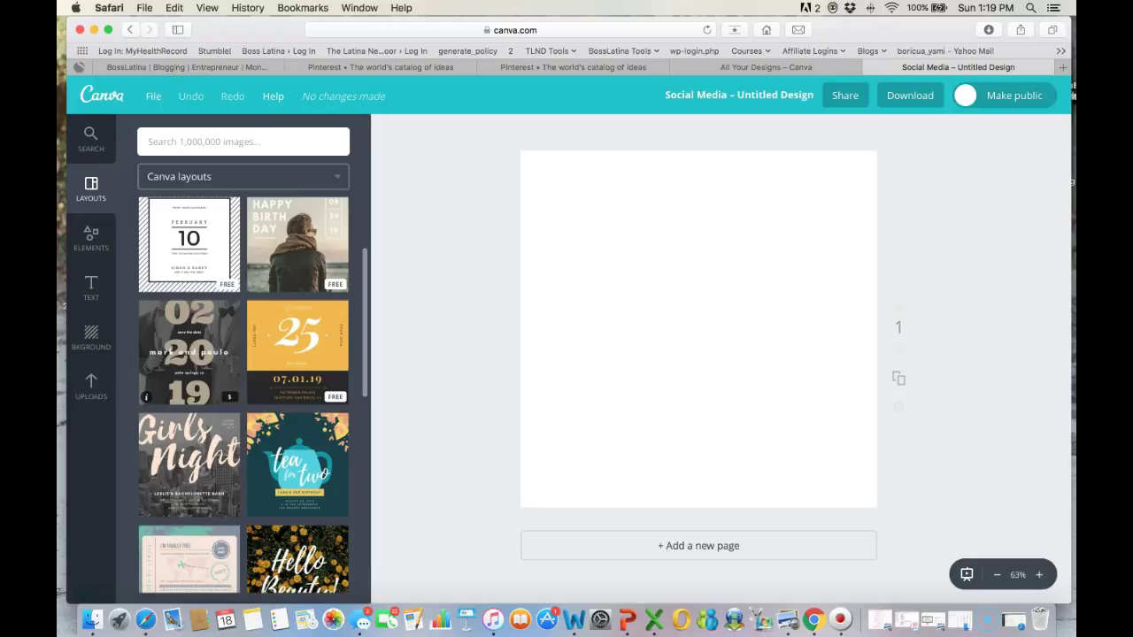
left_click(188, 464)
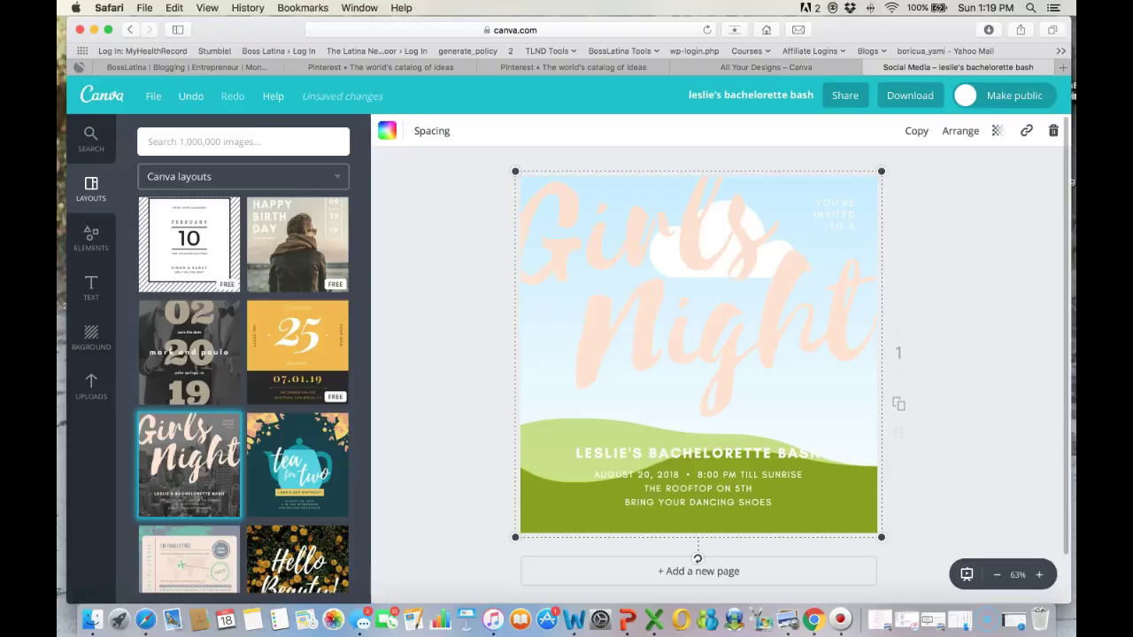
- Delete the background and all text elements of the Girls Night layout from the page
key("Delete")
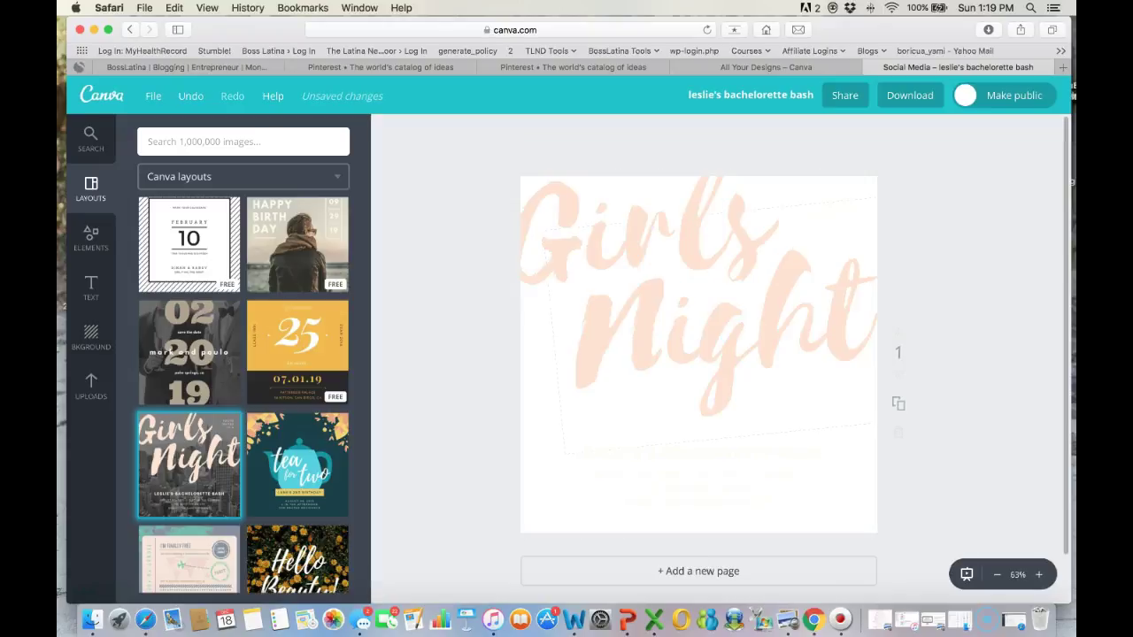
key("ctrl+z")
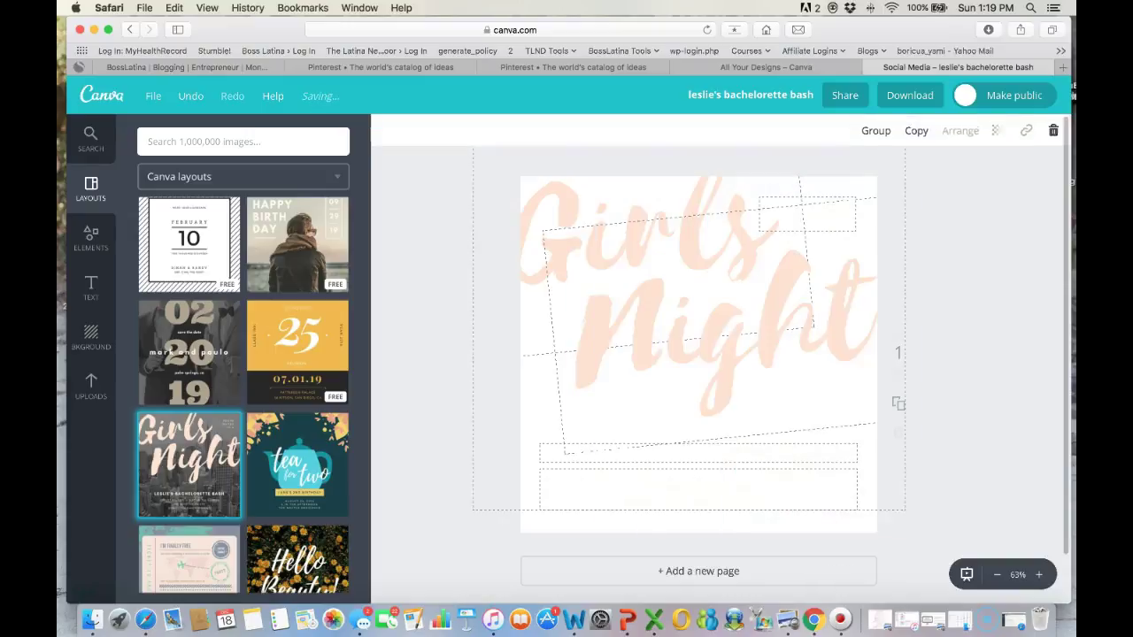
key("Delete")
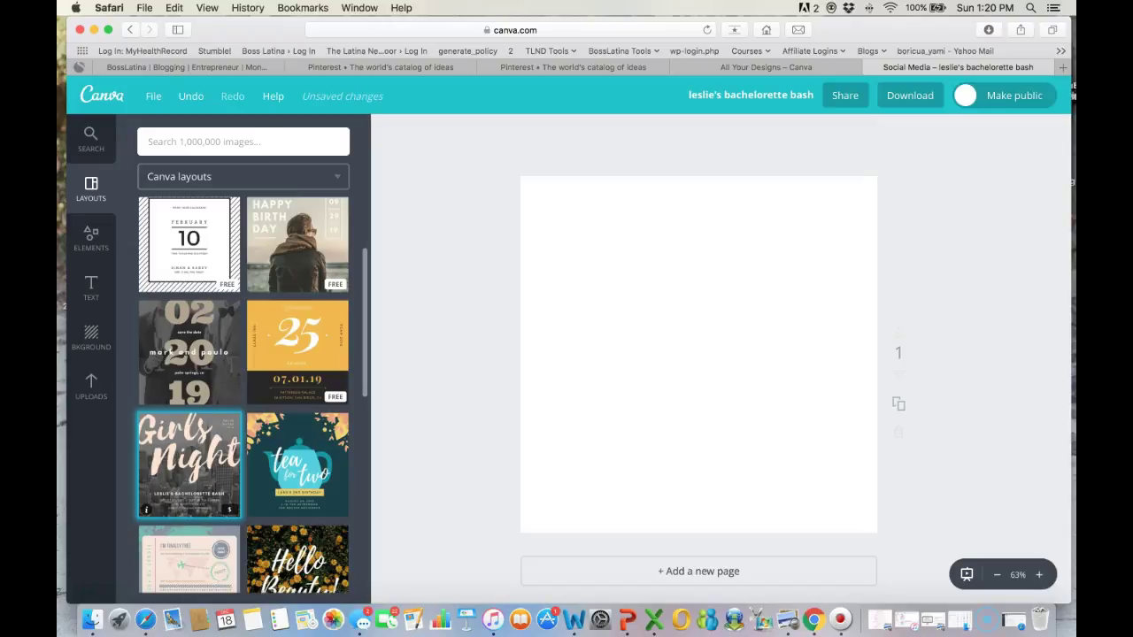
- Browse the available layouts, the grid and shape elements, and the background options for the blank page
scroll(188, 460, "down", 8)
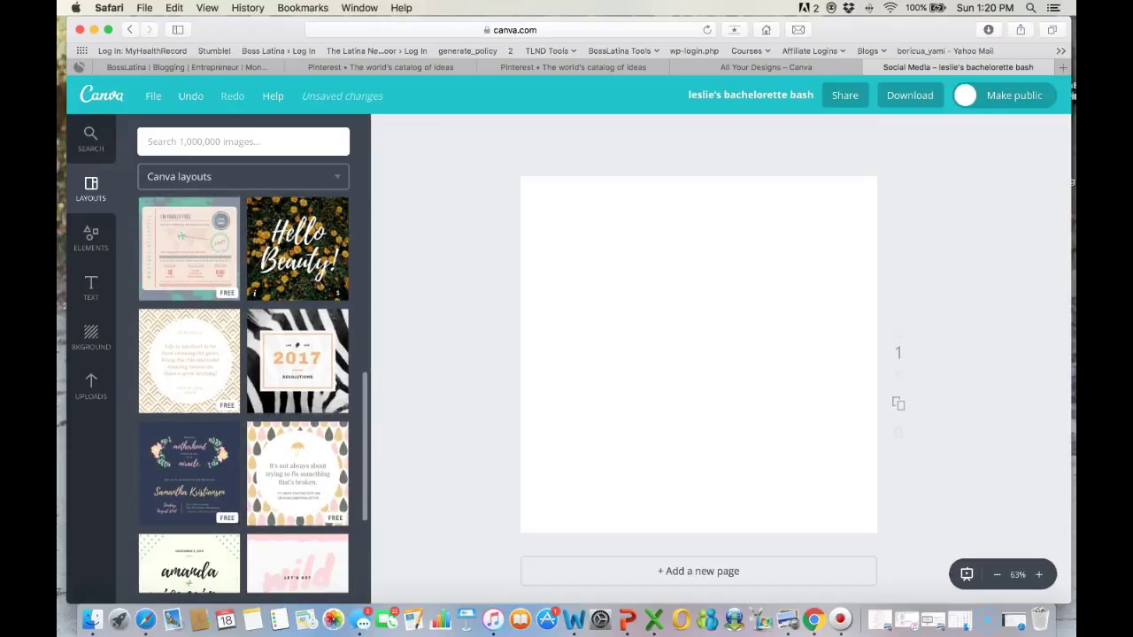
scroll(243, 395, "down", 5)
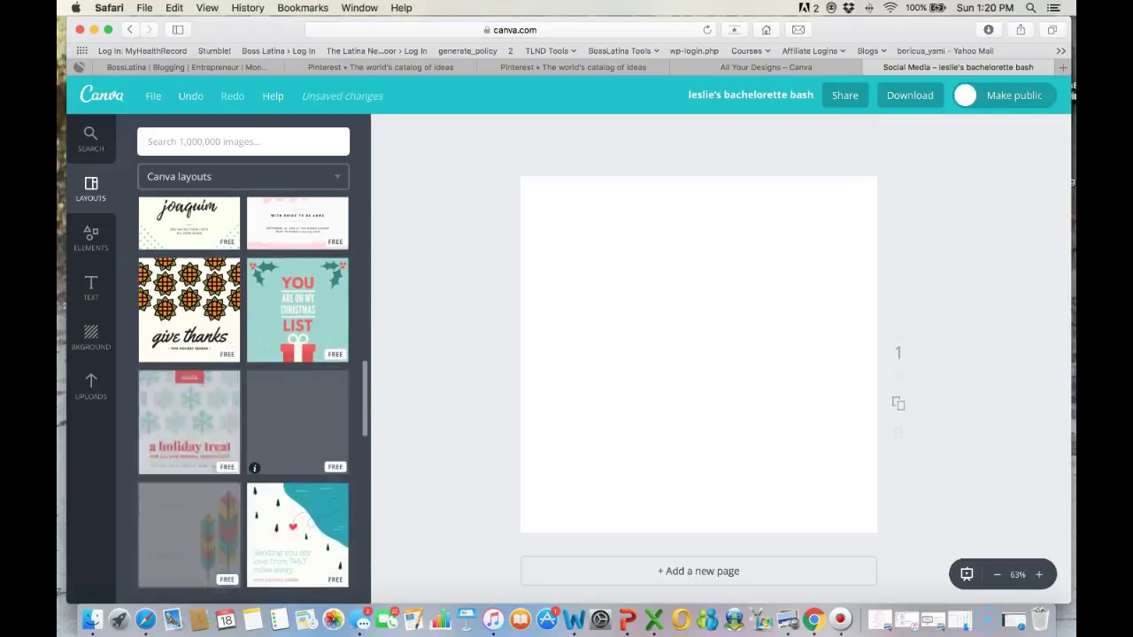
scroll(188, 566, "up", 13)
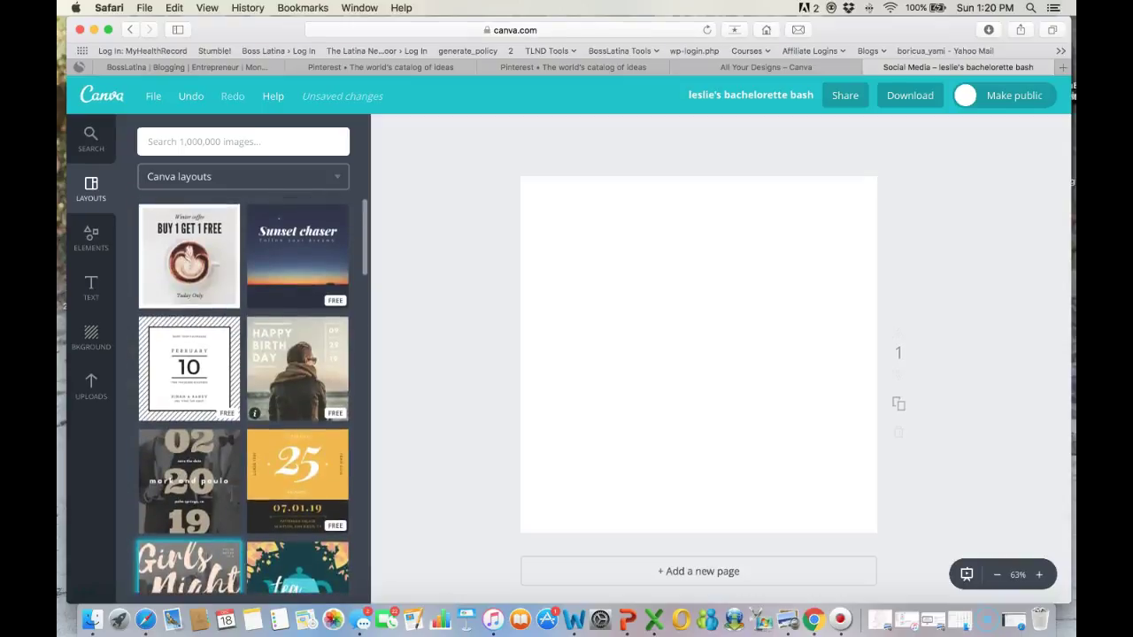
left_click(91, 237)
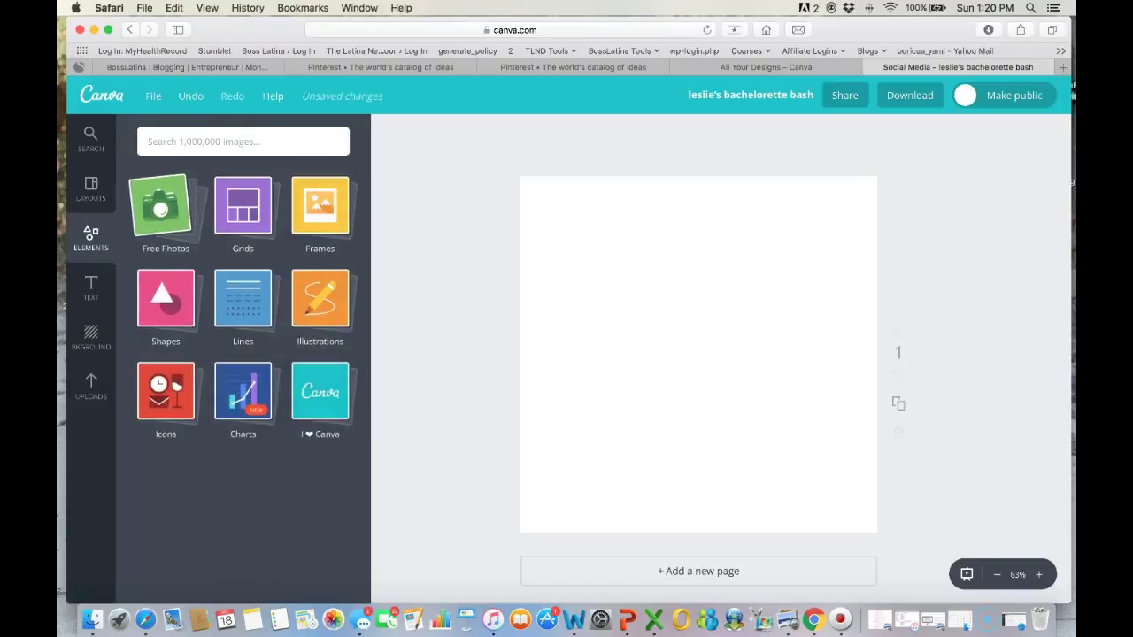
left_click(240, 206)
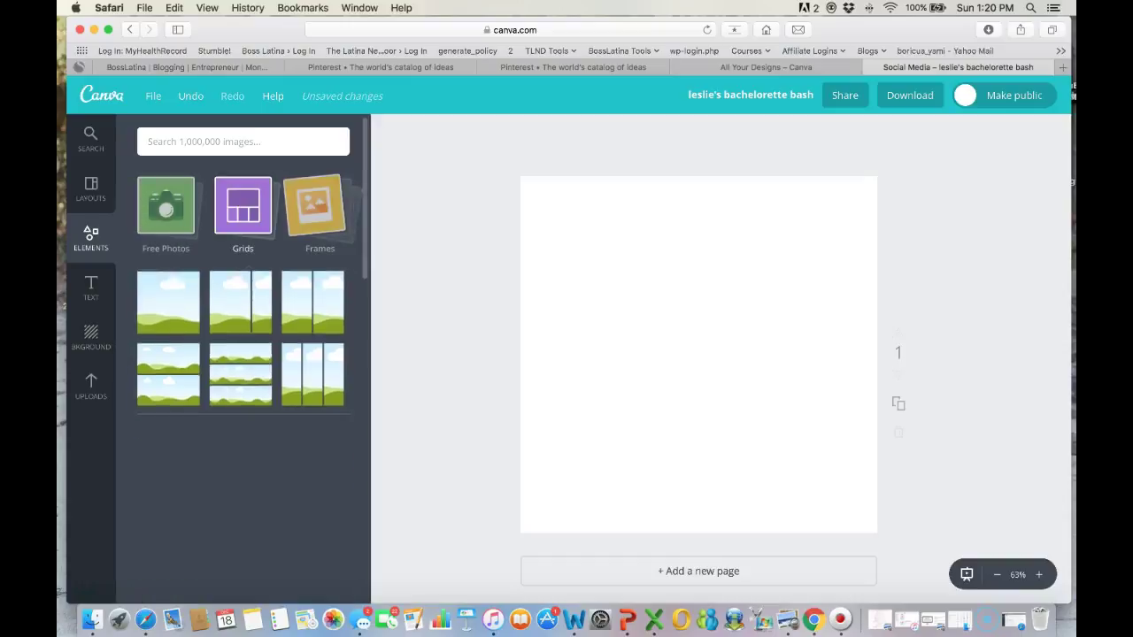
left_click(316, 205)
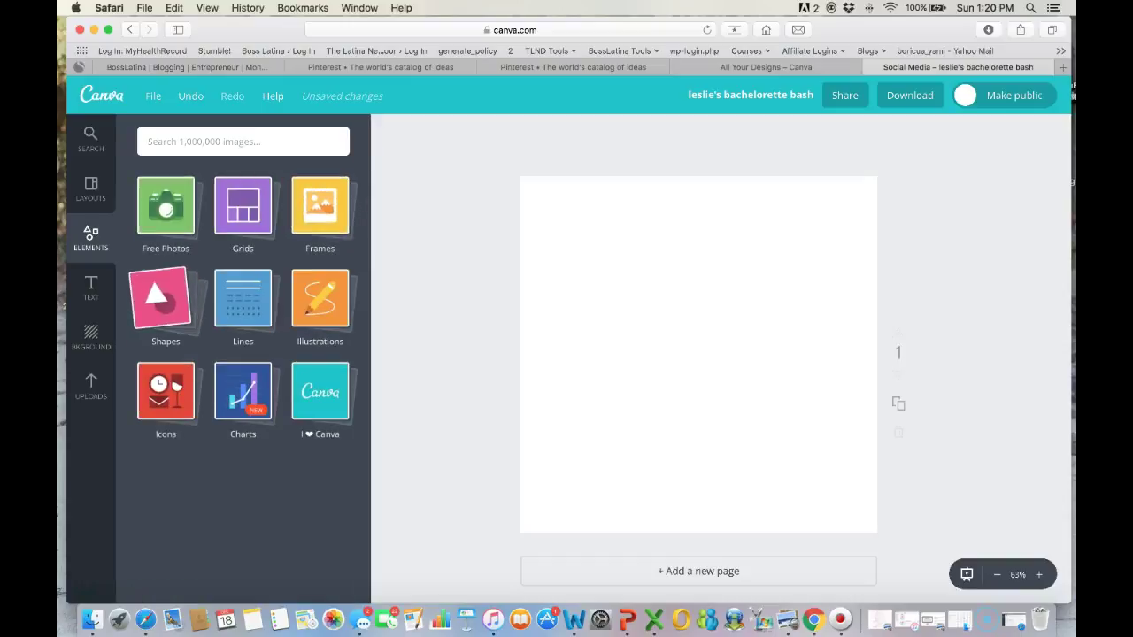
left_click(161, 298)
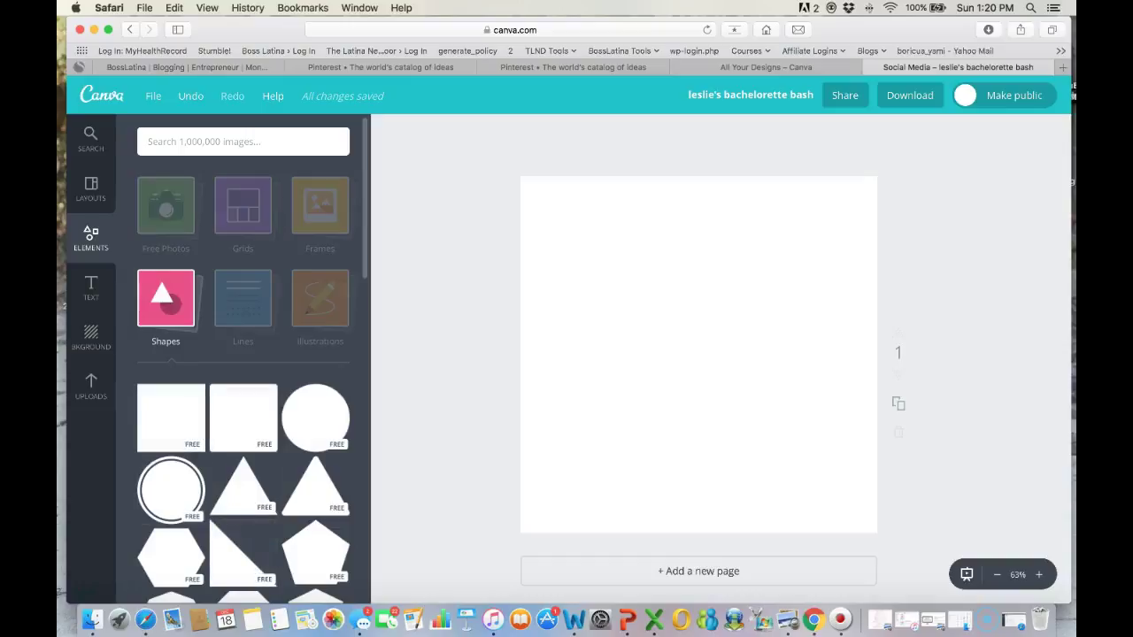
left_click(161, 298)
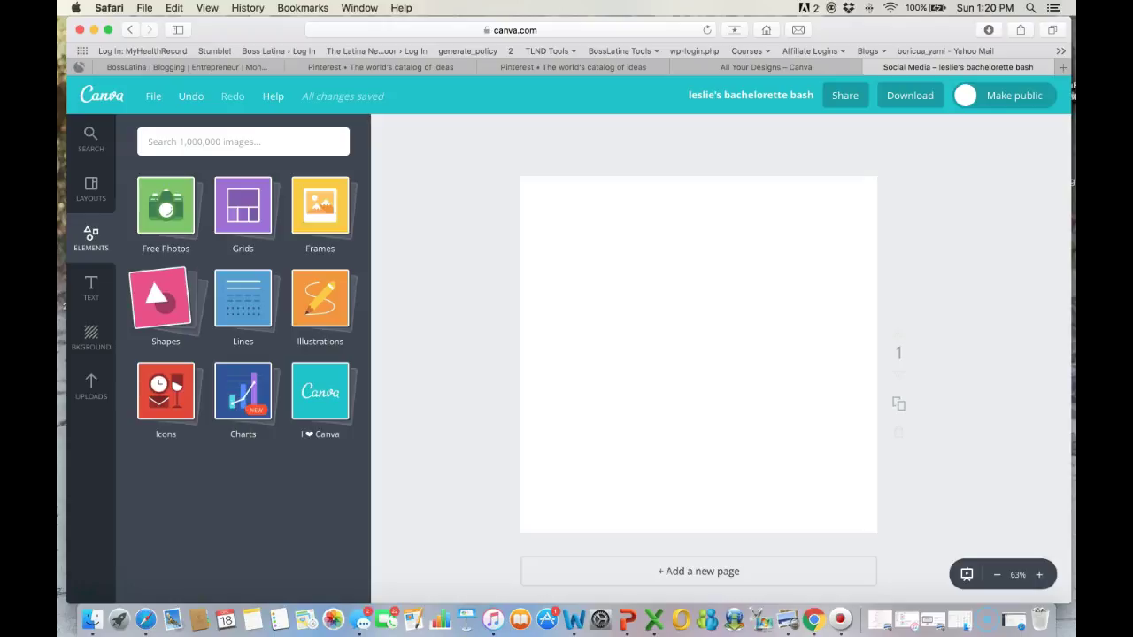
left_click(90, 336)
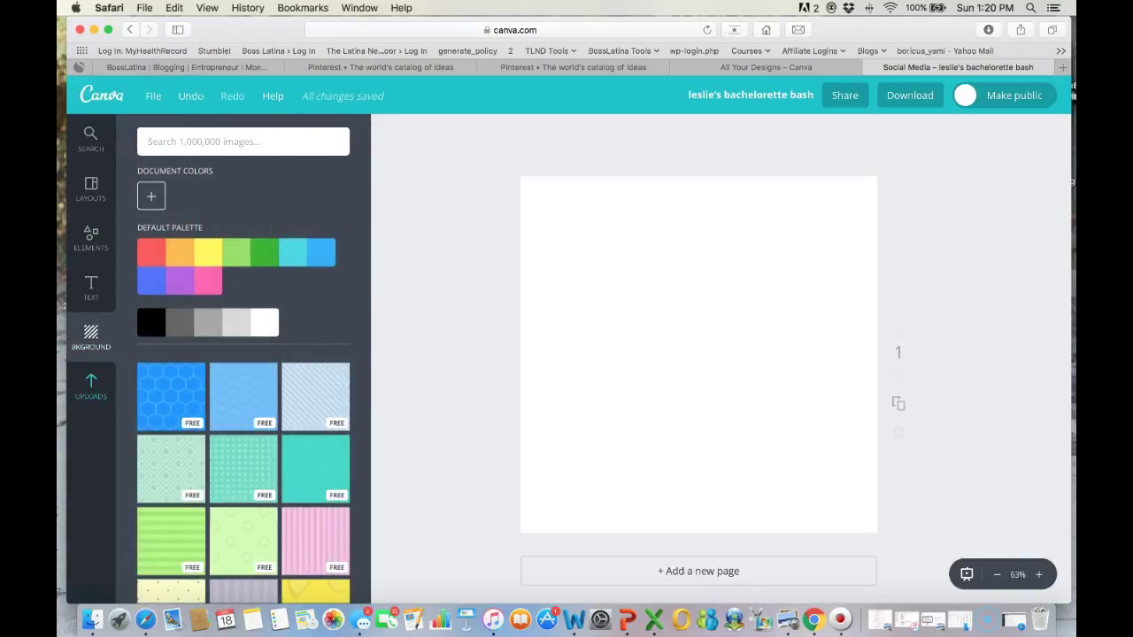
- Add the uploaded photo of the marble notebook and coffee cup, and crop off a strip along its right side
left_click(90, 386)
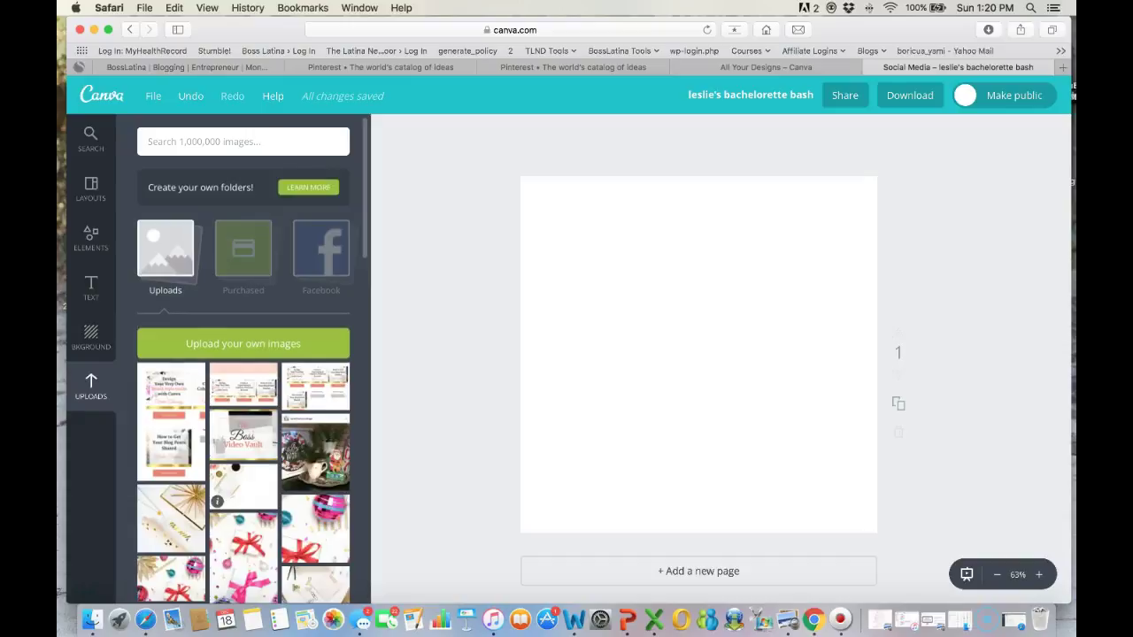
left_click(243, 482)
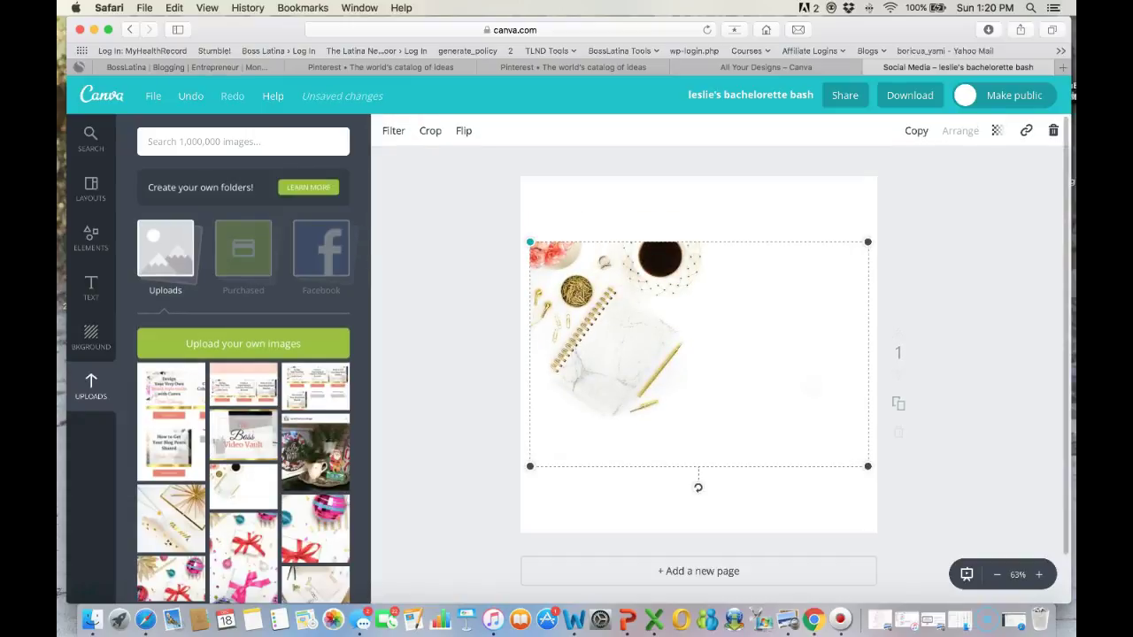
left_click(430, 130)
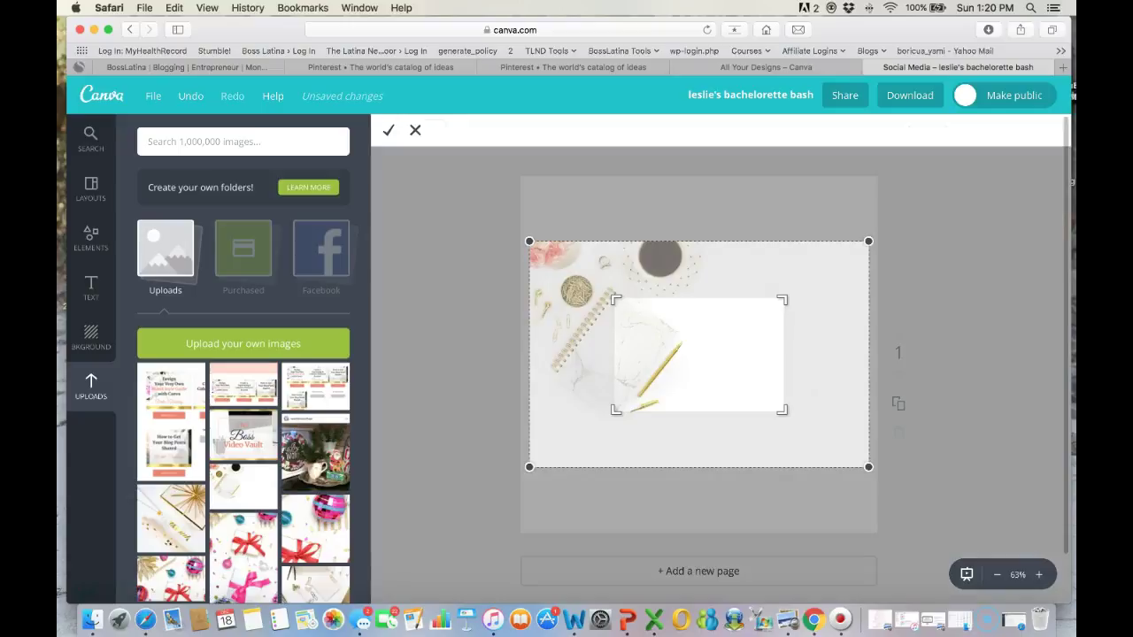
left_click_drag(611, 296, 529, 241)
left_click_drag(782, 409, 765, 467)
left_click(388, 130)
- Reposition and enlarge the notebook photo until it covers the whole square page
left_click_drag(646, 354, 640, 288)
left_click_drag(755, 401, 883, 531)
left_click_drag(831, 486, 825, 485)
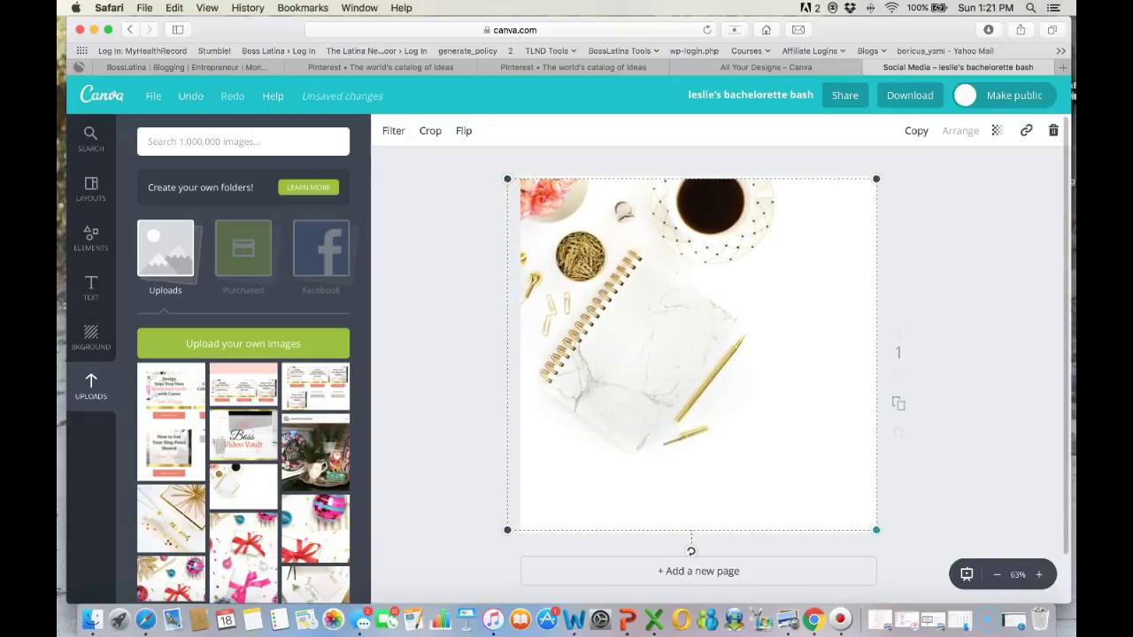
left_click_drag(876, 530, 882, 536)
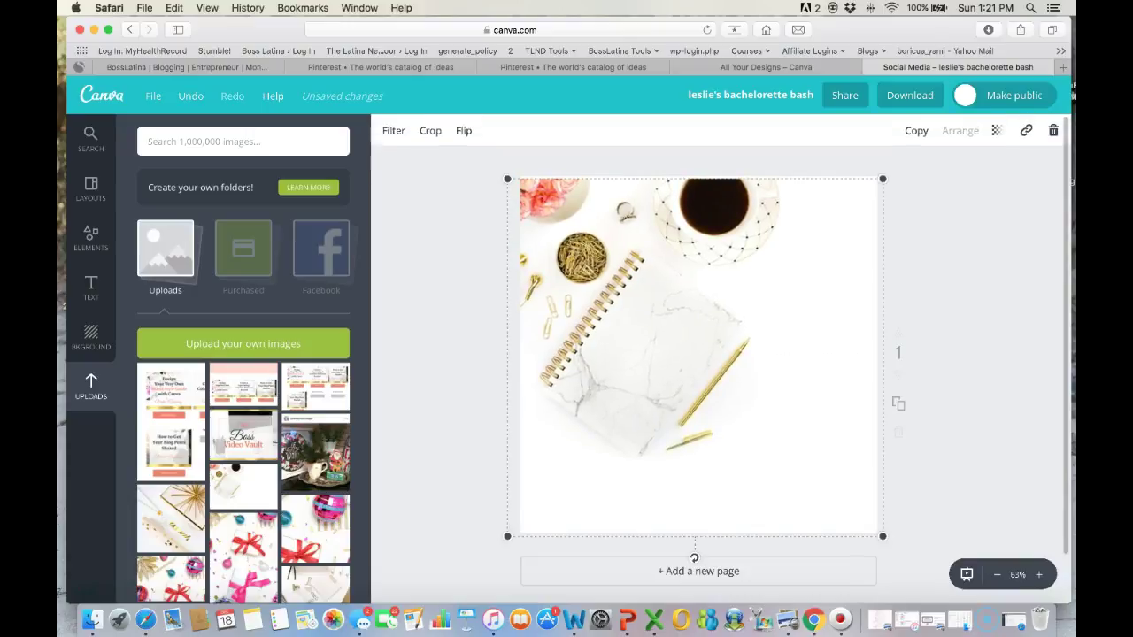
left_click_drag(507, 178, 504, 176)
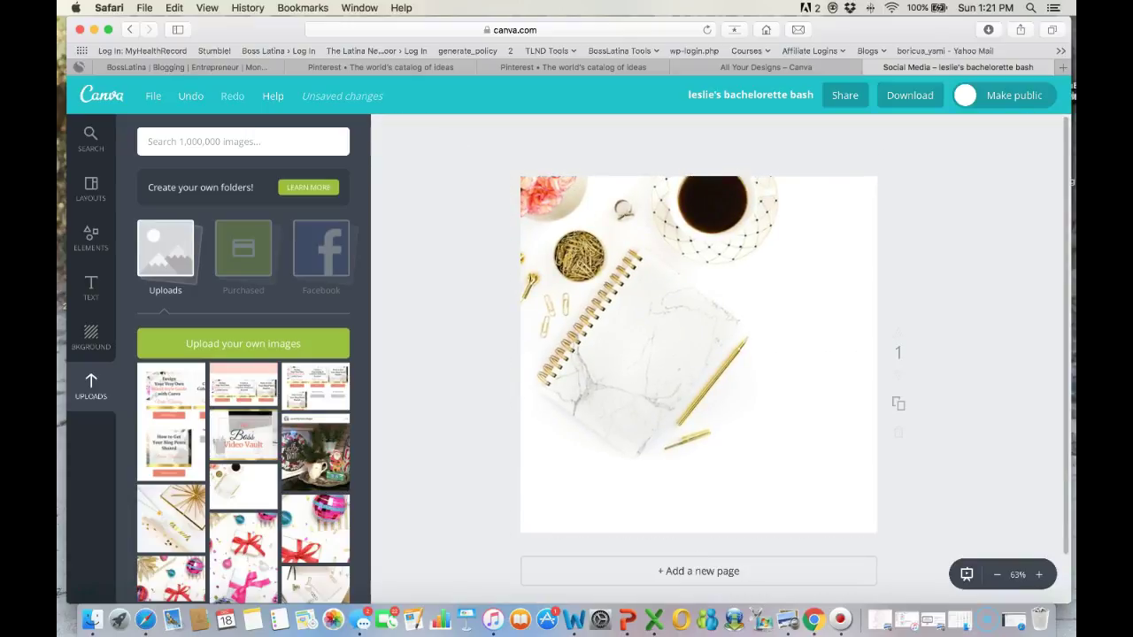
- Add a heading reading "Periscope" over the notebook photo
scroll(699, 354, "down", 2)
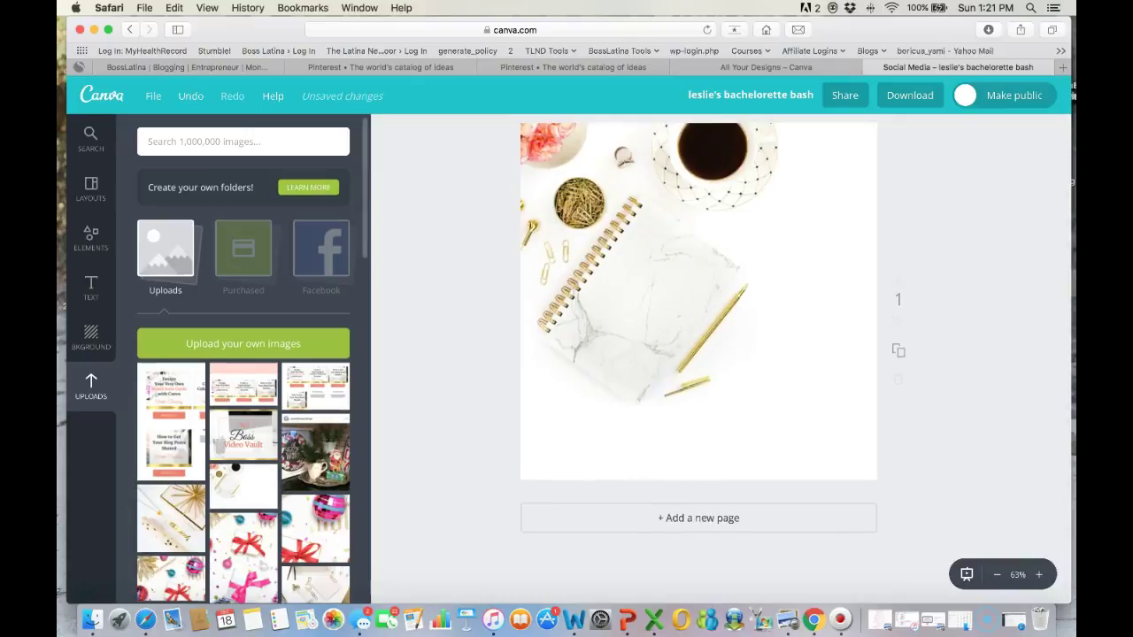
left_click(91, 287)
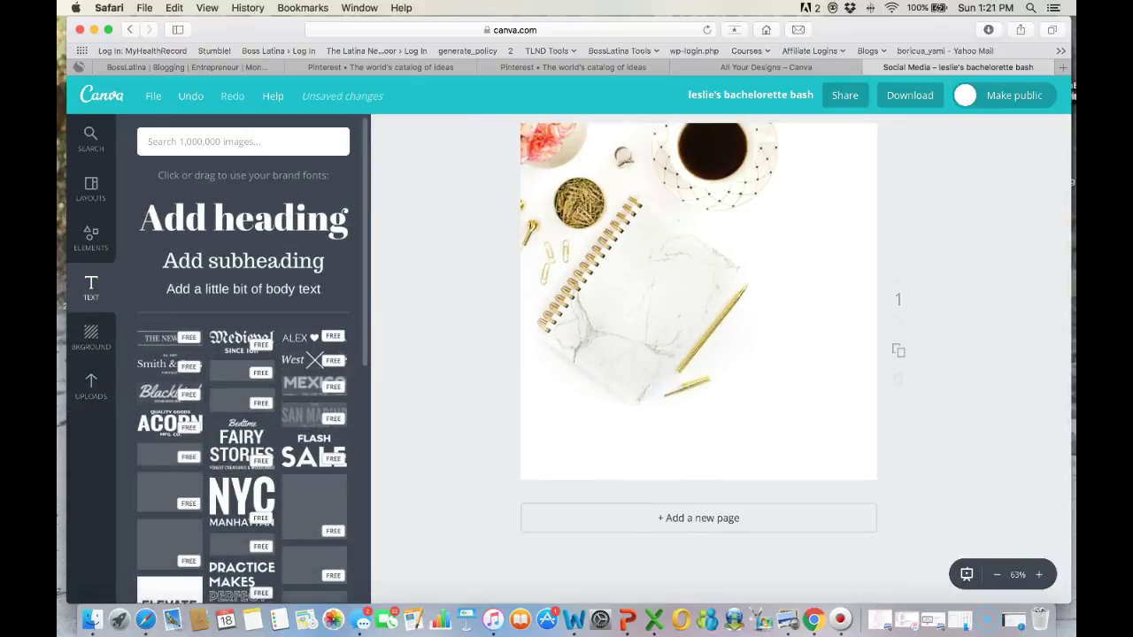
left_click(244, 218)
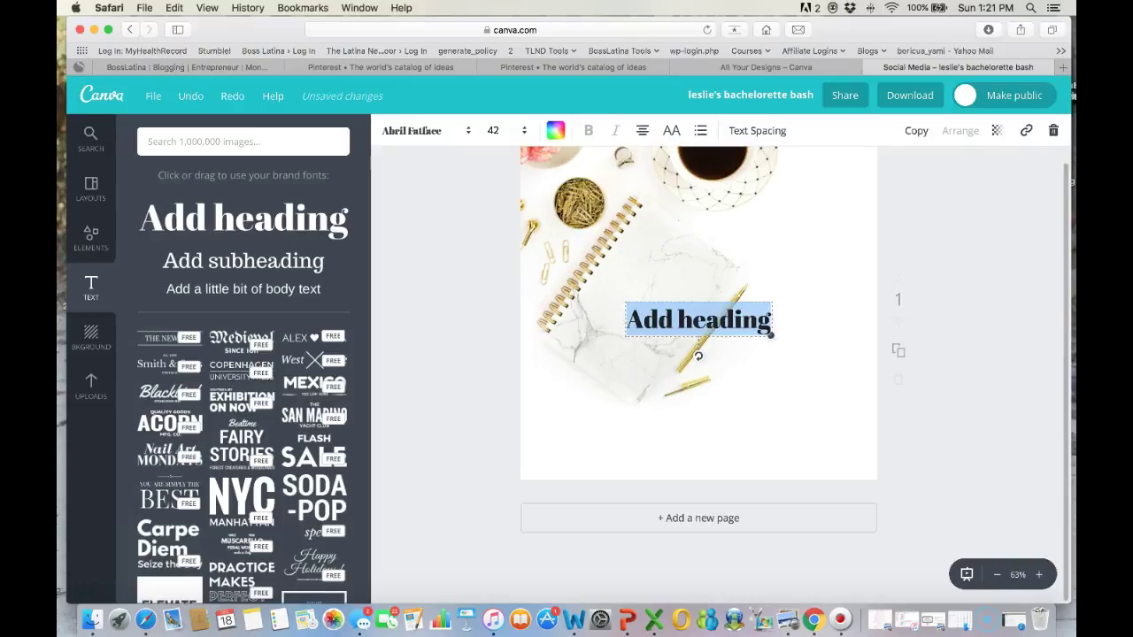
type("Periscope")
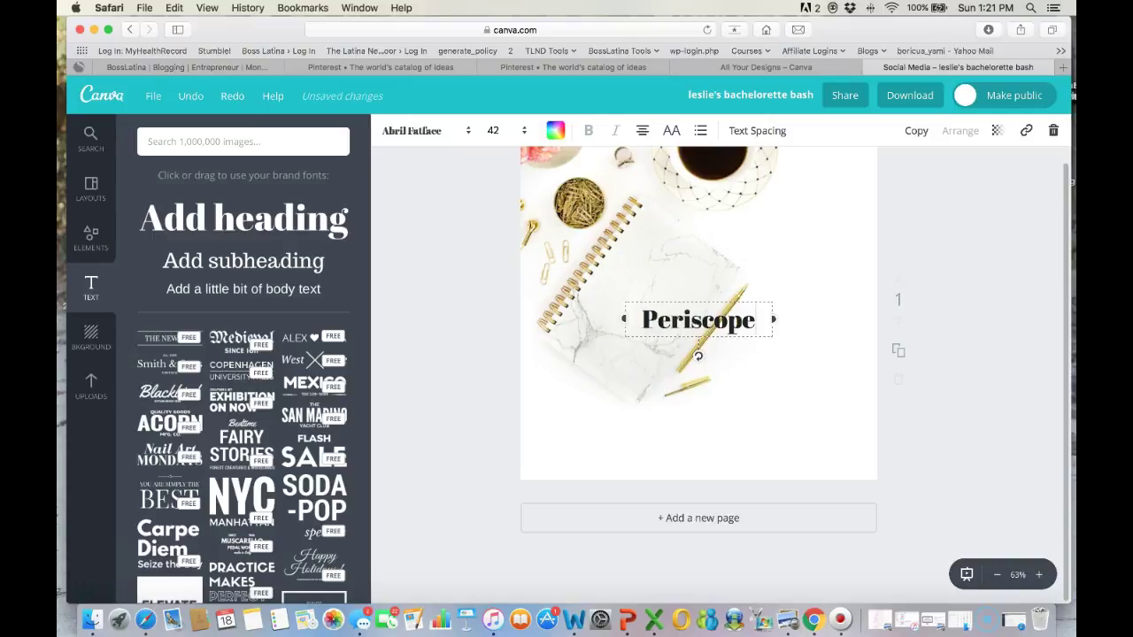
left_click(698, 356)
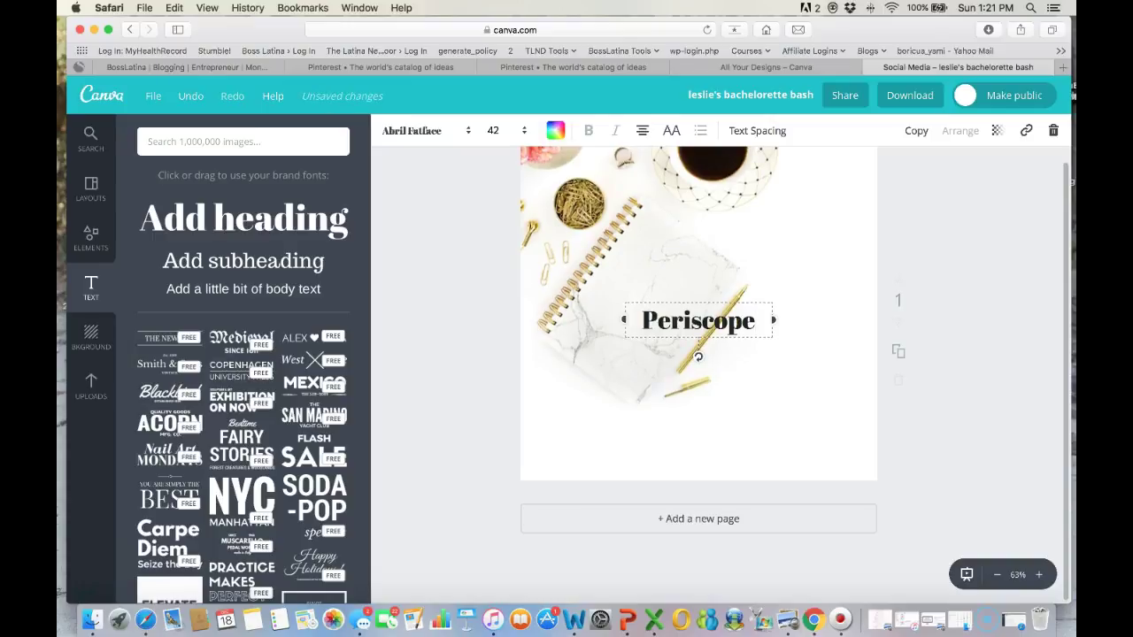
- Set the Periscope heading's text color to the custom coral color code ee826c
left_click(554, 130)
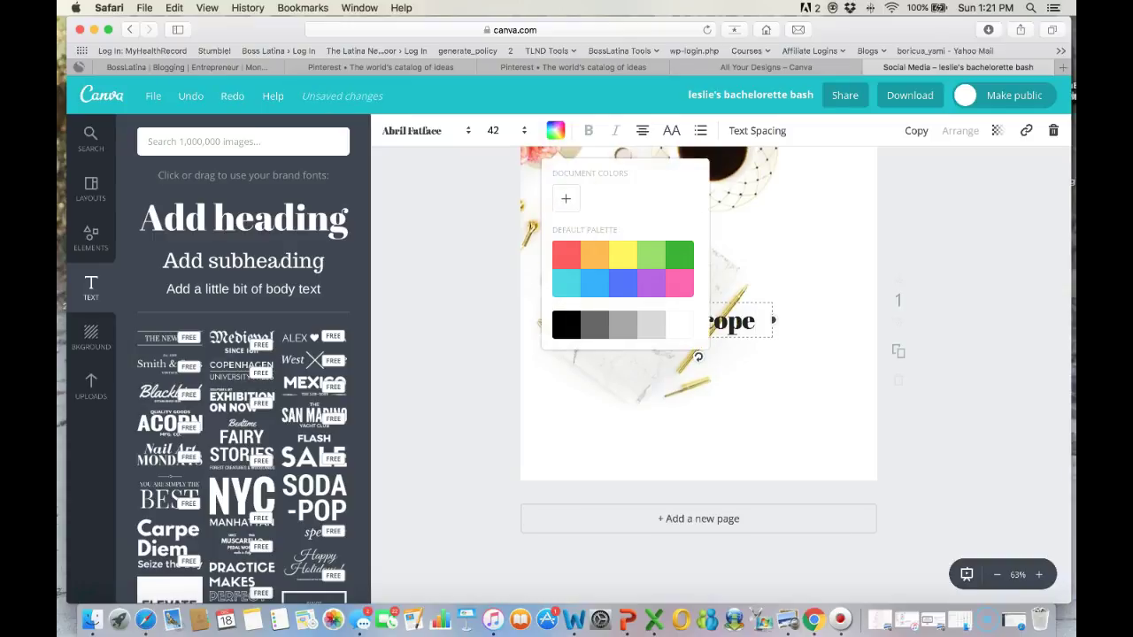
left_click(566, 199)
left_click(673, 390)
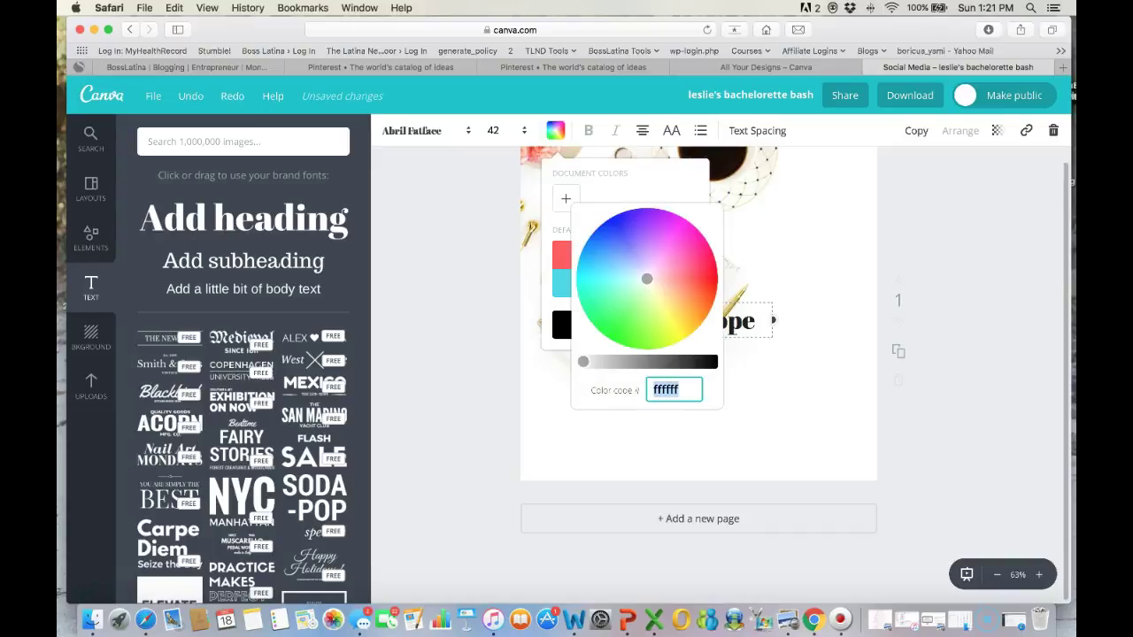
type("ee826c")
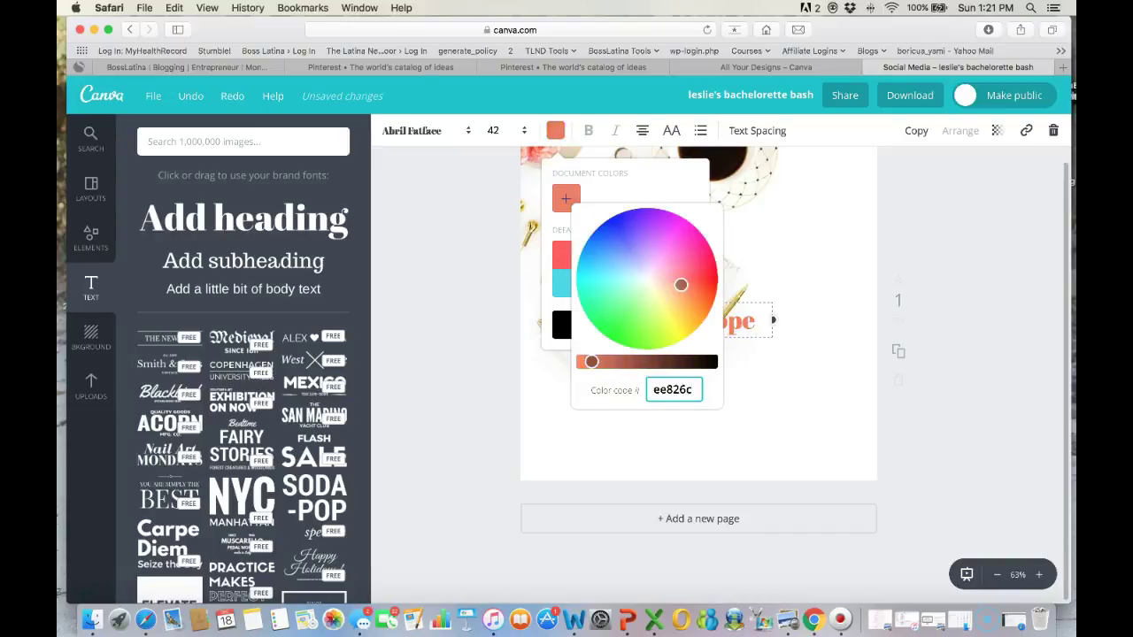
key("Return")
left_click(796, 398)
- Change the Periscope heading's font to Lobster Two
left_click(698, 321)
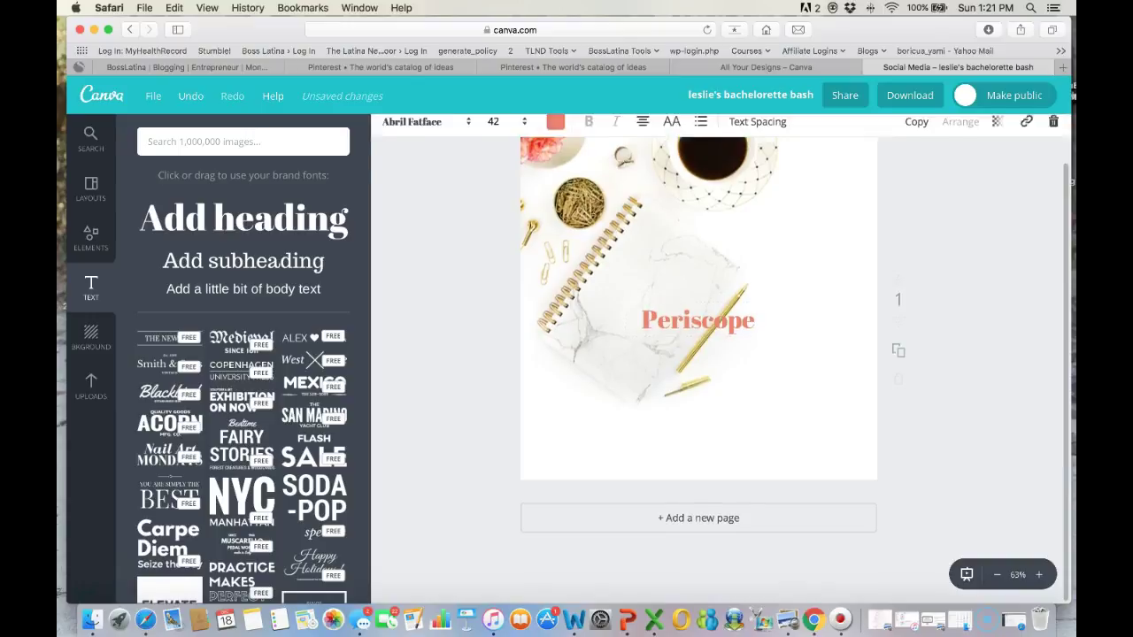
left_click(425, 131)
scroll(493, 319, "down", 15)
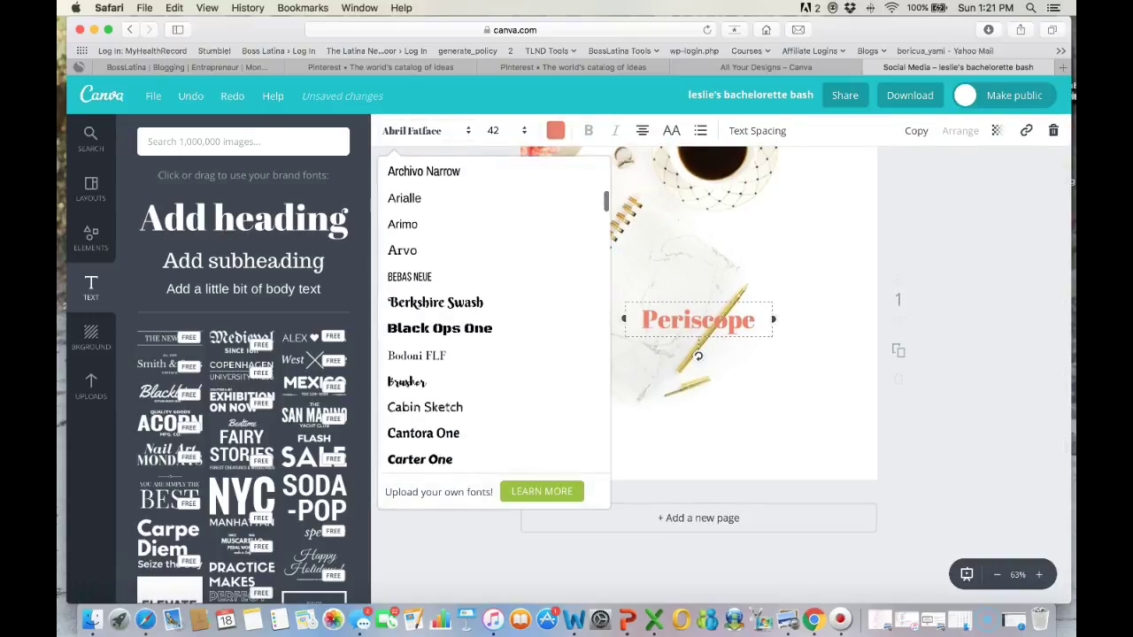
scroll(493, 319, "down", 15)
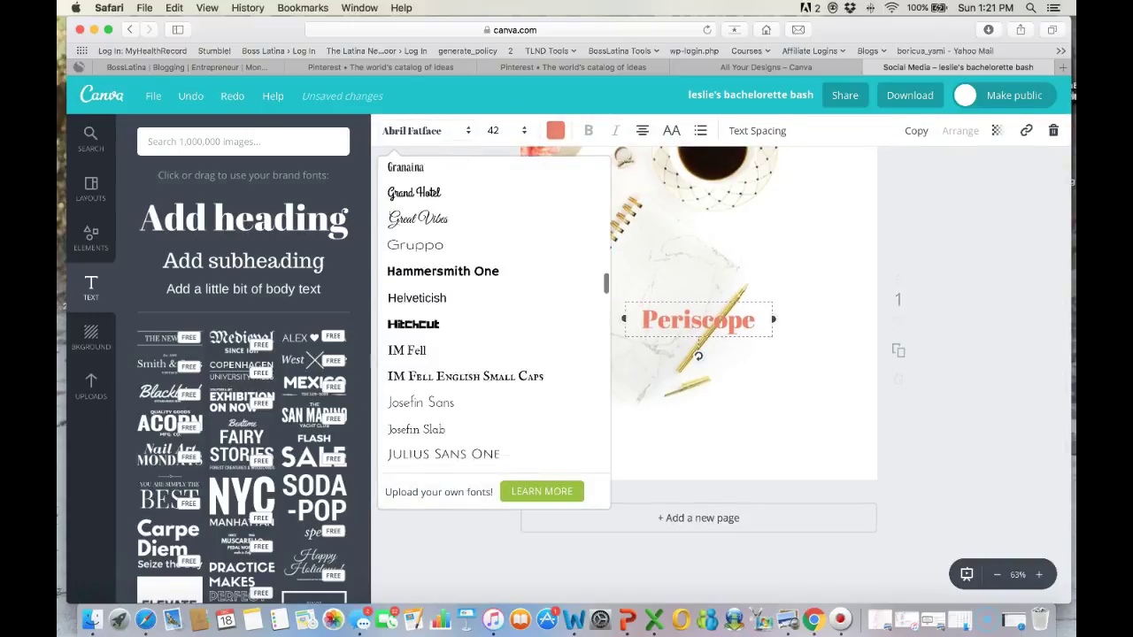
scroll(451, 412, "down", 10)
scroll(452, 412, "up", 10)
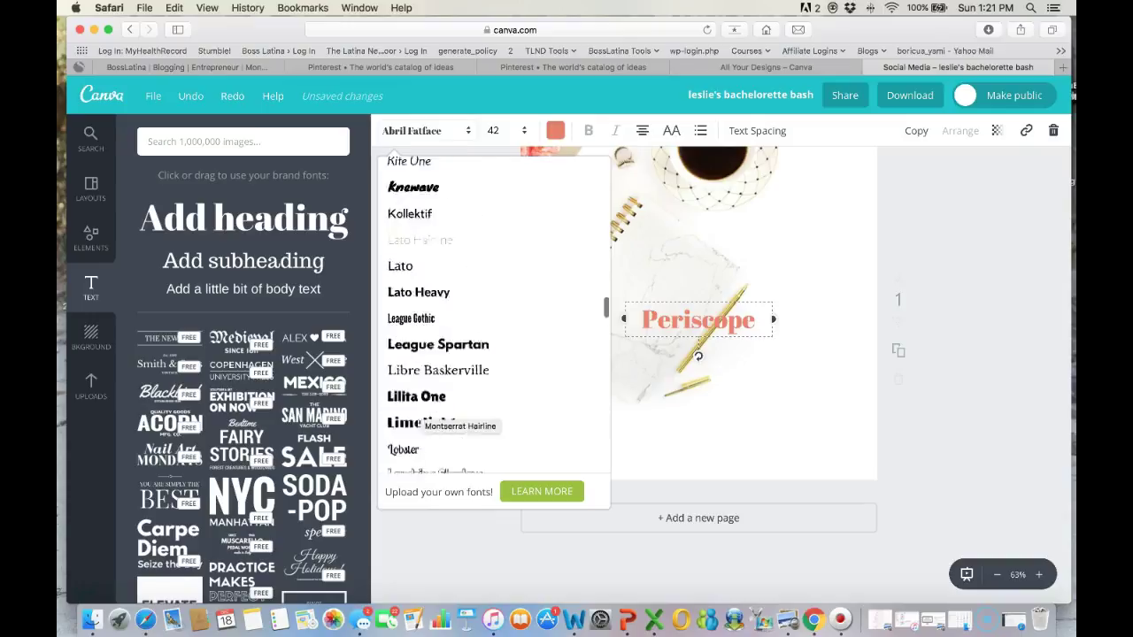
scroll(451, 411, "down", 5)
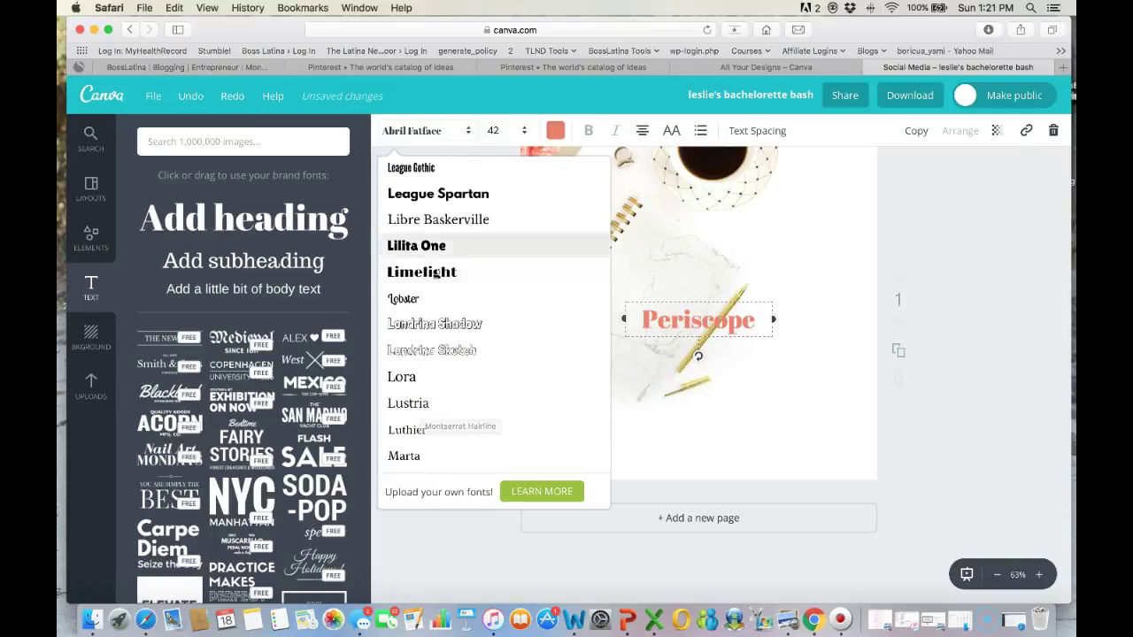
left_click(403, 299)
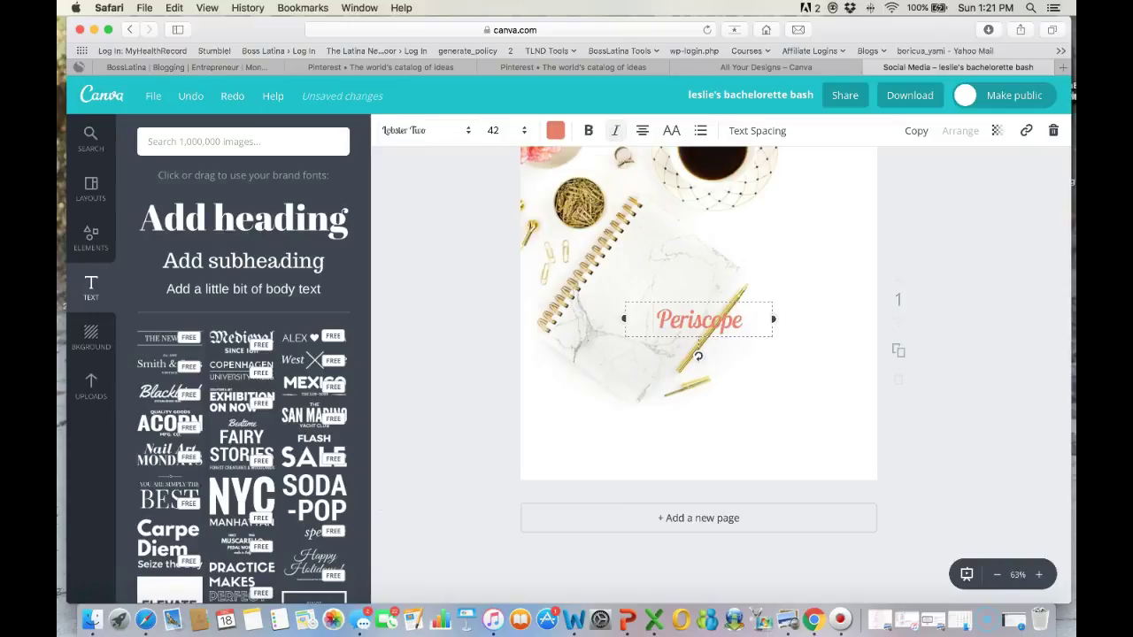
- Enlarge the Periscope heading to font size 120 in a wider text box and center it horizontally across the notebook
left_click_drag(625, 319, 534, 318)
left_click(493, 130)
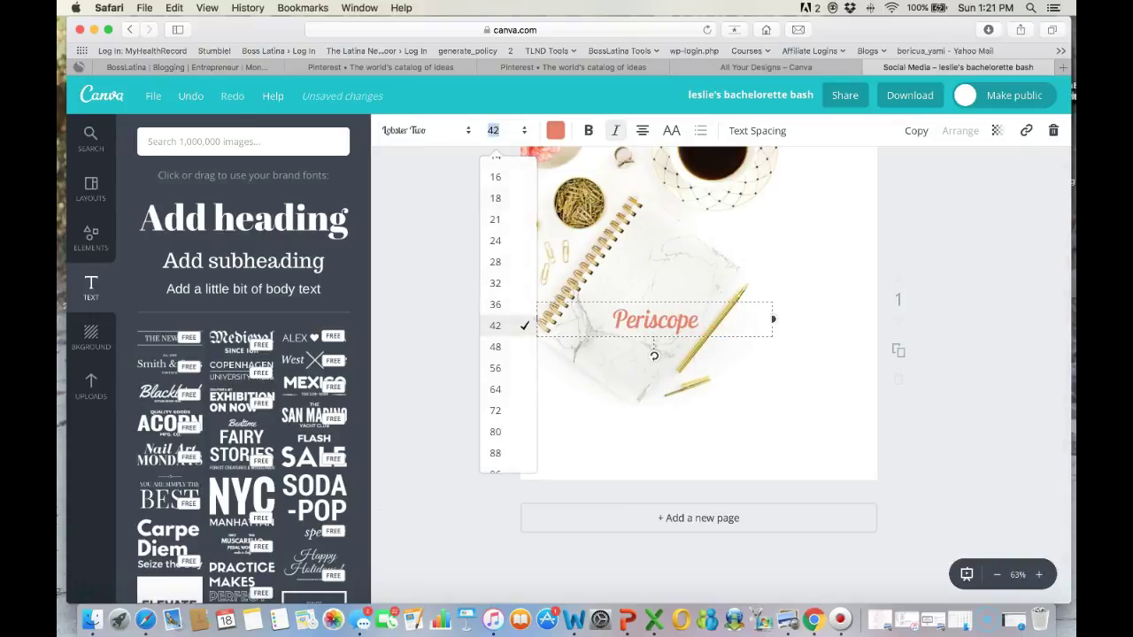
scroll(495, 442, "down", 2)
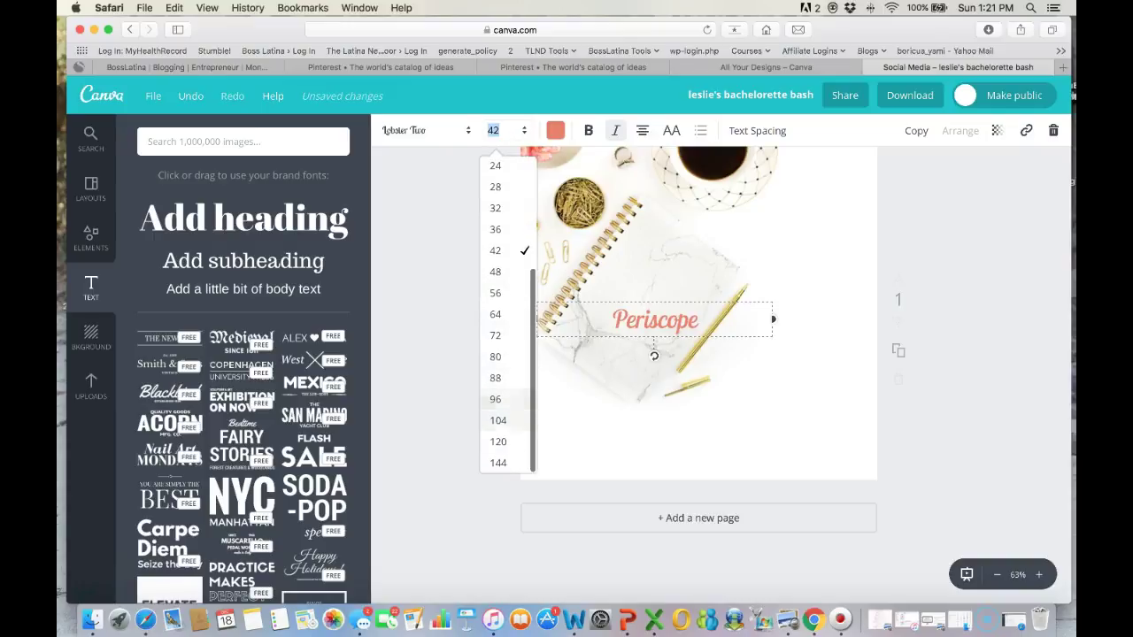
left_click(496, 420)
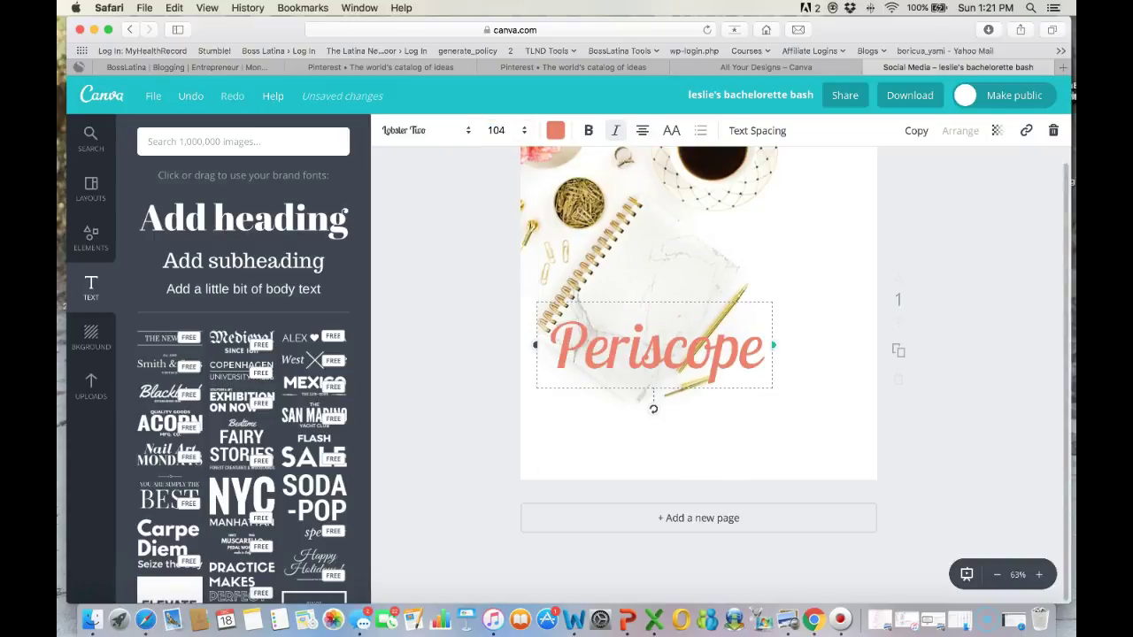
left_click(495, 130)
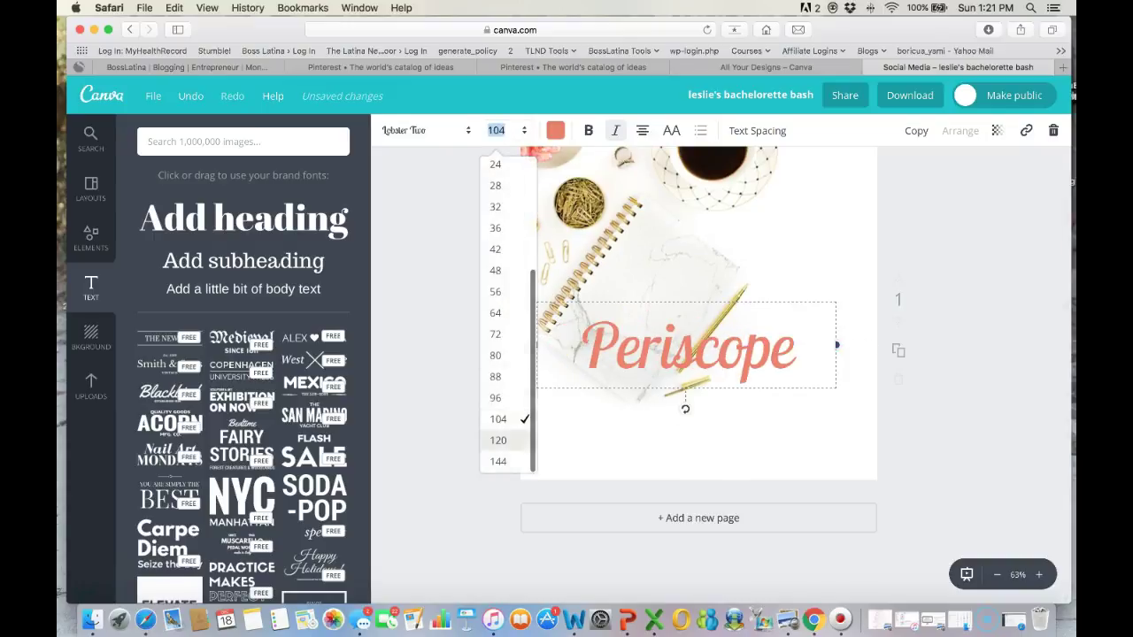
left_click(498, 440)
left_click_drag(685, 351, 698, 278)
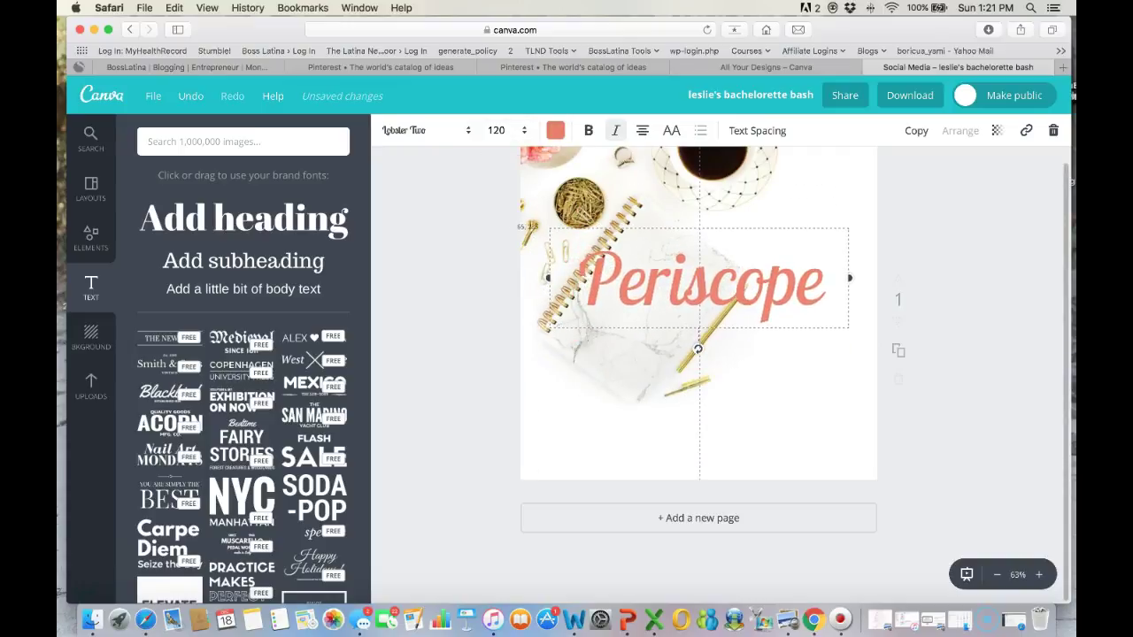
scroll(698, 310, "up", 3)
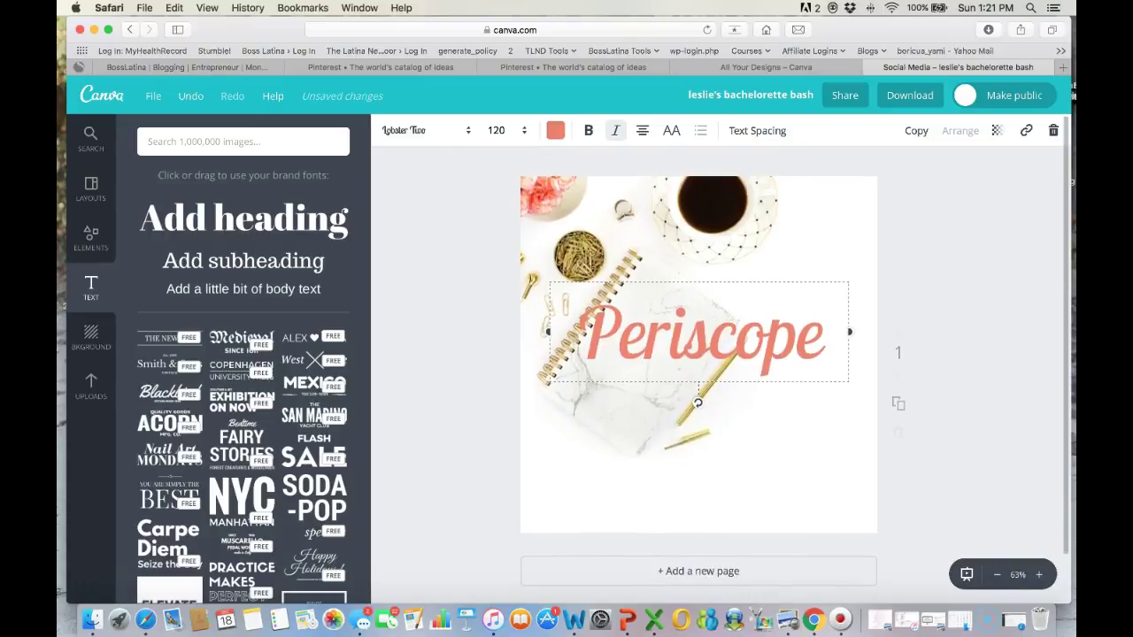
- Enlarge the Periscope heading to font size 144 and reposition it centered horizontally over the notebook
left_click_drag(698, 332, 690, 341)
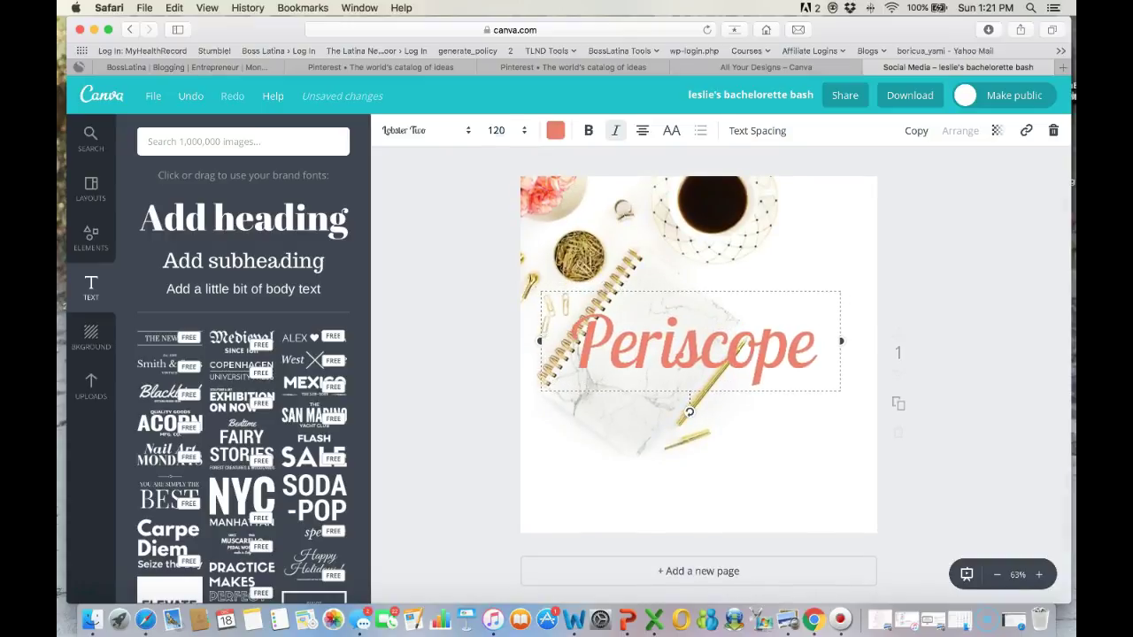
left_click(495, 130)
left_click(498, 461)
key("Escape")
left_click(690, 354)
left_click(807, 353)
left_click_drag(807, 354, 815, 357)
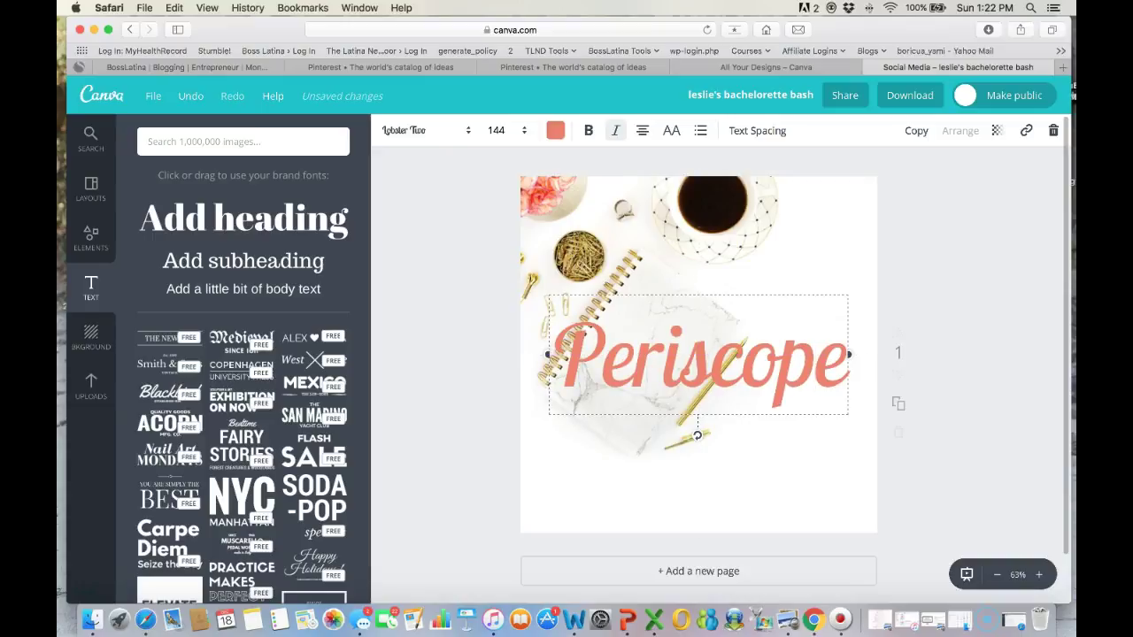
left_click_drag(815, 357, 813, 357)
key("Escape")
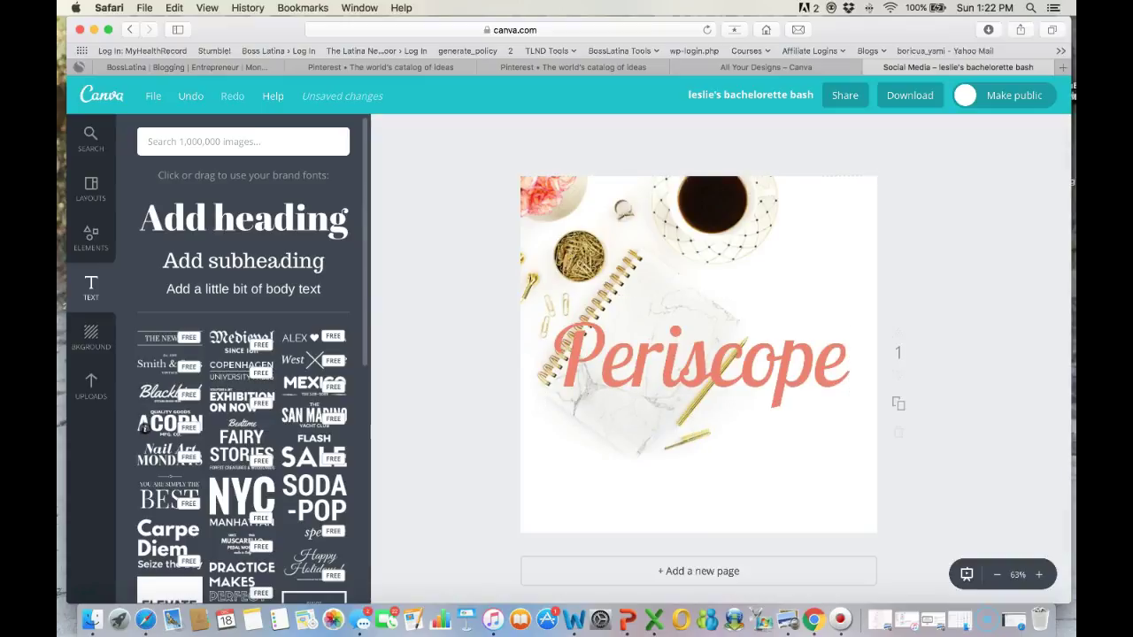
- Add the uploaded gold stripes as diagonal bands across the upper-left and lower-right corners of the Periscope cover
scroll(243, 399, "down", 5)
left_click(90, 387)
scroll(243, 398, "down", 10)
scroll(243, 354, "down", 3)
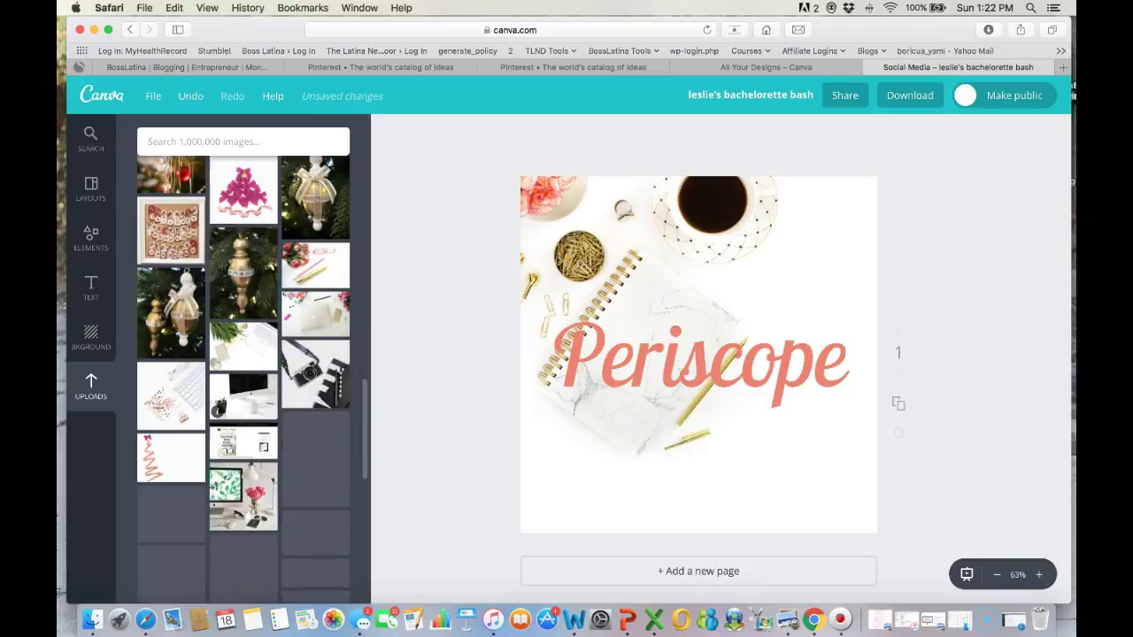
scroll(243, 398, "down", 5)
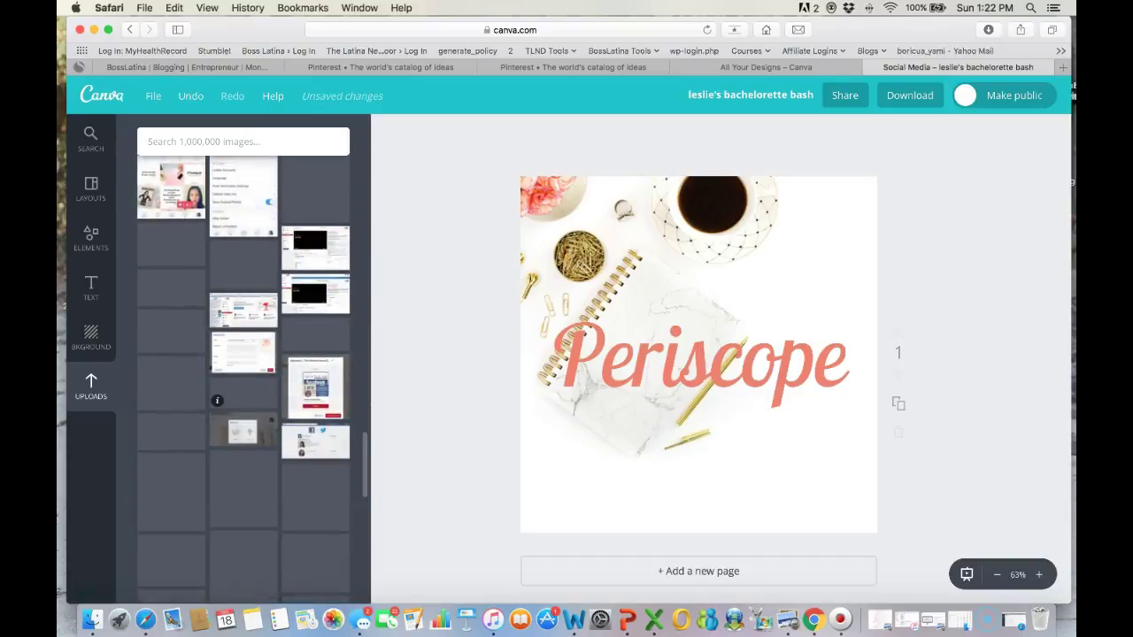
scroll(217, 402, "down", 5)
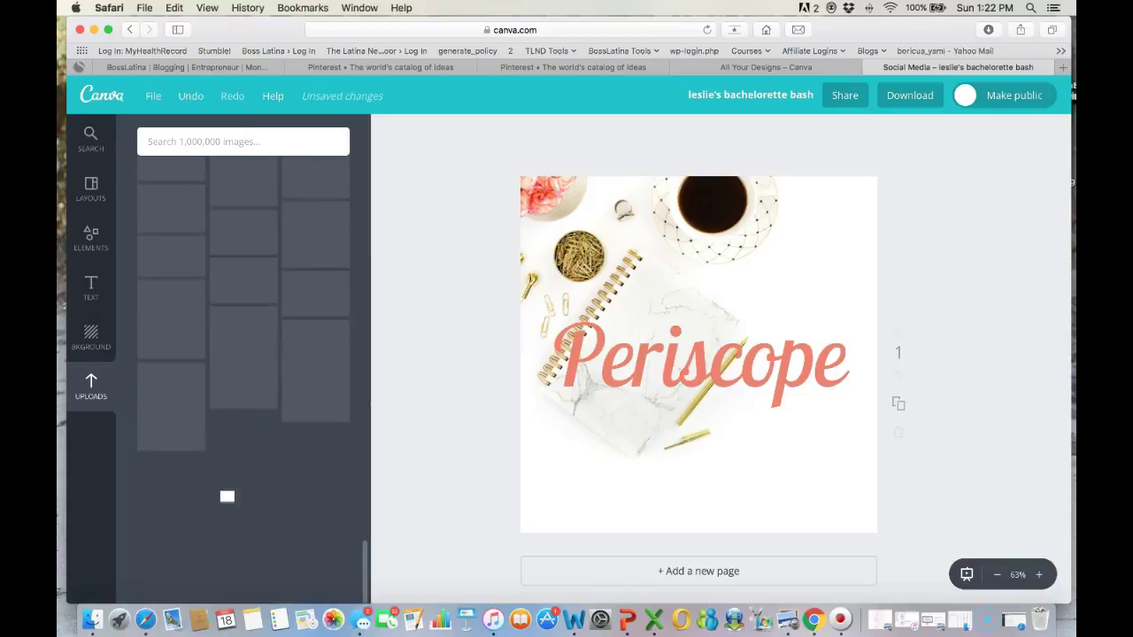
scroll(244, 381, "down", 5)
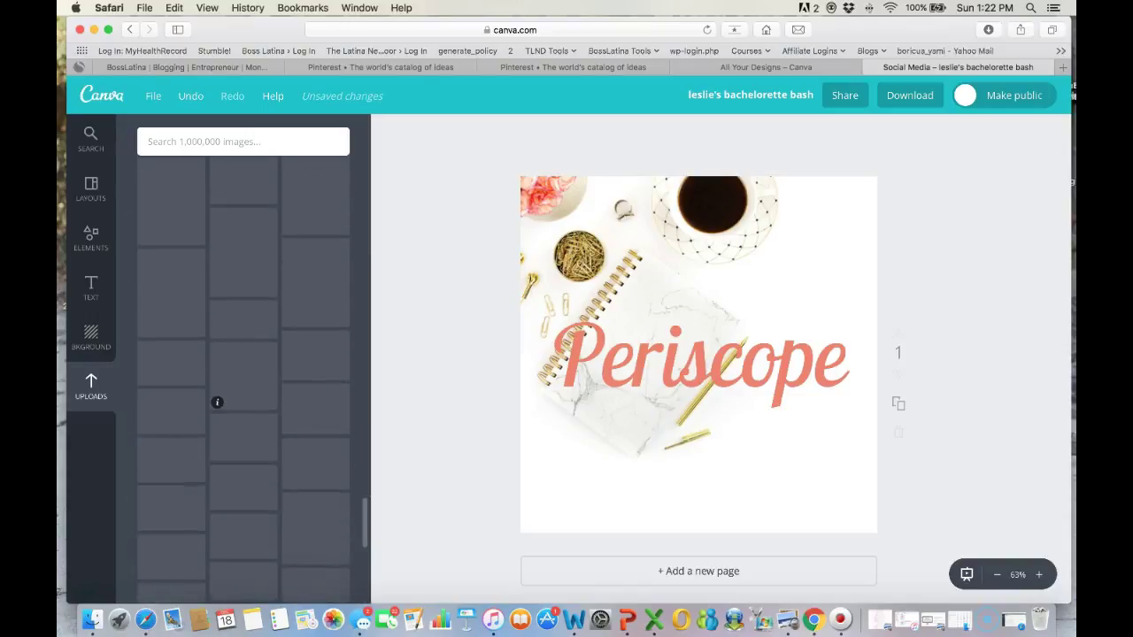
scroll(217, 403, "up", 3)
scroll(218, 422, "down", 10)
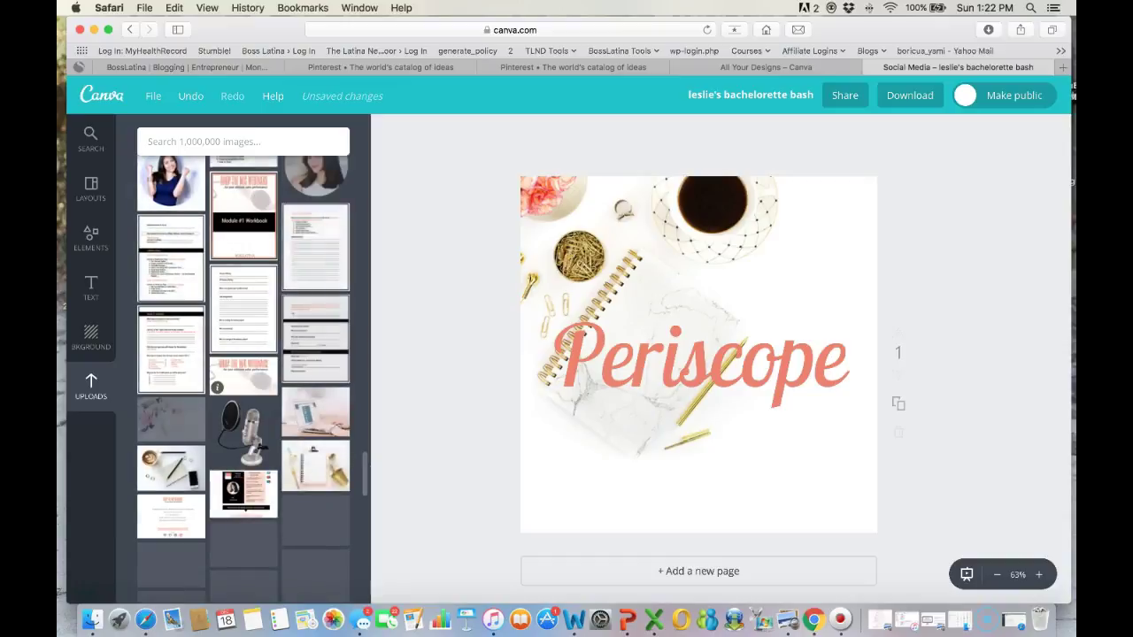
scroll(243, 372, "down", 10)
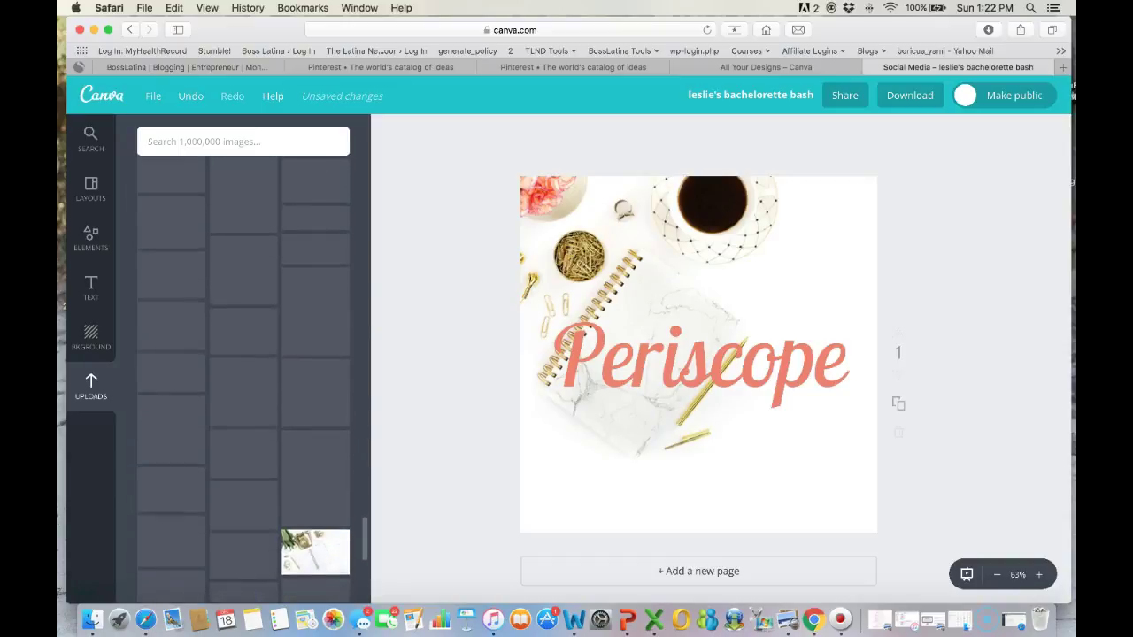
scroll(243, 372, "down", 10)
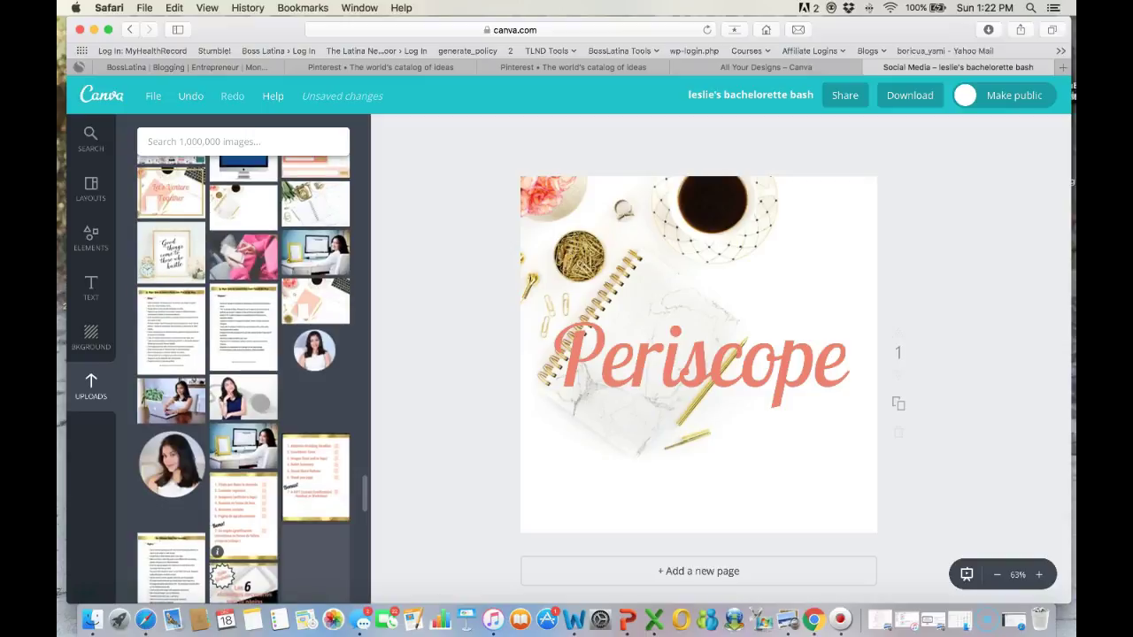
scroll(243, 380, "down", 2)
scroll(244, 380, "down", 15)
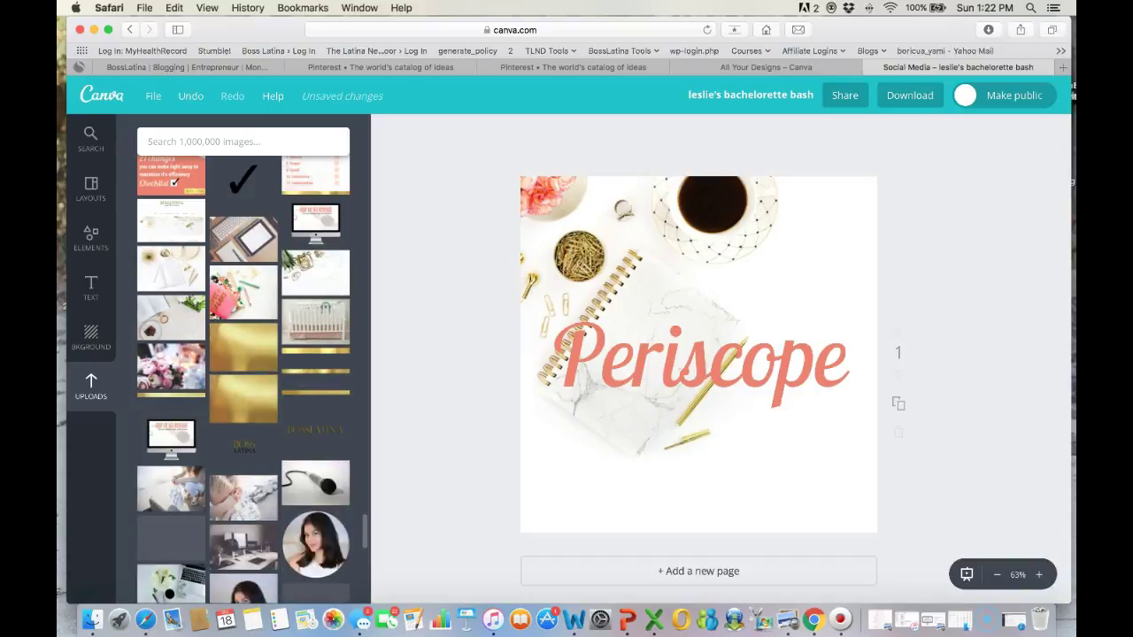
left_click(315, 372)
left_click_drag(697, 354, 862, 506)
key("Escape")
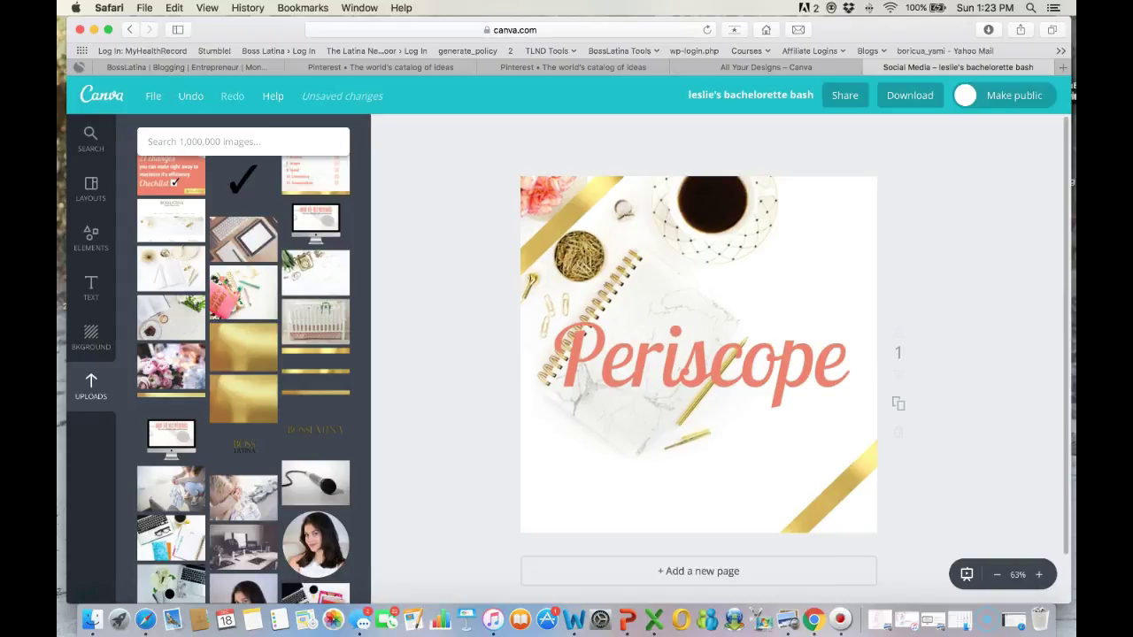
- Download the Periscope cover as a PNG and move the downloaded file to the Desktop
left_click(910, 95)
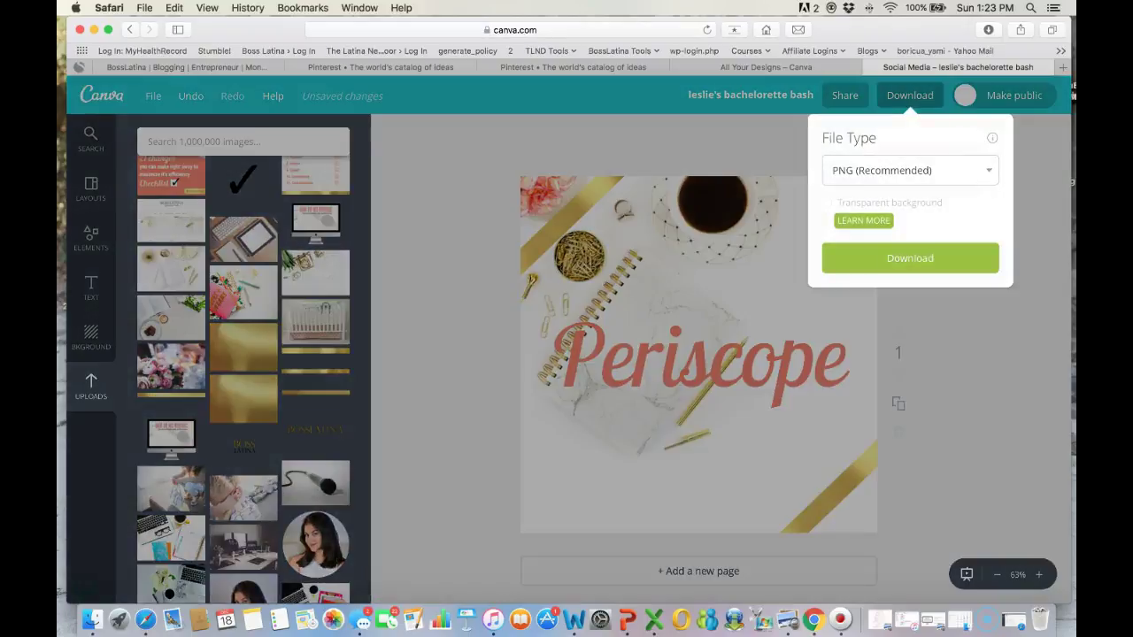
left_click(909, 257)
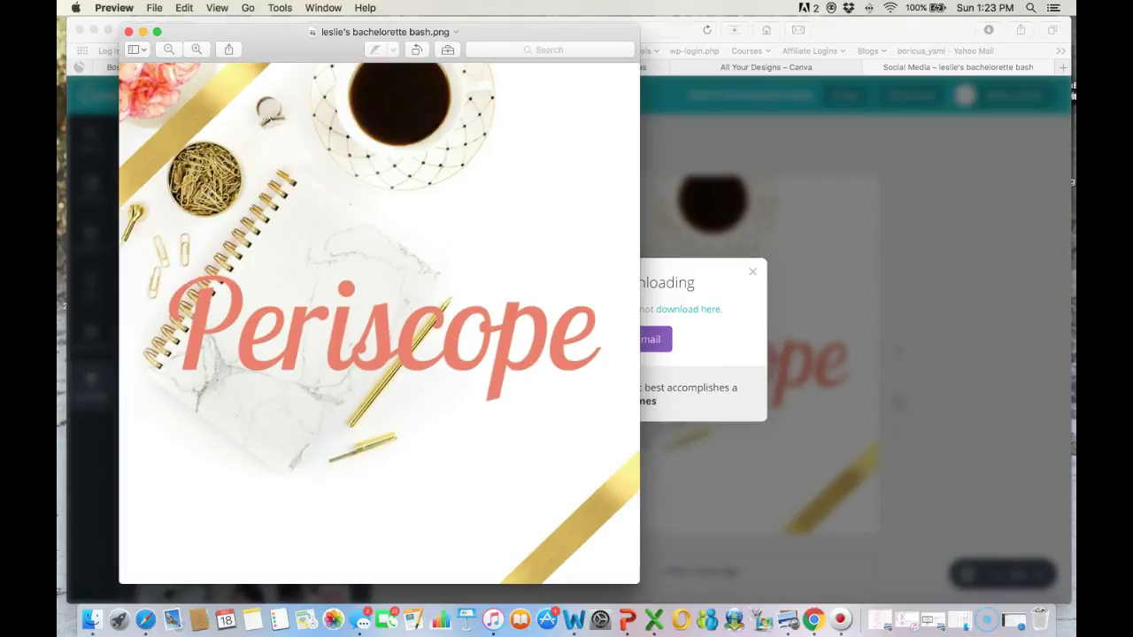
left_click(154, 8)
left_click(177, 140)
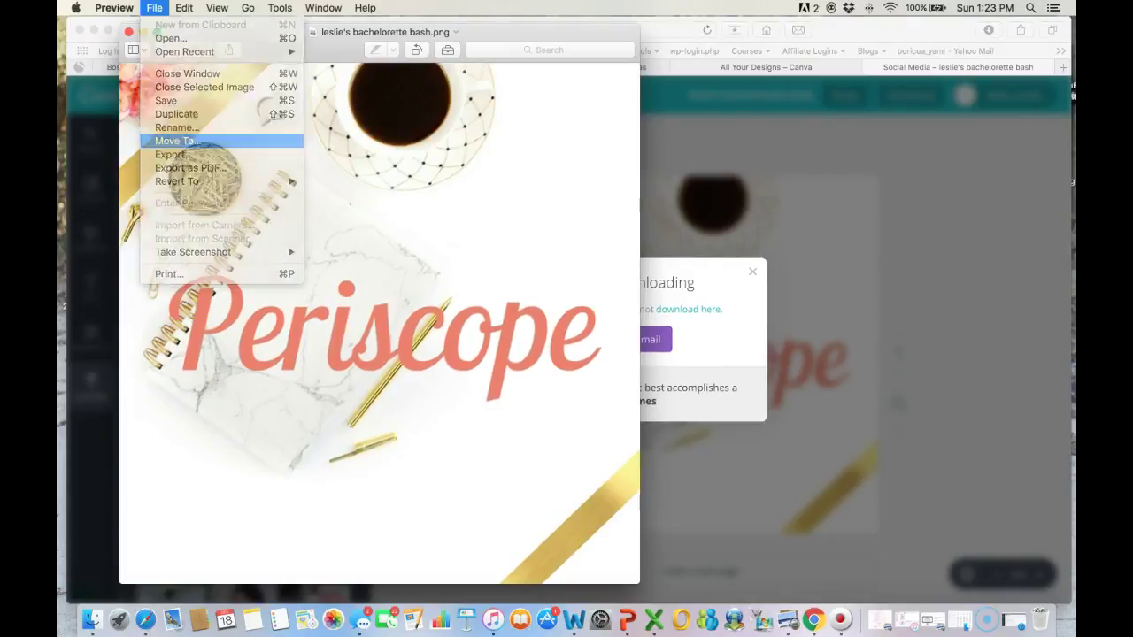
left_click(398, 86)
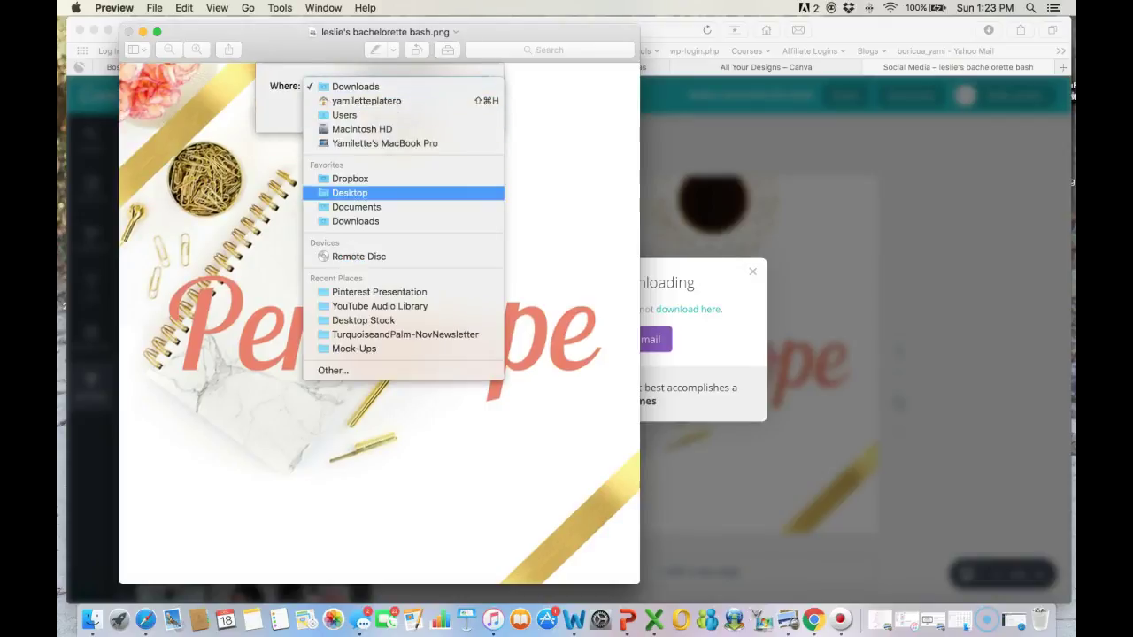
left_click(404, 189)
key("Return")
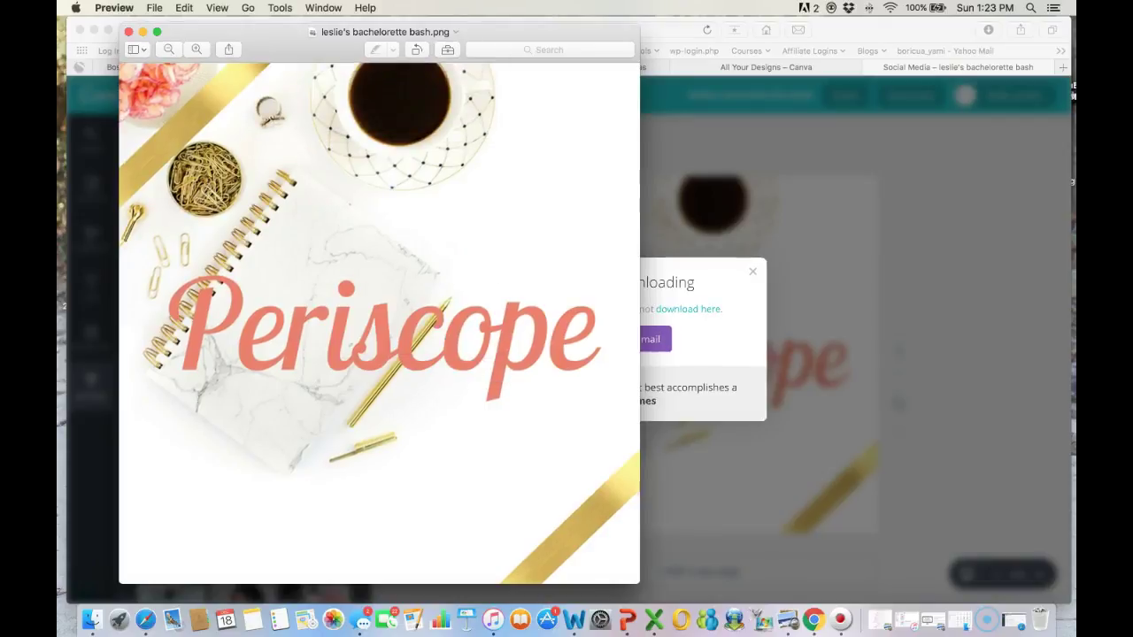
key("super+w")
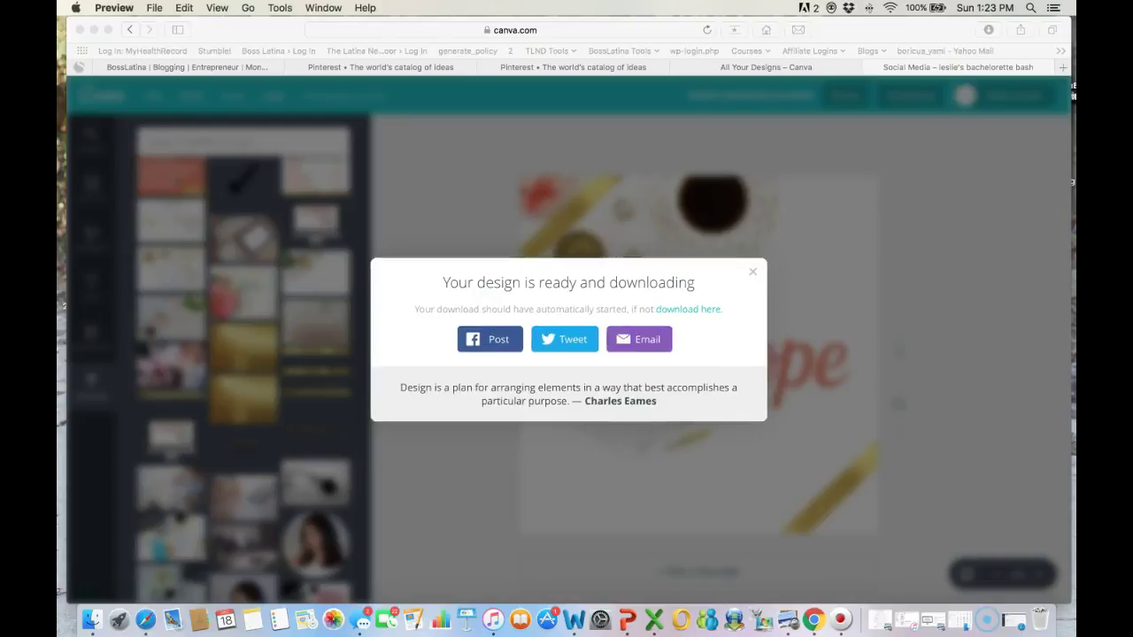
key("Escape")
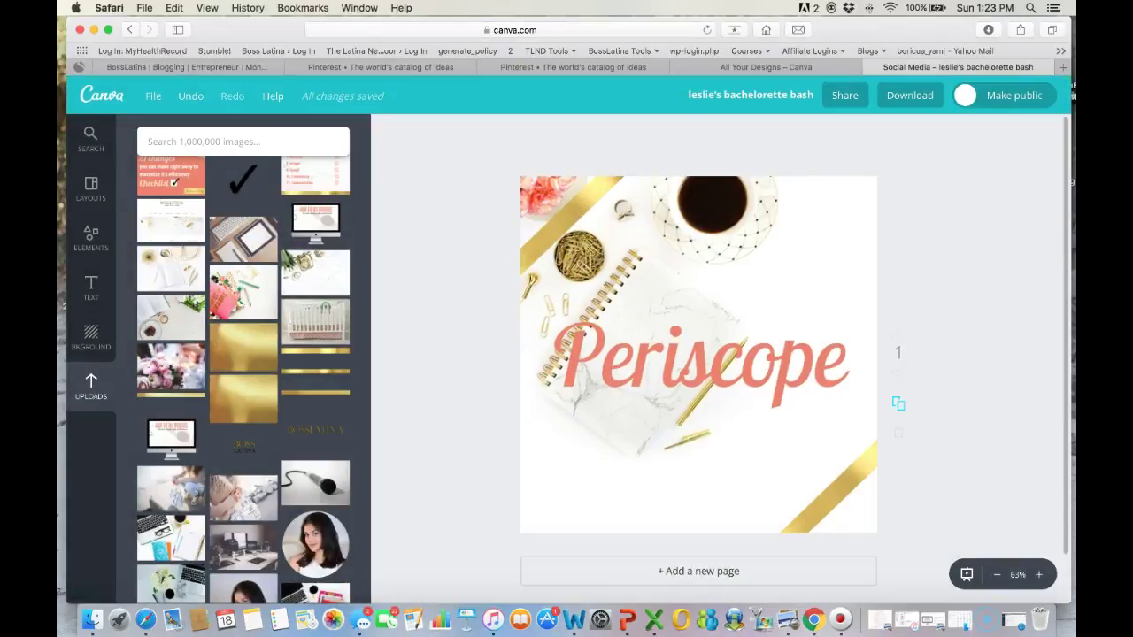
- Duplicate the Periscope cover page and change the copy's heading to "YouTube"
scroll(794, 350, "down", 2)
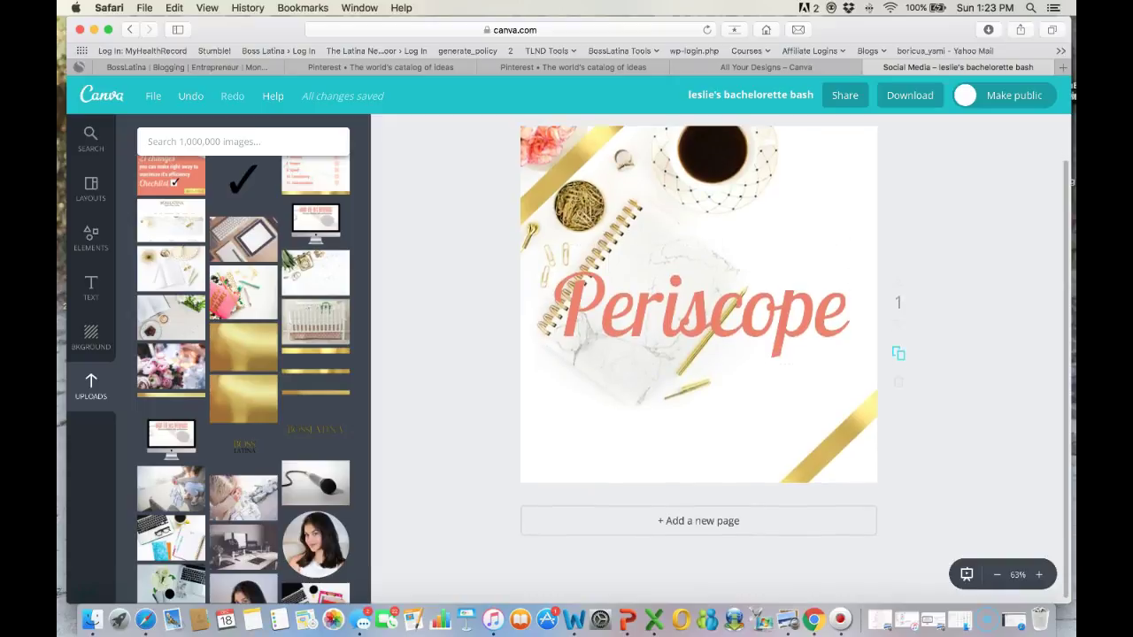
left_click(899, 353)
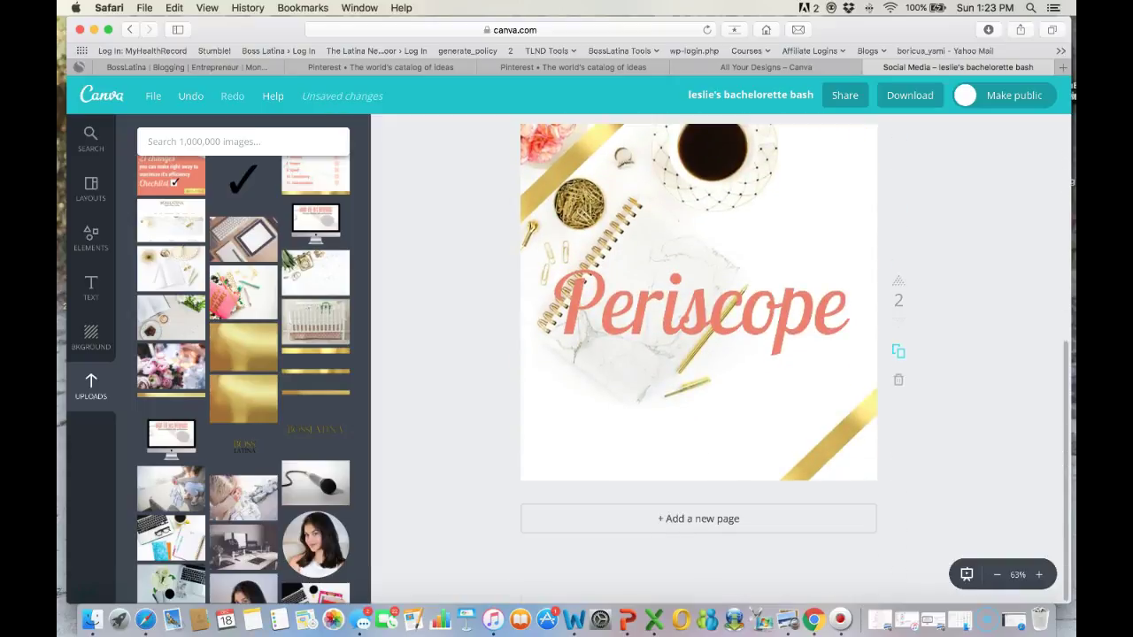
double_click(699, 306)
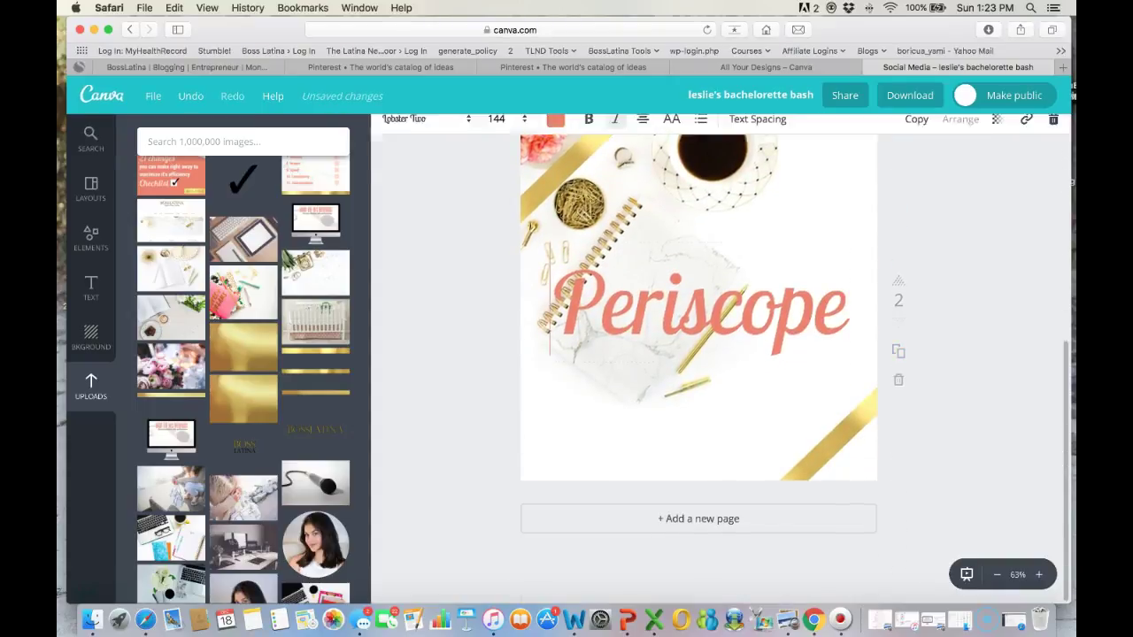
type("YouTube")
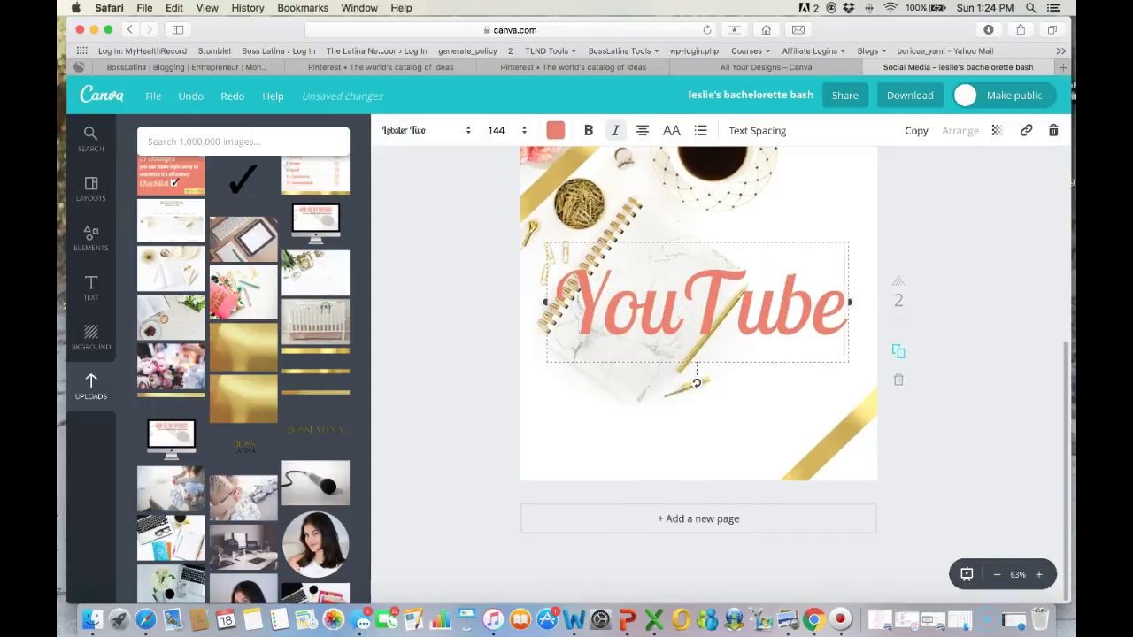
- Create a "Blog Tips" cover from a copy of the YouTube page, with its heading on one line and centered
left_click(898, 351)
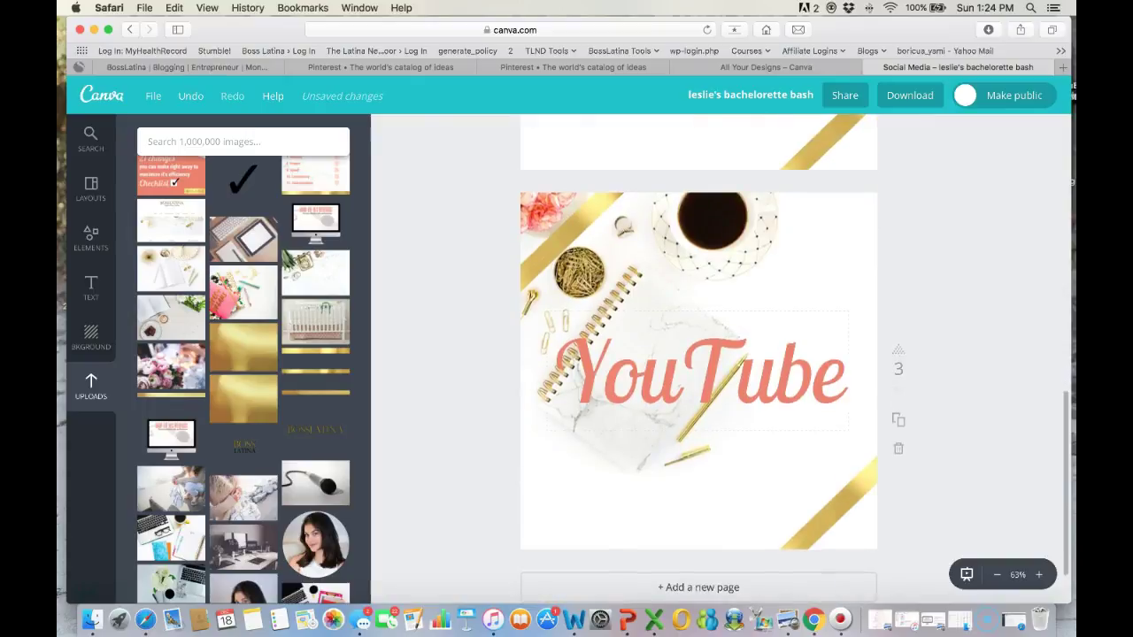
left_click(698, 371)
type("Blog Tips")
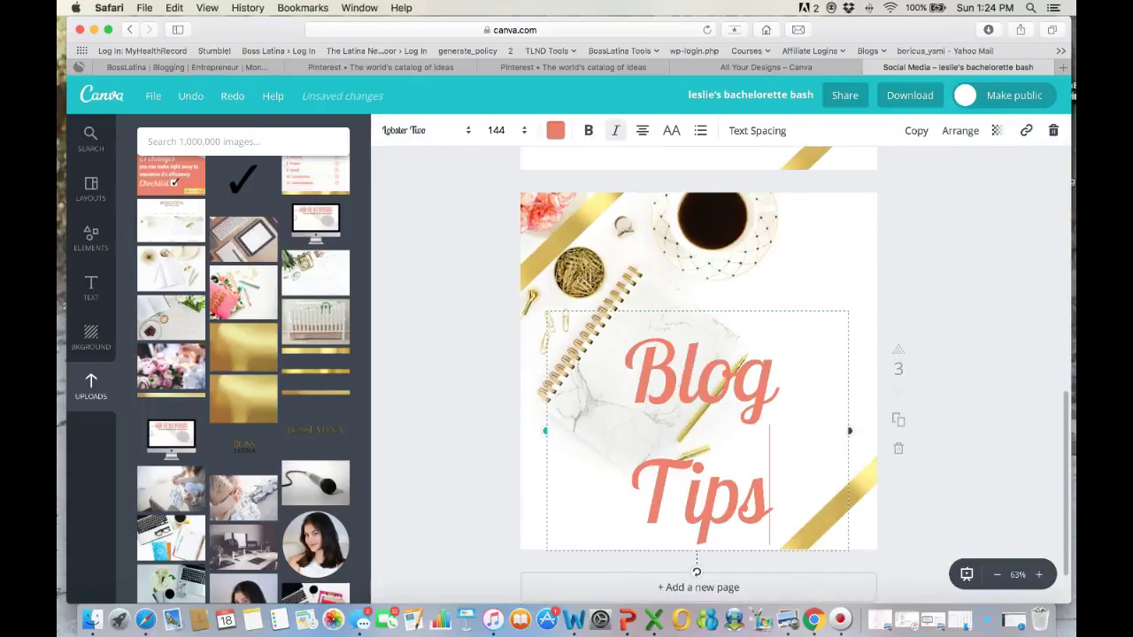
left_click_drag(545, 431, 511, 370)
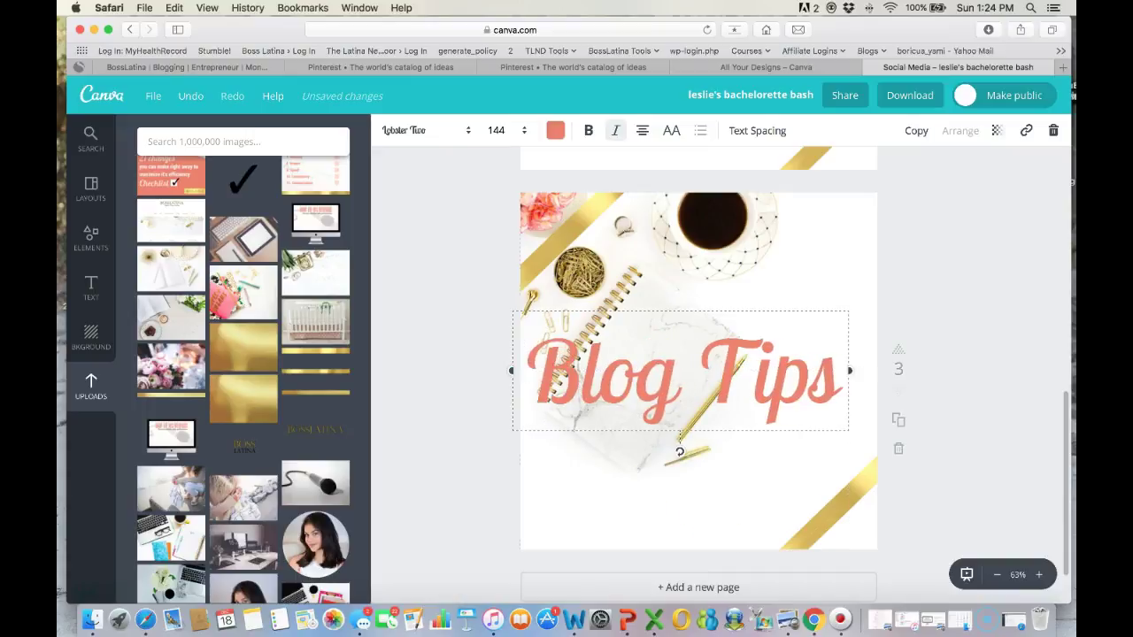
left_click_drag(680, 452, 694, 451)
- Compare the Periscope, YouTube and Blog Tips cover pages for consistent branding
scroll(698, 354, "down", 3)
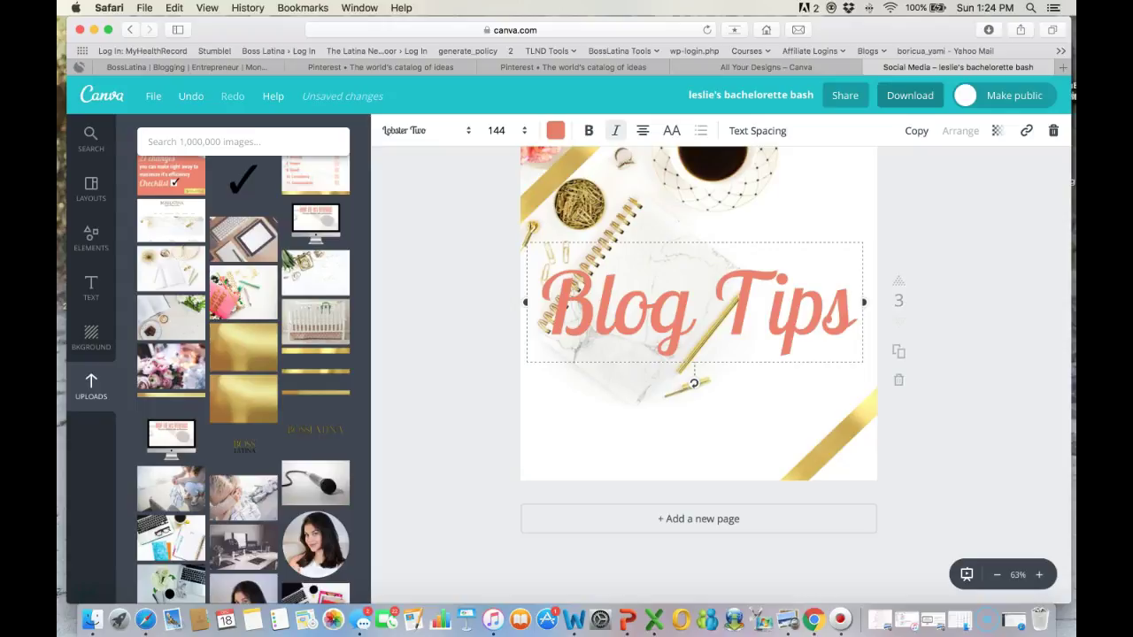
scroll(694, 383, "up", 10)
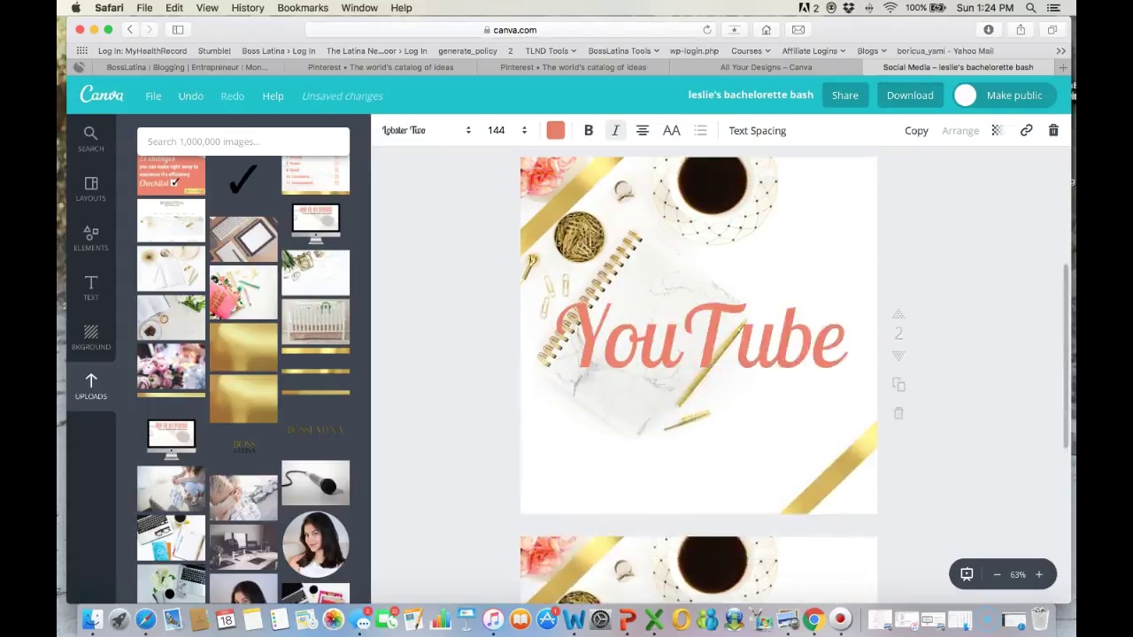
scroll(698, 372, "up", 2)
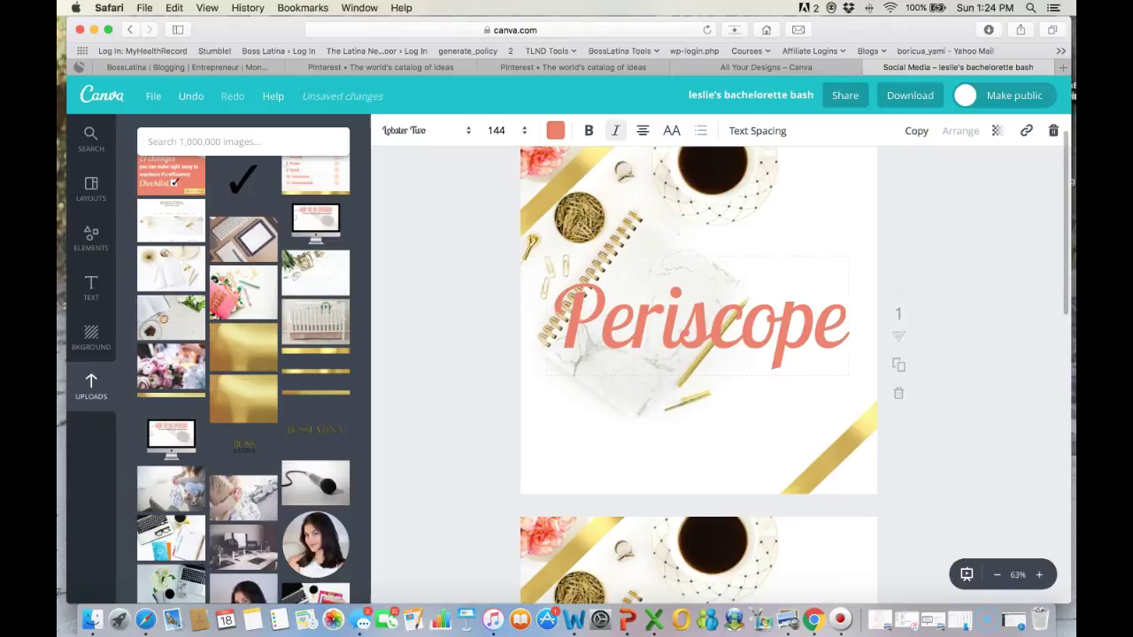
scroll(898, 332, "down", 1)
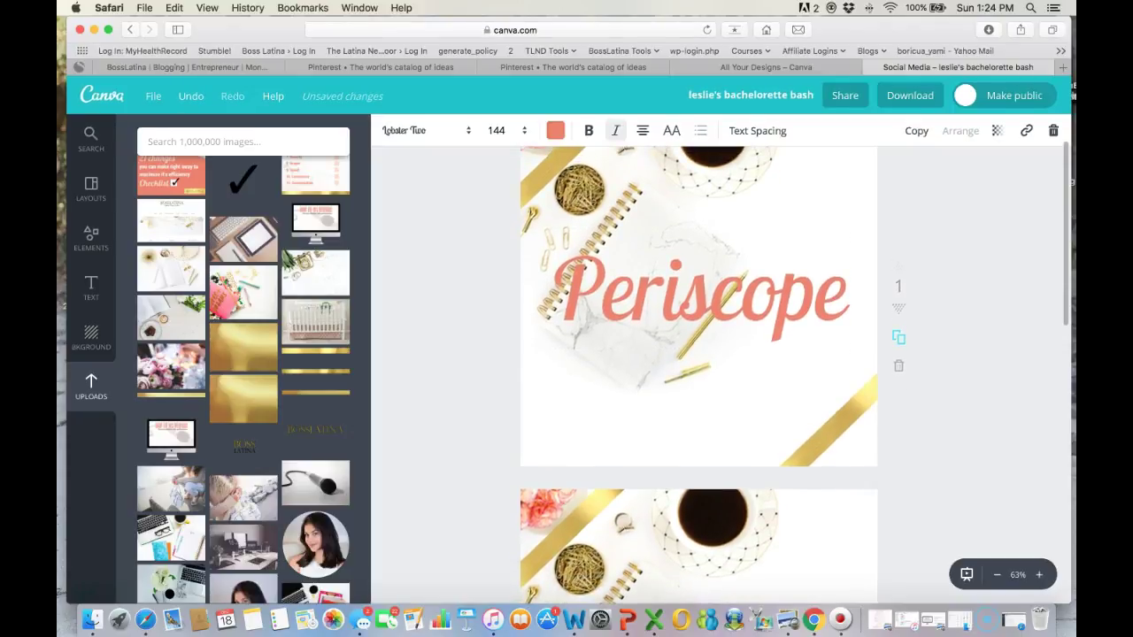
scroll(898, 336, "down", 5)
scroll(898, 354, "down", 1)
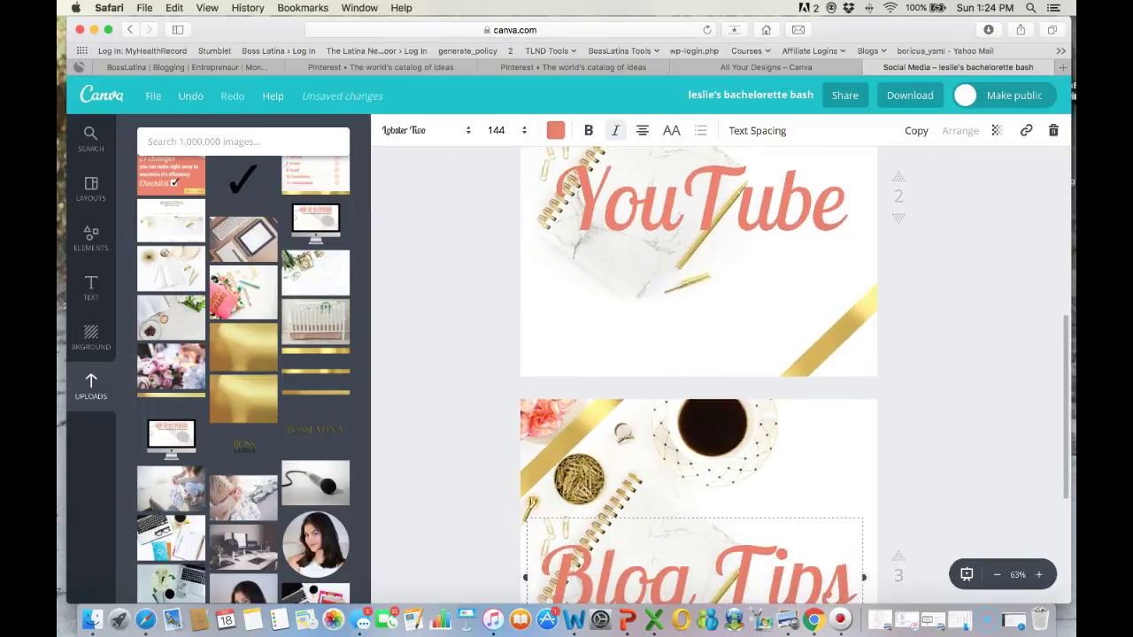
scroll(899, 353, "up", 5)
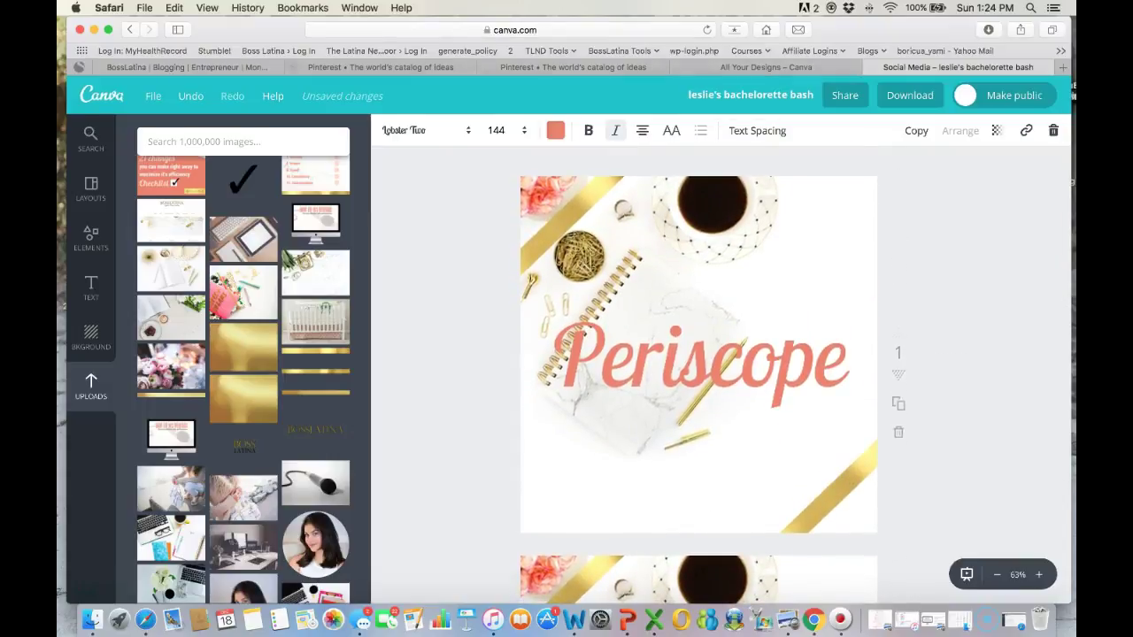
- Switch to the BossLatina profile on Pinterest and locate the Periscope board
left_click(182, 67)
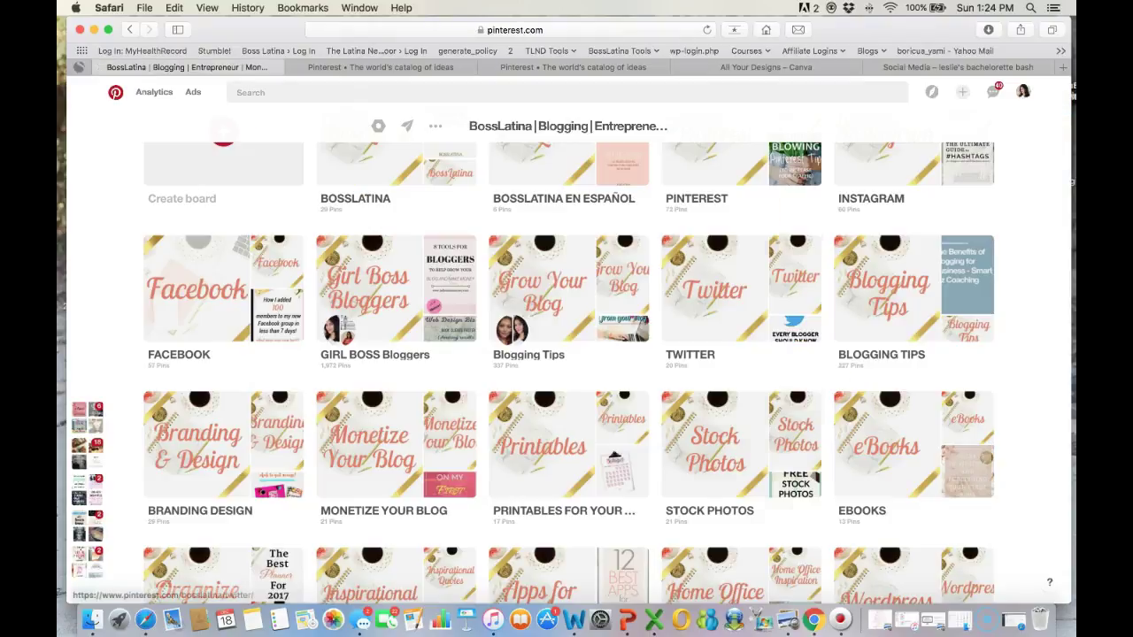
scroll(740, 442, "down", 8)
scroll(741, 478, "down", 2)
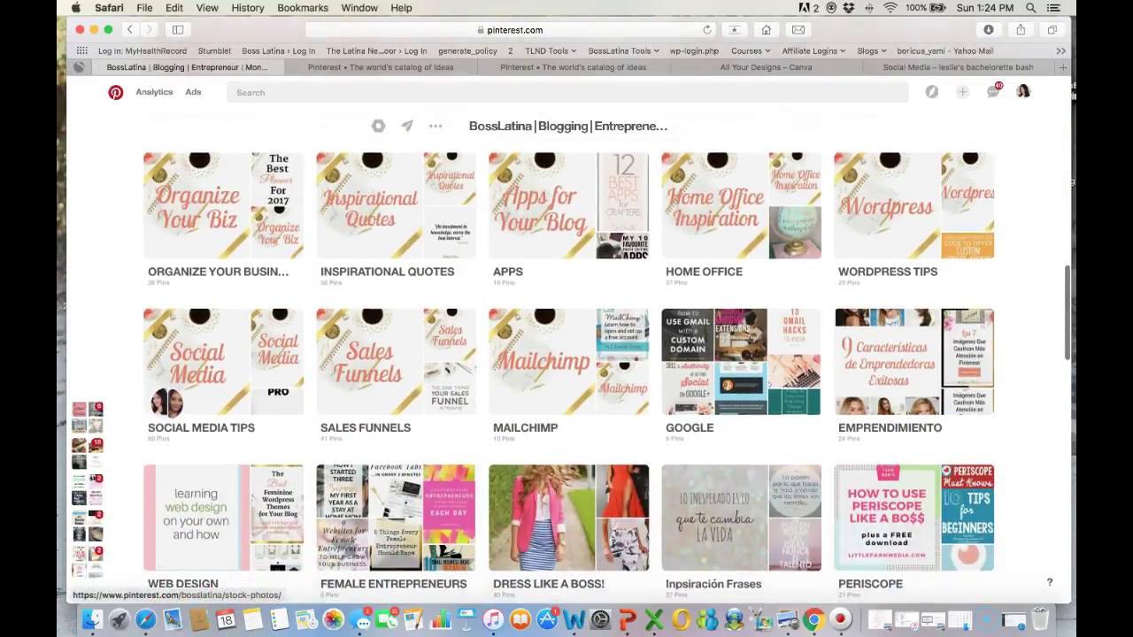
scroll(740, 478, "down", 3)
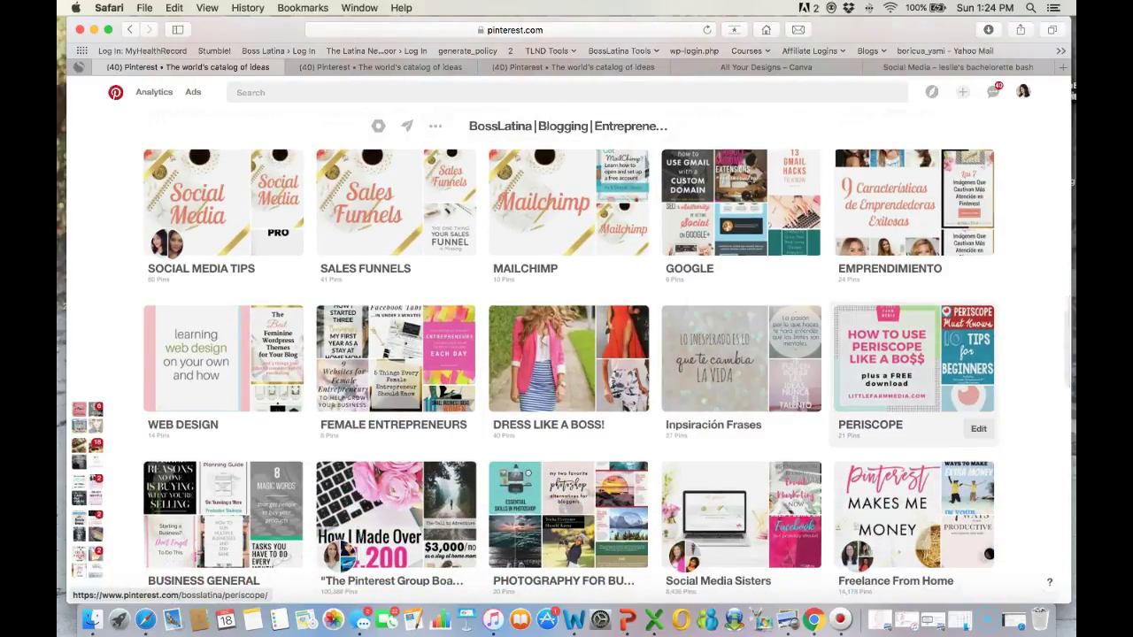
- Open the Periscope board and upload the downloaded Periscope cover PNG from the Desktop as a new pin
left_click(913, 358)
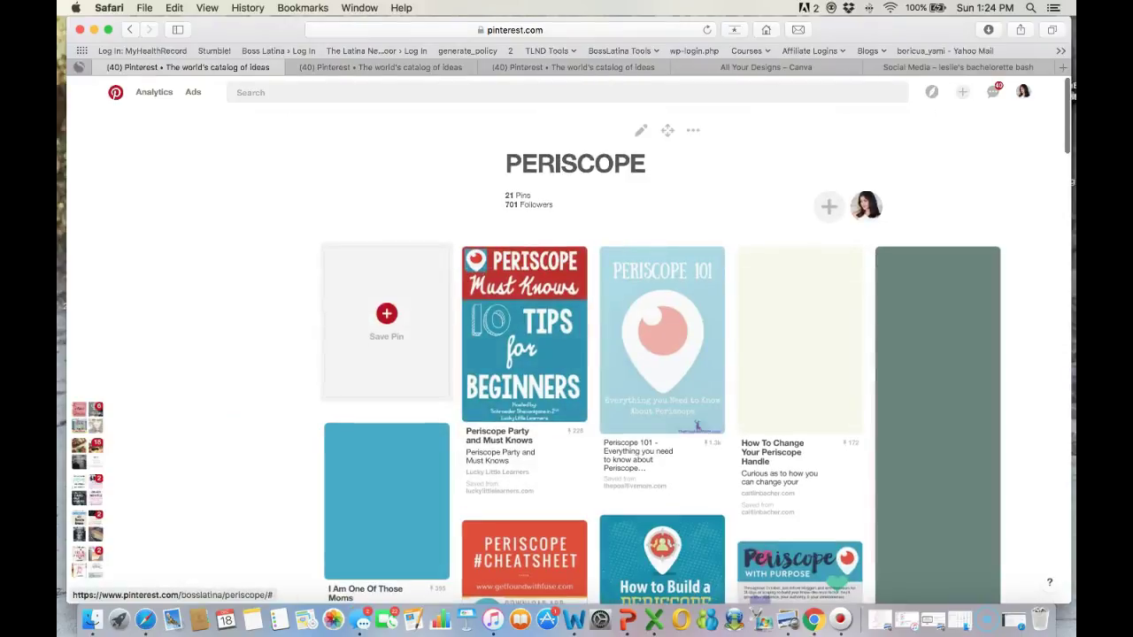
left_click(386, 319)
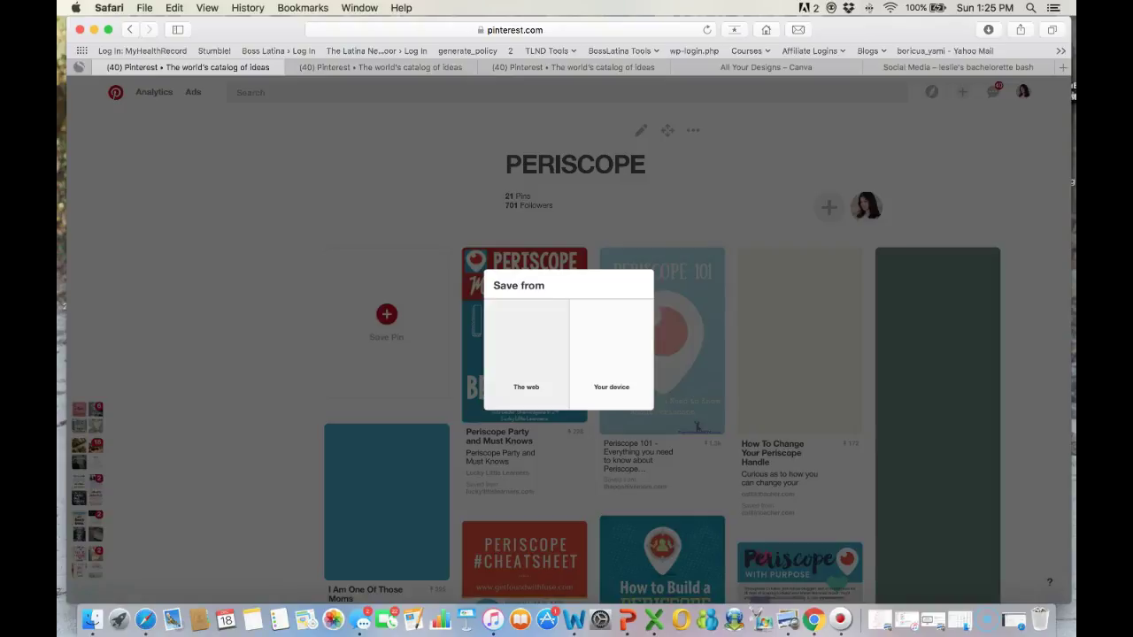
left_click(611, 354)
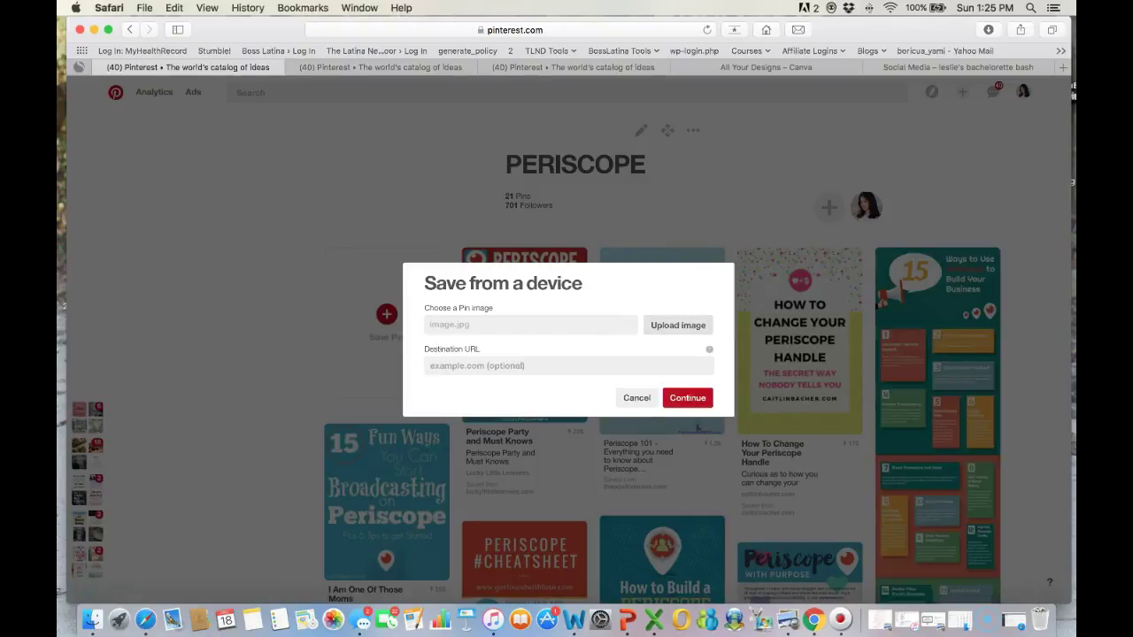
left_click(678, 325)
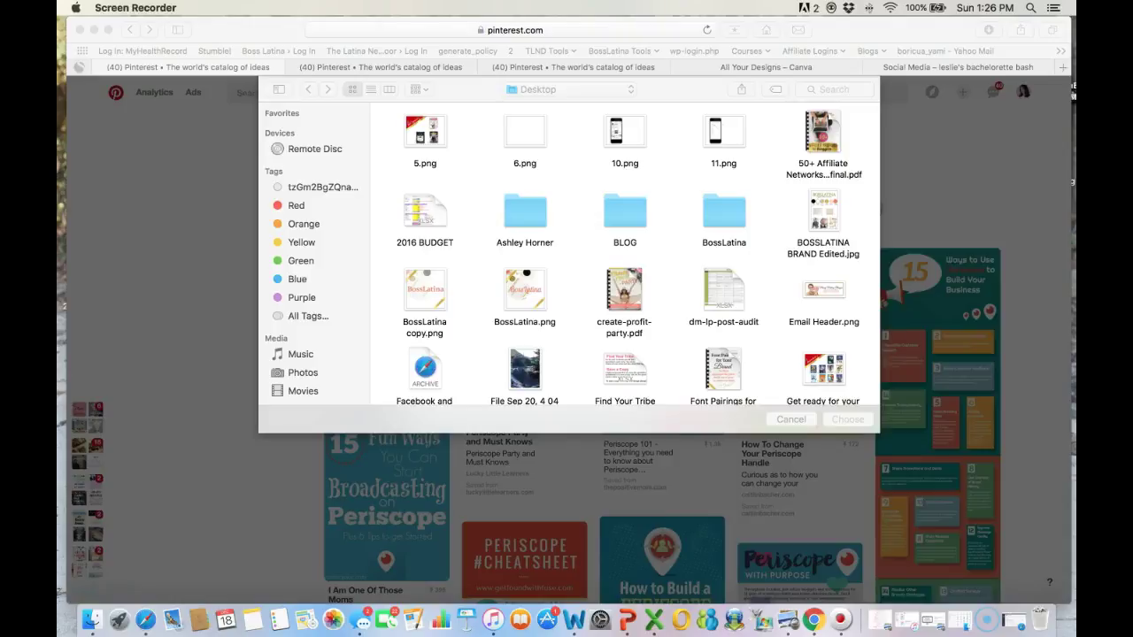
scroll(624, 254, "down", 5)
scroll(624, 255, "down", 4)
left_click(425, 151)
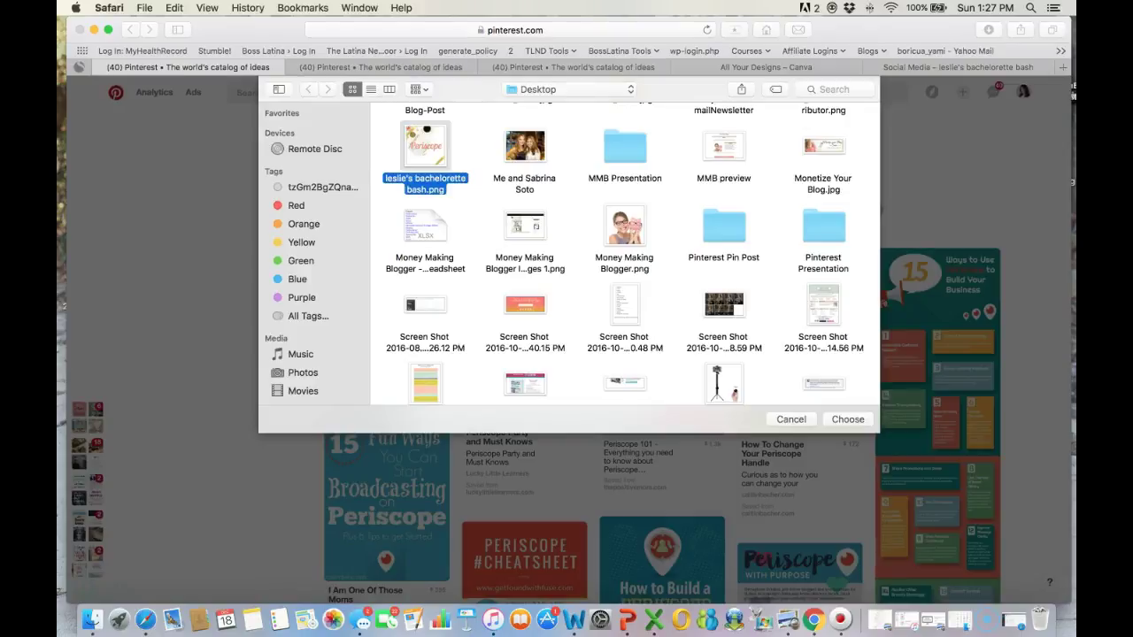
scroll(624, 255, "up", 1)
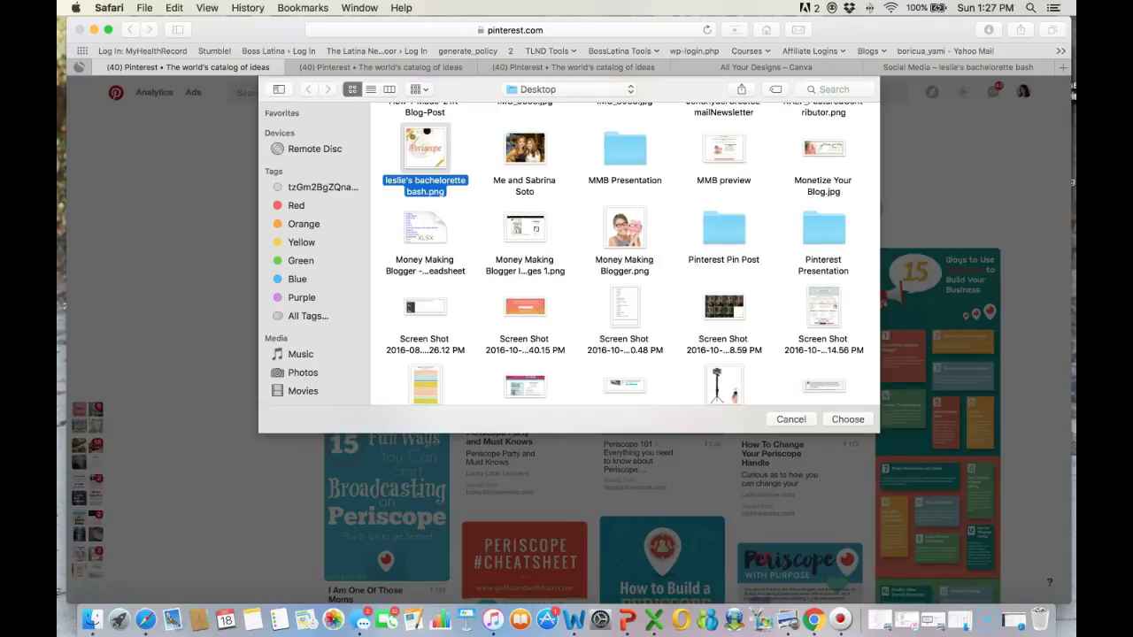
key("Return")
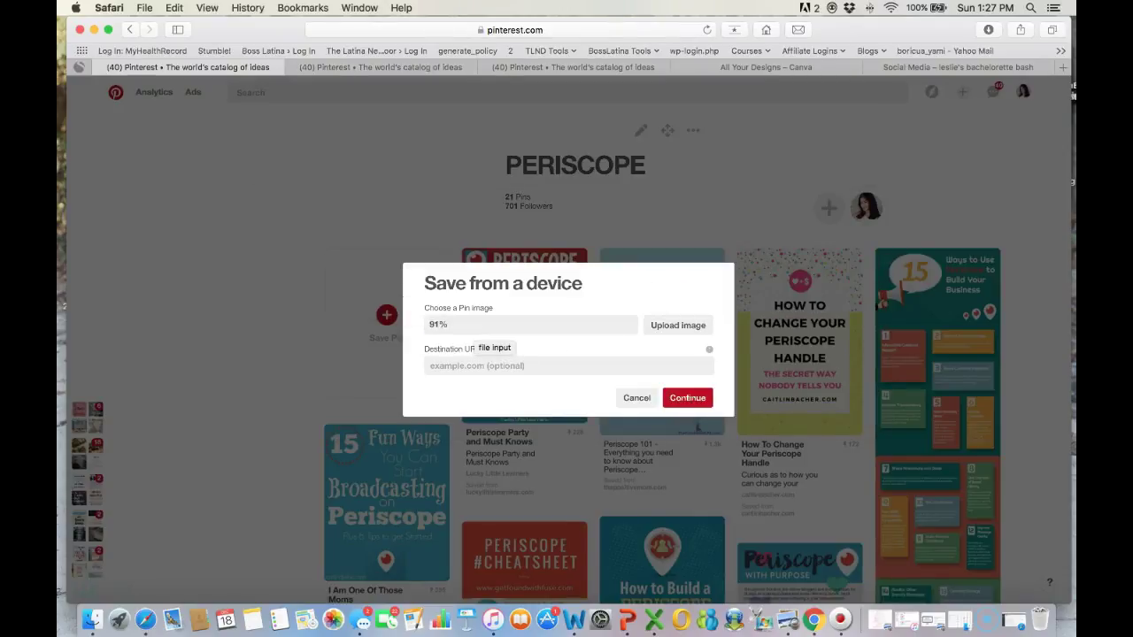
type("www.")
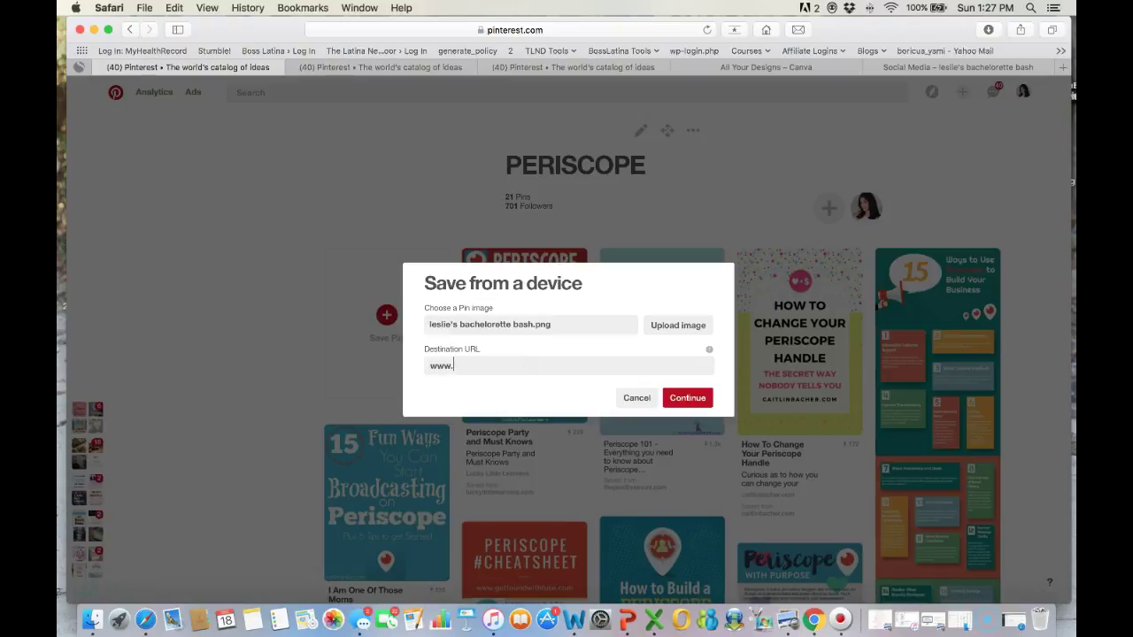
type("bosslatina.com")
left_click_drag(446, 348, 480, 349)
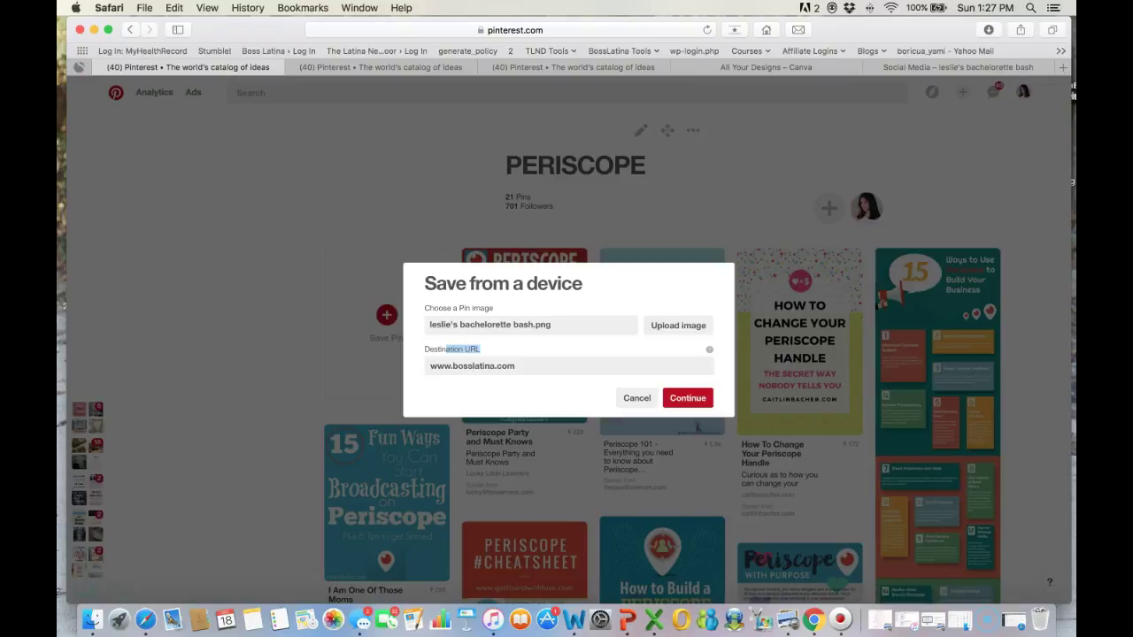
double_click(473, 367)
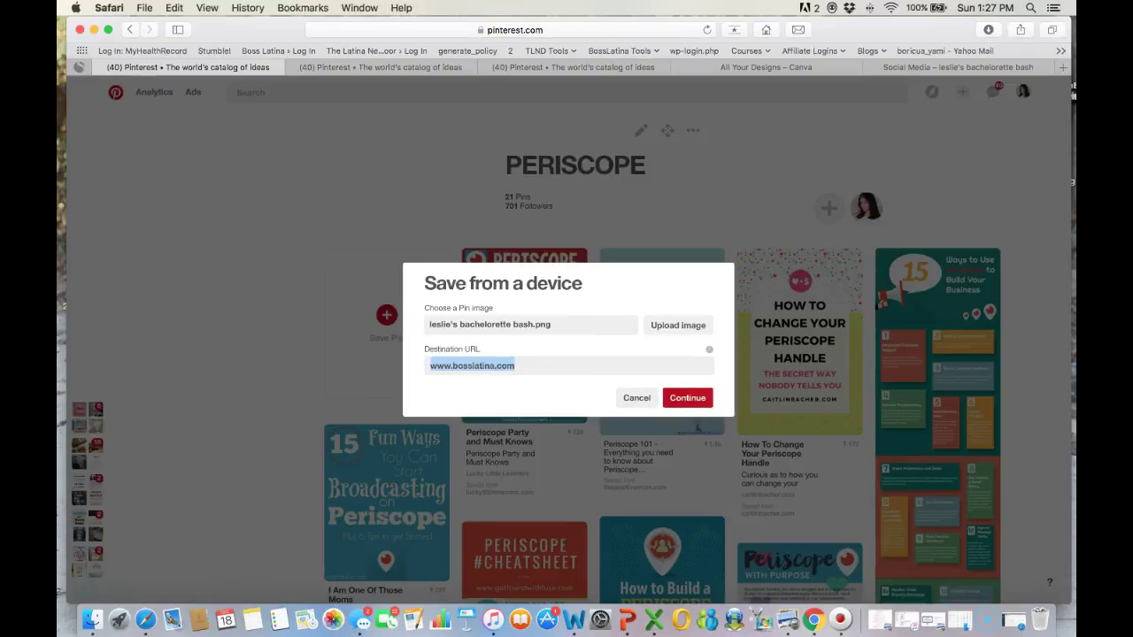
key("Return")
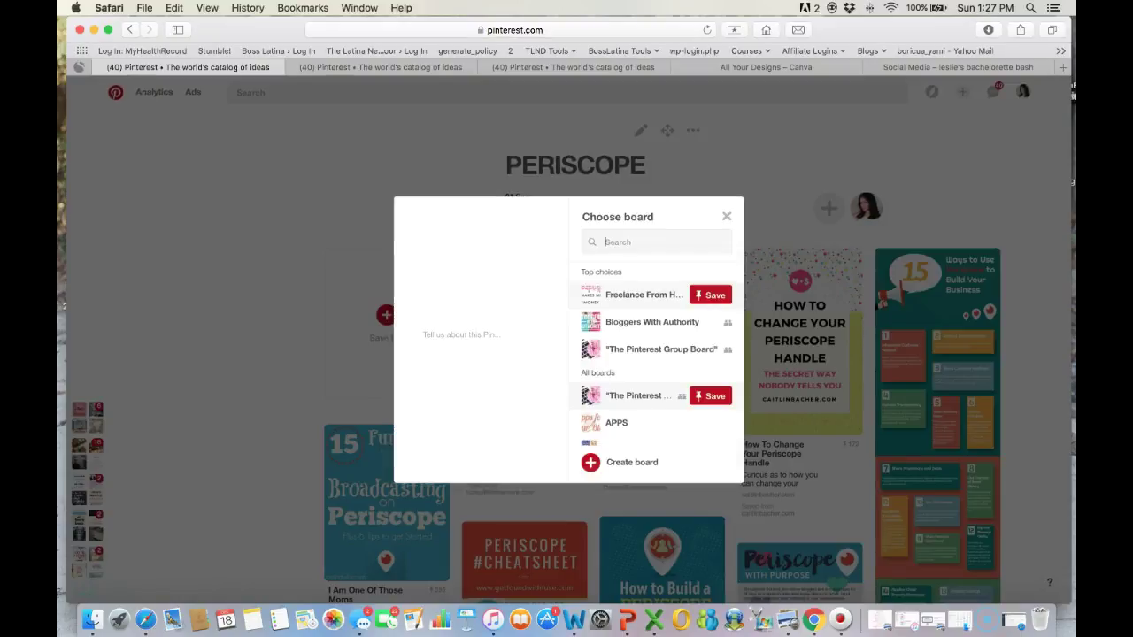
- Save the pin to the PERISCOPE board with the description "A Board on Tips for Periscope" and view the saved pin
scroll(656, 354, "down", 3)
scroll(656, 381, "down", 10)
scroll(657, 411, "down", 8)
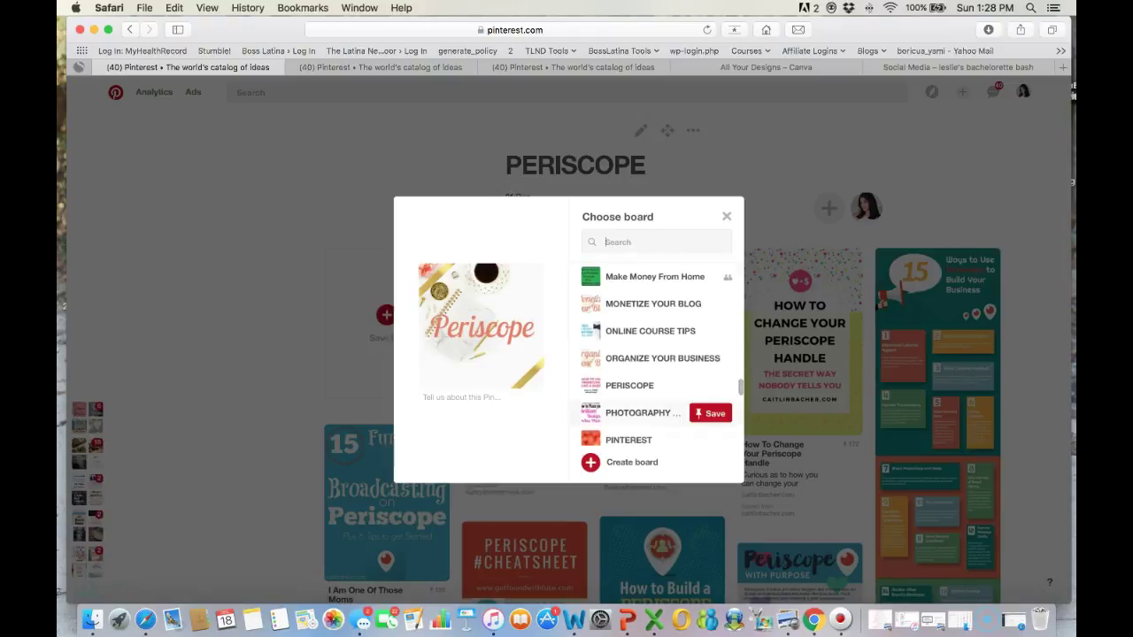
left_click(478, 400)
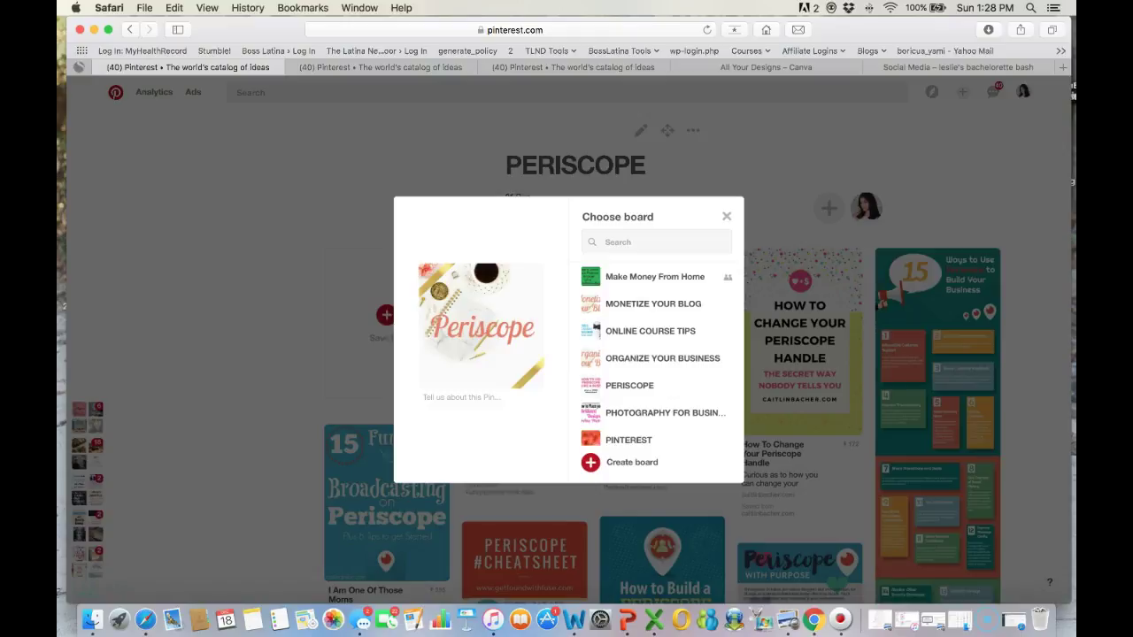
type("Tips")
key("BackSpace")
key("BackSpace")
key("BackSpace")
type("A Boar")
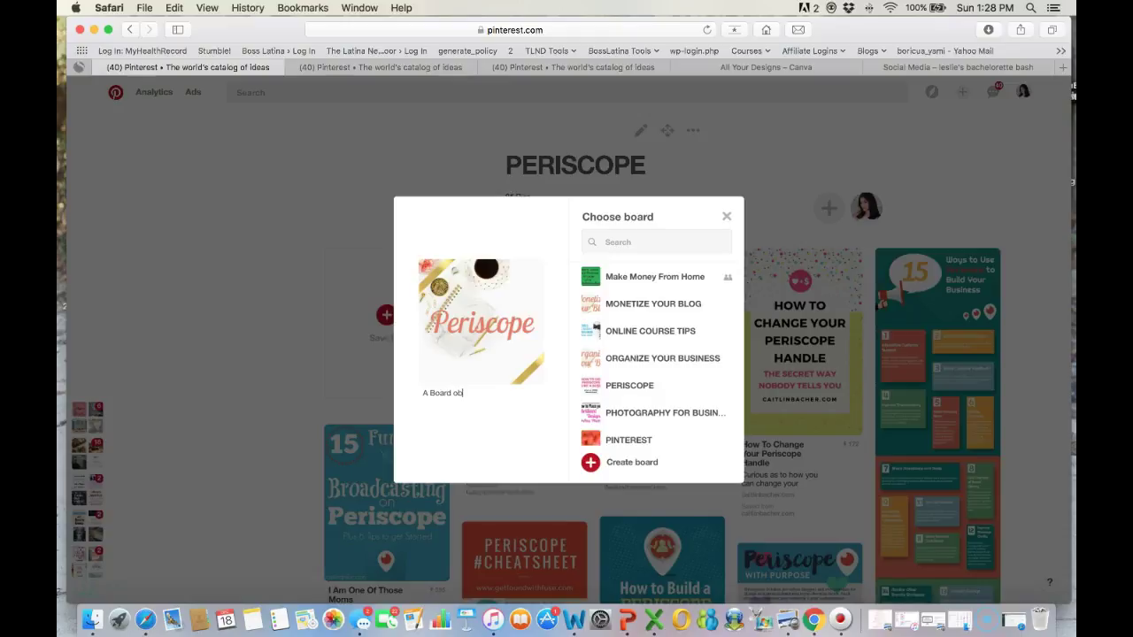
type("d on Tips for Periscope")
left_click(715, 386)
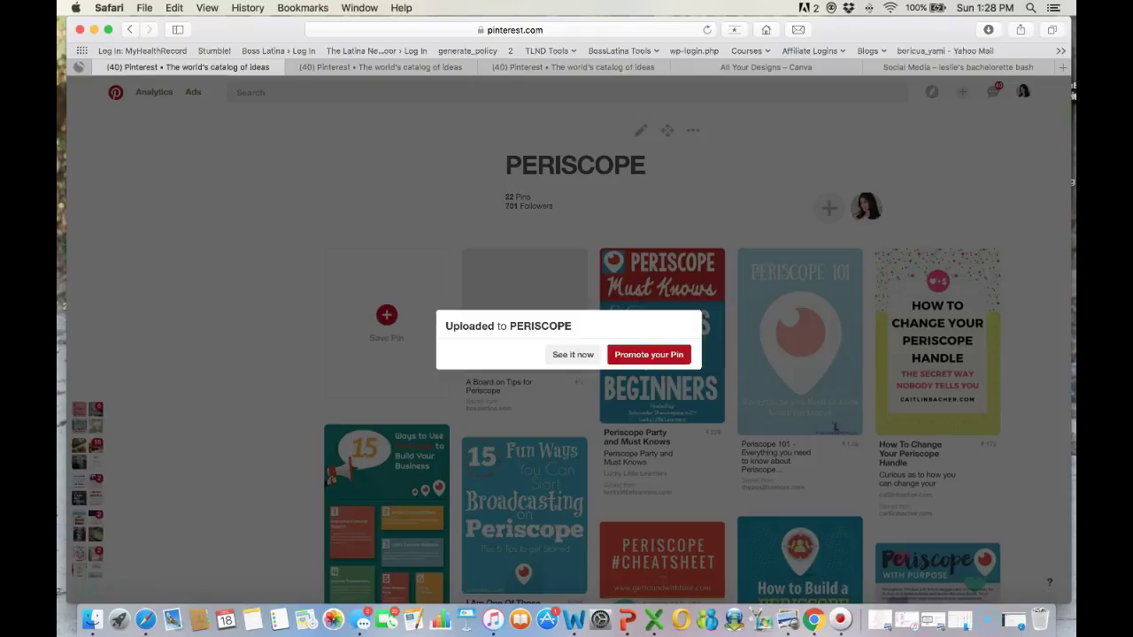
left_click(572, 354)
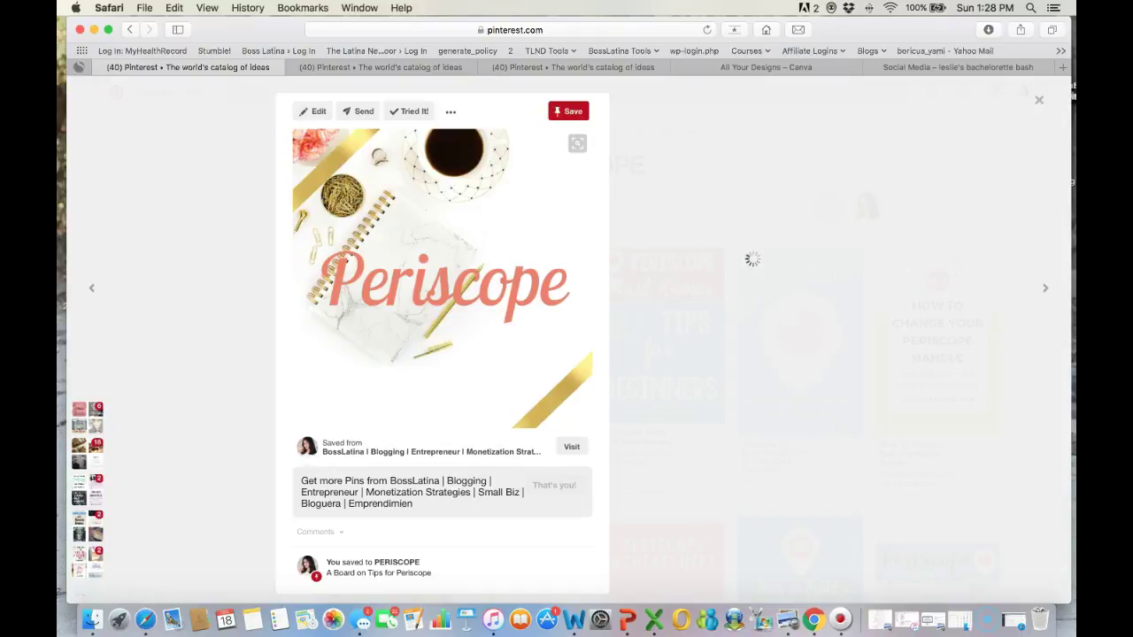
left_click(1039, 100)
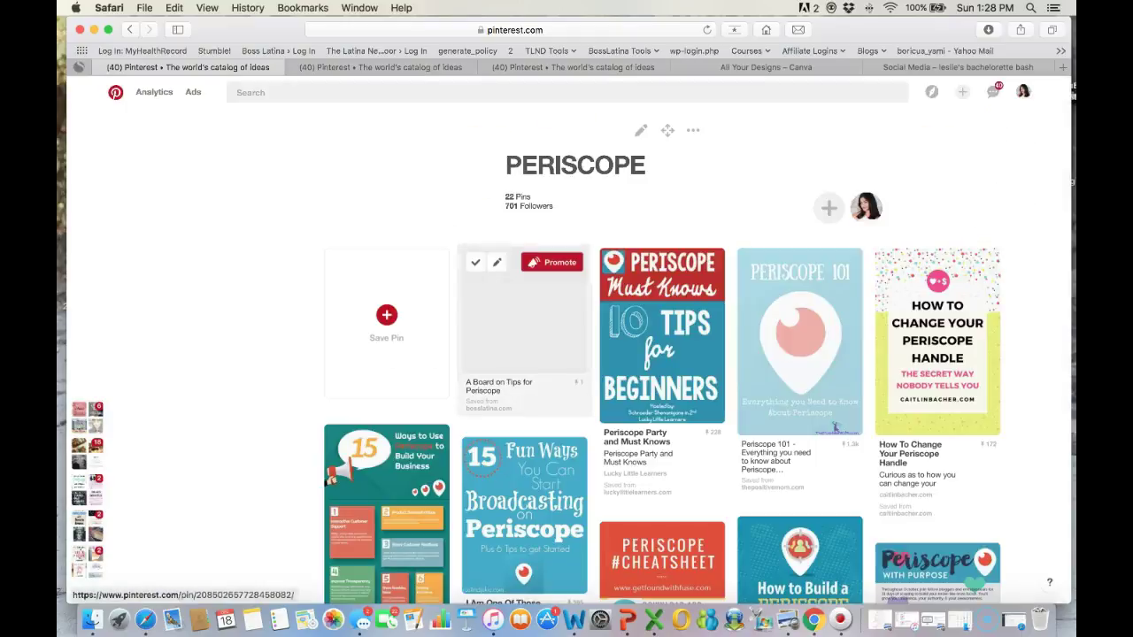
- Set the PERISCOPE board's cover to the new Periscope cover pin and save the board settings
left_click(640, 130)
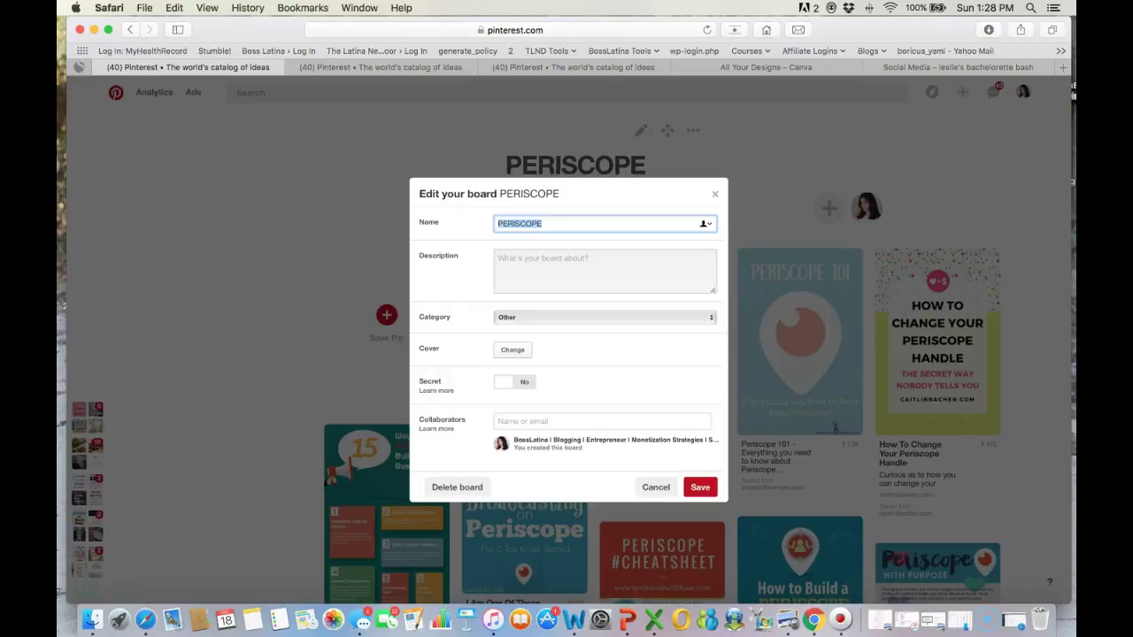
left_click(512, 349)
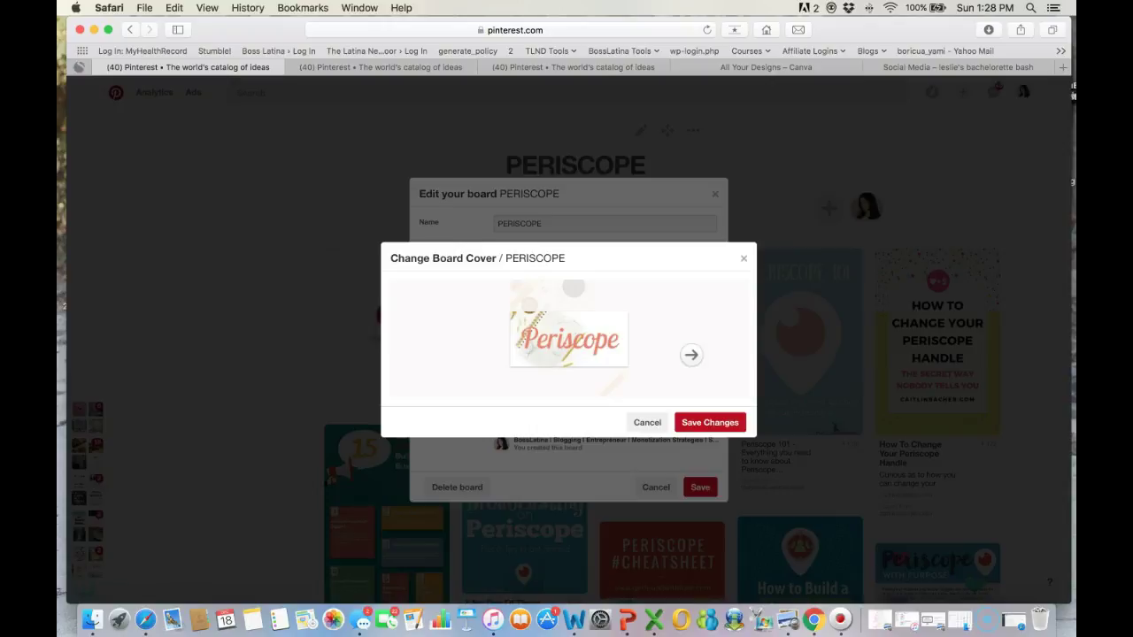
left_click(691, 355)
left_click(692, 354)
left_click(446, 355)
left_click(446, 355)
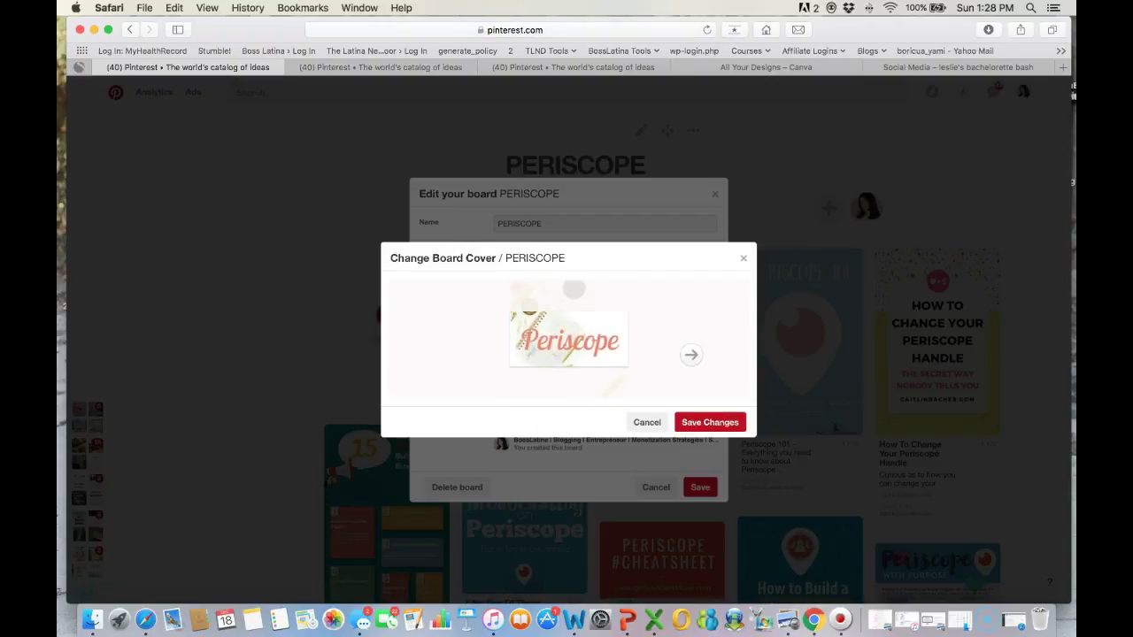
left_click(710, 422)
left_click(700, 488)
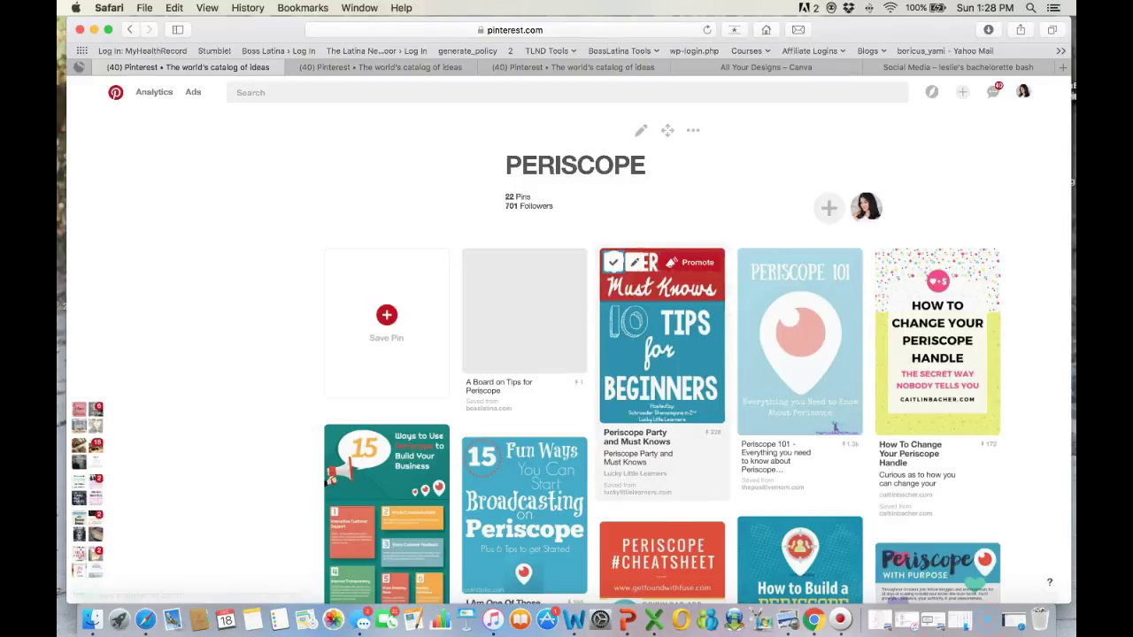
- Return to the BossLatina profile and reload the page to refresh its board covers
mouse_move(1023, 92)
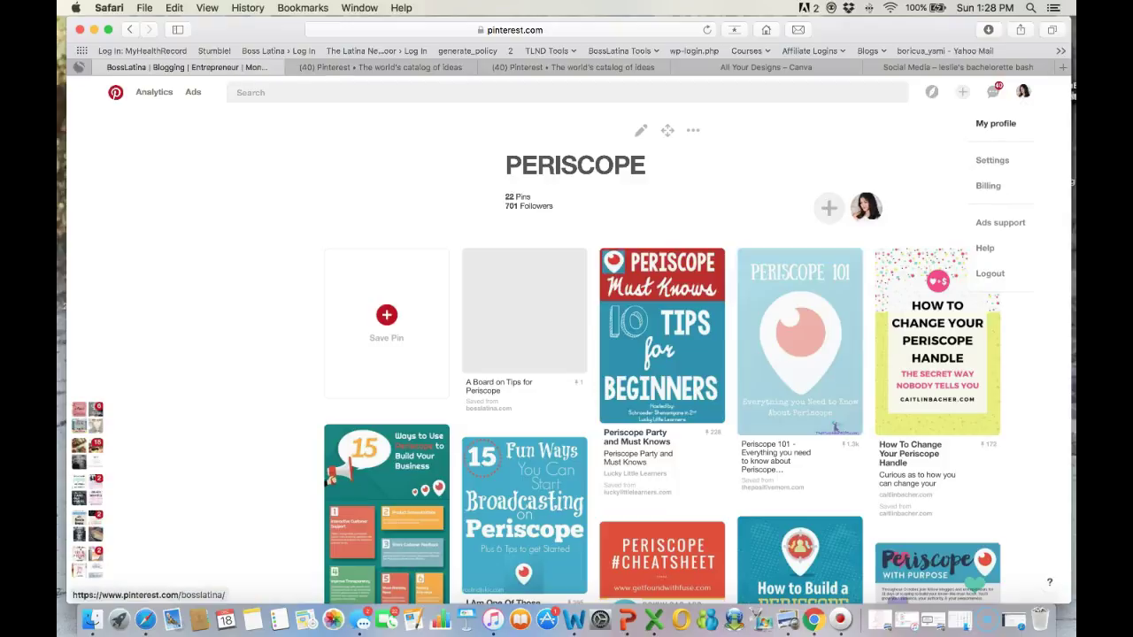
left_click(995, 123)
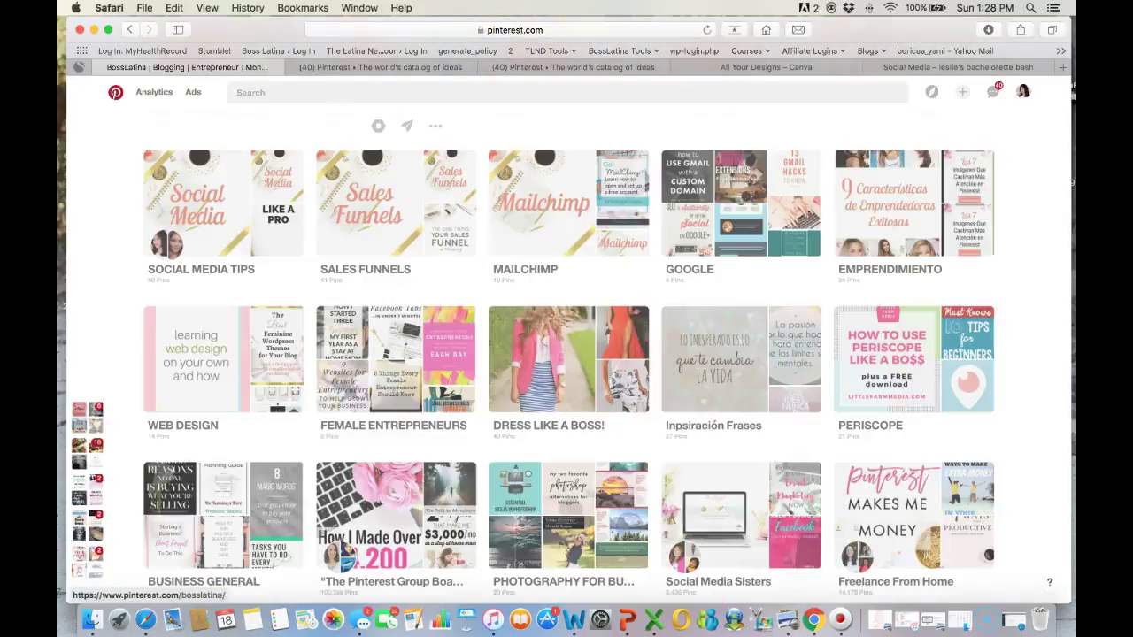
key("super+l")
key("Return")
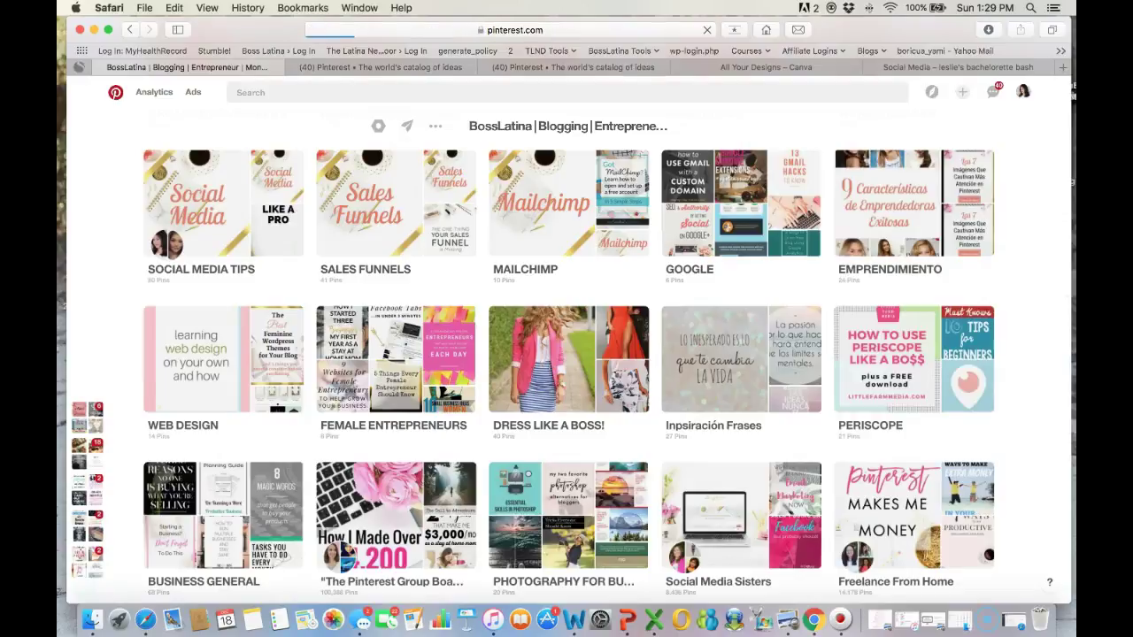
- Move the PERISCOPE board directly after MAILCHIMP, ahead of the GOOGLE board
scroll(566, 354, "down", 3)
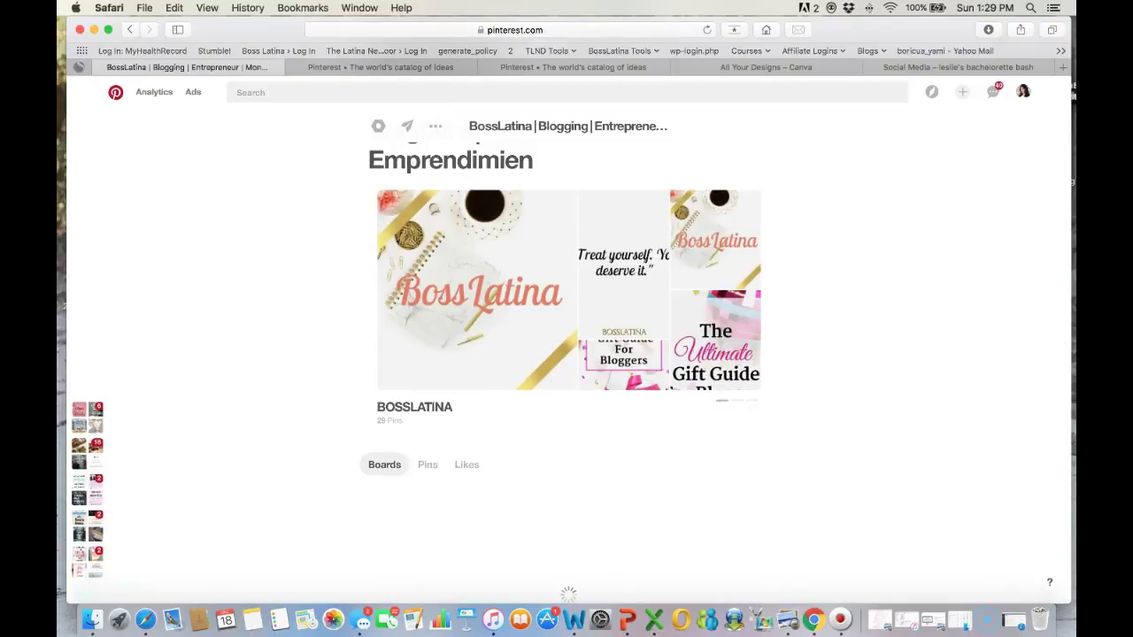
scroll(912, 425, "down", 2)
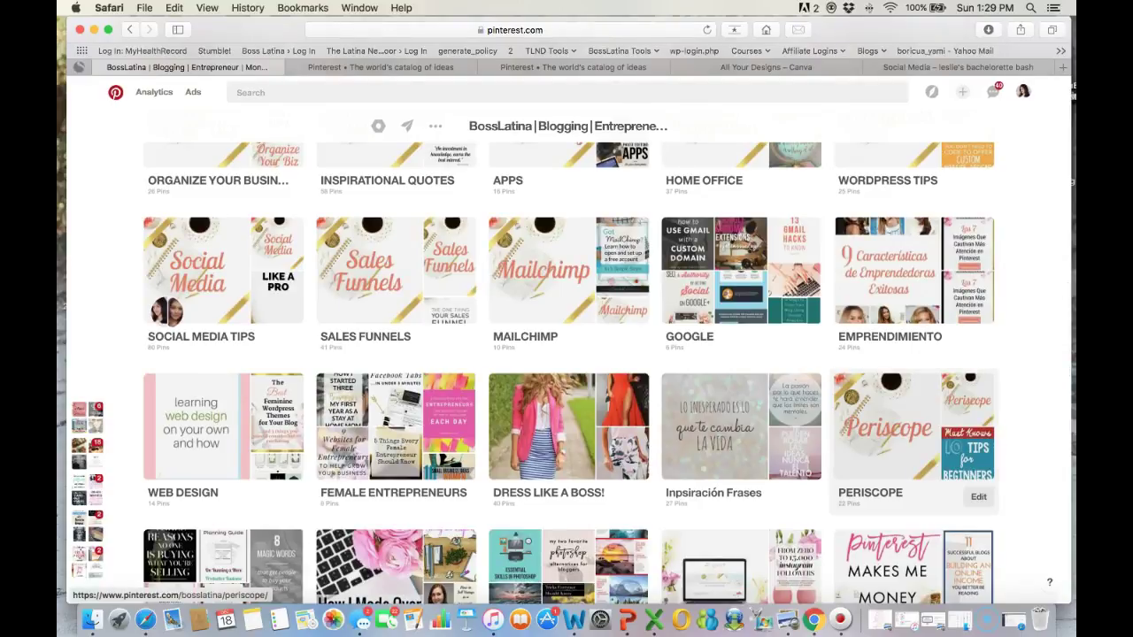
left_click_drag(912, 425, 743, 274)
left_click_drag(911, 424, 719, 267)
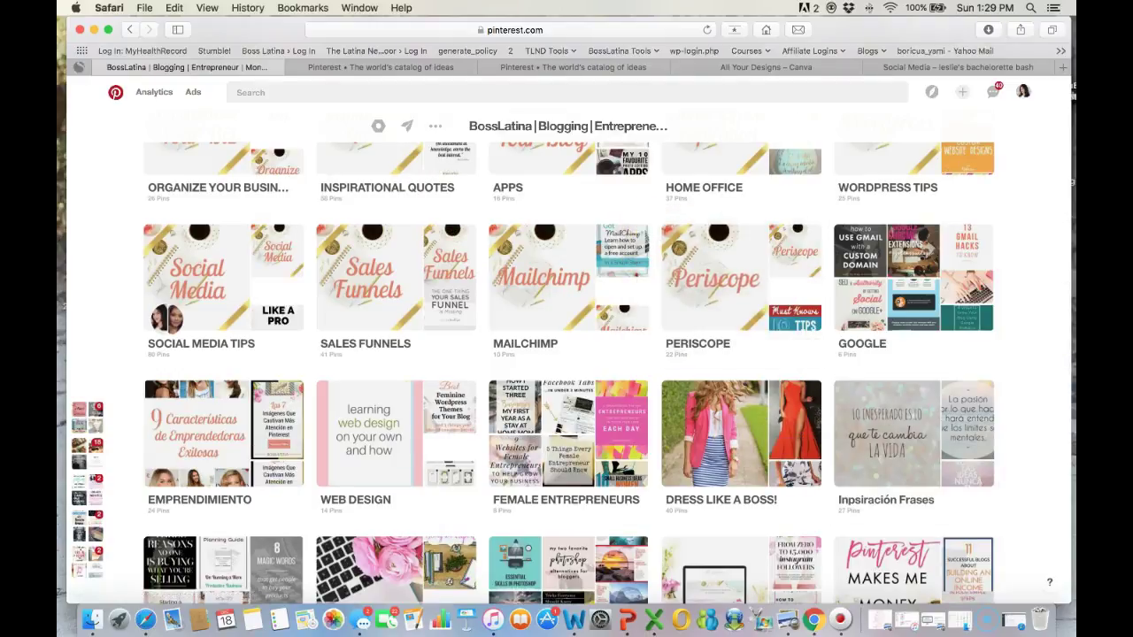
- Review the matching board covers on the profile and examine the branded pins in the BOSSLATINA board
scroll(567, 354, "up", 5)
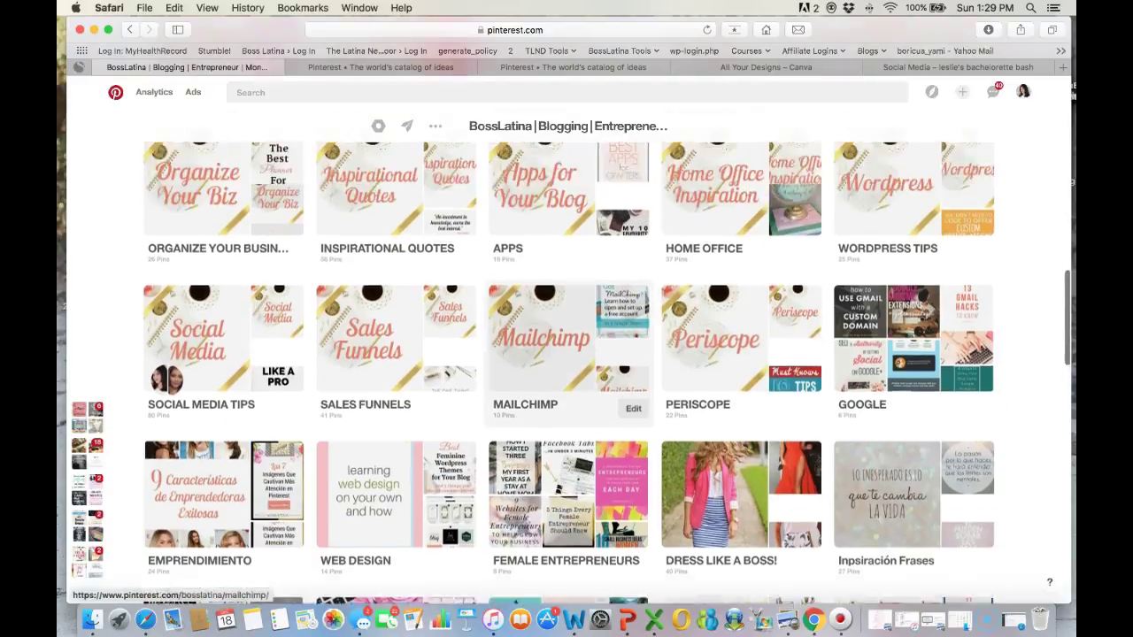
scroll(566, 354, "up", 1)
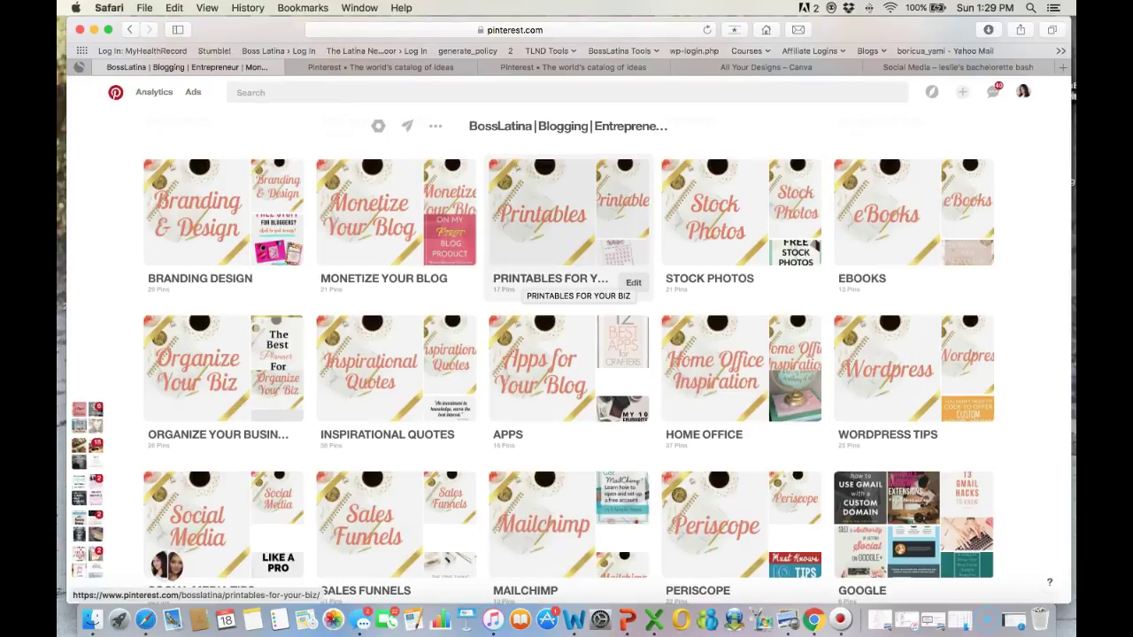
scroll(570, 284, "up", 10)
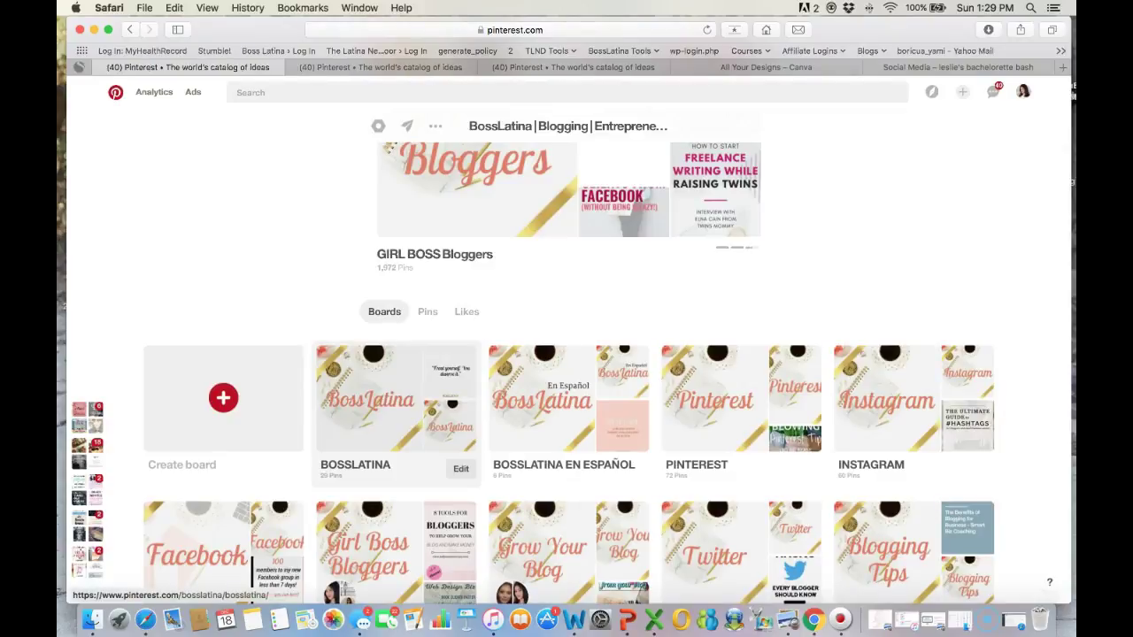
left_click(396, 398)
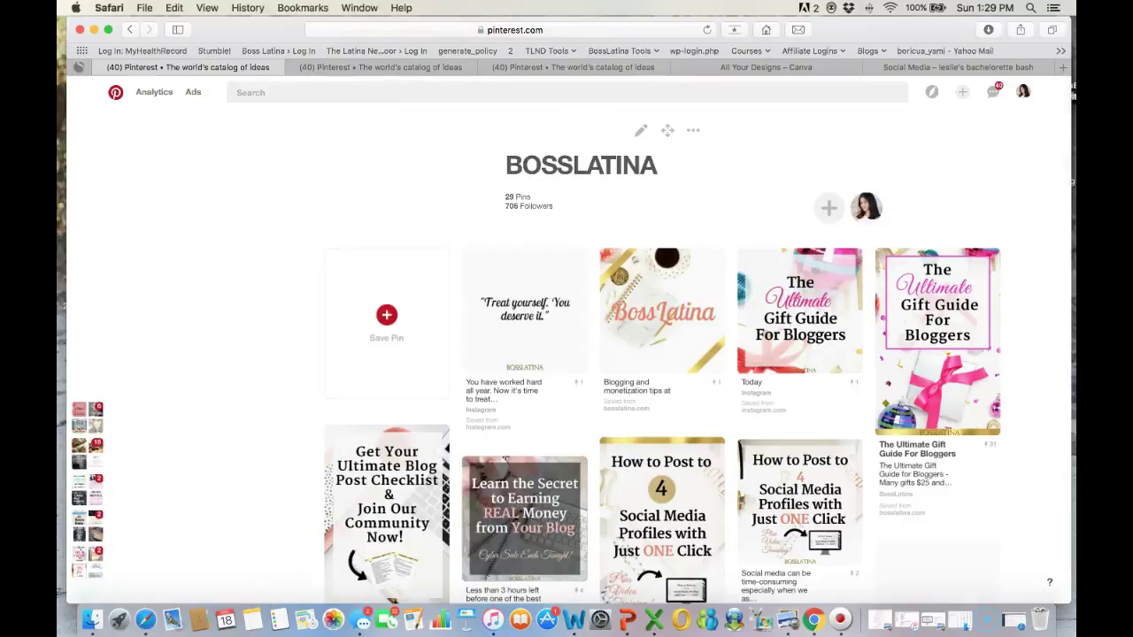
scroll(662, 310, "down", 5)
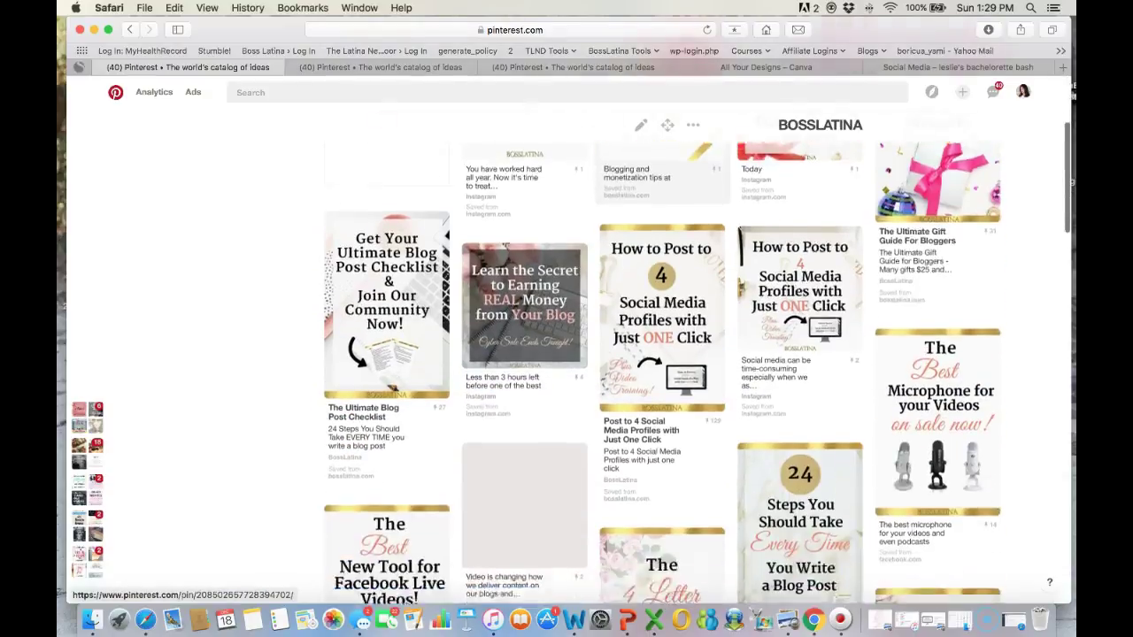
scroll(662, 354, "down", 9)
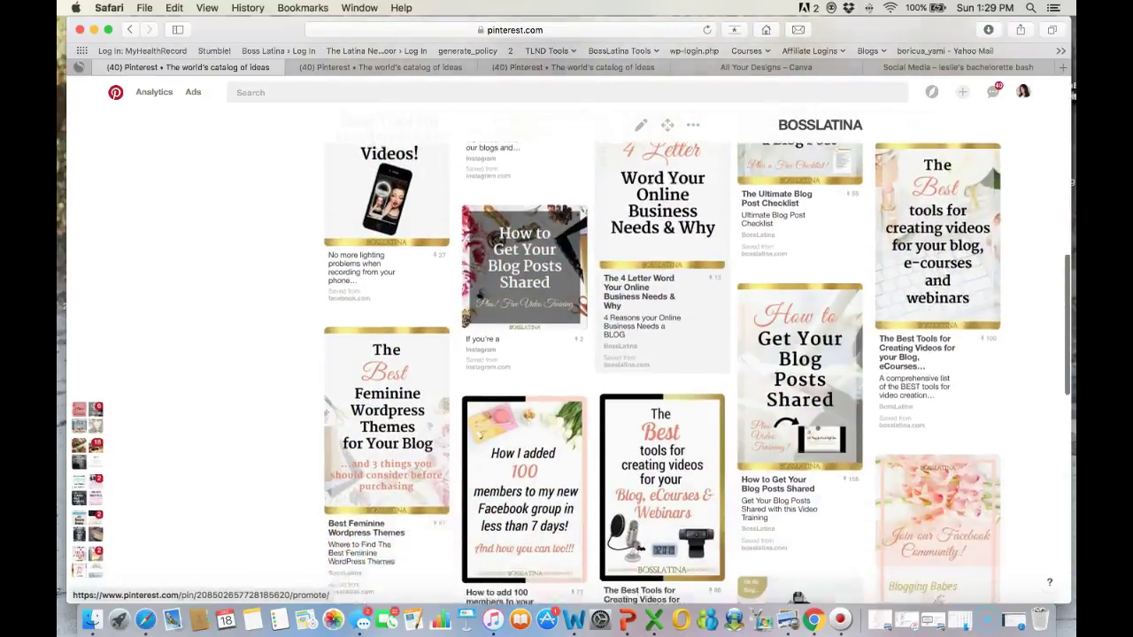
scroll(662, 354, "down", 6)
scroll(662, 354, "up", 6)
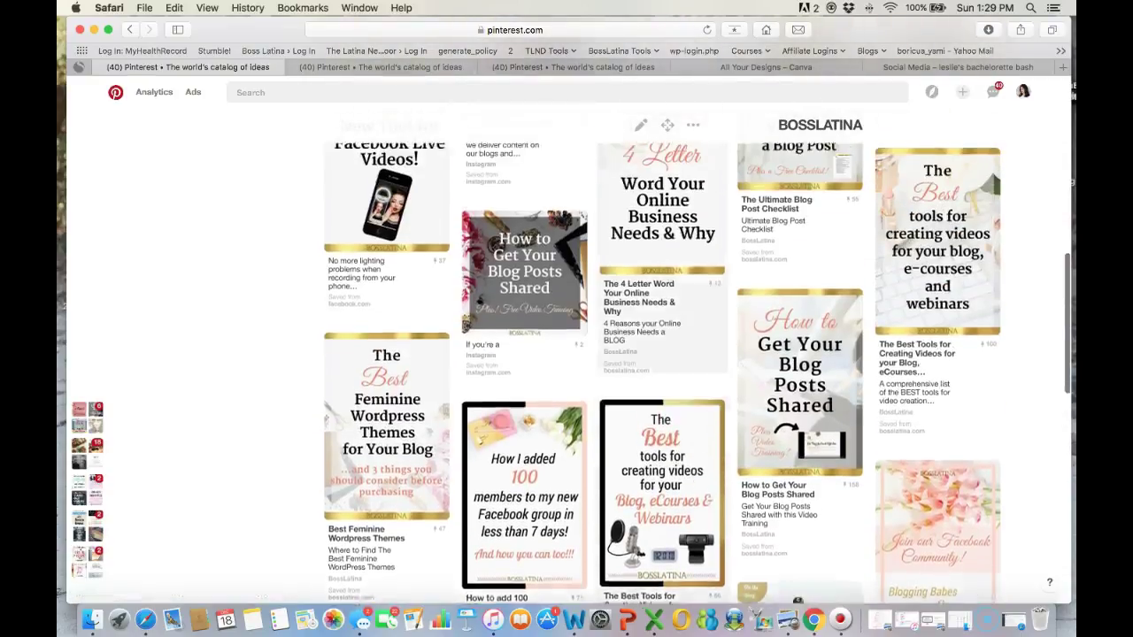
scroll(661, 460, "up", 2)
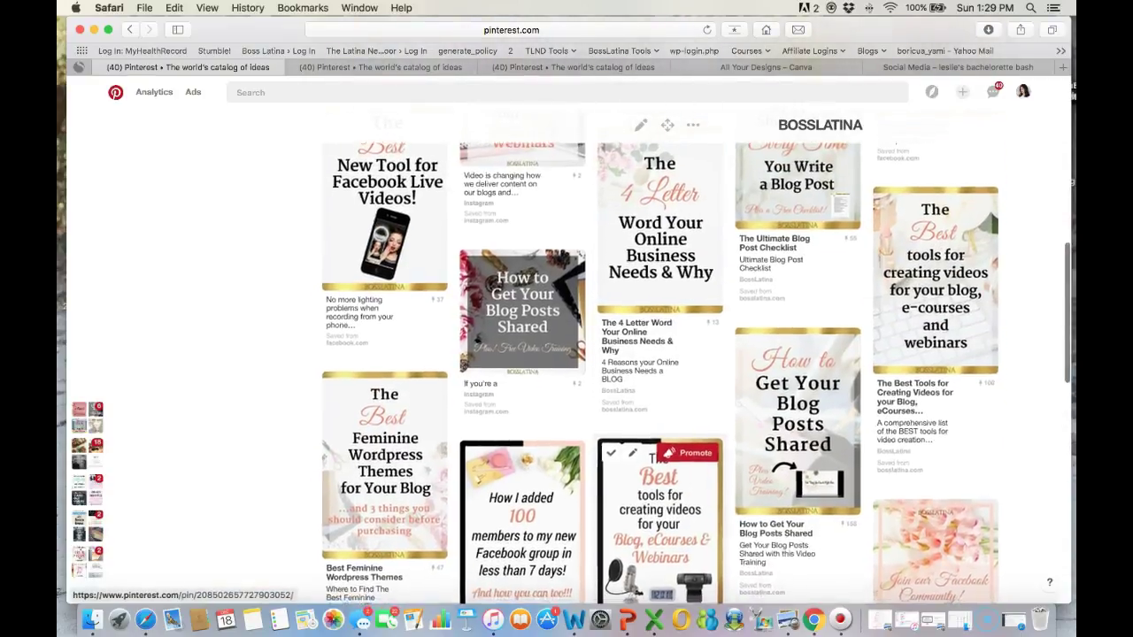
- Look through the consistently branded blog post and checklist pins across the whole BOSSLATINA board
scroll(662, 496, "up", 3)
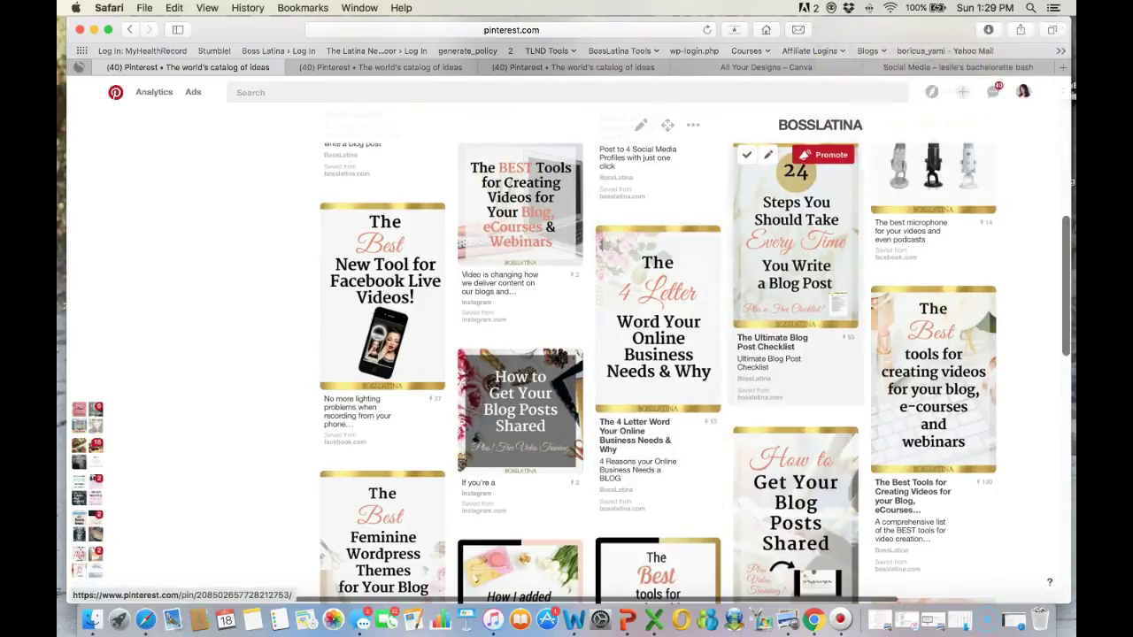
scroll(658, 354, "down", 10)
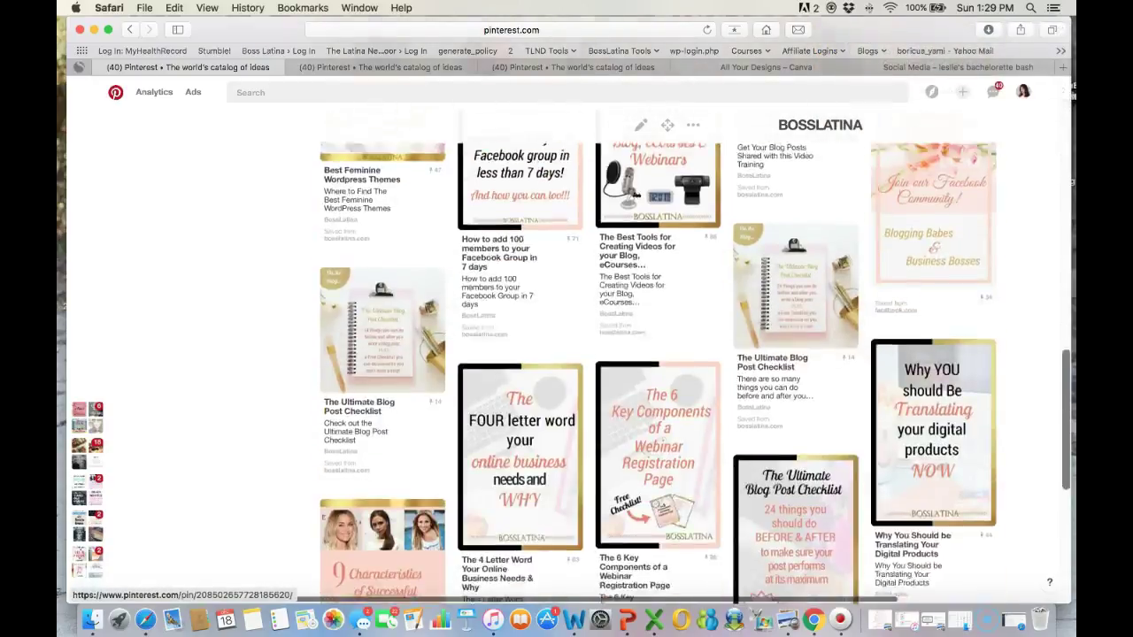
scroll(657, 354, "down", 6)
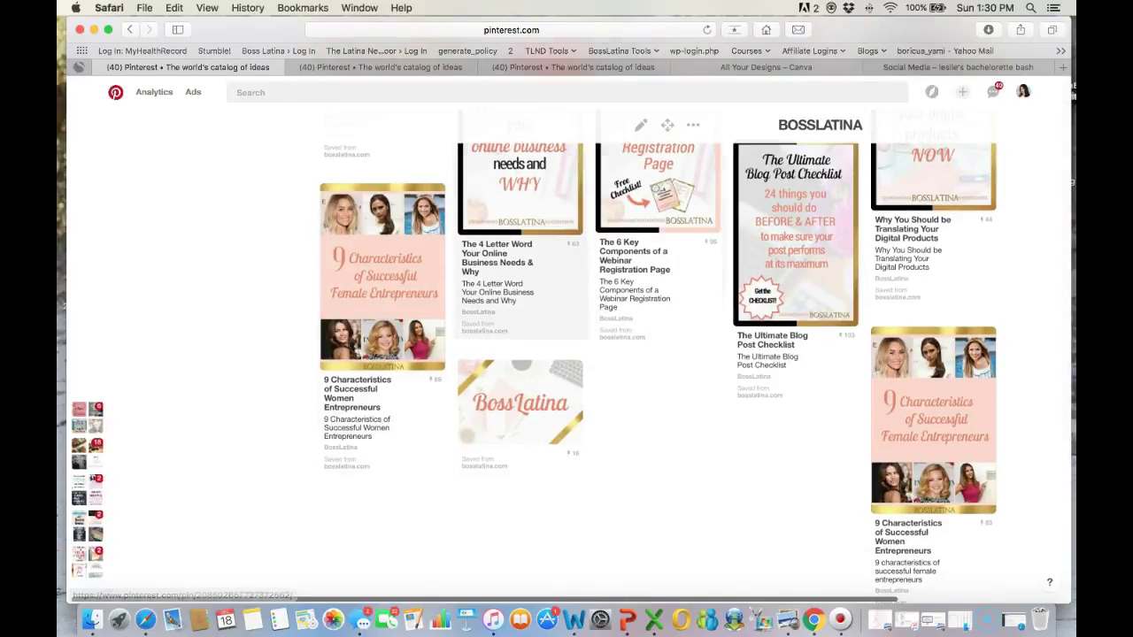
scroll(531, 372, "up", 5)
scroll(795, 265, "up", 3)
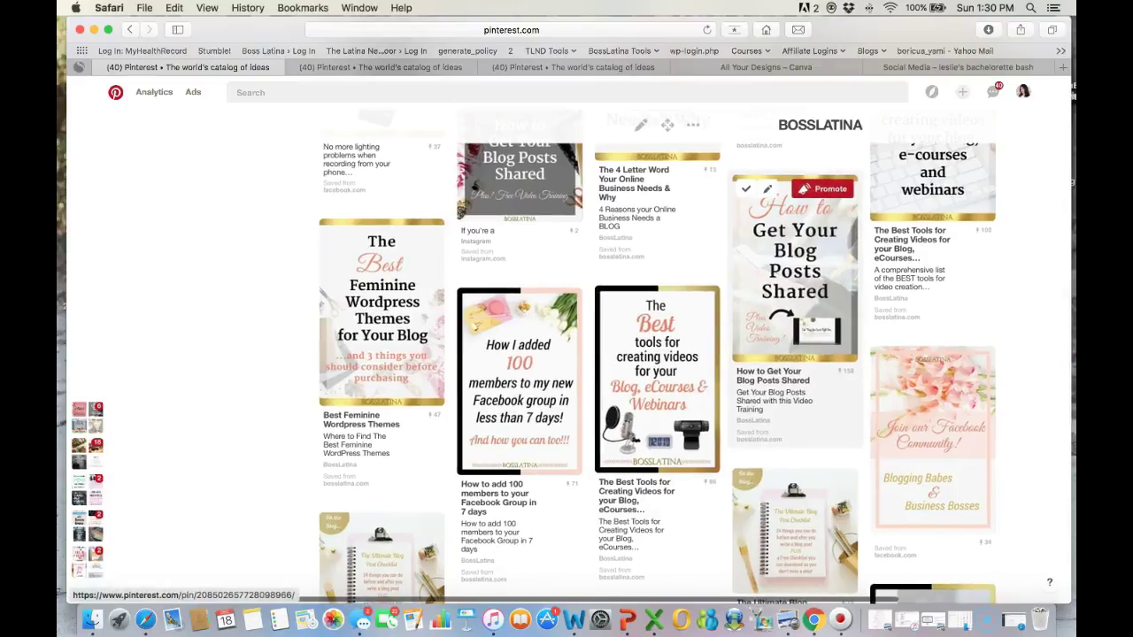
scroll(795, 266, "up", 5)
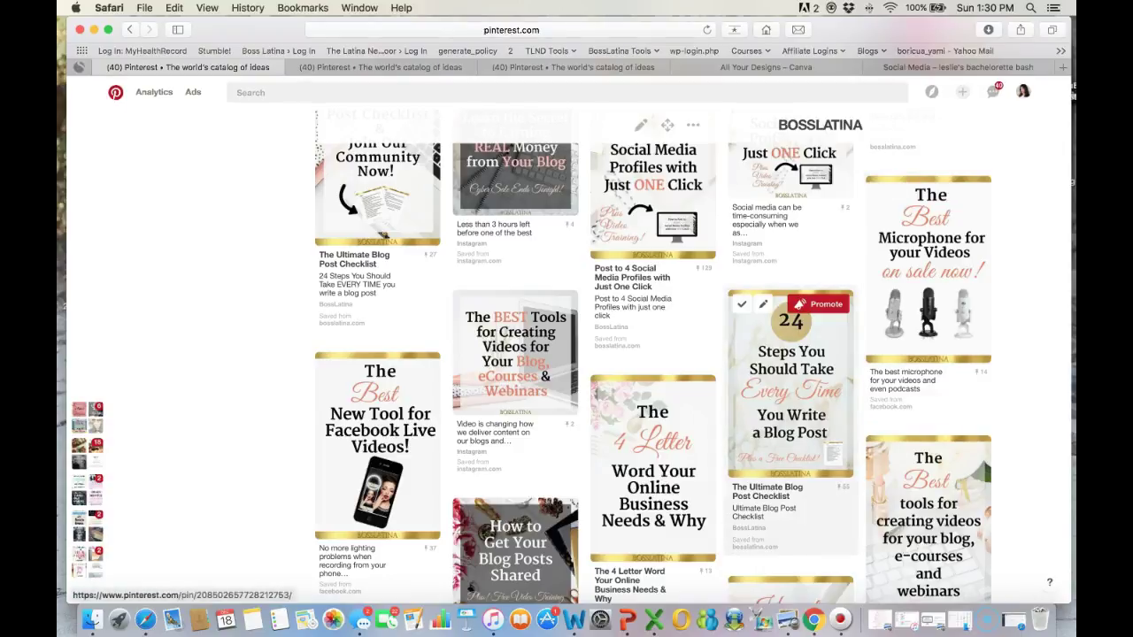
scroll(790, 380, "up", 5)
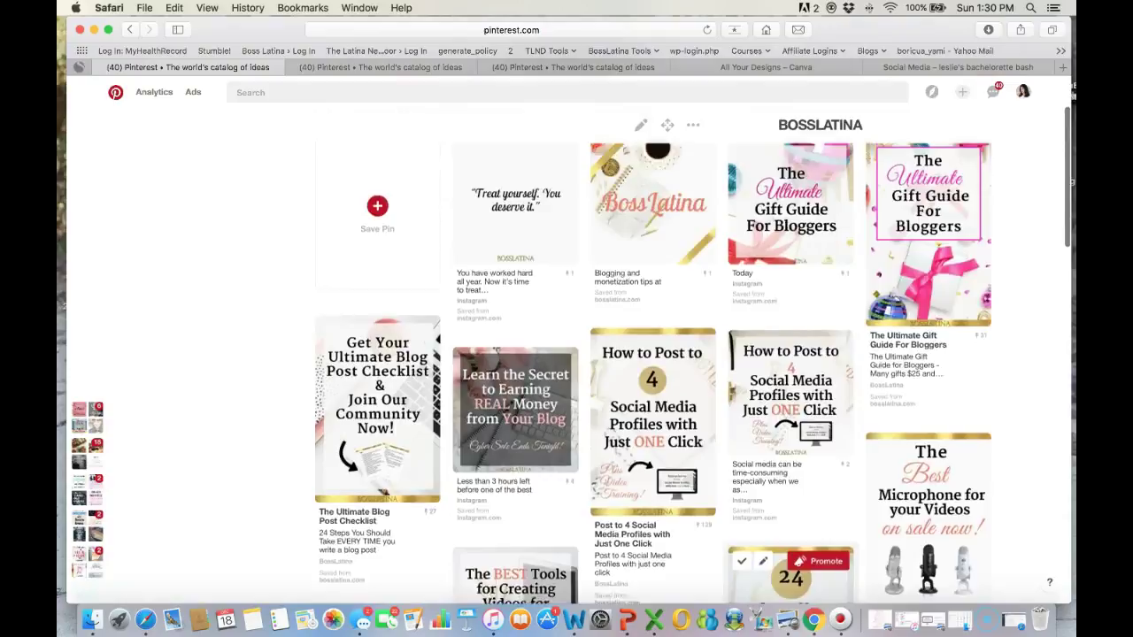
scroll(796, 284, "up", 3)
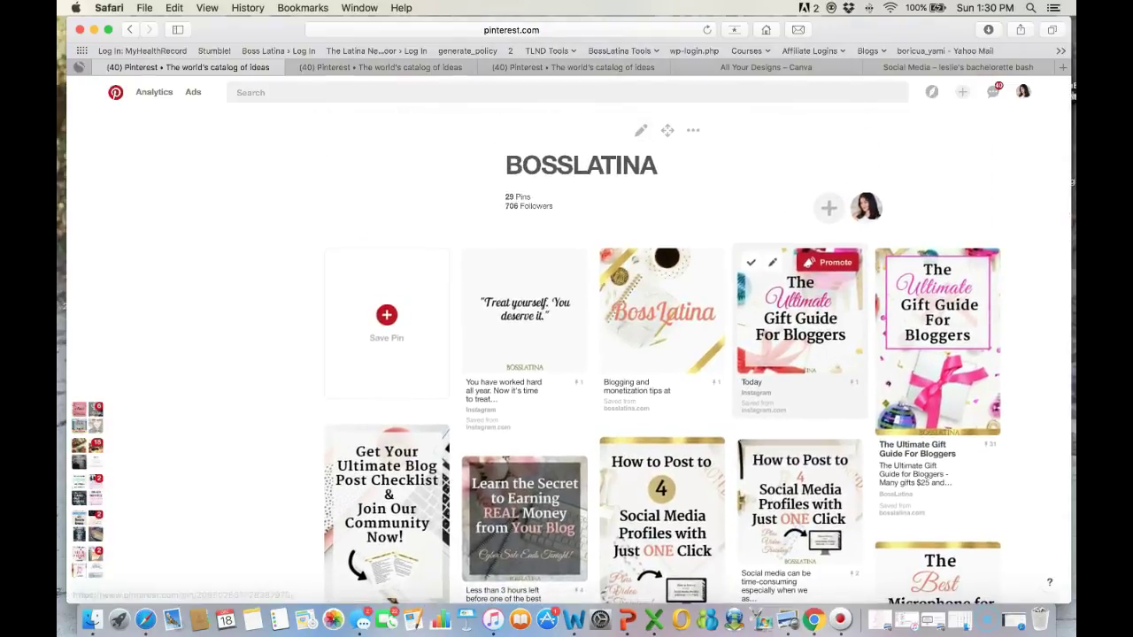
- Return to the BossLatina profile and review its board covers, comparing the matching ones with the unbranded boards
left_click(1023, 91)
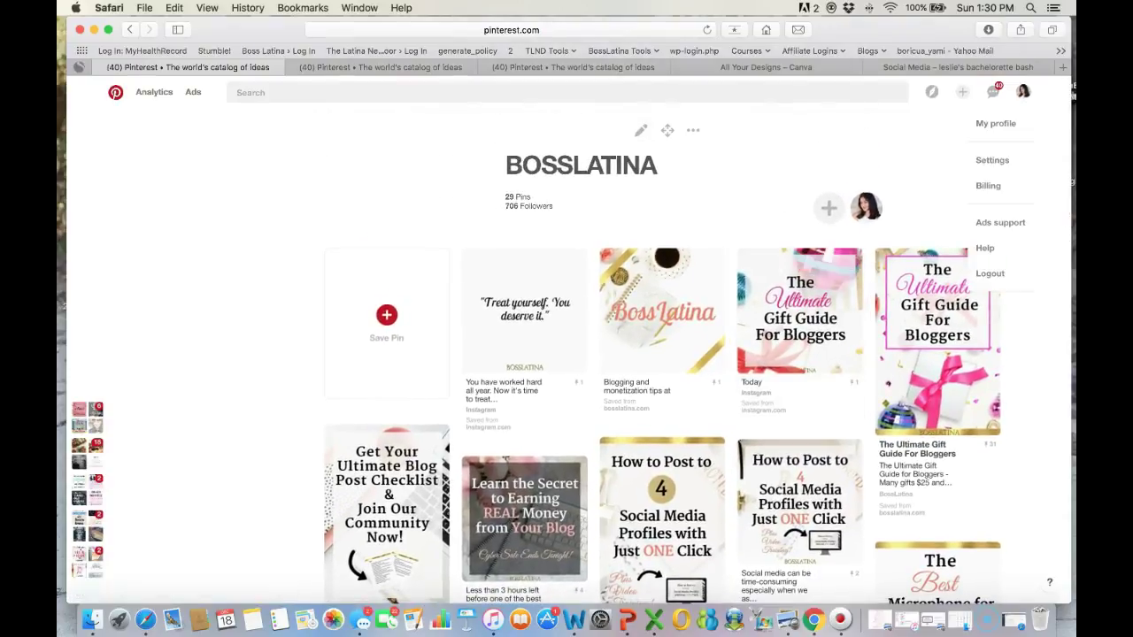
left_click(1000, 124)
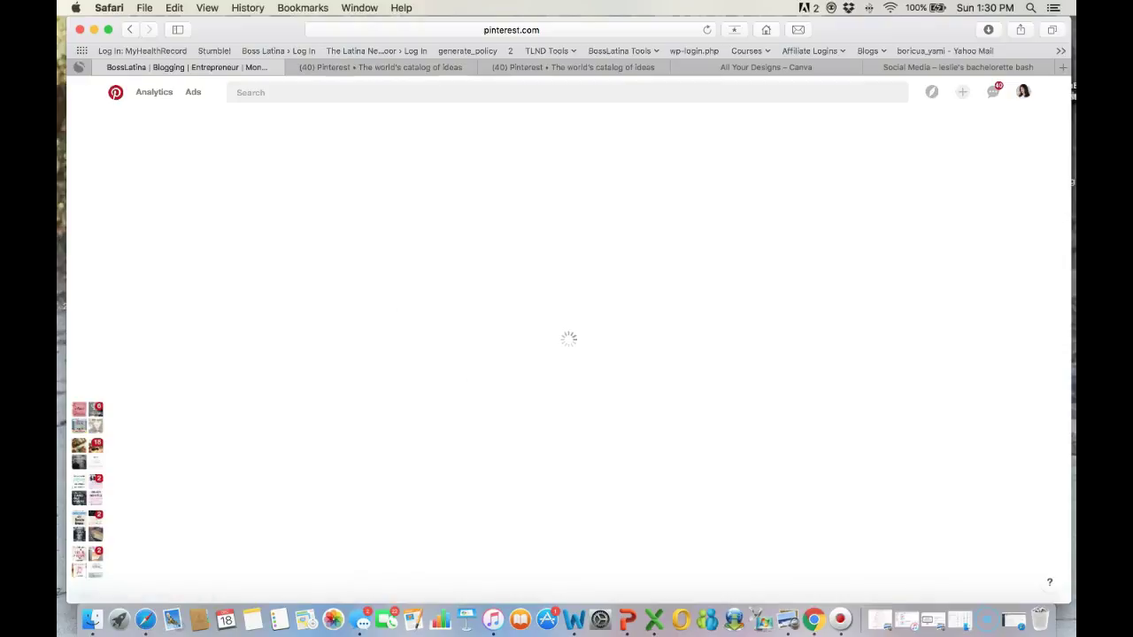
scroll(566, 337, "down", 2)
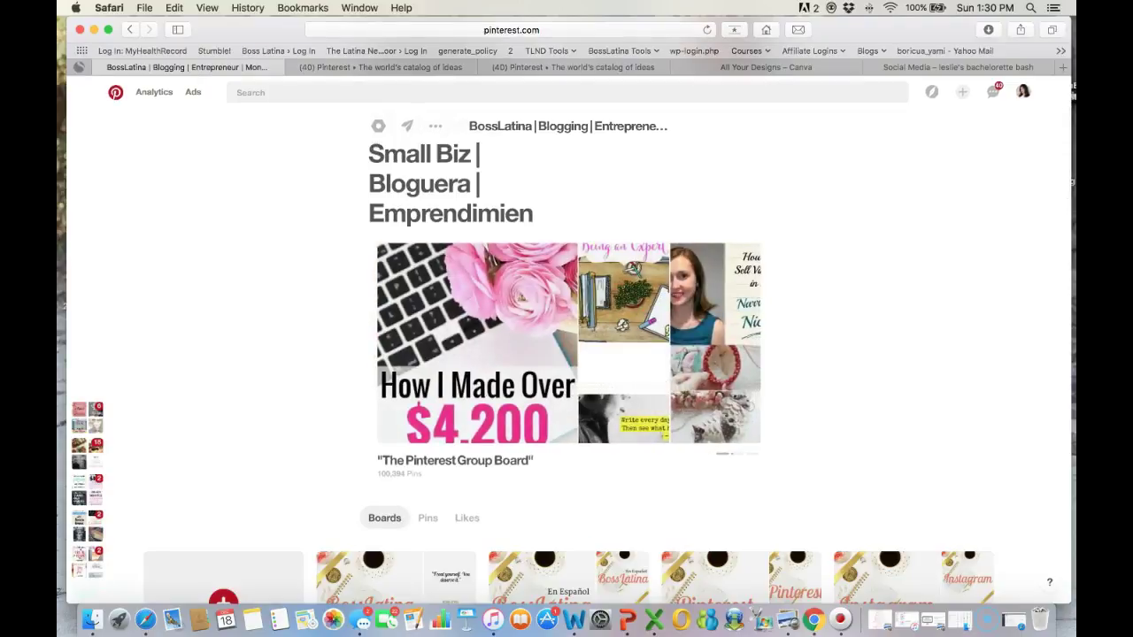
scroll(567, 354, "down", 5)
scroll(911, 177, "down", 4)
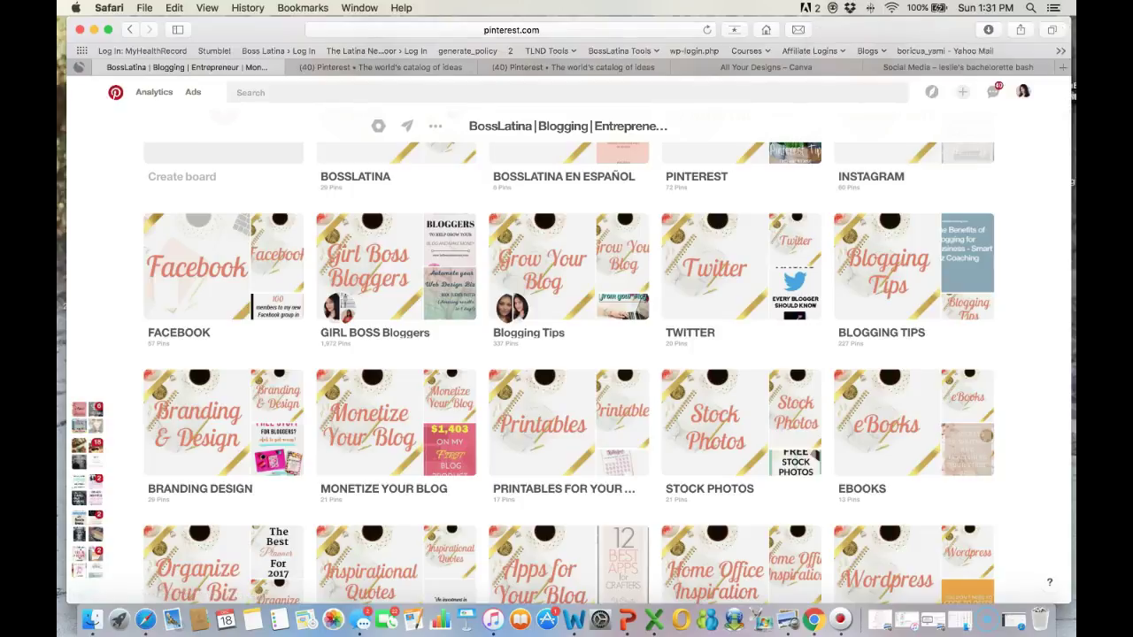
scroll(912, 283, "down", 10)
scroll(566, 354, "down", 4)
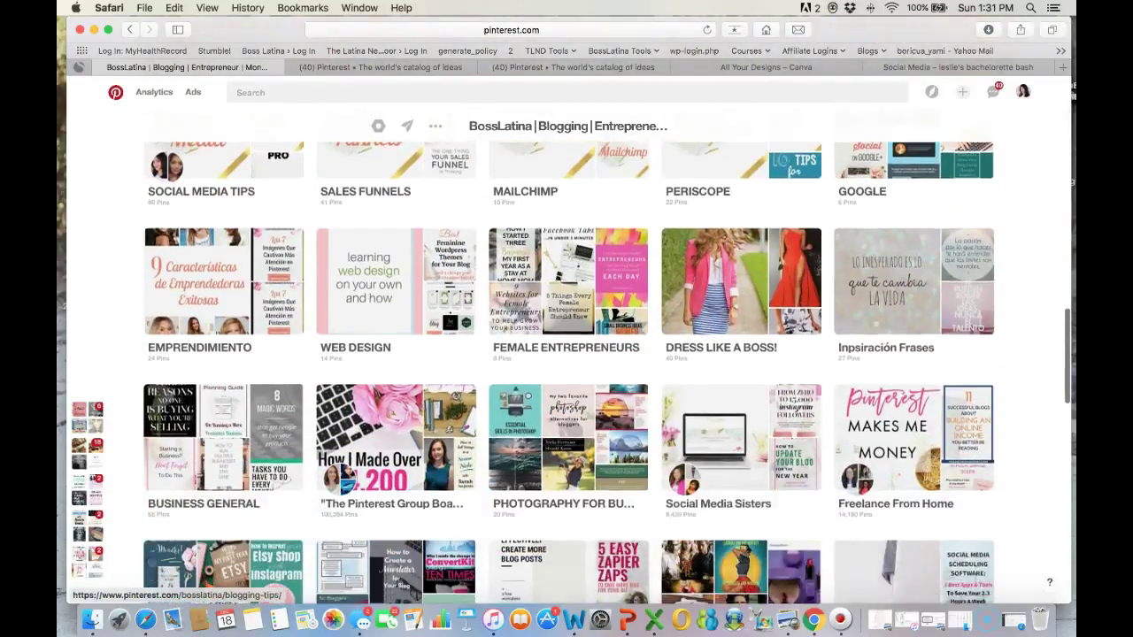
scroll(566, 354, "up", 15)
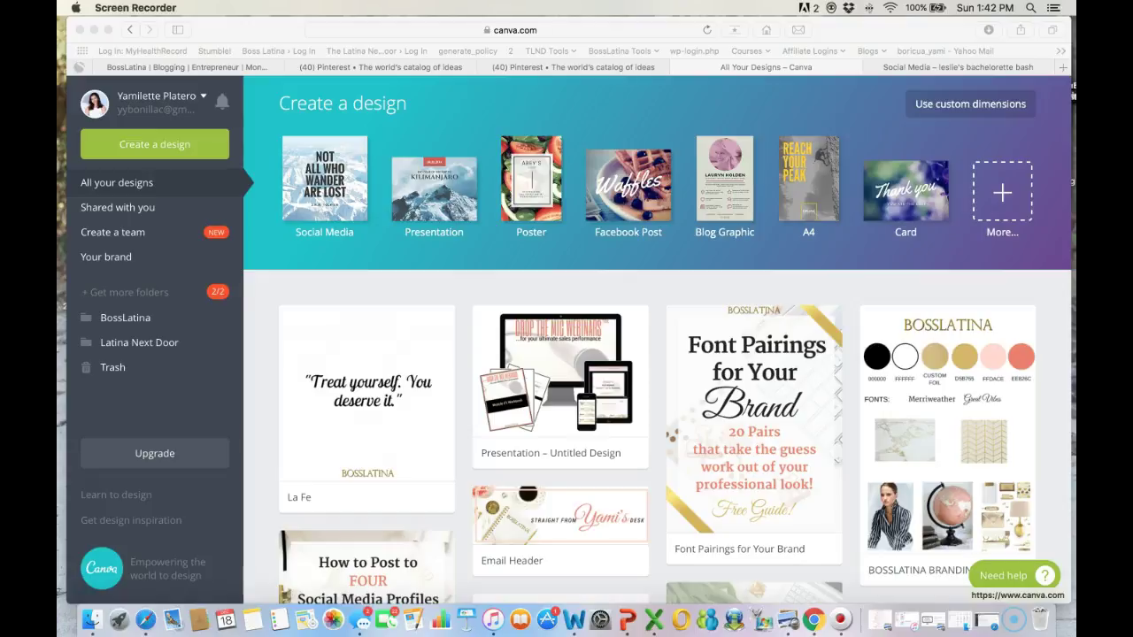
- Switch to Canva and look over the existing designs and the design types offered for a new design
scroll(657, 354, "down", 5)
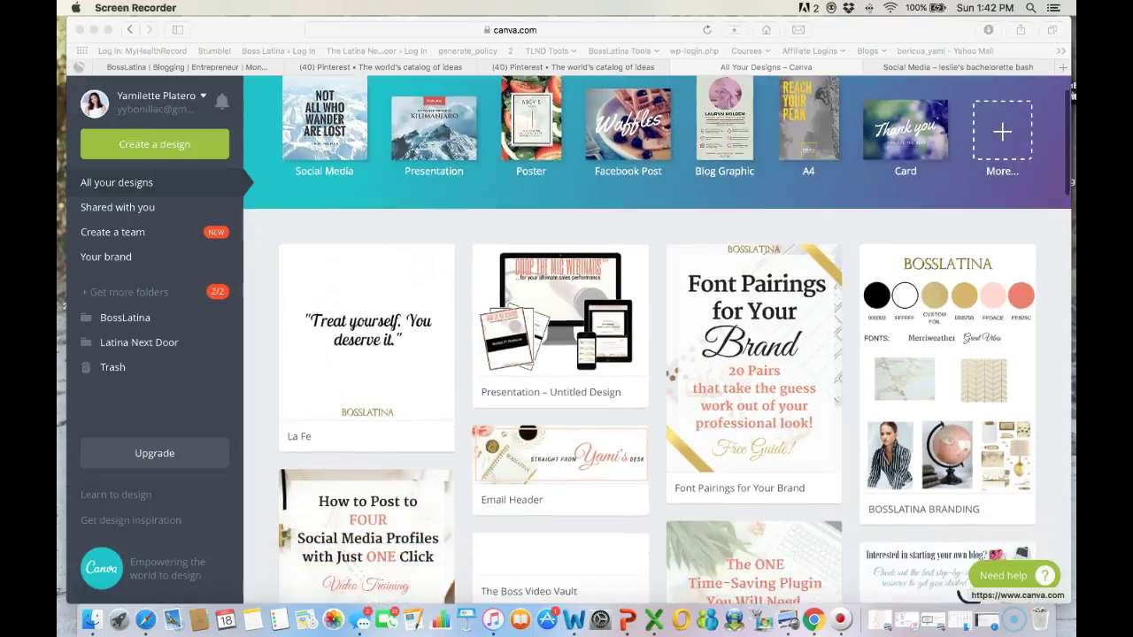
scroll(657, 354, "up", 4)
scroll(657, 354, "down", 1)
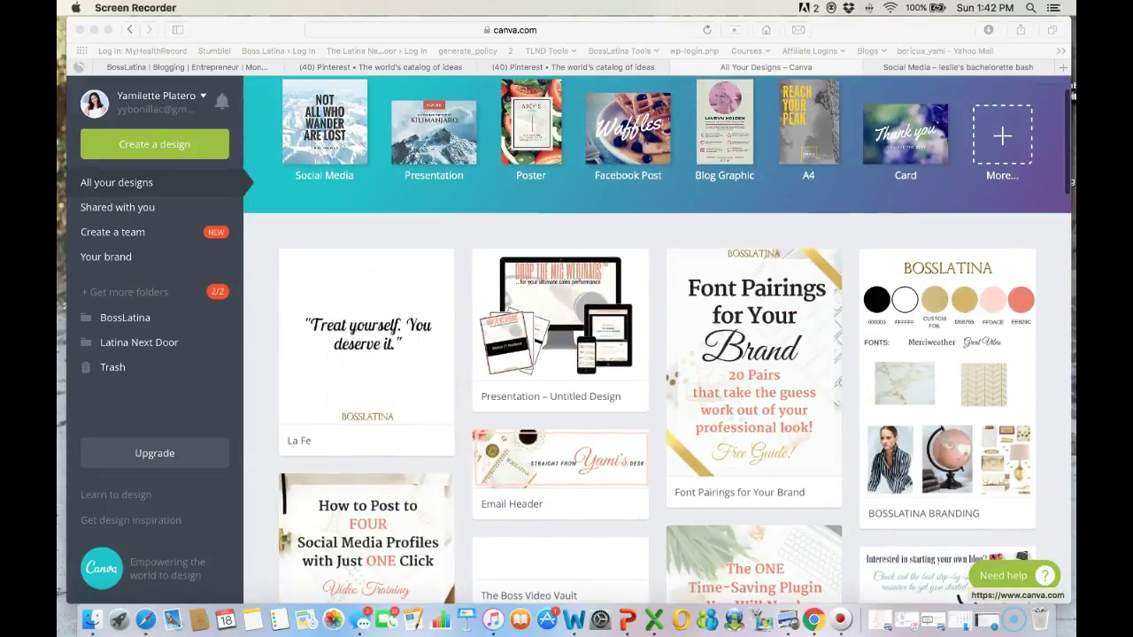
scroll(657, 354, "down", 1)
left_click(154, 143)
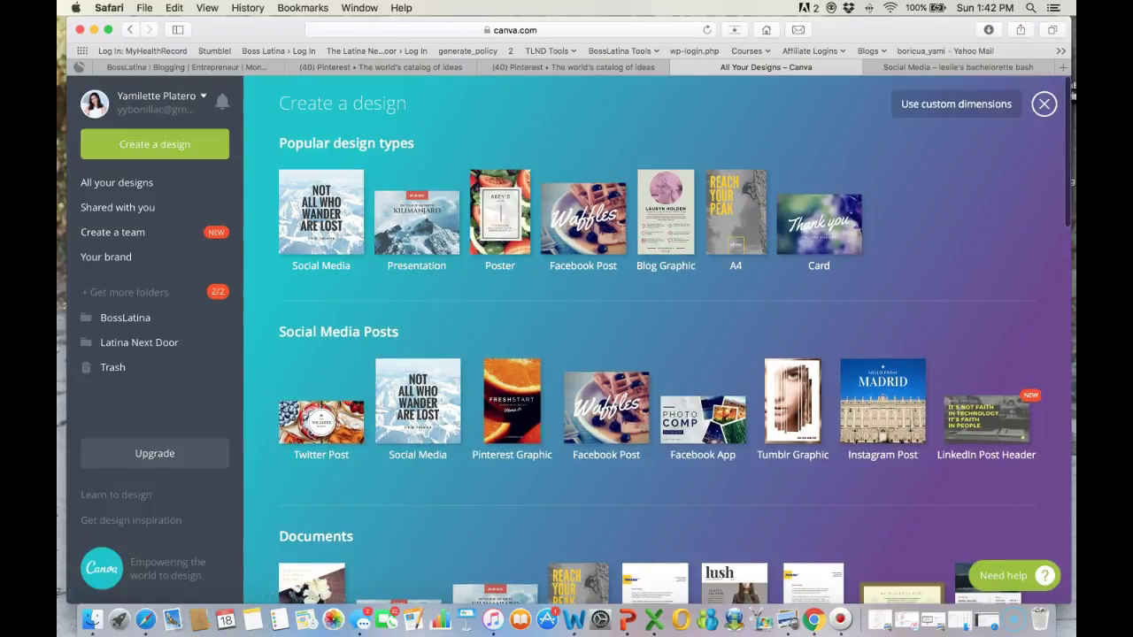
left_click(1044, 103)
- Find the "get the free e-book" Pinterest graphic among all designs and open it in a new tab
scroll(656, 340, "down", 3)
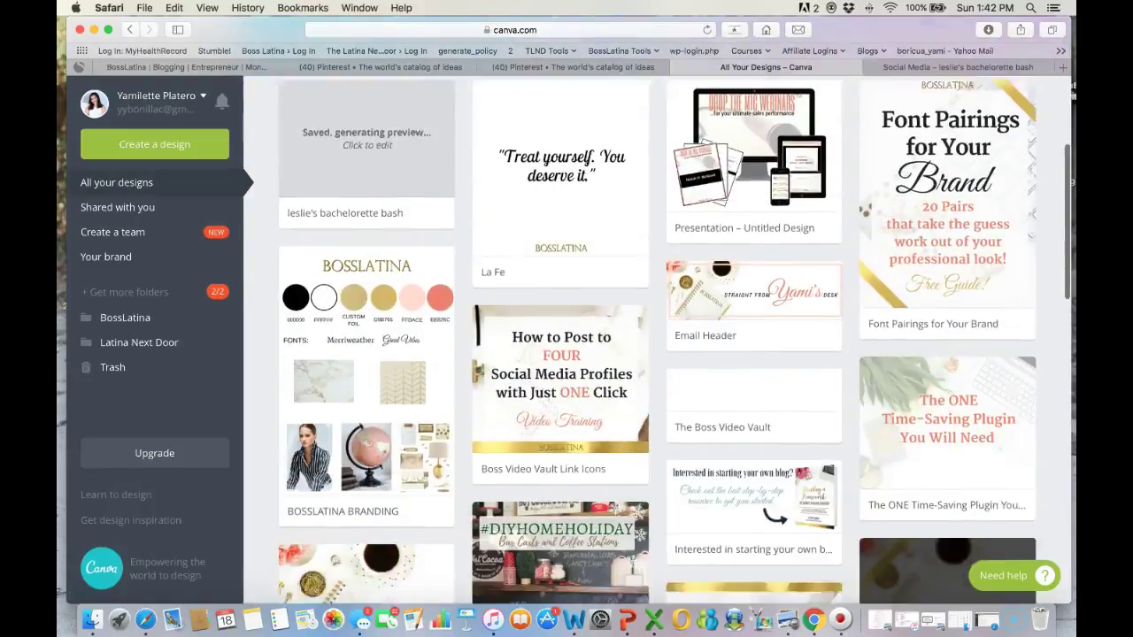
scroll(657, 340, "down", 5)
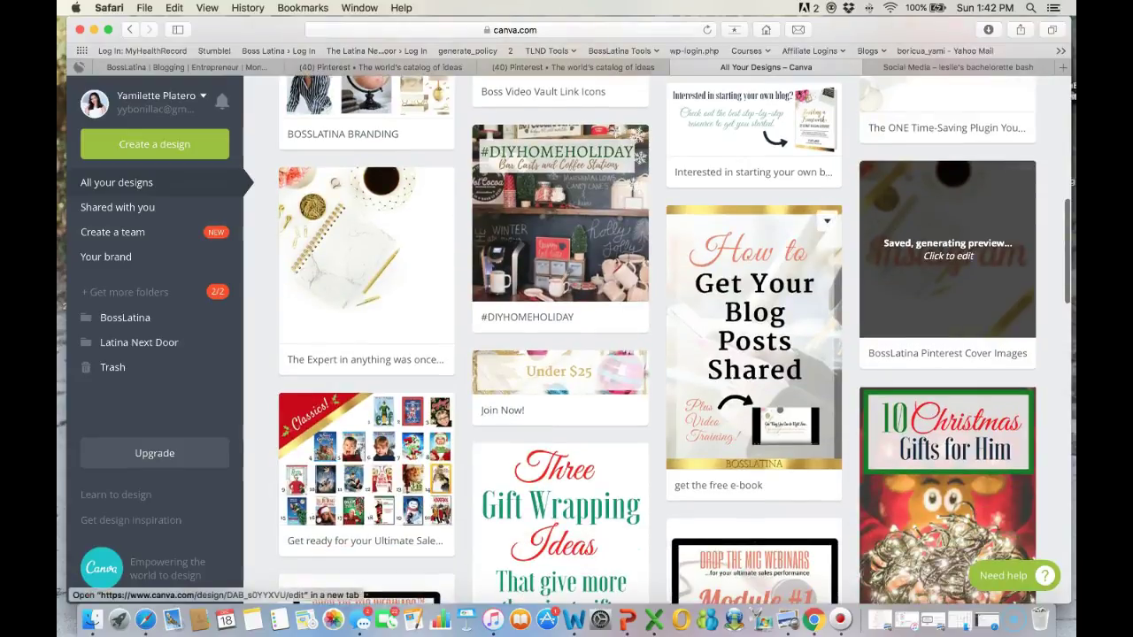
left_click(947, 249, "super")
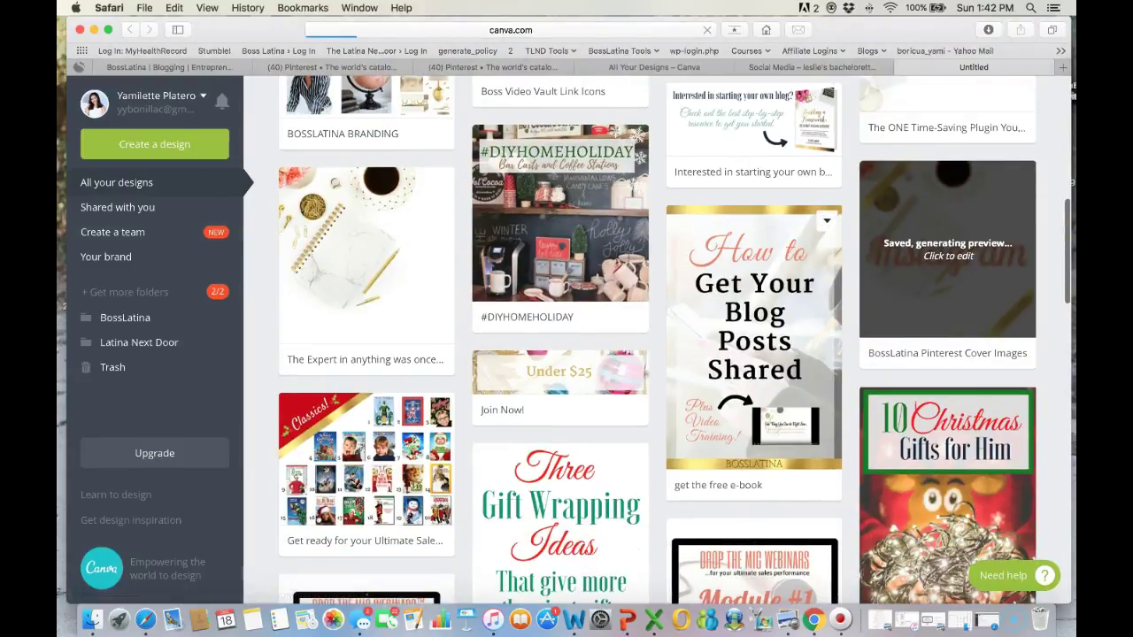
key("ctrl+Tab")
key("ctrl+Tab")
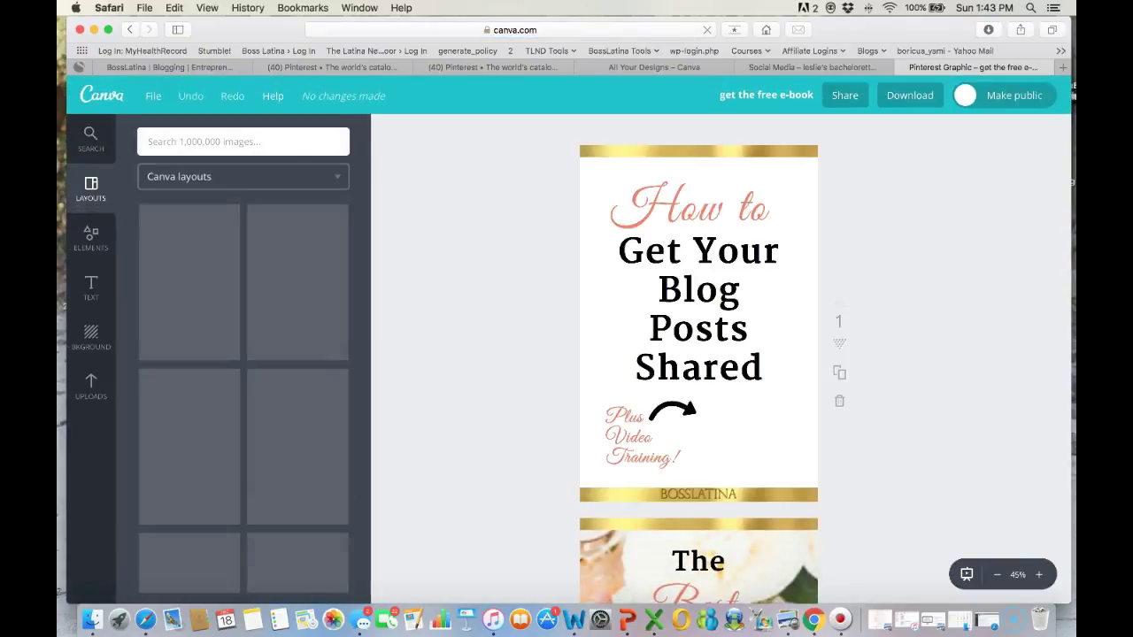
- Review the branded pin pages in the design, comparing their gold bars, fonts and background images
scroll(699, 354, "down", 5)
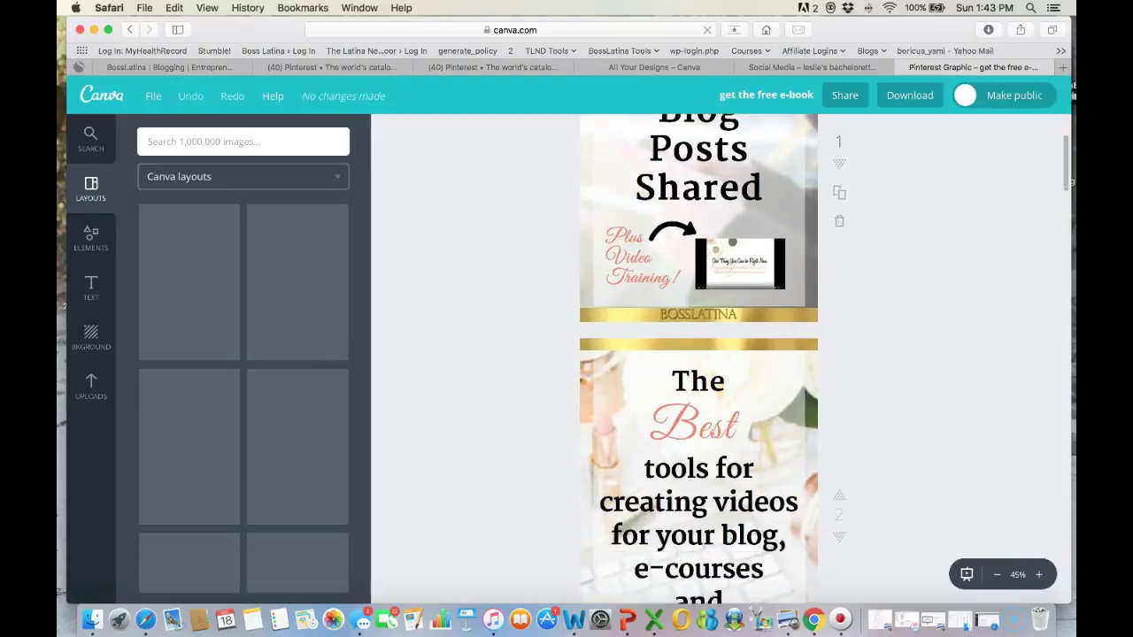
scroll(698, 354, "up", 5)
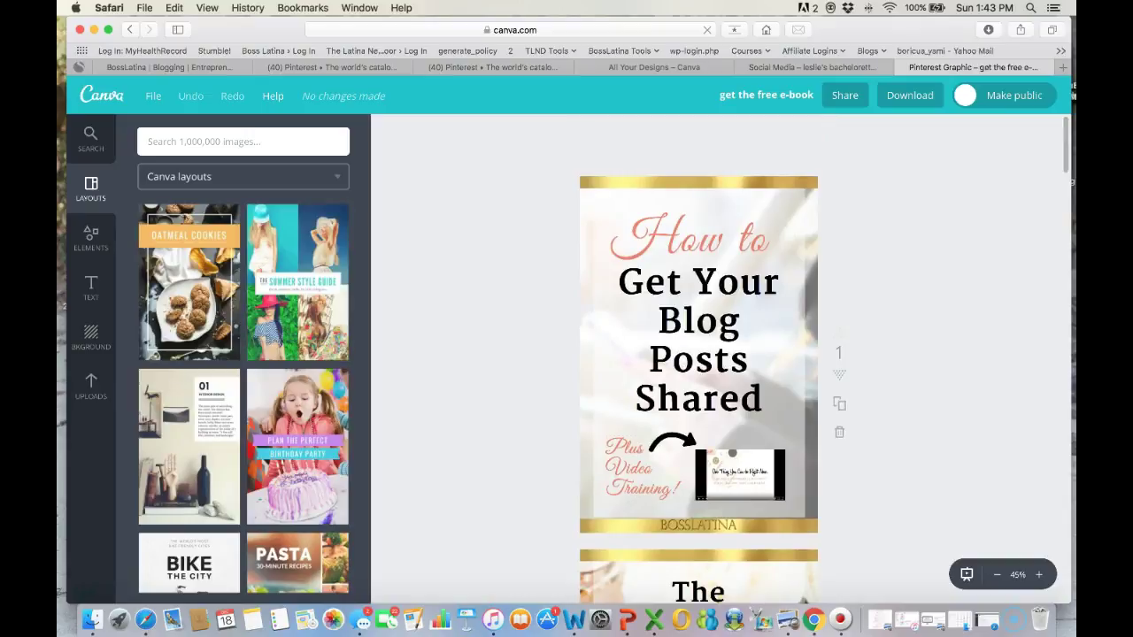
scroll(698, 354, "down", 10)
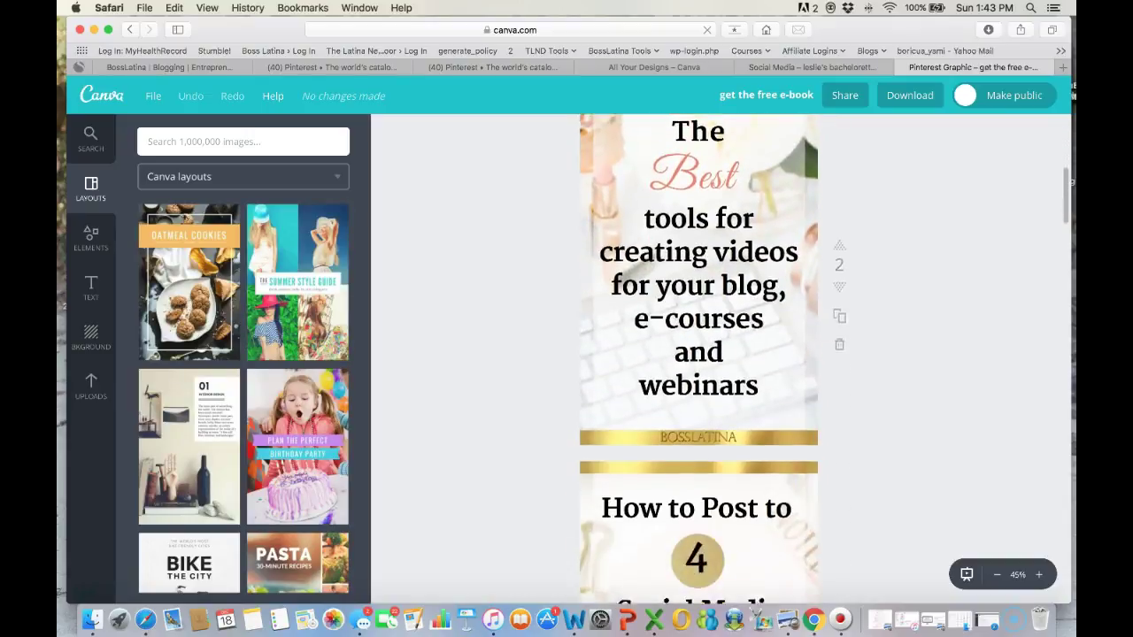
scroll(698, 354, "up", 10)
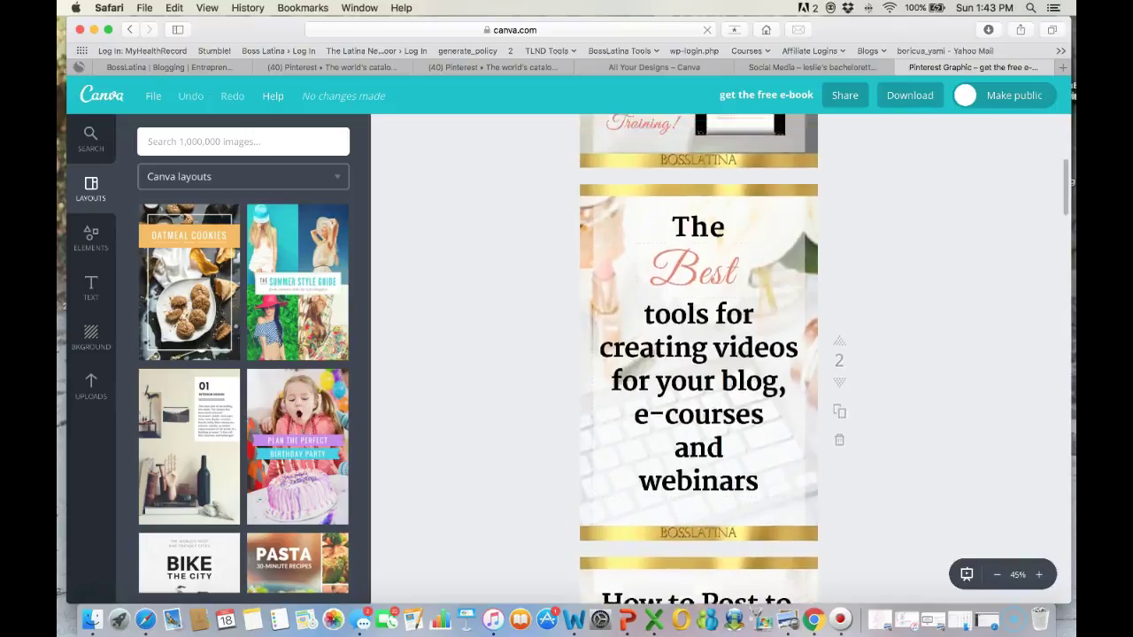
scroll(698, 354, "down", 6)
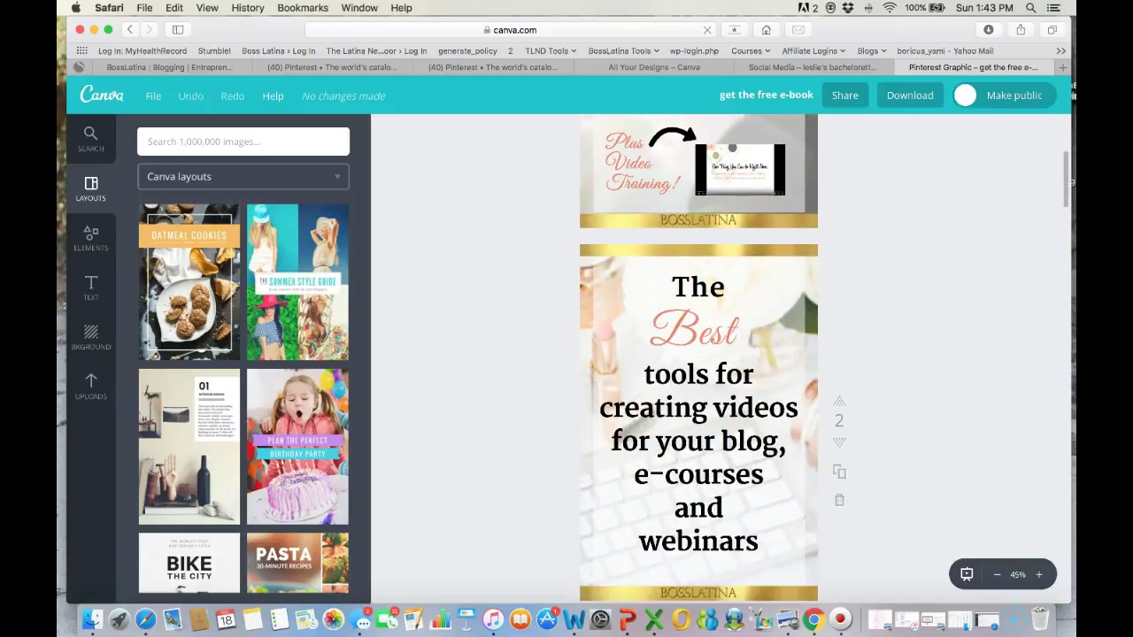
mouse_move(698, 457)
left_mouse_down()
mouse_move(692, 509)
mouse_move(698, 458)
left_mouse_up()
left_click(707, 584)
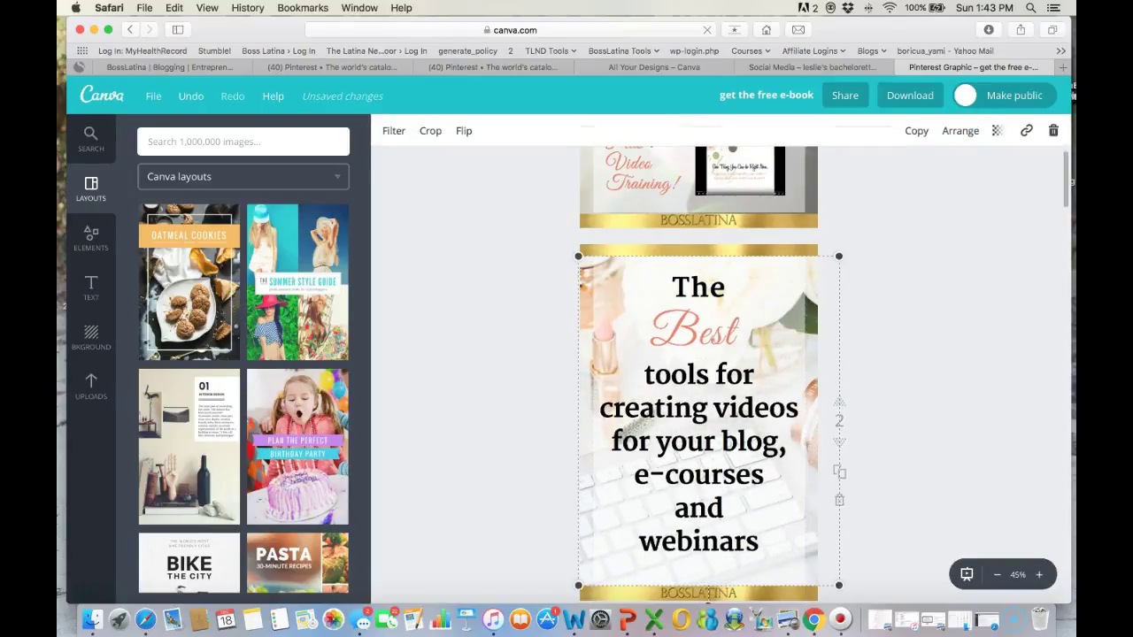
scroll(706, 595, "down", 15)
scroll(699, 371, "down", 20)
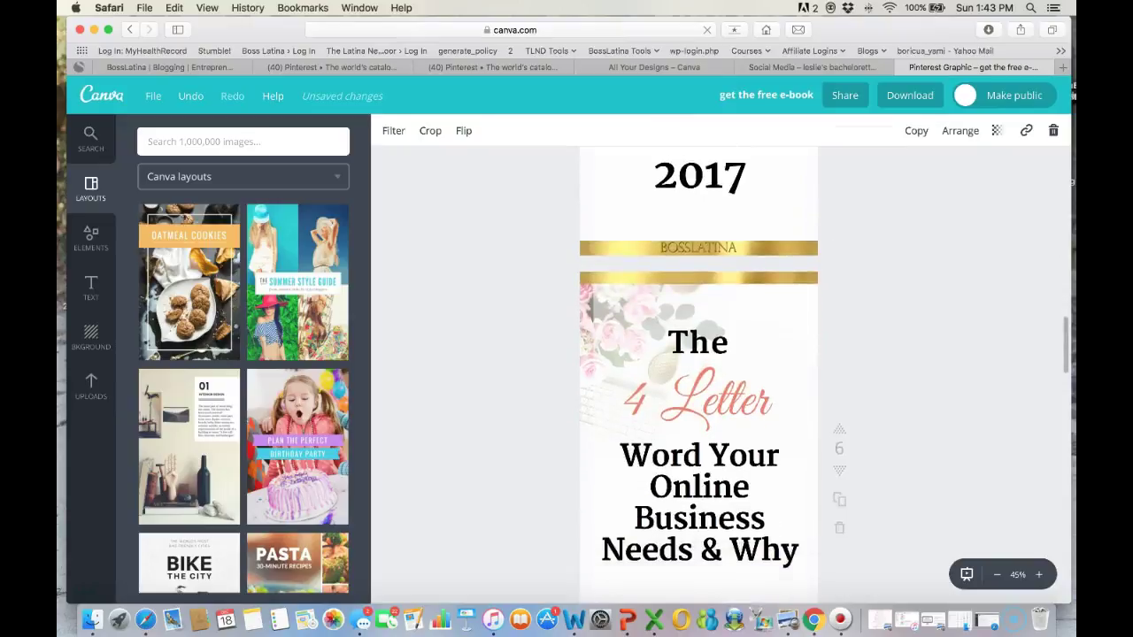
- Replace the Oatmeal Cookies page at the end of the design with a copy of the pink-framed gift guide page
scroll(698, 372, "down", 5)
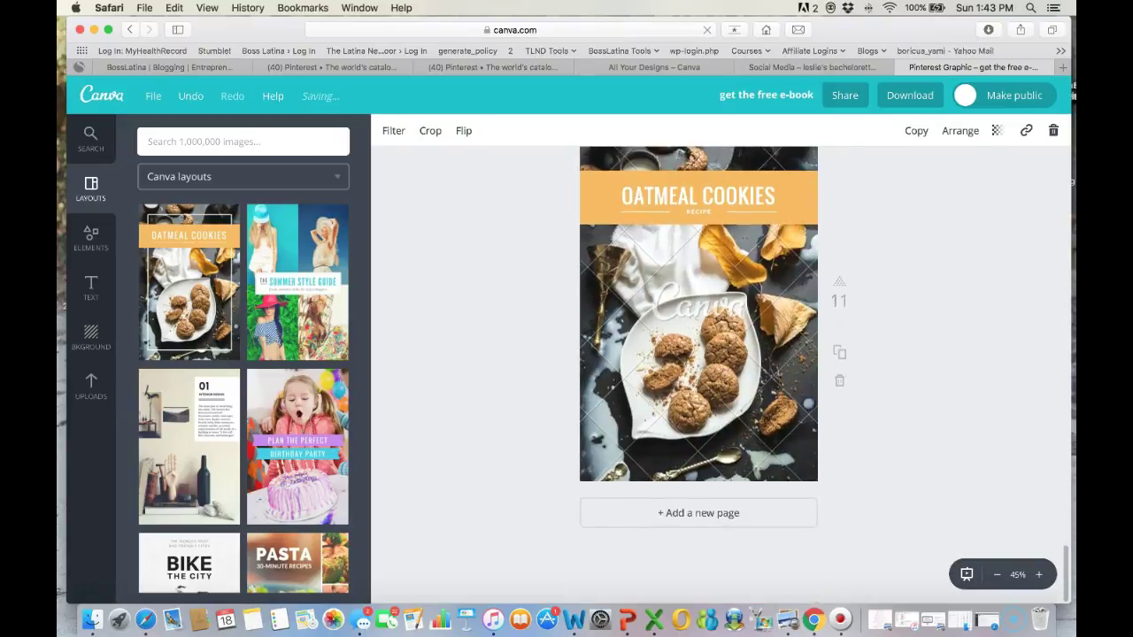
key("super+z")
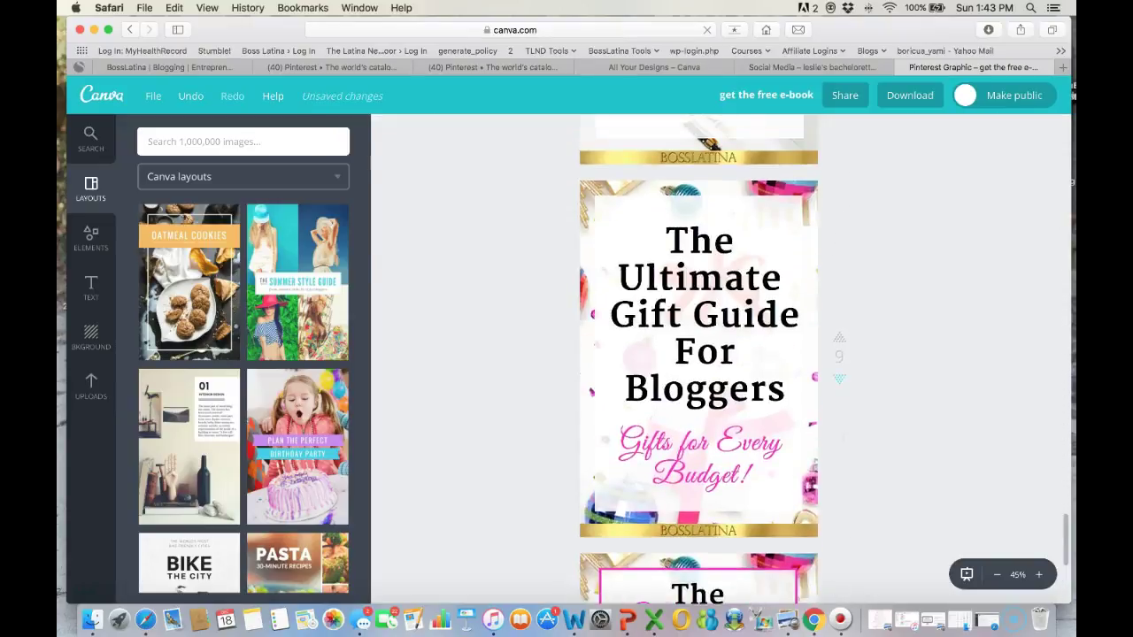
left_click(839, 357)
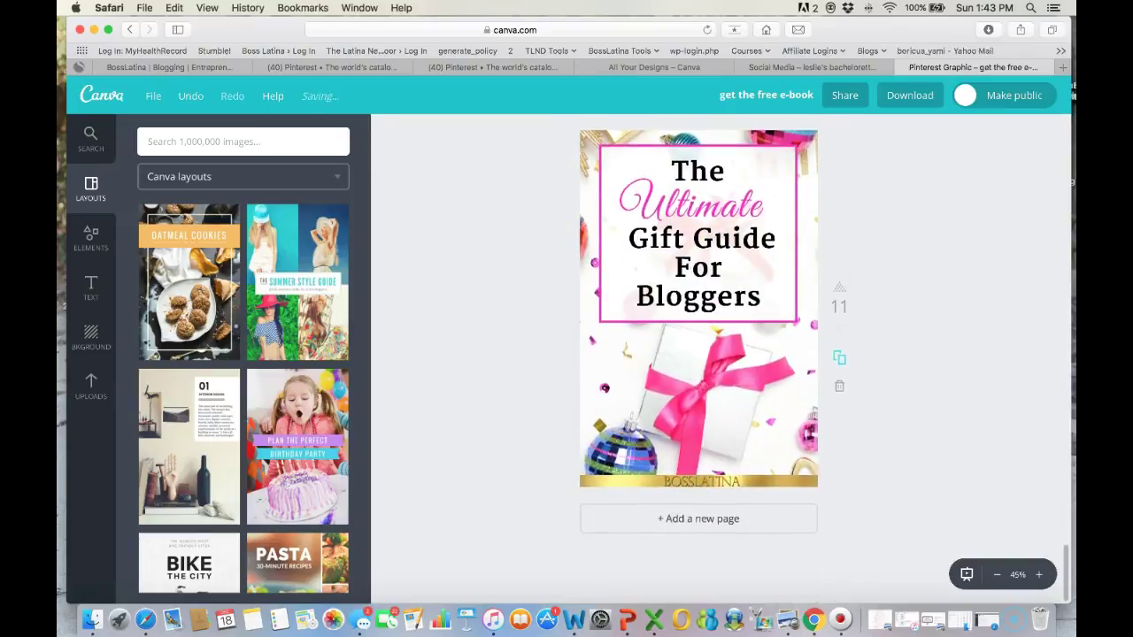
- Select all elements on the copied gift guide page 11 and delete them to leave a blank page
left_click_drag(839, 491, 490, 113)
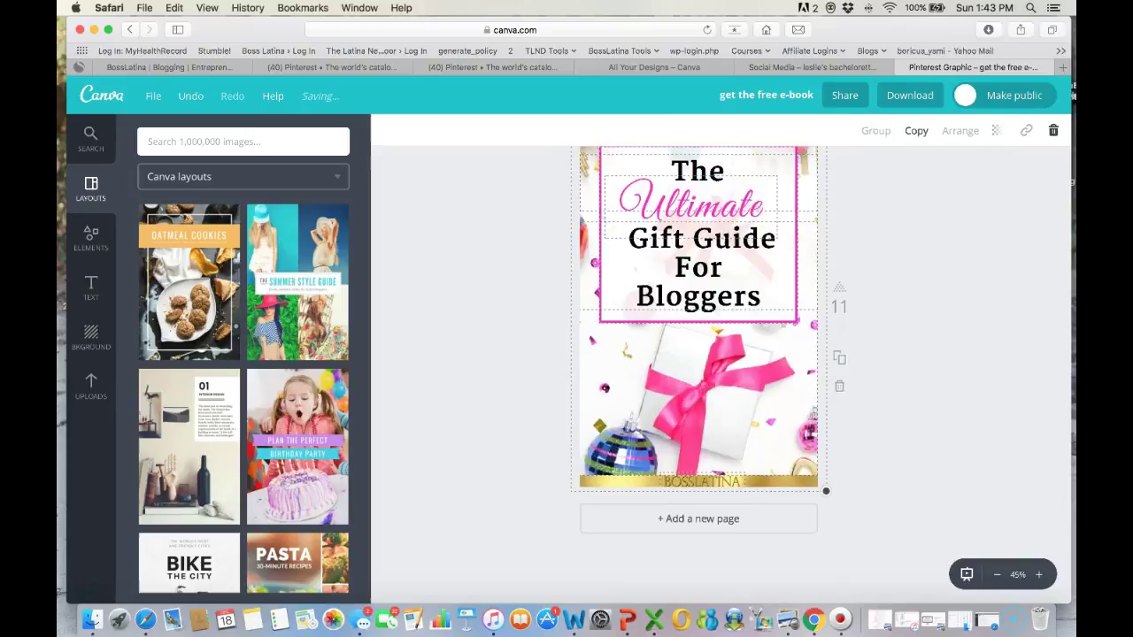
scroll(698, 372, "up", 3)
key("Delete")
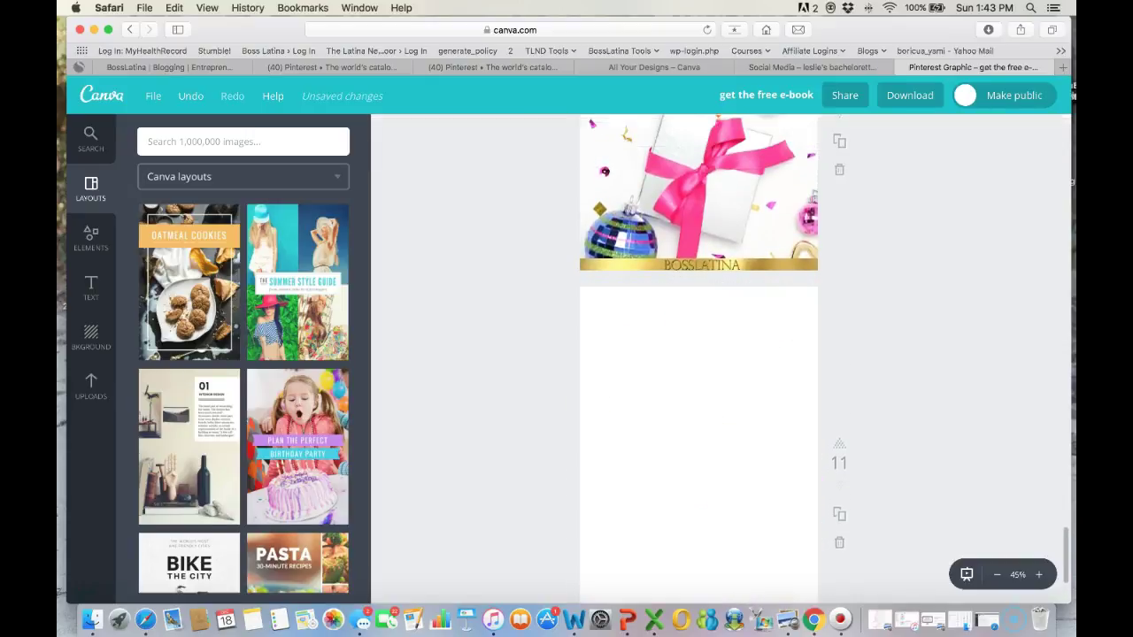
scroll(698, 354, "up", 2)
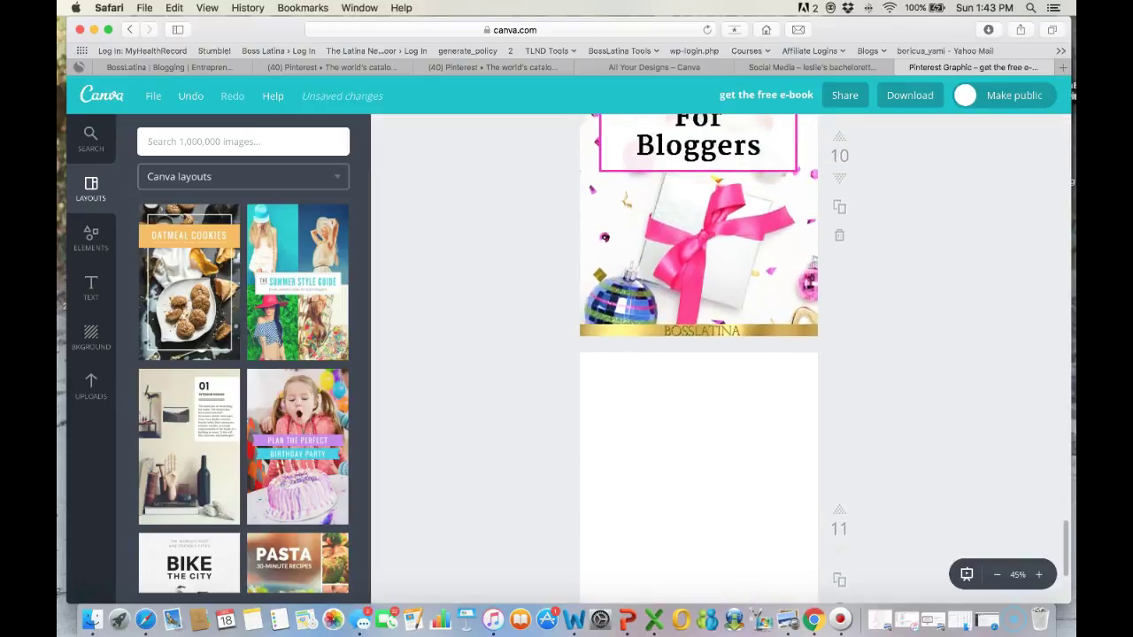
- Add the uploaded desk photo with white tulips and a laptop to blank page 11
scroll(699, 354, "down", 4)
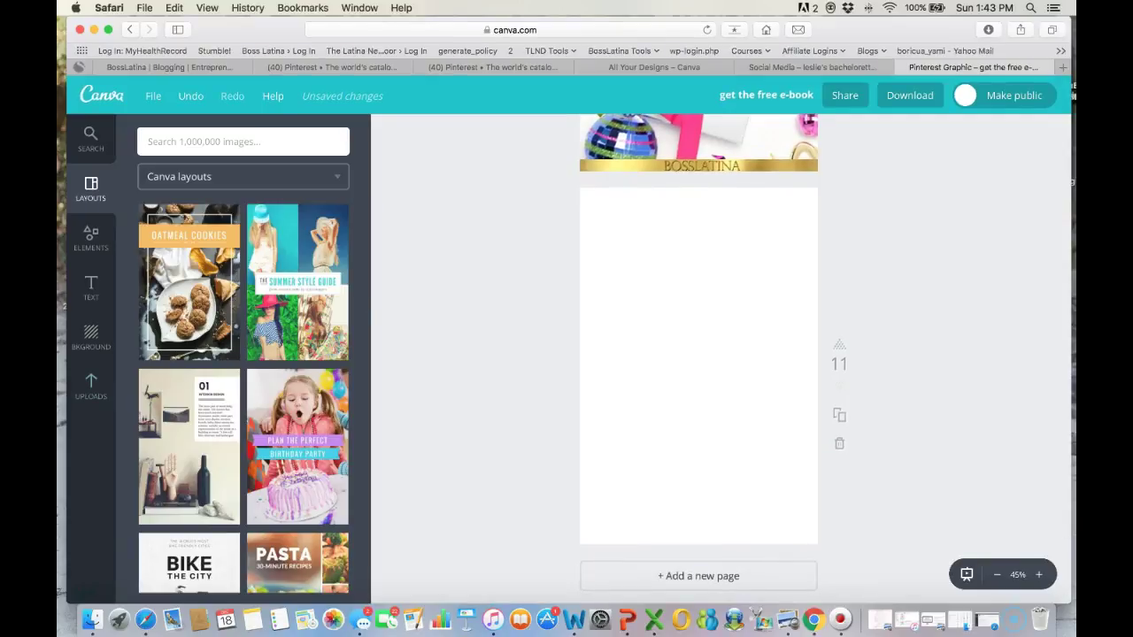
left_click(90, 387)
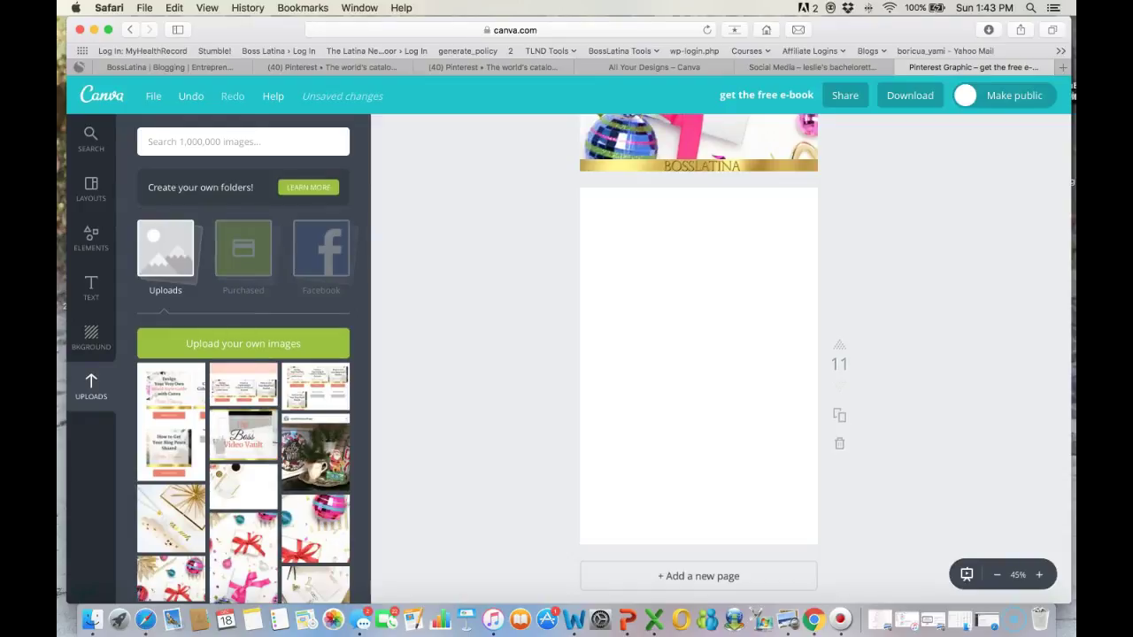
scroll(243, 381, "down", 10)
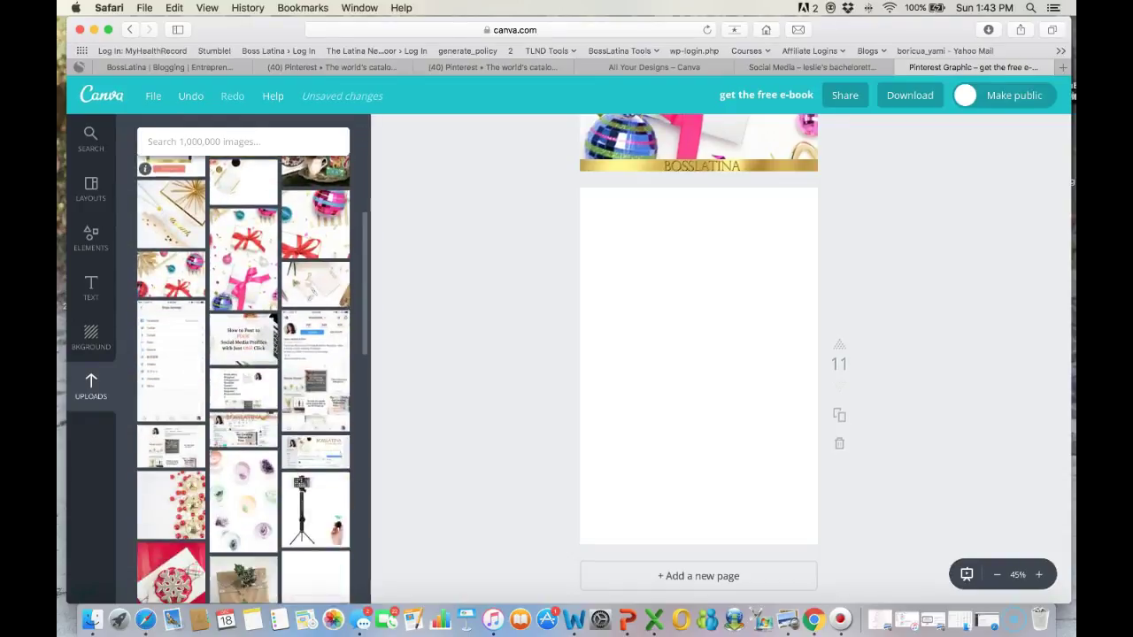
scroll(243, 380, "down", 10)
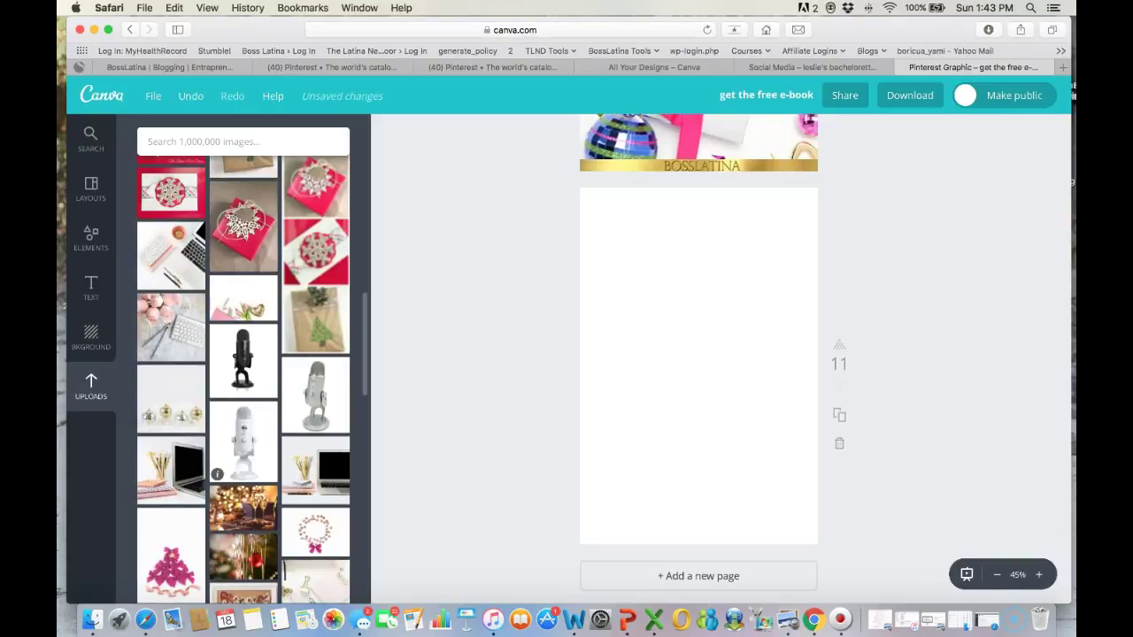
scroll(243, 380, "down", 5)
scroll(243, 407, "down", 3)
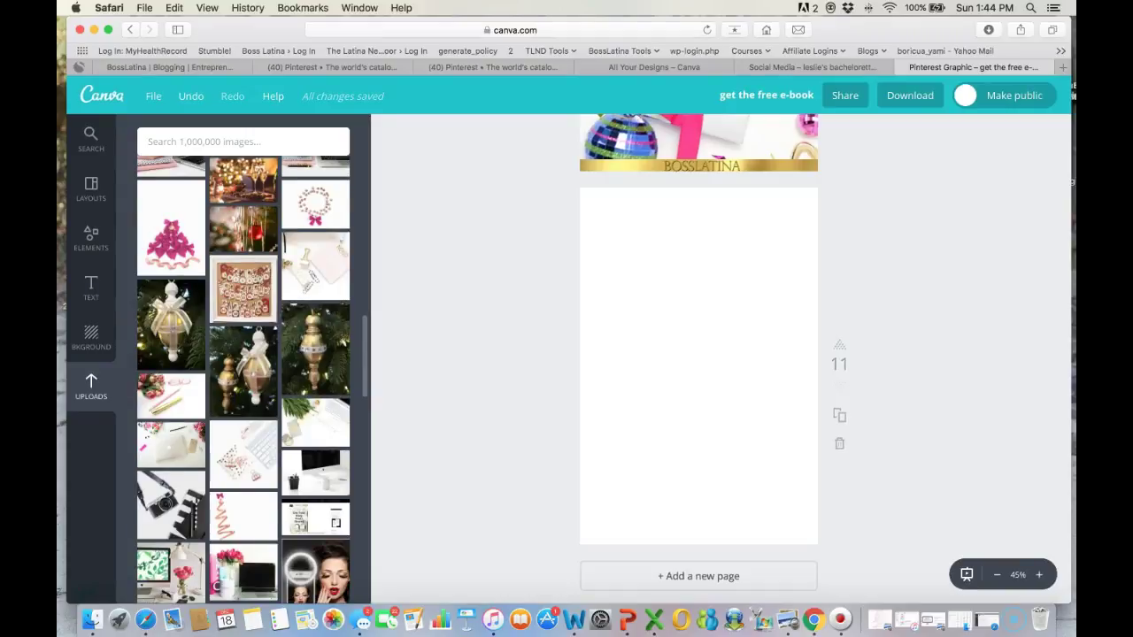
scroll(244, 424, "down", 7)
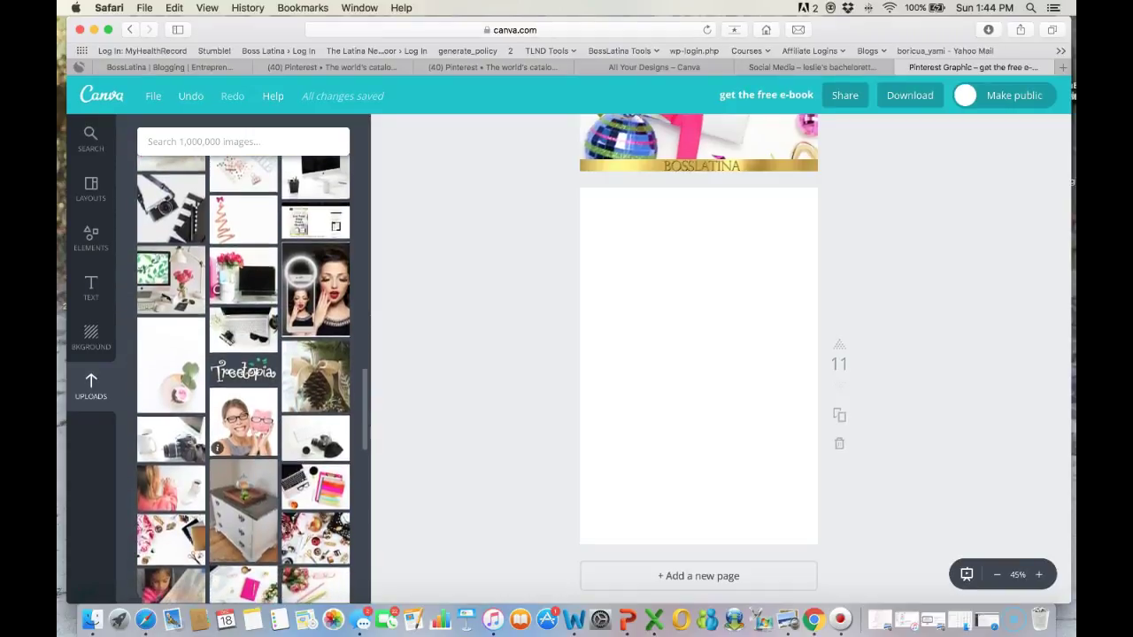
scroll(243, 381, "down", 8)
scroll(243, 381, "down", 10)
scroll(243, 380, "down", 5)
scroll(244, 381, "down", 6)
scroll(243, 380, "down", 3)
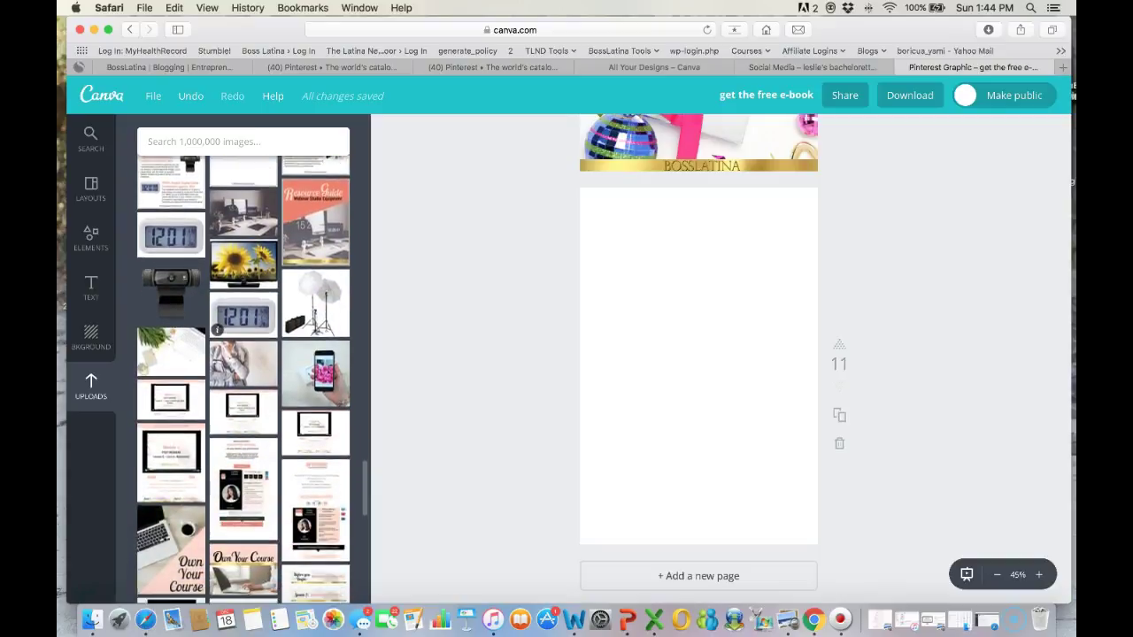
scroll(244, 381, "down", 2)
left_click(171, 332)
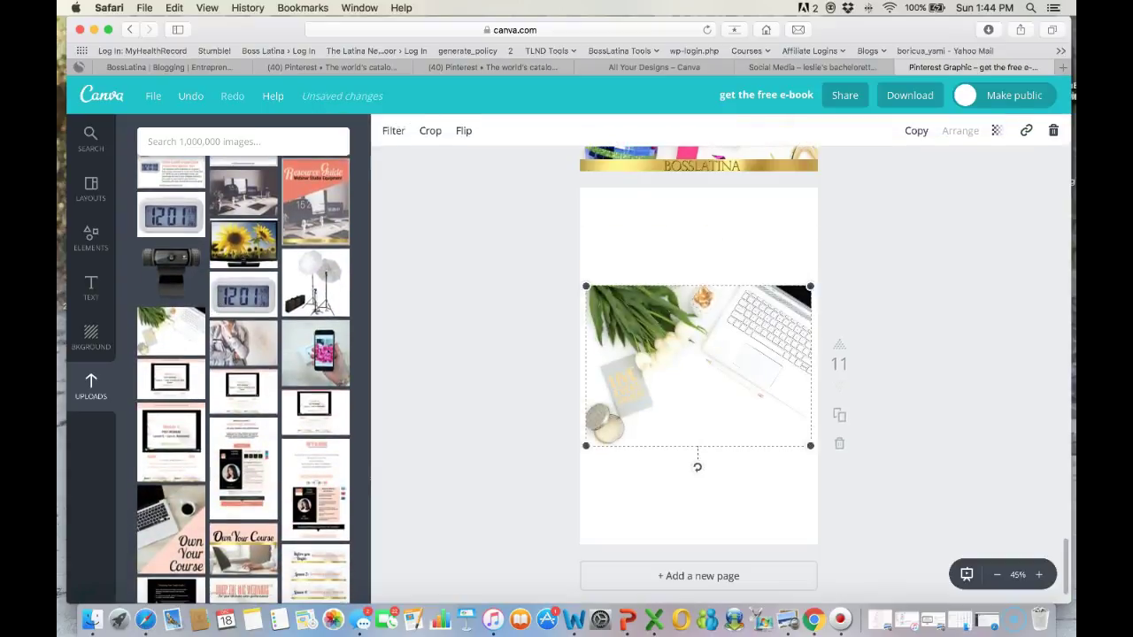
- Enlarge and reposition the tulip and laptop photo so that it fills all of page 11
left_click_drag(586, 286, 489, 216)
left_click_drag(650, 331, 662, 302)
left_click(920, 318)
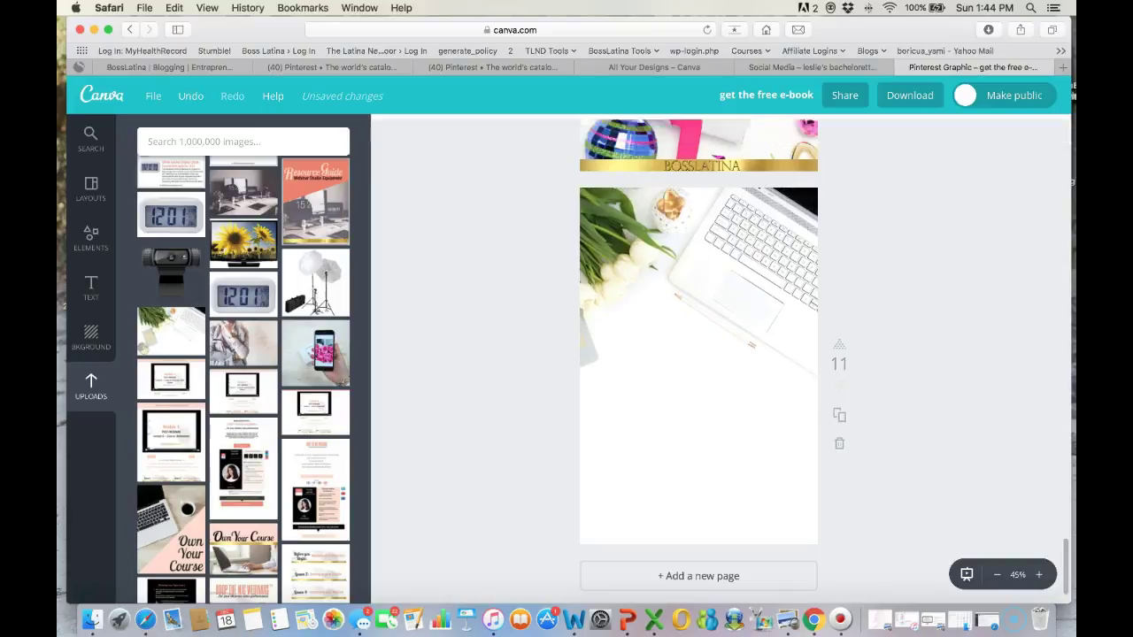
- Add a square shape over the page 11 photo and stretch it into a tall rectangle with a narrow even margin around it
scroll(698, 354, "up", 10)
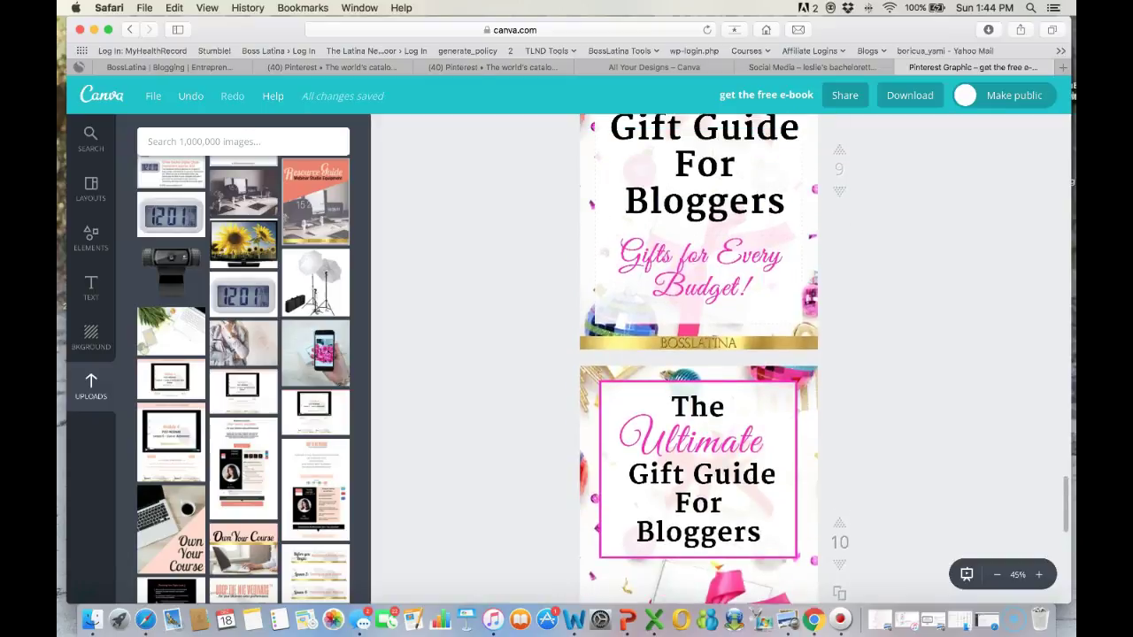
scroll(698, 354, "down", 8)
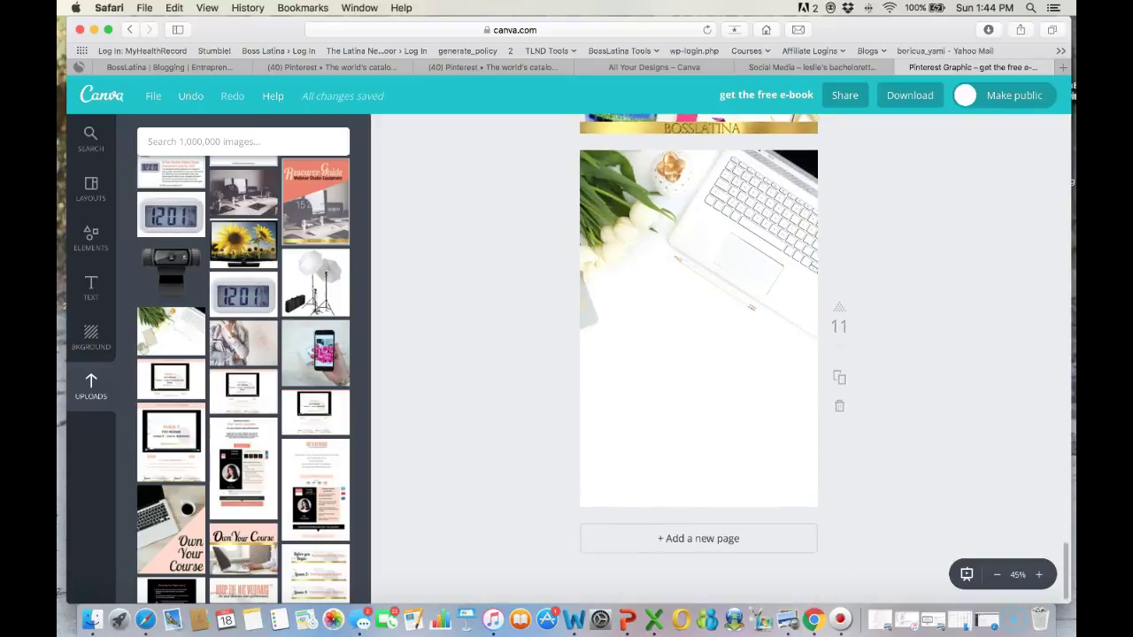
left_click(91, 238)
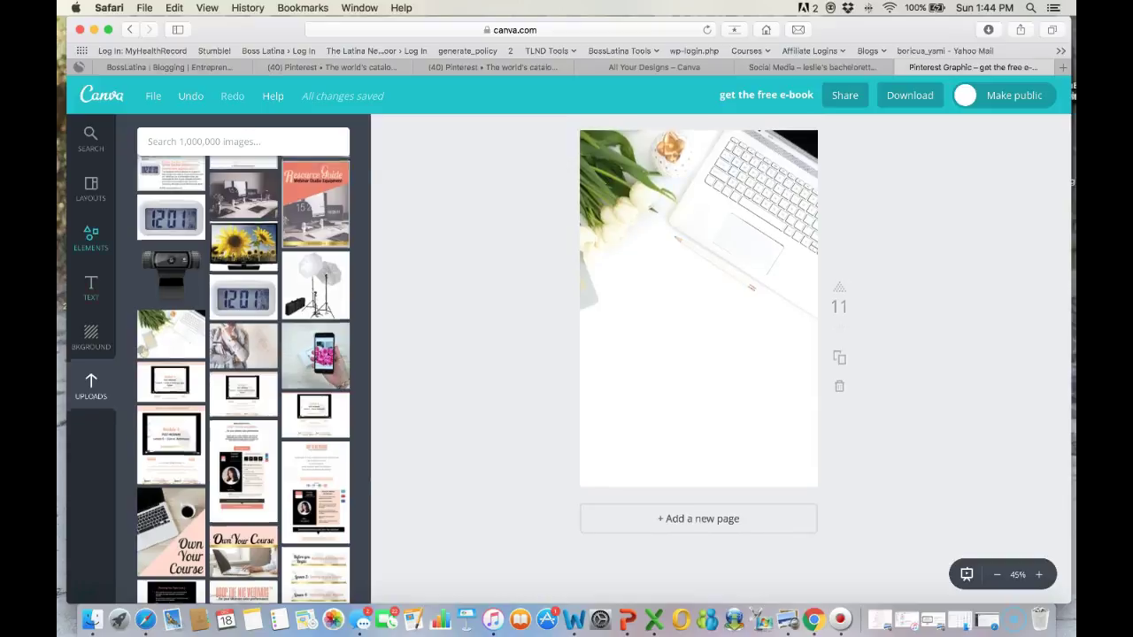
left_click(165, 298)
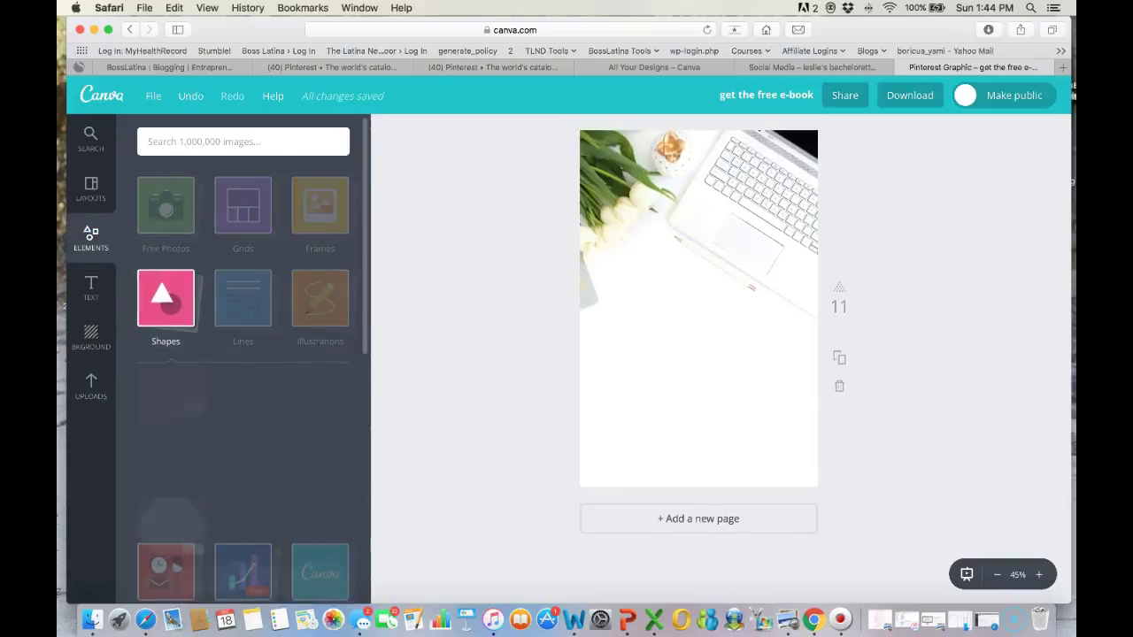
left_click(171, 416)
left_click_drag(590, 308, 595, 308)
left_click_drag(806, 308, 803, 308)
scroll(803, 308, "up", 1)
scroll(802, 347, "up", 2)
left_click_drag(698, 319, 698, 264)
scroll(698, 263, "down", 3)
left_click_drag(698, 412, 698, 469)
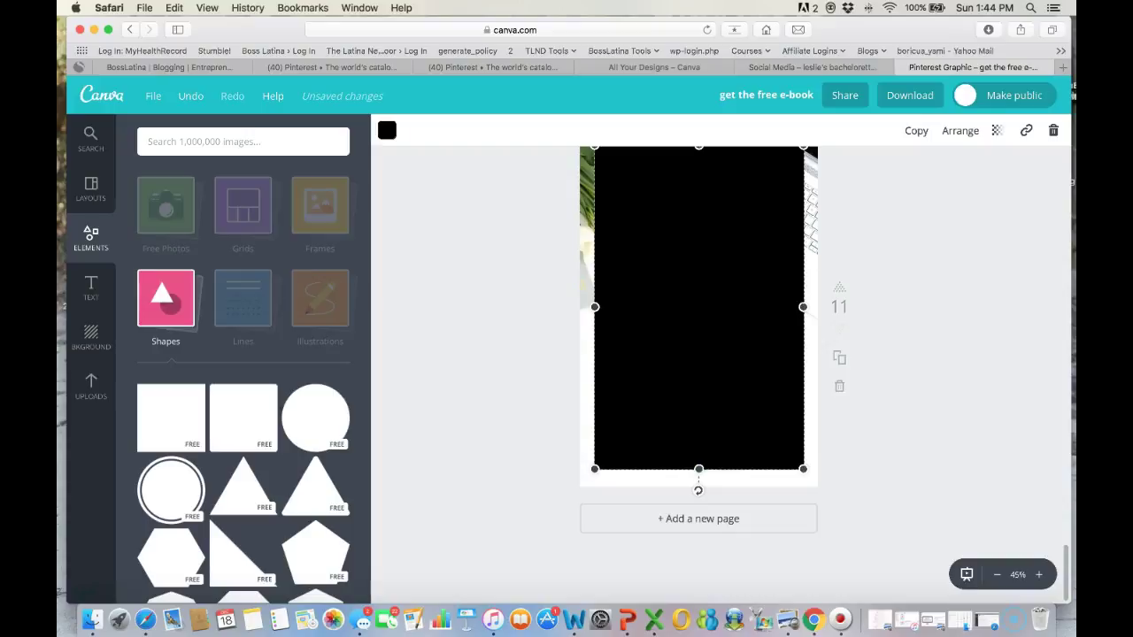
- Recolor the rectangle on page 11 white and set its transparency to 71
left_click(386, 130)
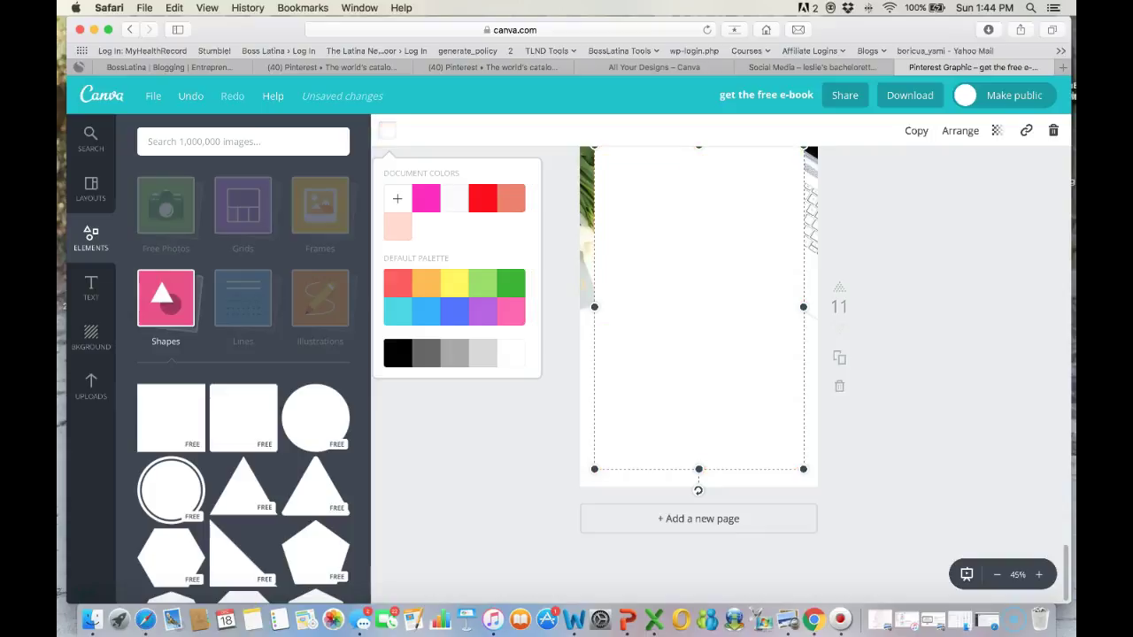
left_click(995, 130)
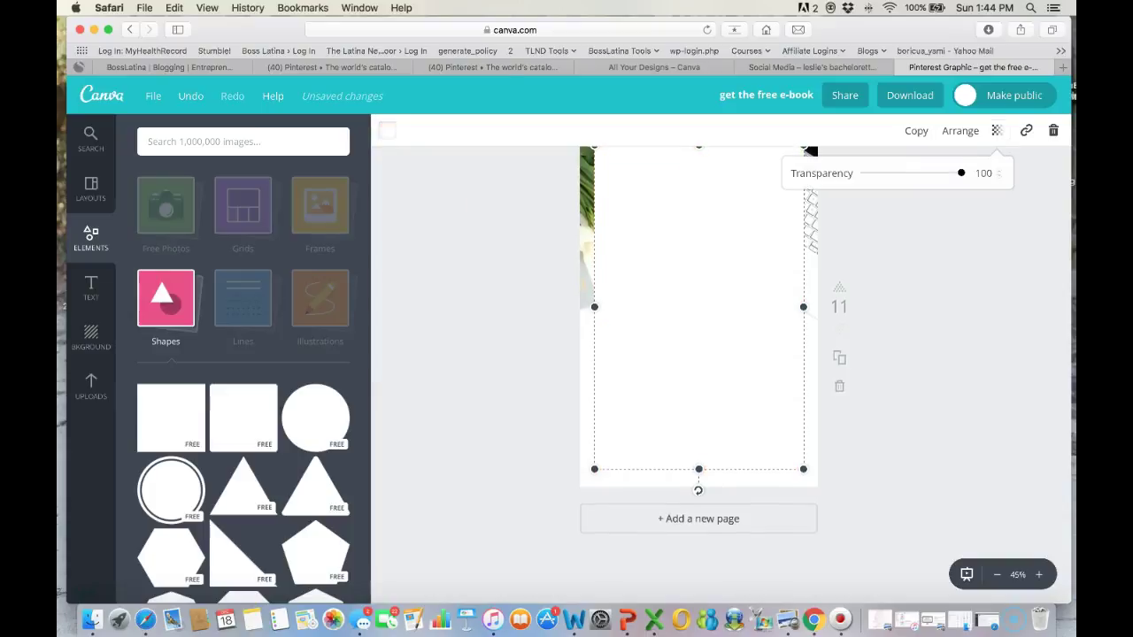
left_click_drag(963, 173, 930, 172)
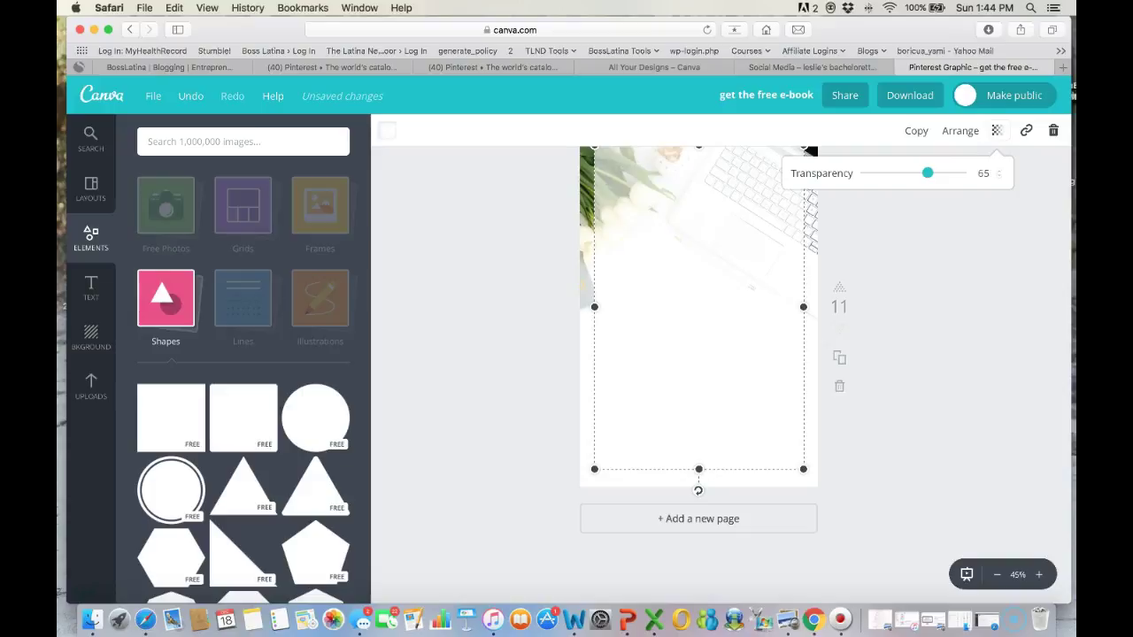
left_click_drag(929, 173, 930, 172)
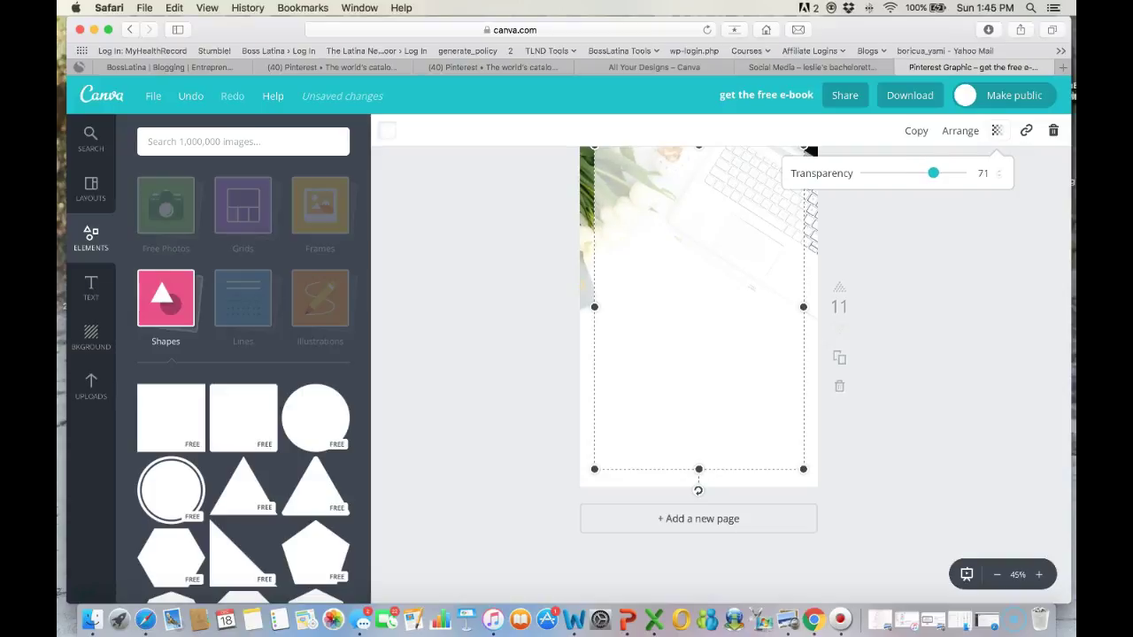
- Check the white overlay's transparency on page 9 and match it on the page 11 rectangle by setting 88
scroll(698, 372, "up", 10)
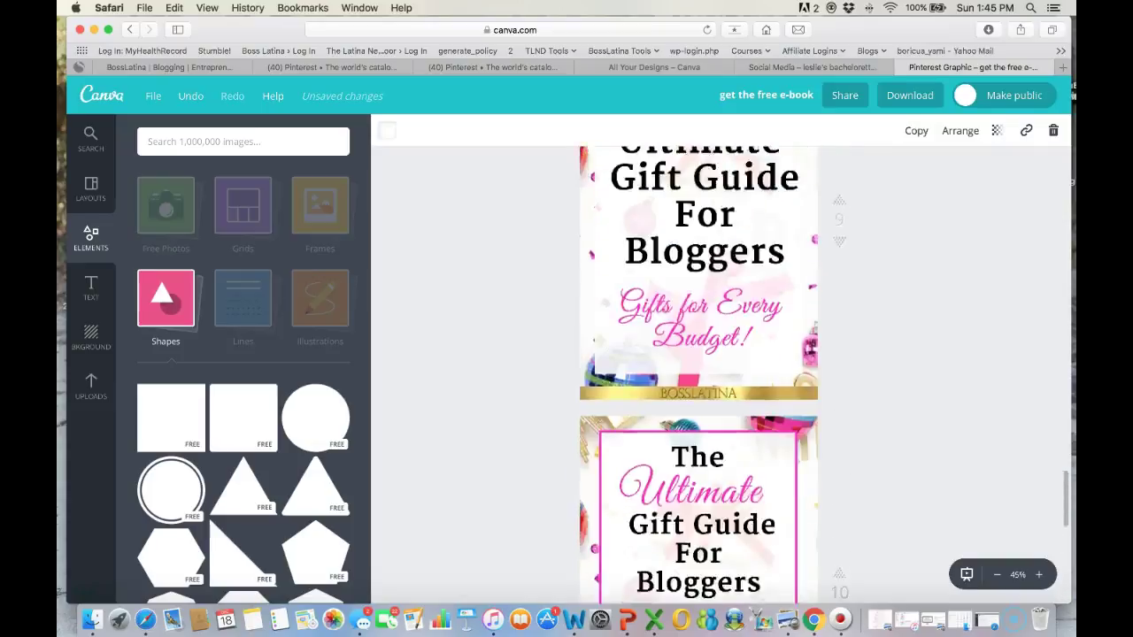
left_click(699, 581)
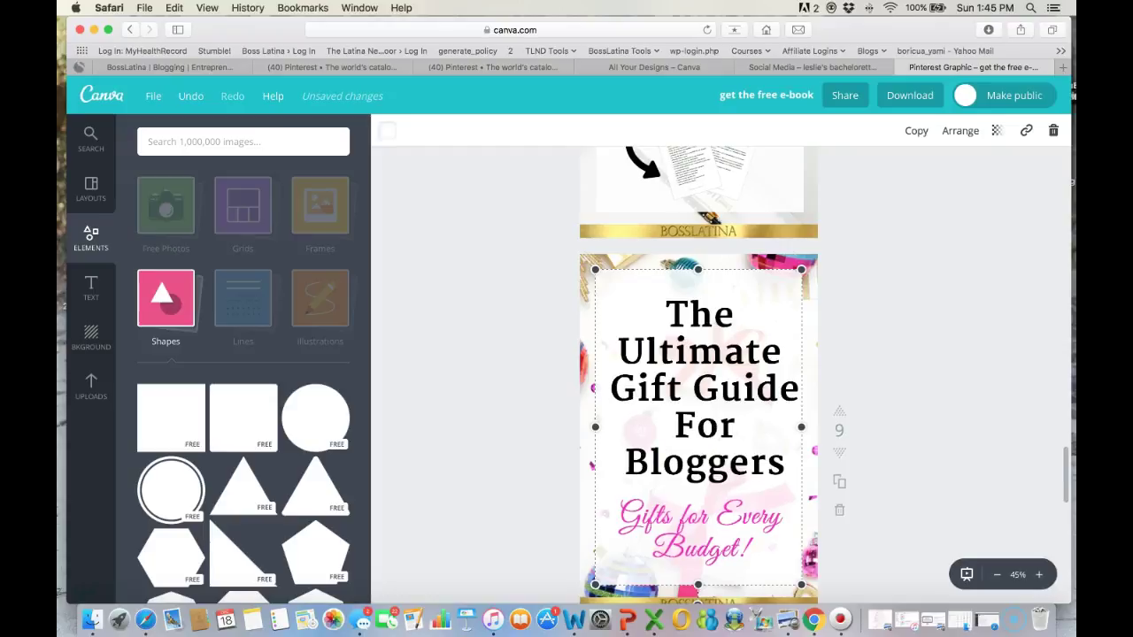
left_click(996, 130)
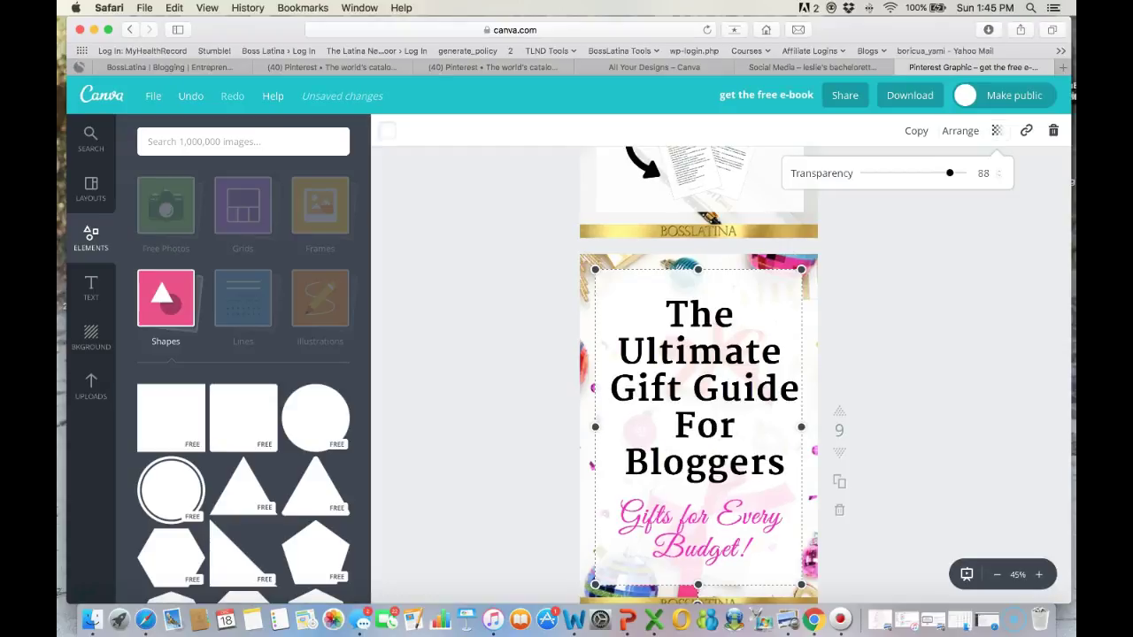
scroll(698, 372, "down", 10)
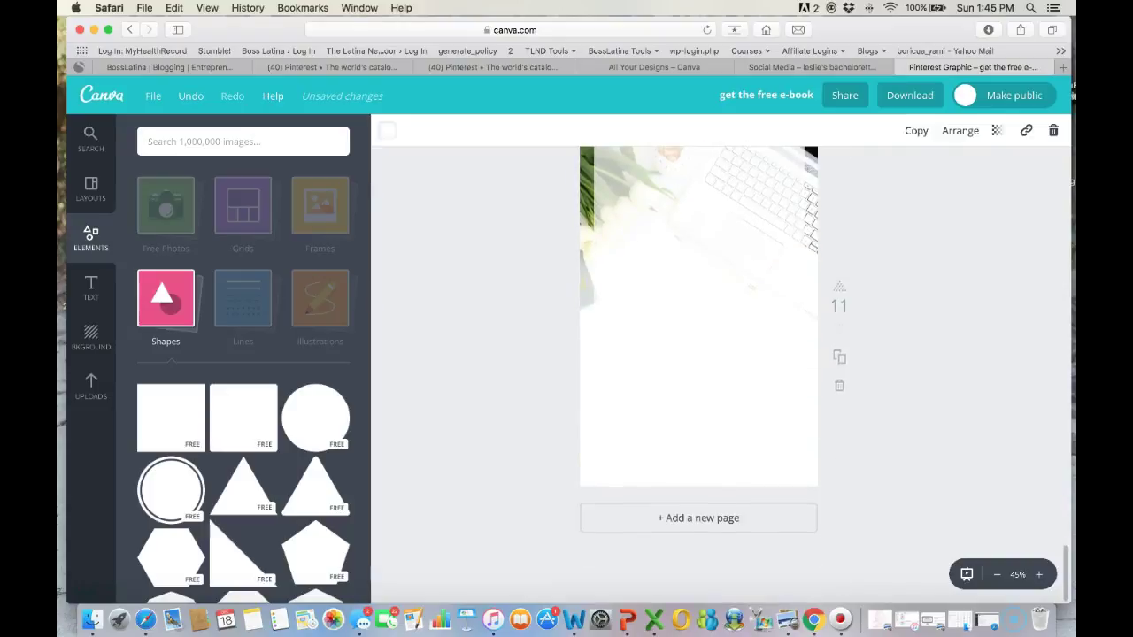
left_click(995, 130)
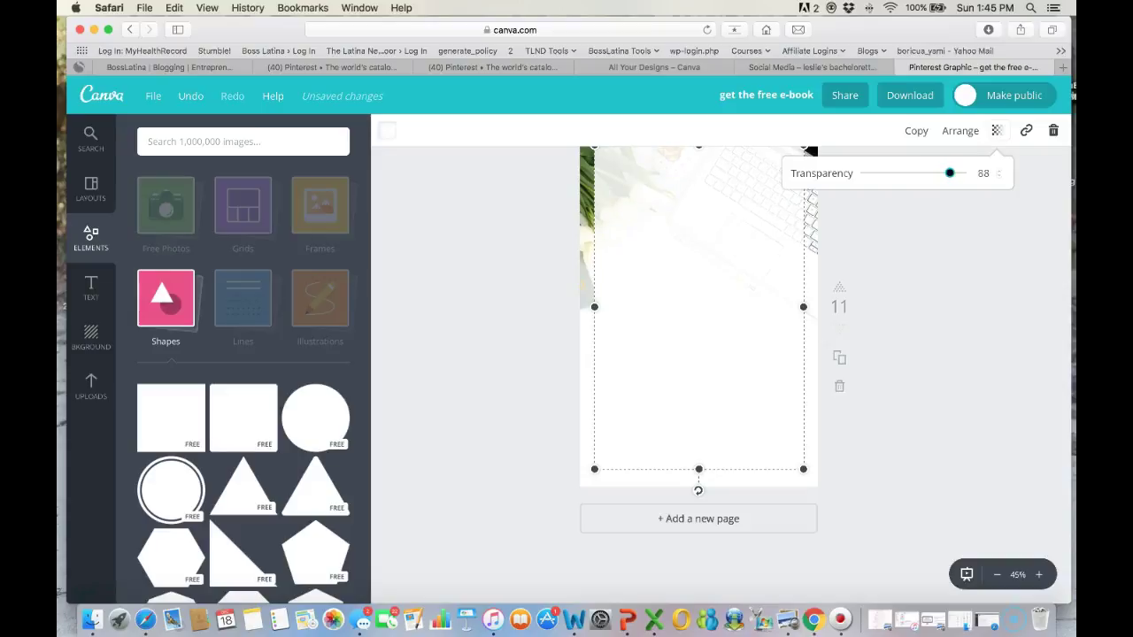
scroll(698, 354, "up", 2)
scroll(698, 354, "down", 2)
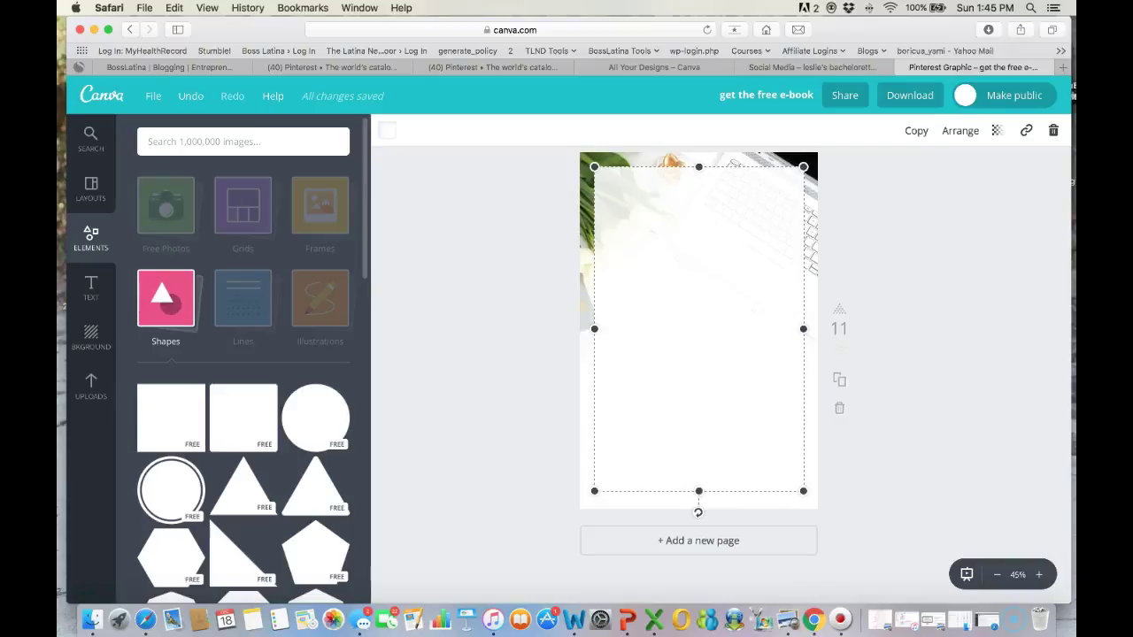
- Add a heading reading "How to Create Pinterest Pins" to page 11, broken into the lines "How to", "Create Pinterest" and "Pins"
left_click(91, 285)
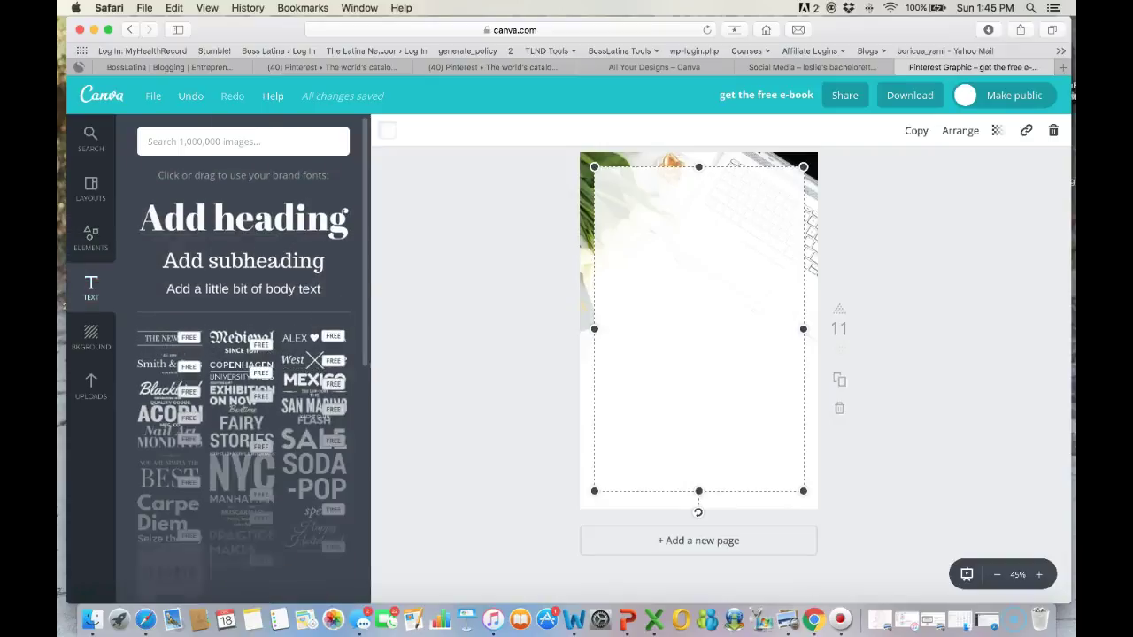
left_click(243, 217)
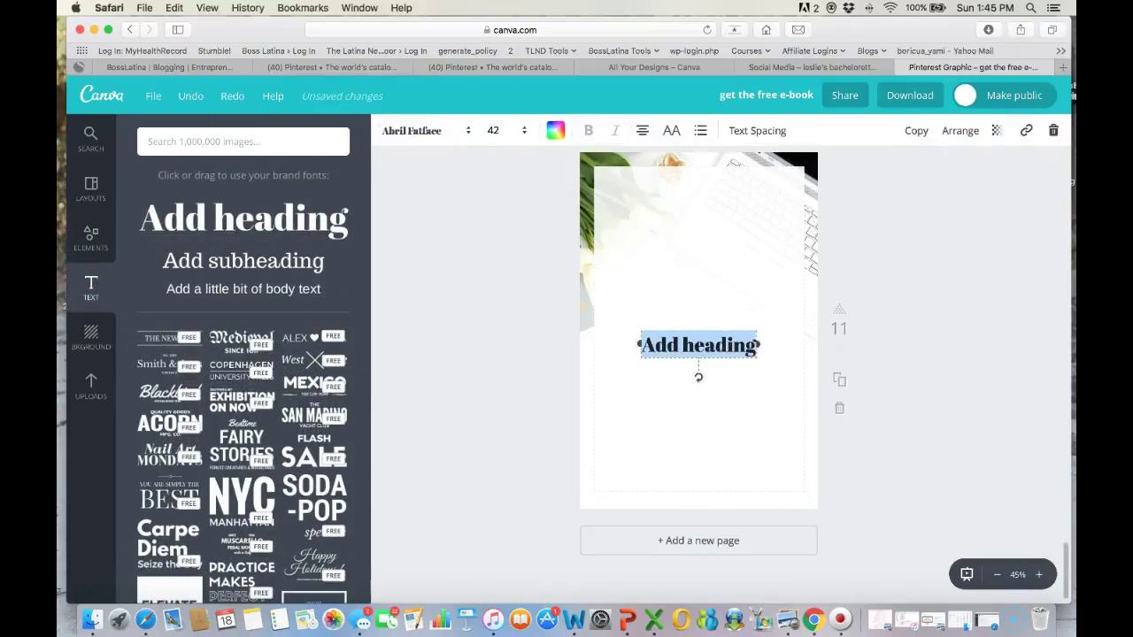
type("How OT")
key("BackSpace")
key("BackSpace")
key("BackSpace")
type("to Create")
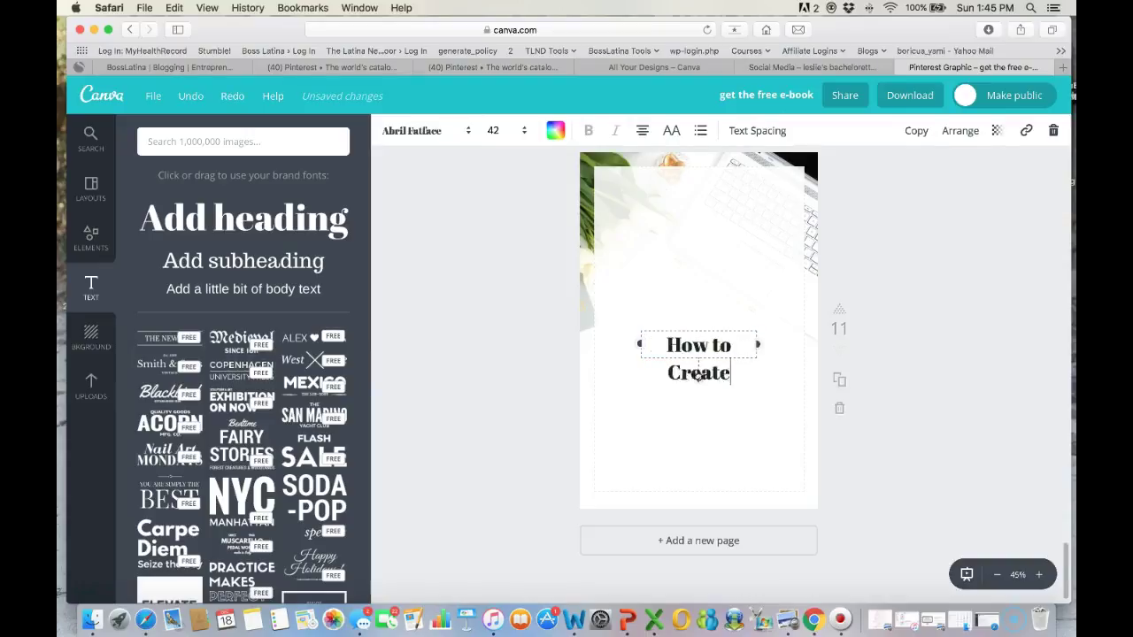
type(" Pinteret")
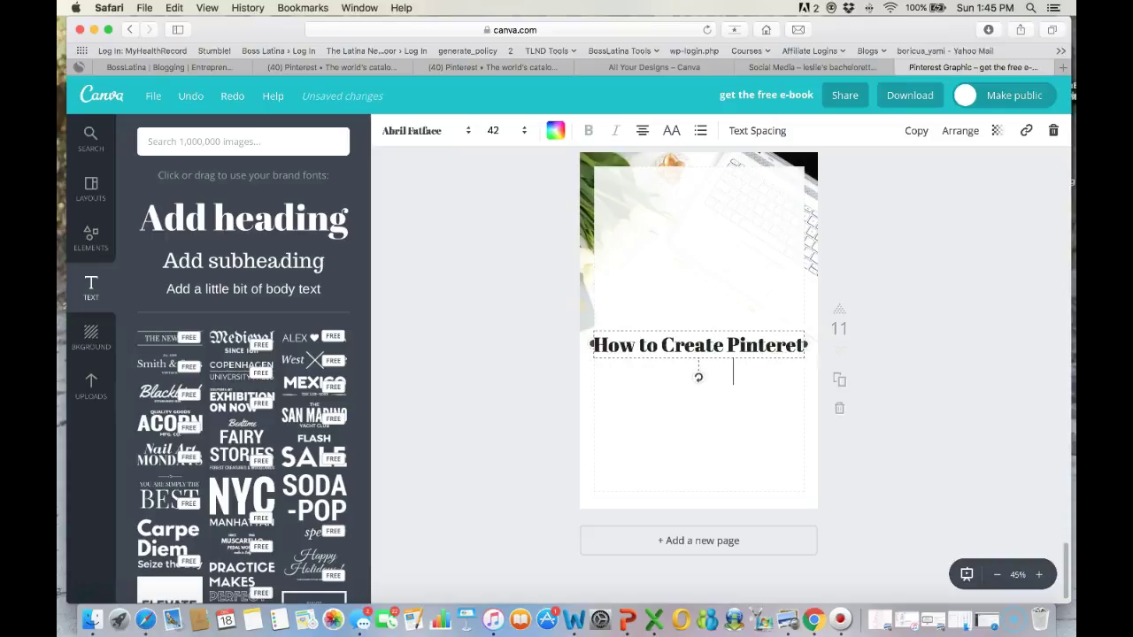
key("BackSpace")
type("st Pins")
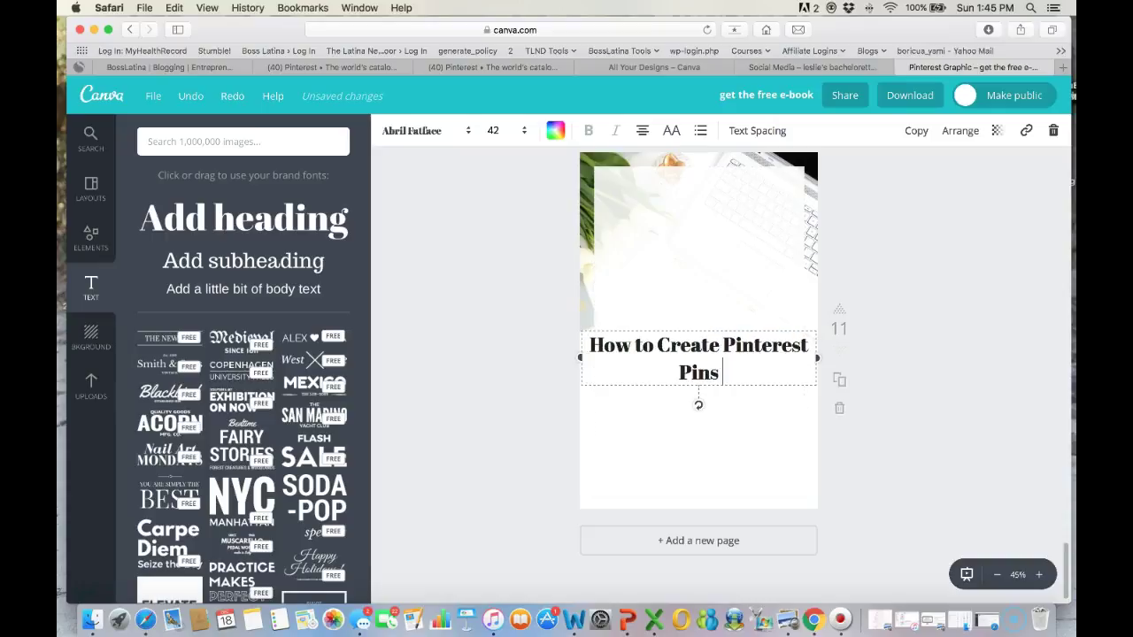
key("Return")
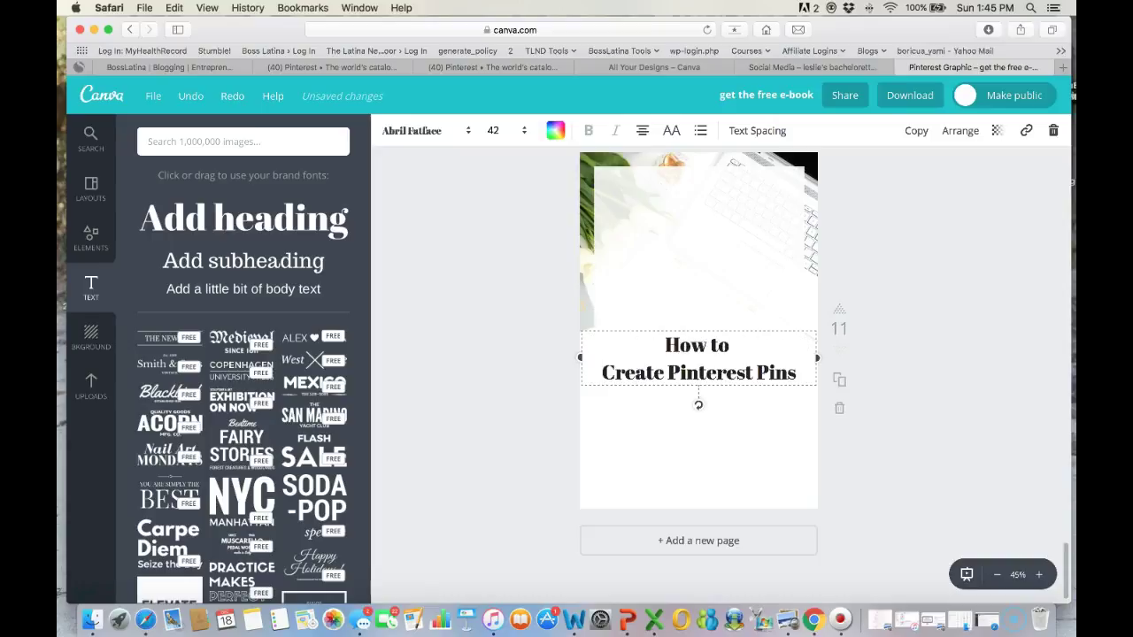
key("Return")
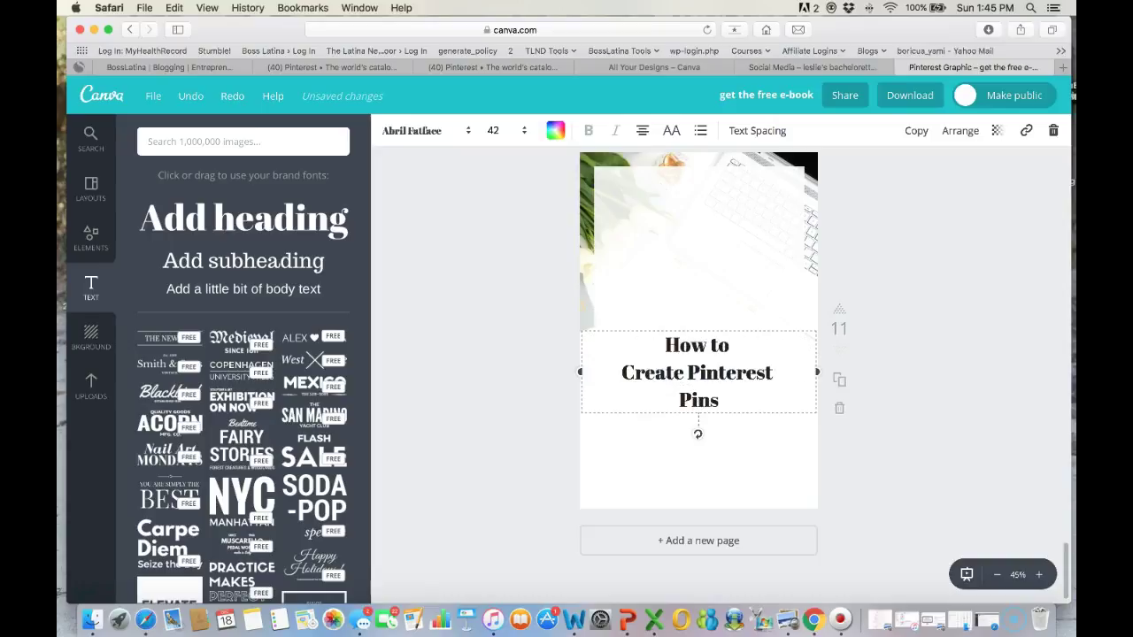
- Change the font of the "How to Create Pinterest Pins" heading to Merriweather
left_click(416, 130)
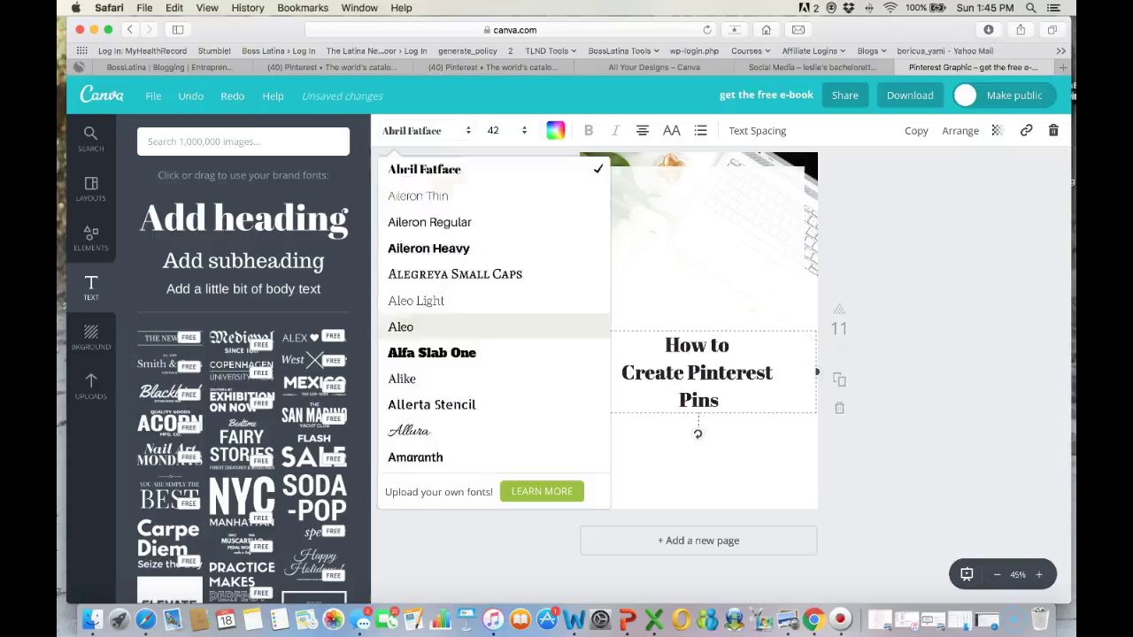
scroll(442, 324, "down", 5)
scroll(477, 337, "down", 8)
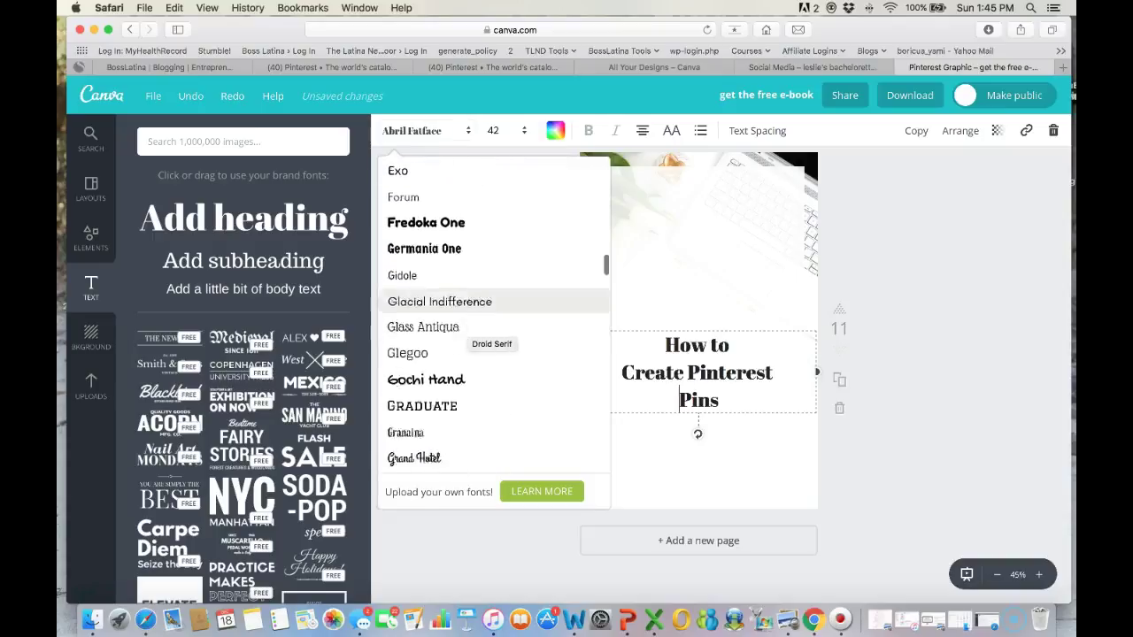
scroll(496, 336, "down", 10)
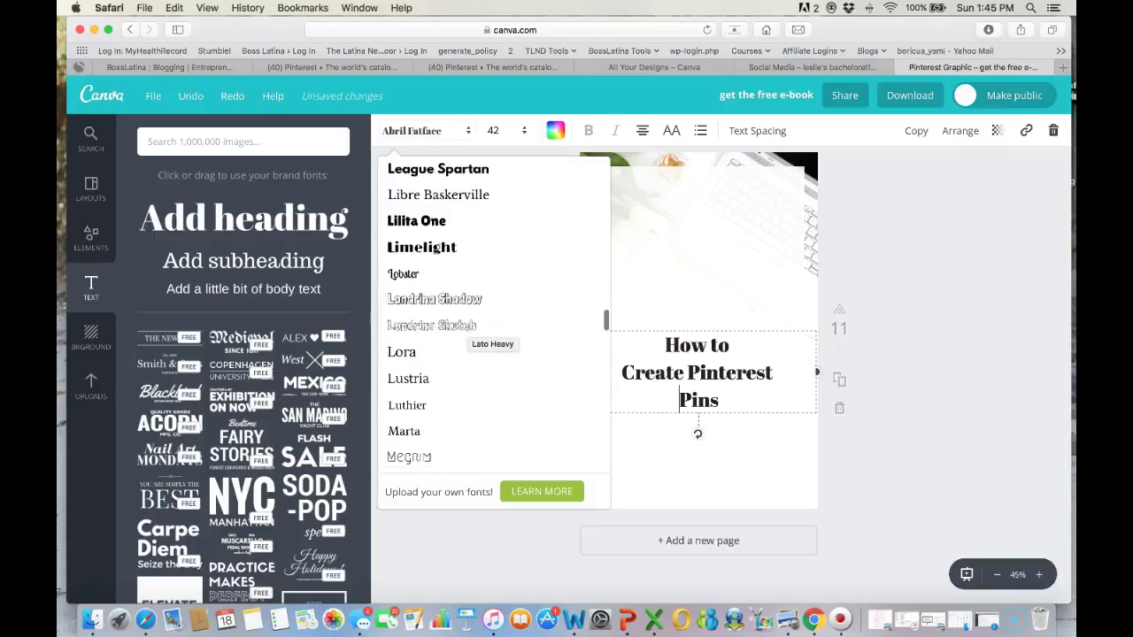
left_click(429, 405)
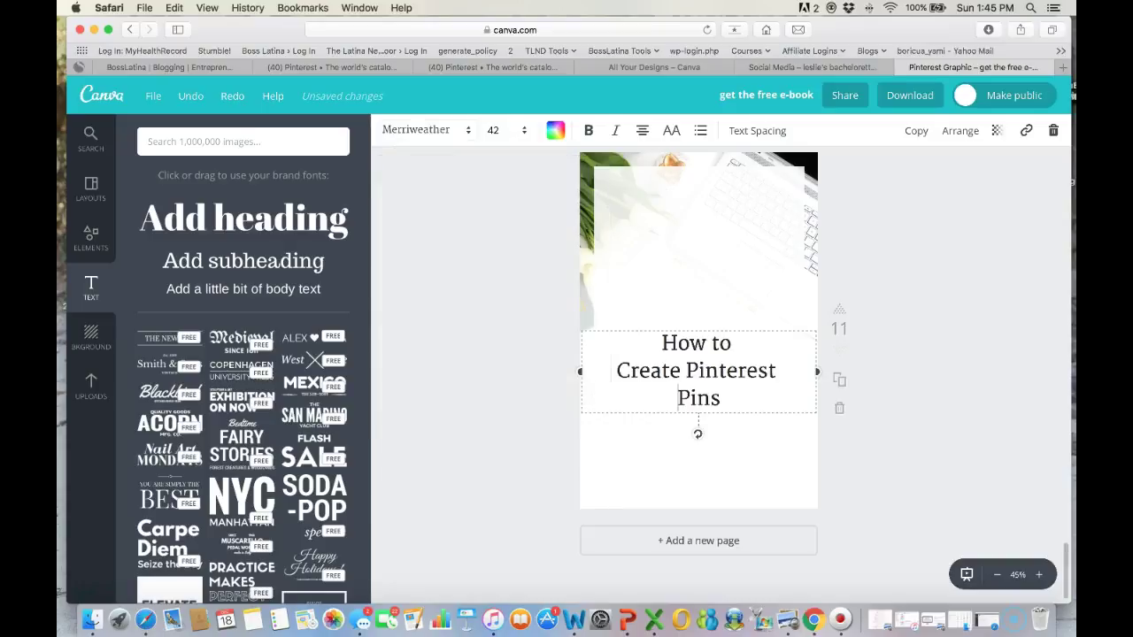
- Make the page 11 heading bold at size 80 and move it up onto the white overlay
key("super+b")
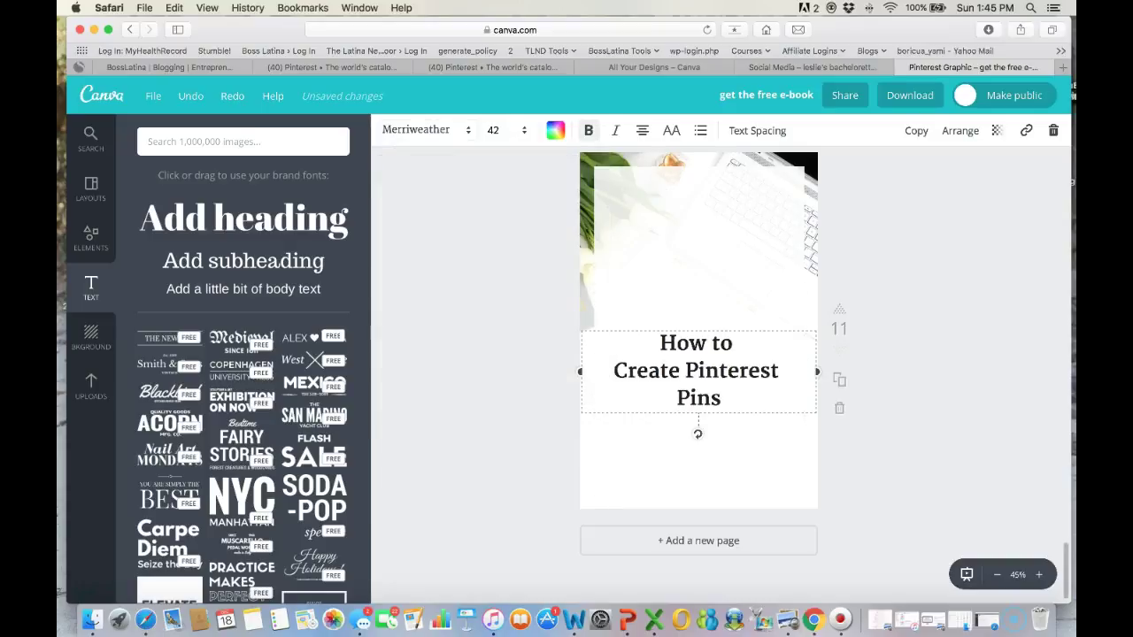
left_click(508, 453)
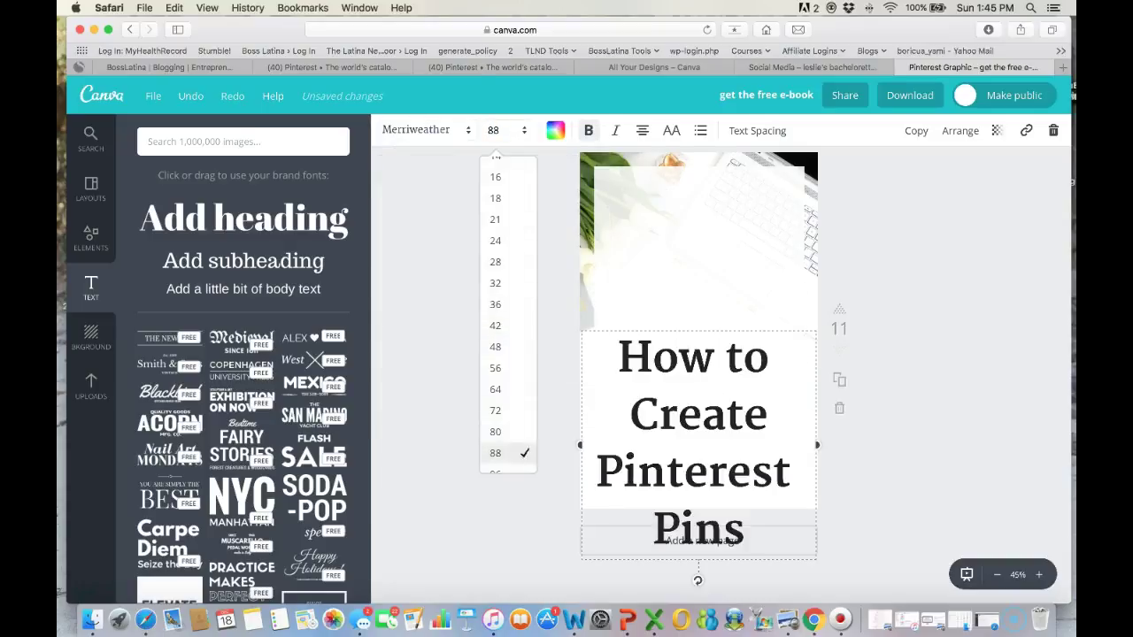
left_click(494, 130)
type("80")
key("Return")
left_click_drag(698, 434, 699, 303)
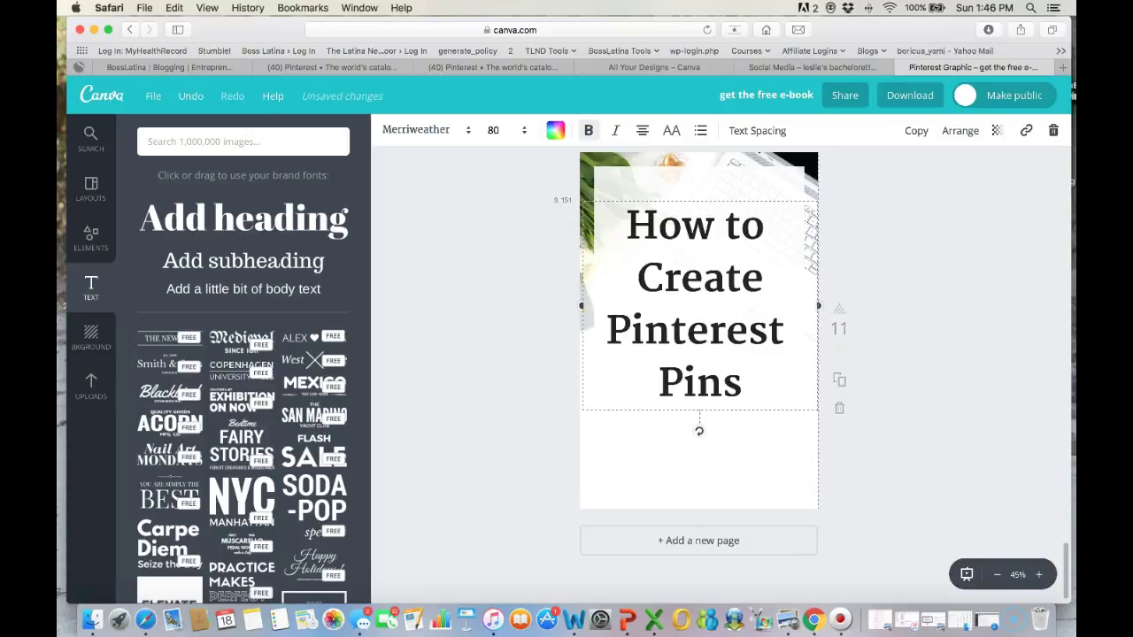
- Recolor the word "Pinterest" in the heading with the coral document color
triple_click(708, 330)
left_click(709, 329)
left_click_drag(785, 330, 607, 330)
left_click(555, 130)
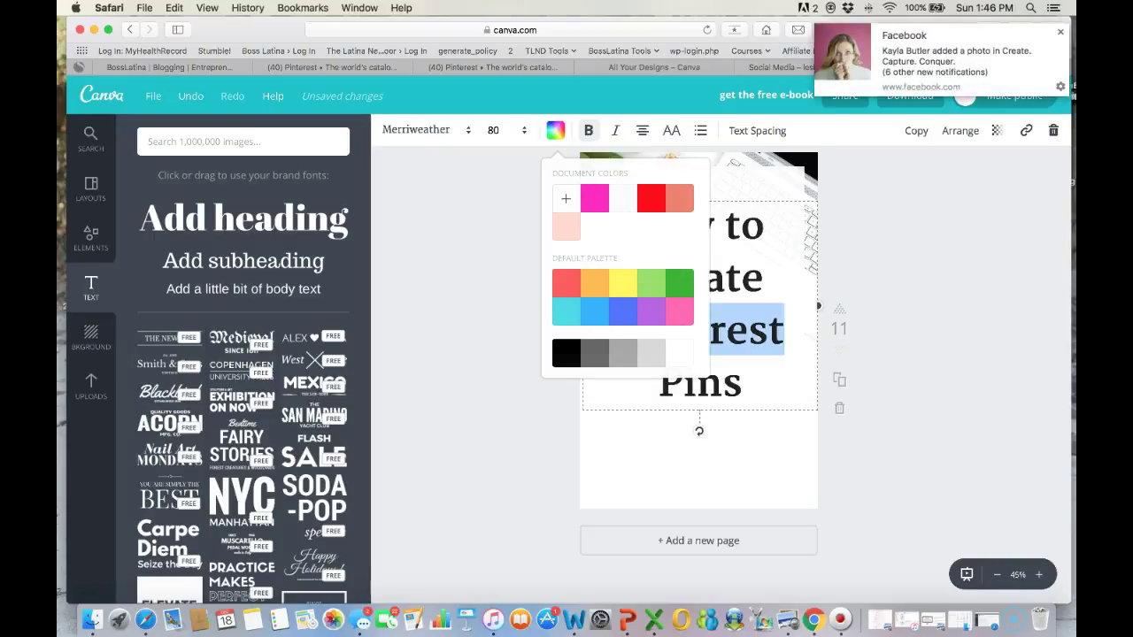
left_click(679, 198)
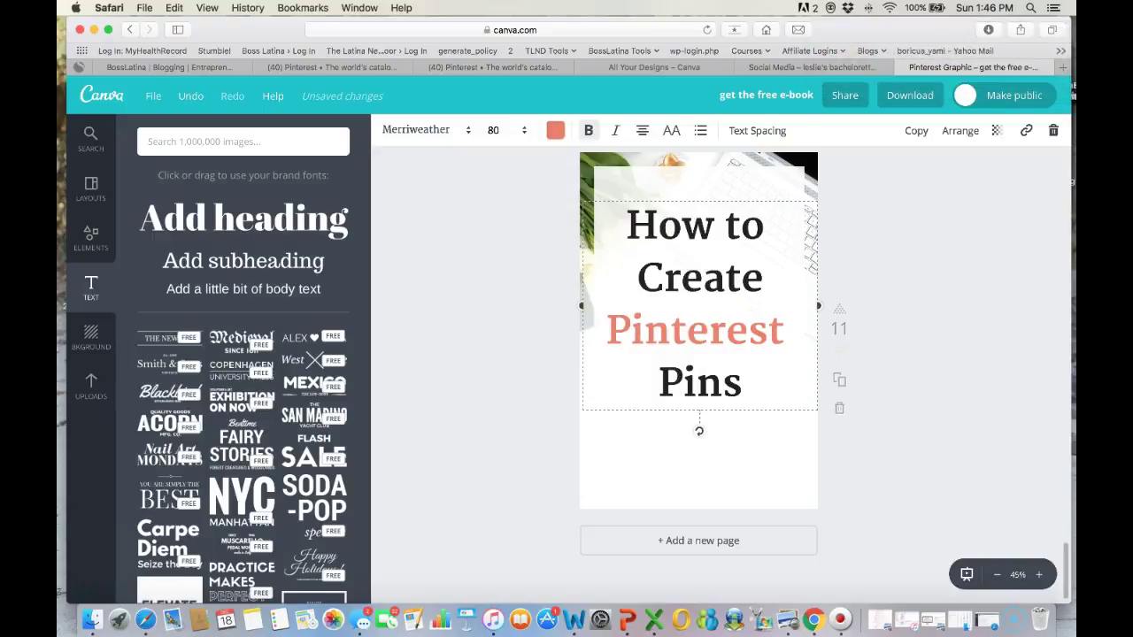
- Tighten the heading's line height to 1.1
left_click(995, 130)
left_click(963, 130)
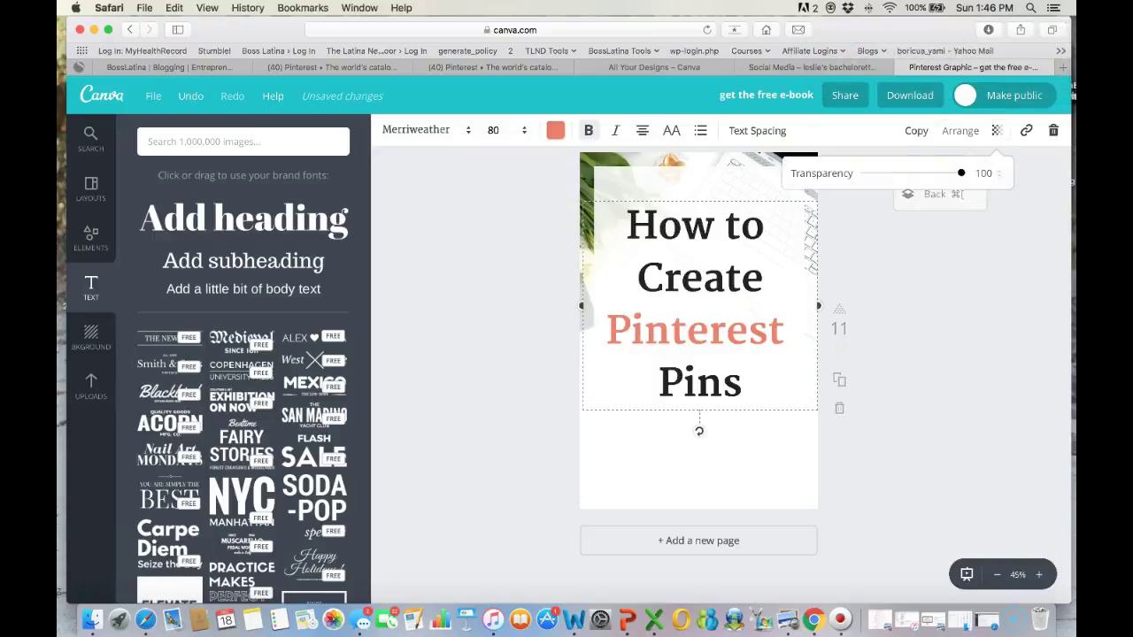
left_click(756, 130)
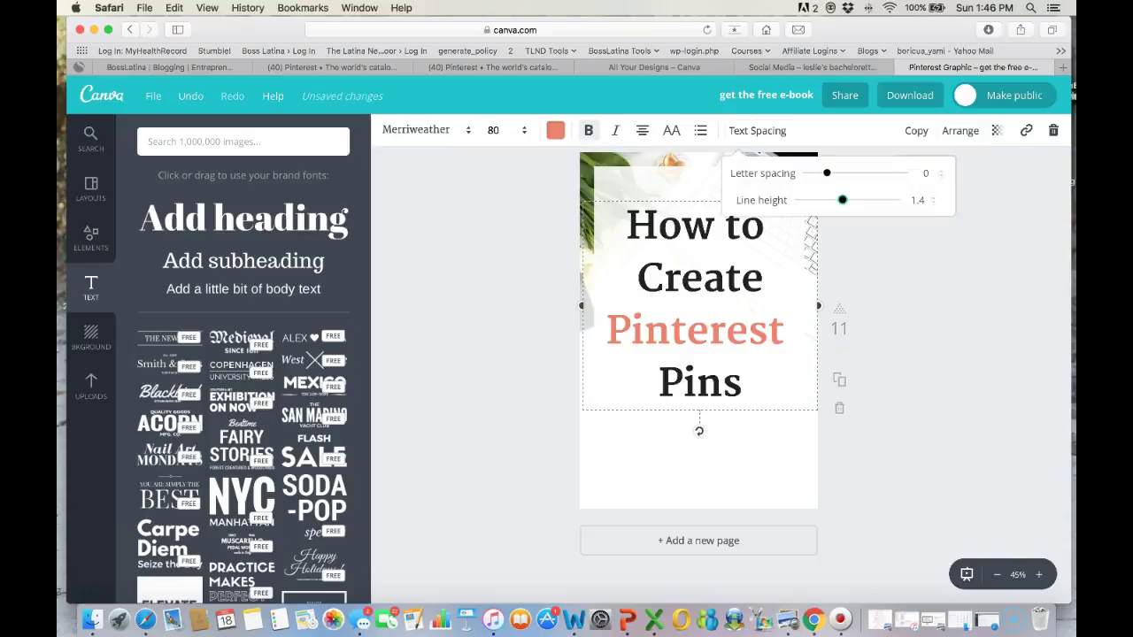
left_click_drag(841, 200, 826, 200)
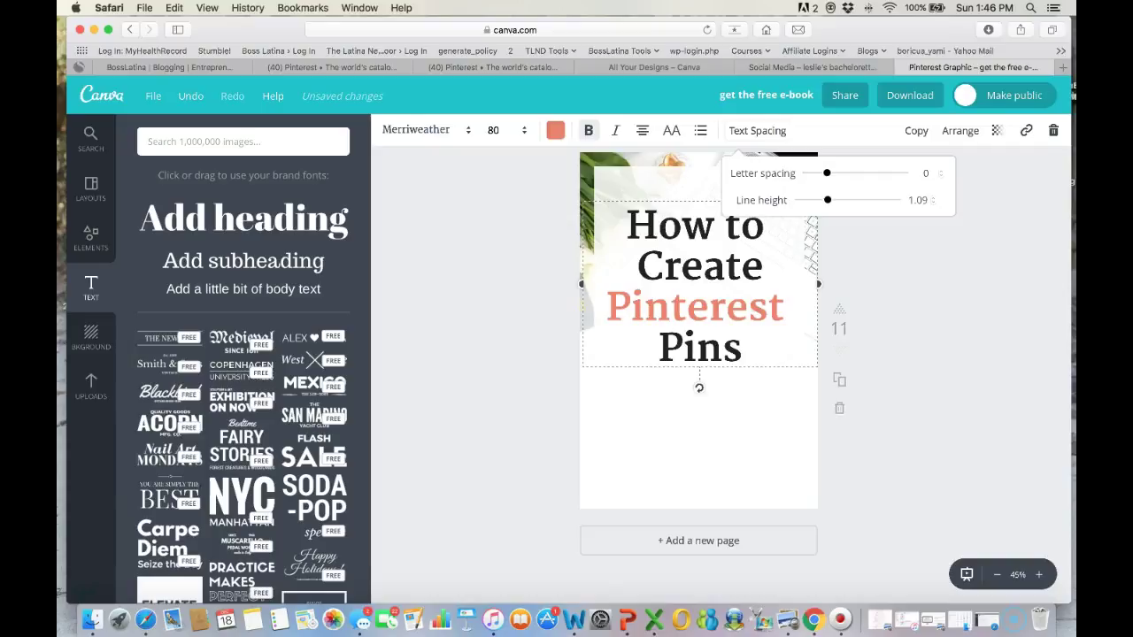
left_click_drag(827, 173, 827, 200)
scroll(826, 200, "down", 2)
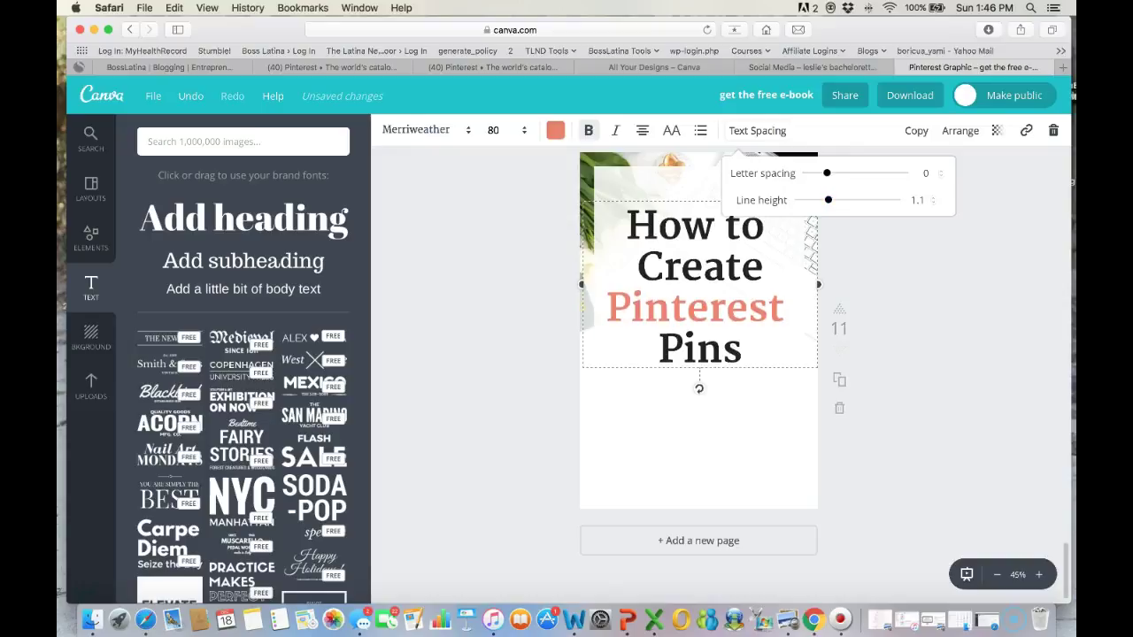
key("Escape")
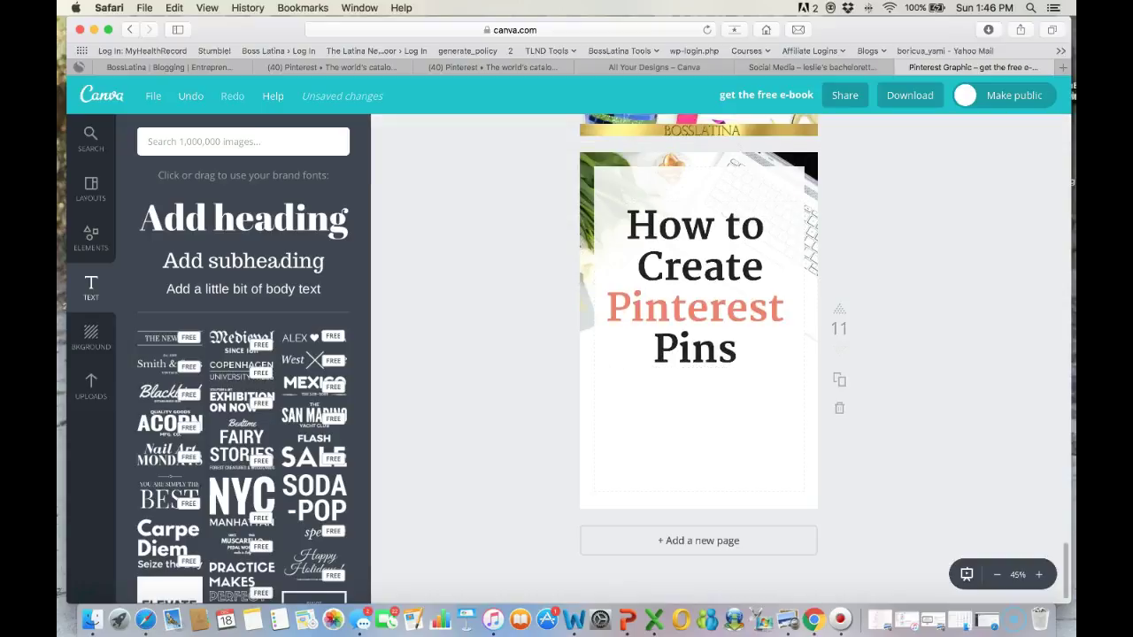
- Extend the heading with the lines "for your" and "Blog" and position it within the white overlay
left_click_drag(694, 283, 701, 331)
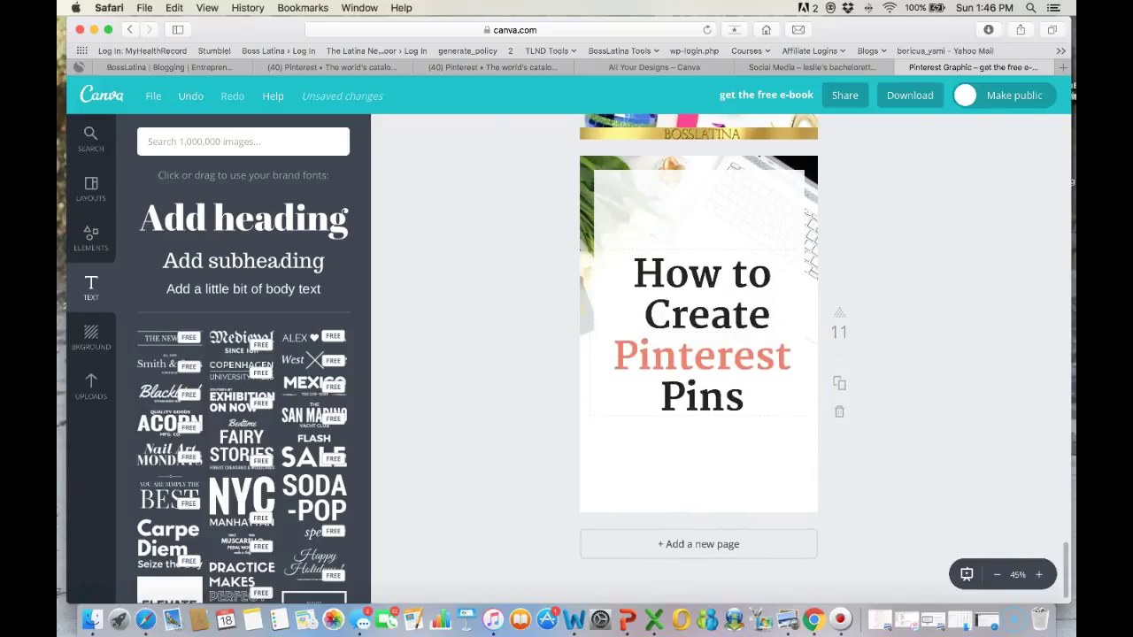
left_click(748, 397)
type("f")
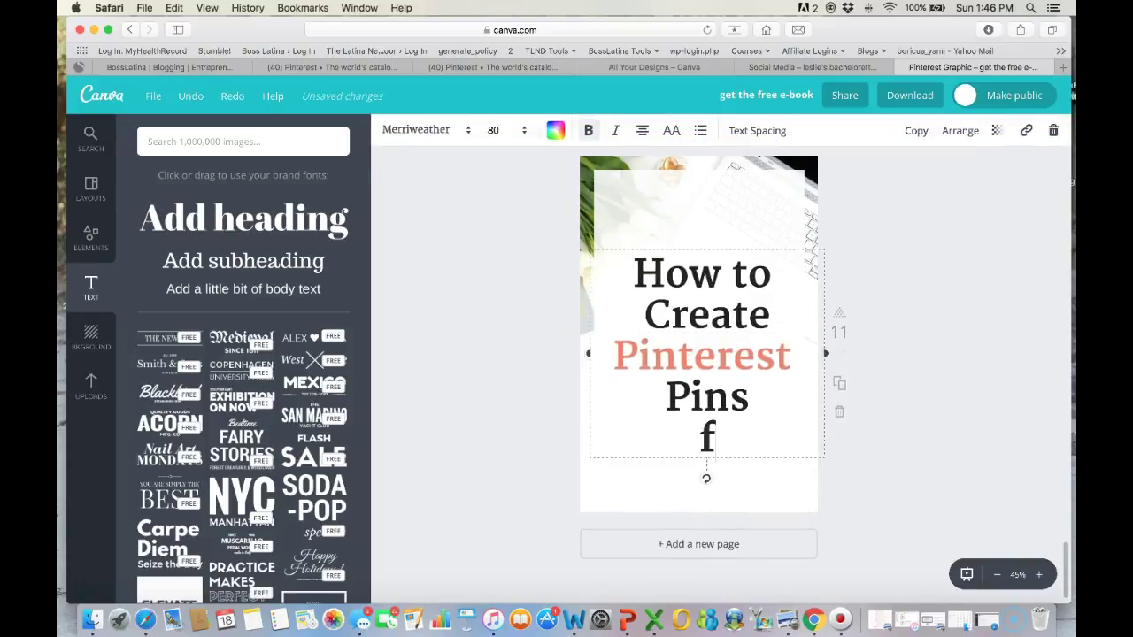
type("or your")
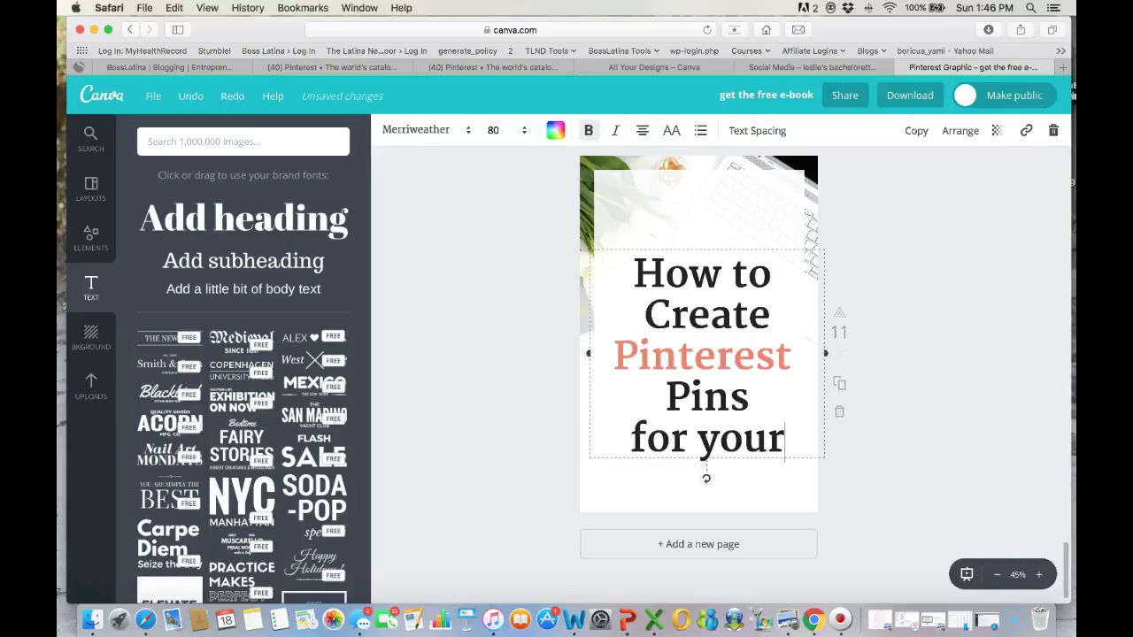
key("Return")
type("Blog")
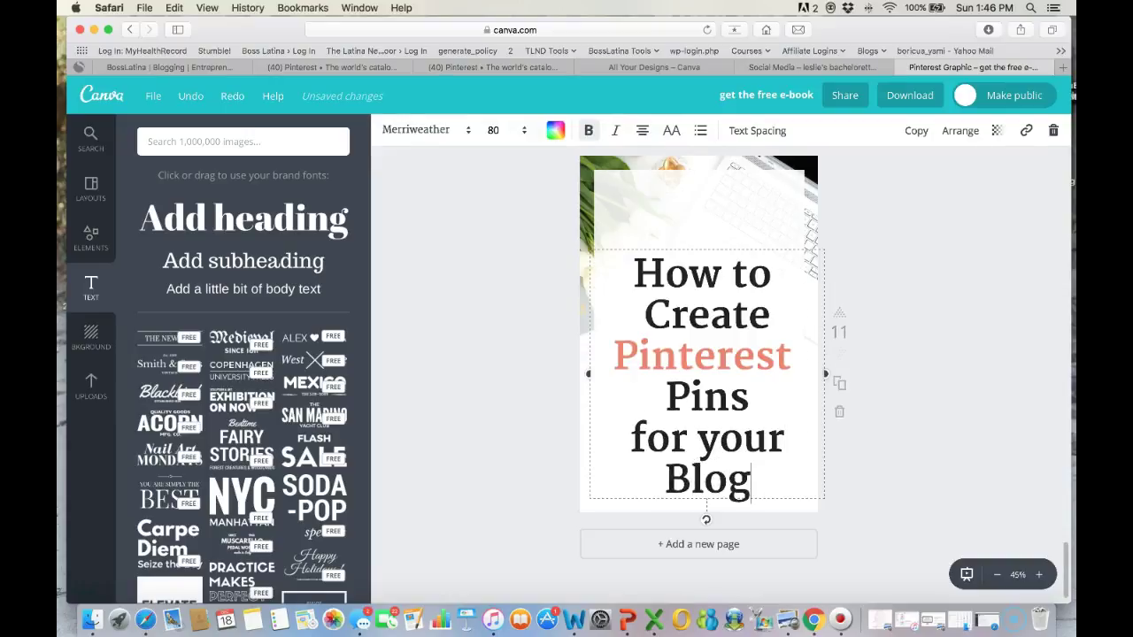
left_click_drag(707, 374, 699, 328)
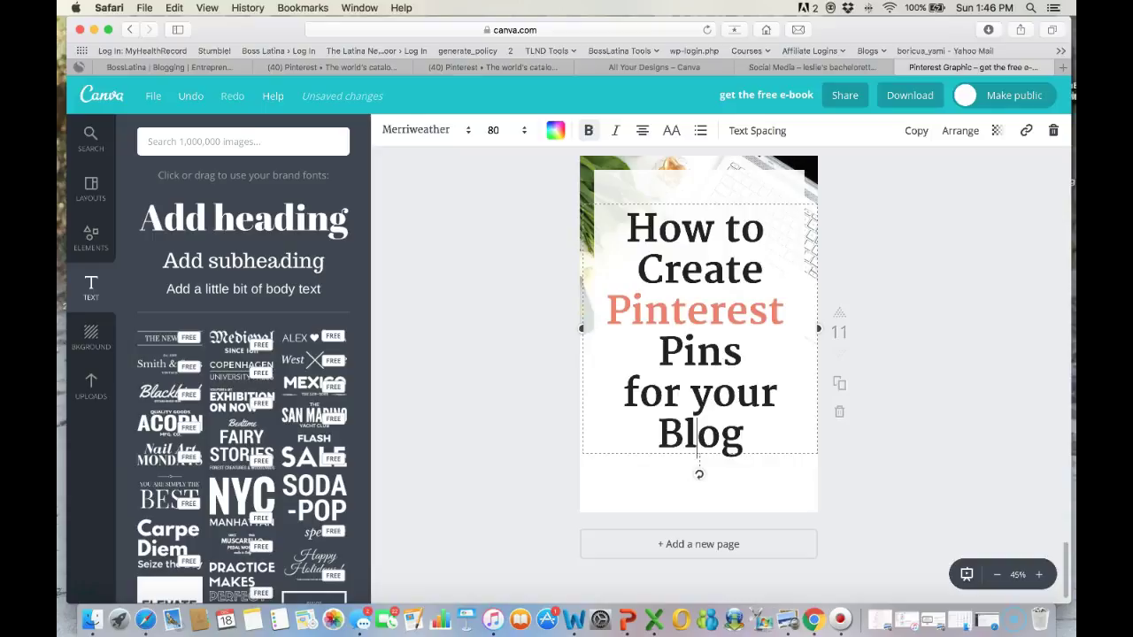
- Recolor the word "Blog" at the end of the heading coral
double_click(697, 440)
left_click(554, 130)
left_click(679, 199)
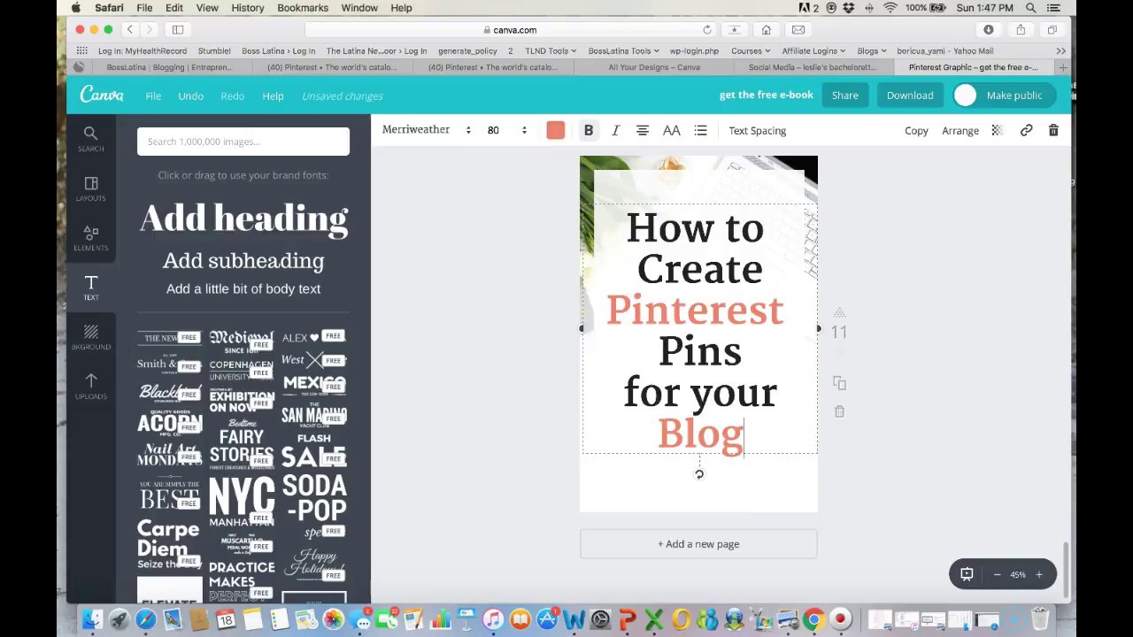
- Remove the word "Blog" from the heading so it ends with "for your"
key("shift+Left")
key("shift+Left")
key("shift+Left")
key("shift+Left")
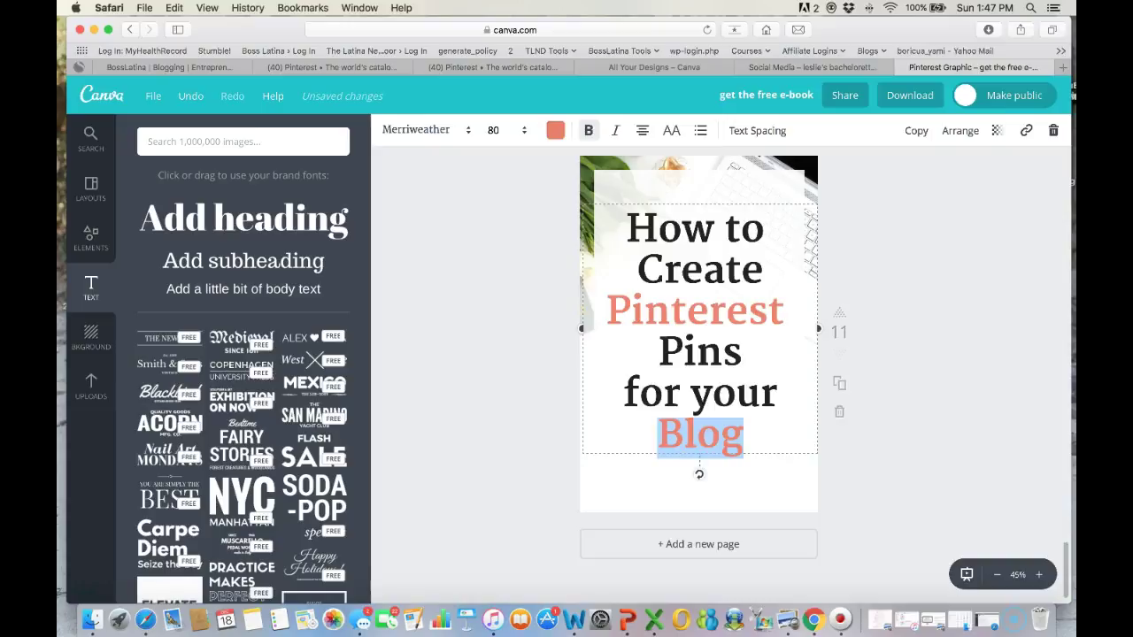
key("BackSpace")
key("BackSpace")
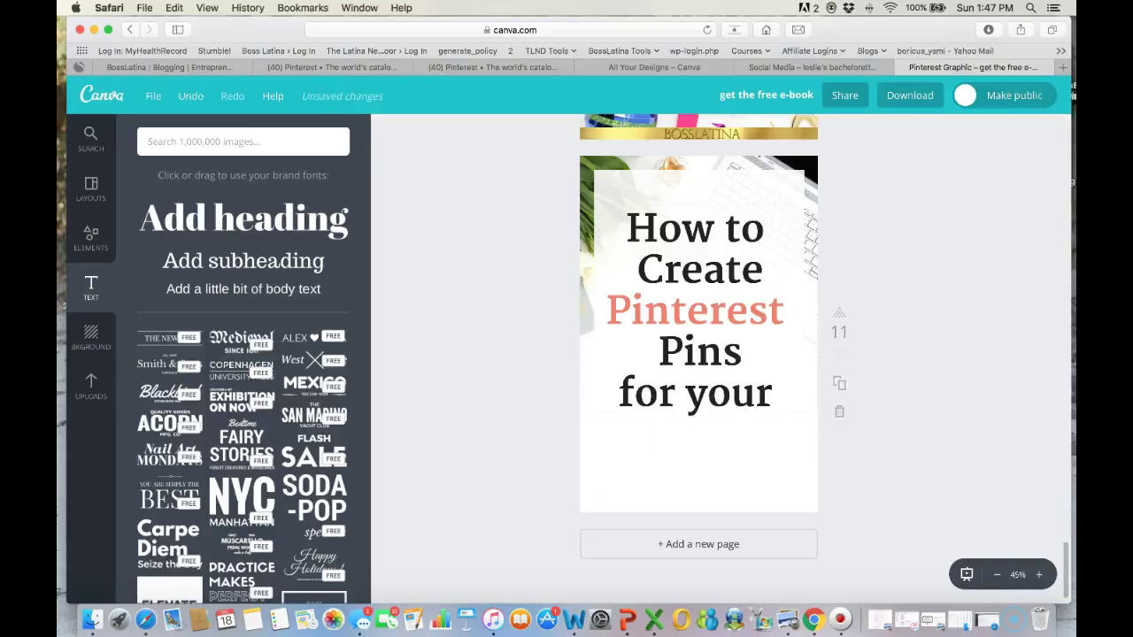
key("super+z")
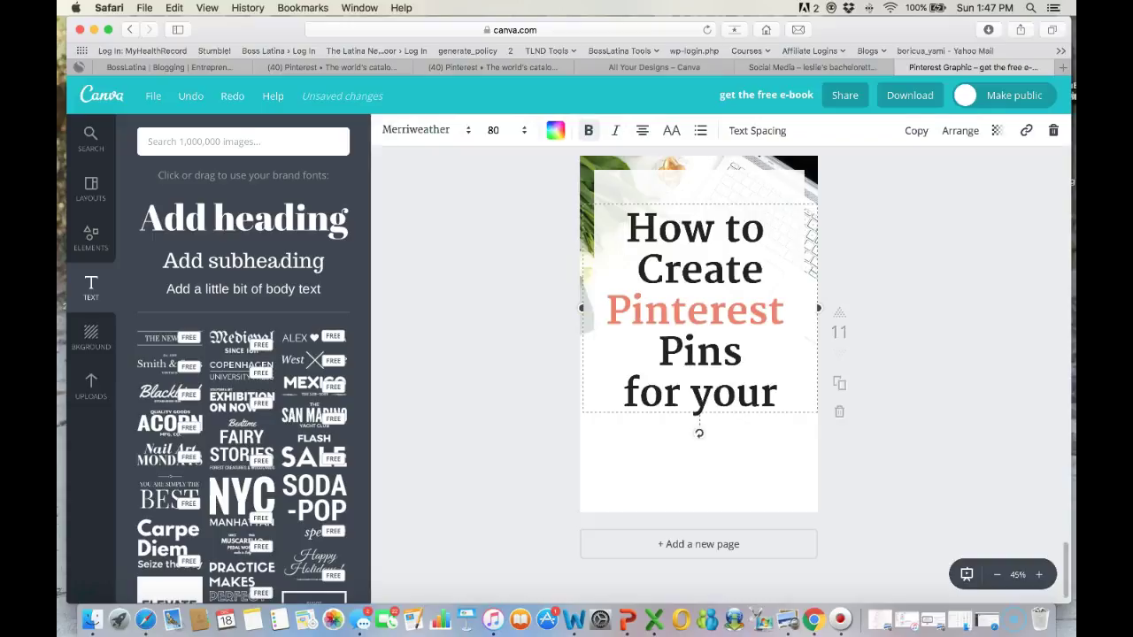
- Turn a duplicate of the heading into a separate text box reading "Blog" and place it directly beneath "for your"
key("super+d")
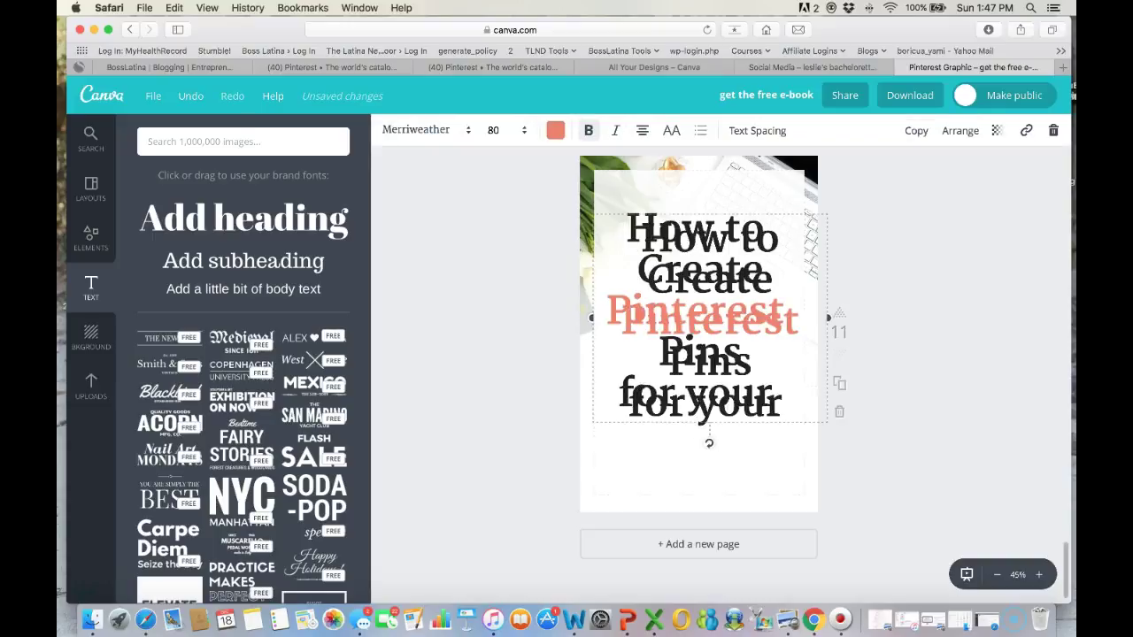
left_click_drag(709, 319, 688, 388)
left_click_drag(773, 478, 610, 477)
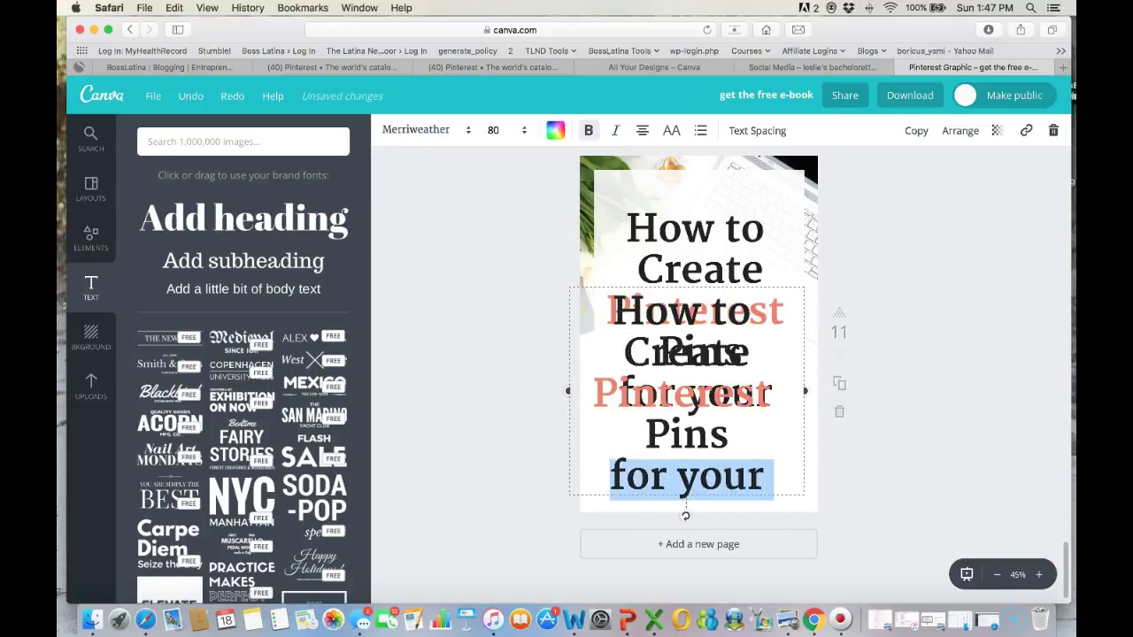
key("BackSpace")
key("BackSpace")
key("BackSpace")
key("BackSpace")
key("BackSpace")
key("BackSpace")
key("BackSpace")
key("BackSpace")
key("BackSpace")
key("BackSpace")
key("BackSpace")
key("BackSpace")
key("BackSpace")
key("BackSpace")
key("BackSpace")
key("BackSpace")
key("BackSpace")
key("BackSpace")
key("BackSpace")
key("BackSpace")
key("BackSpace")
key("BackSpace")
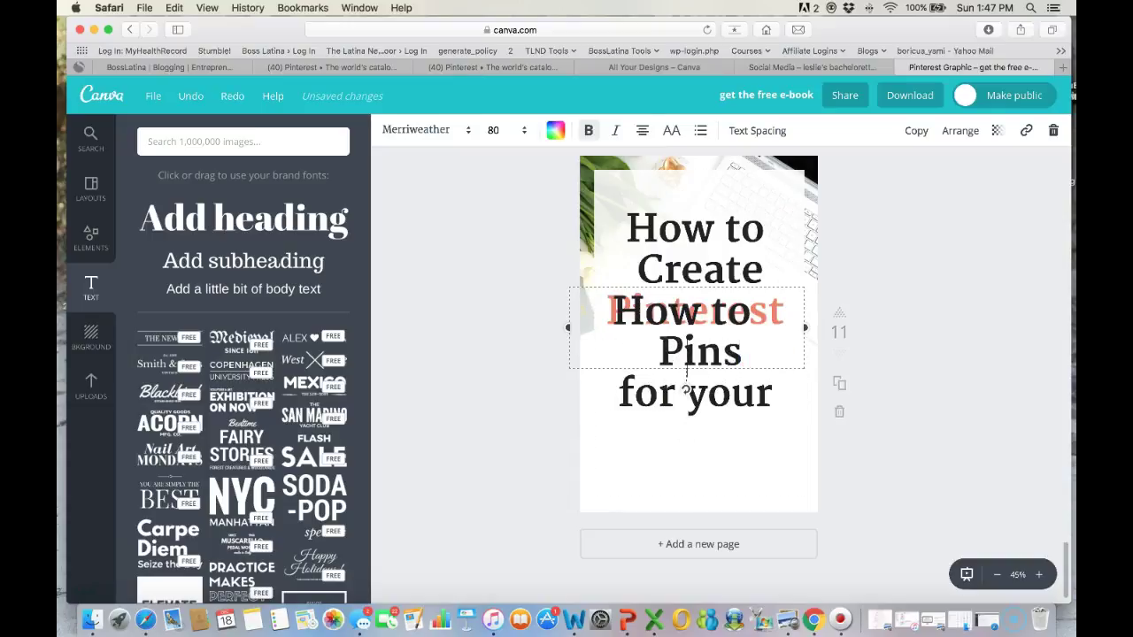
left_click_drag(686, 376, 687, 502)
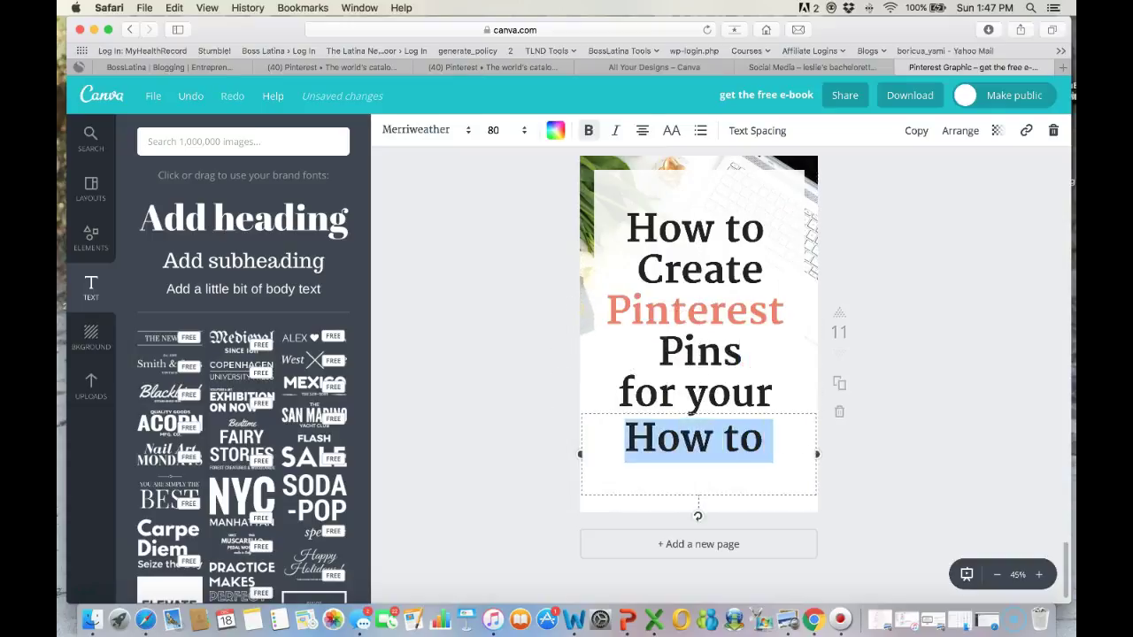
type("Blog")
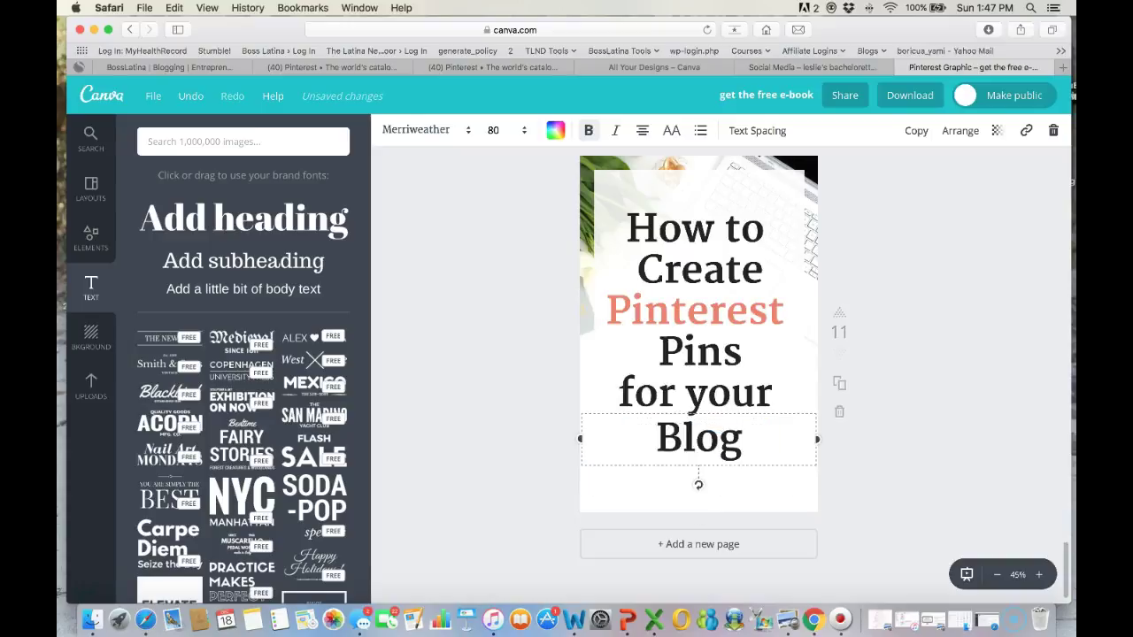
- Change the font of the "Blog" text to Great Vibes
left_click(416, 130)
scroll(491, 336, "down", 5)
scroll(491, 336, "down", 4)
scroll(491, 336, "up", 15)
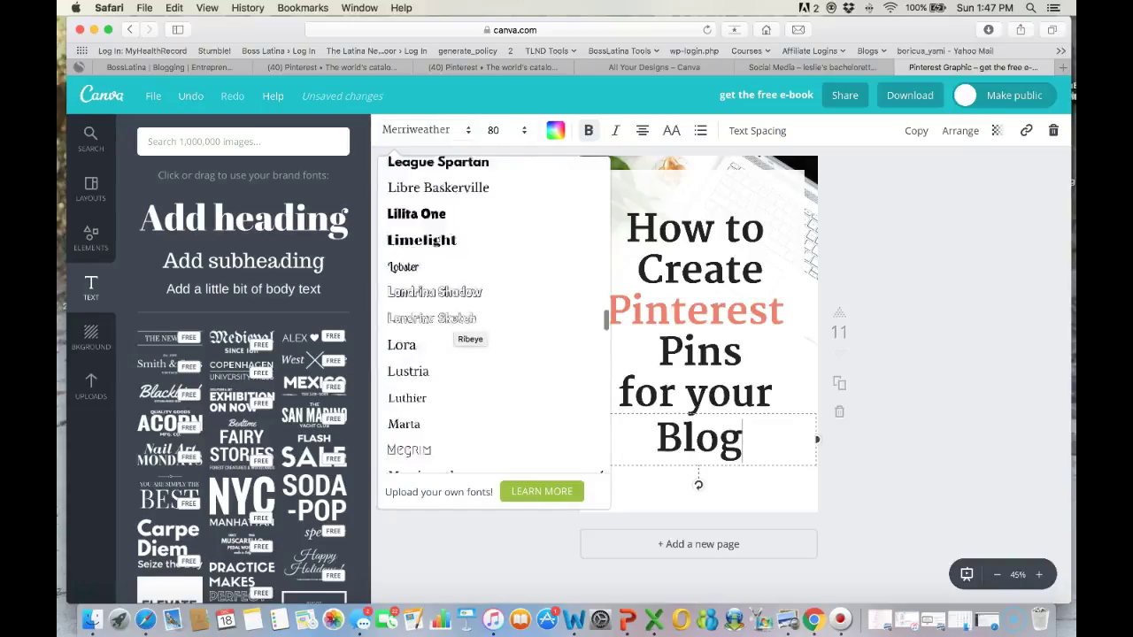
scroll(459, 329, "down", 10)
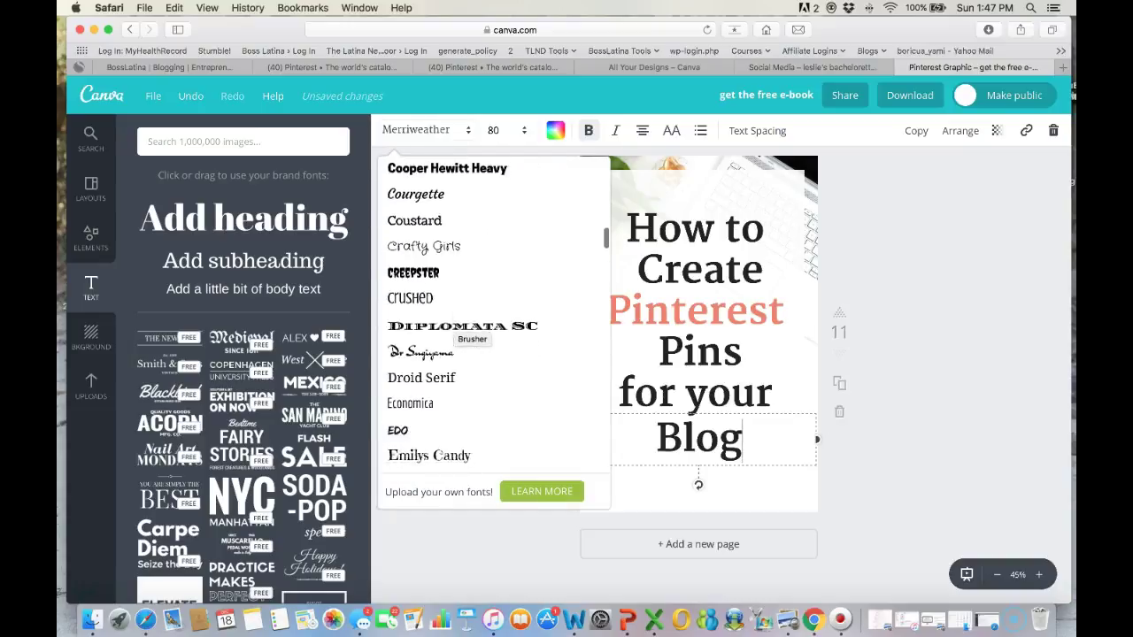
scroll(458, 329, "down", 8)
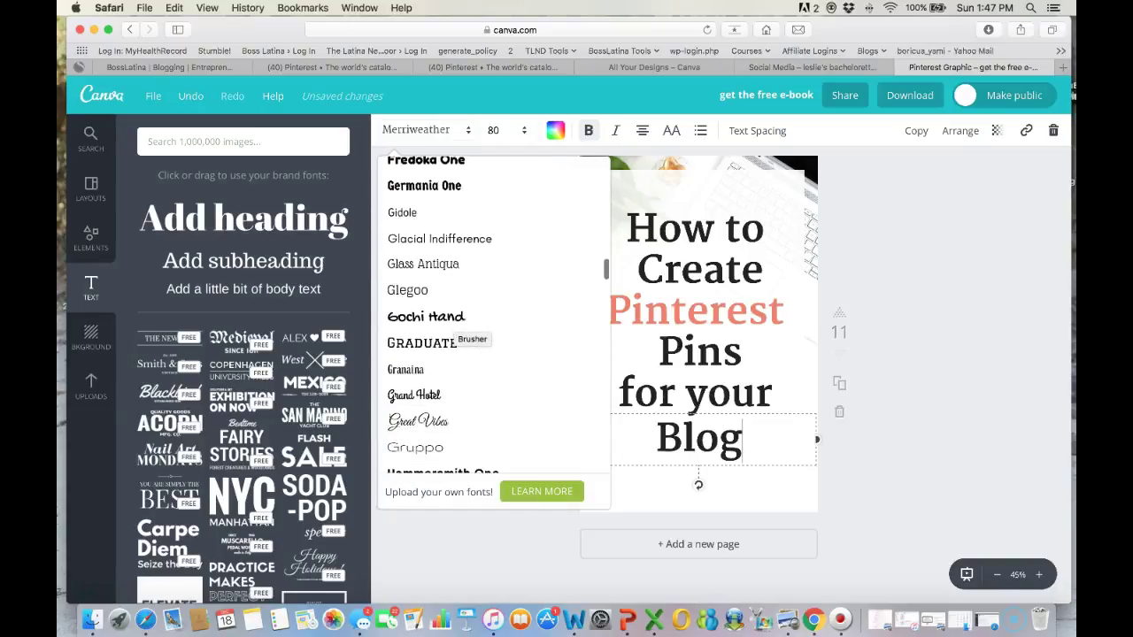
left_click(418, 409)
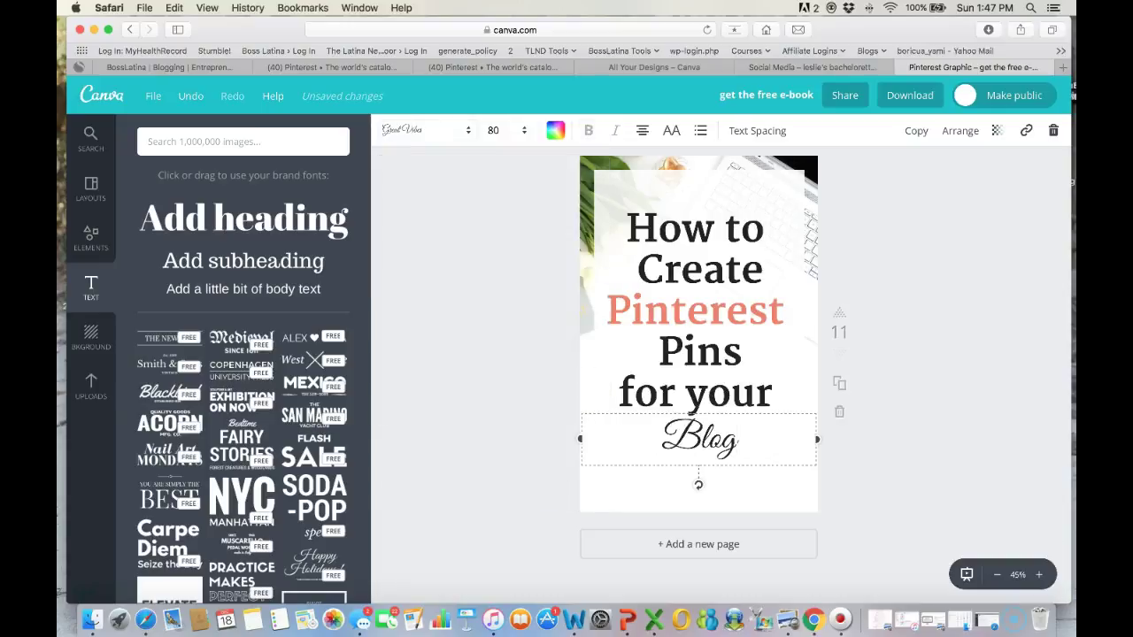
- Recolor the "Blog" text with the coral document color and set its size to 120
left_click(554, 130)
left_click(679, 198)
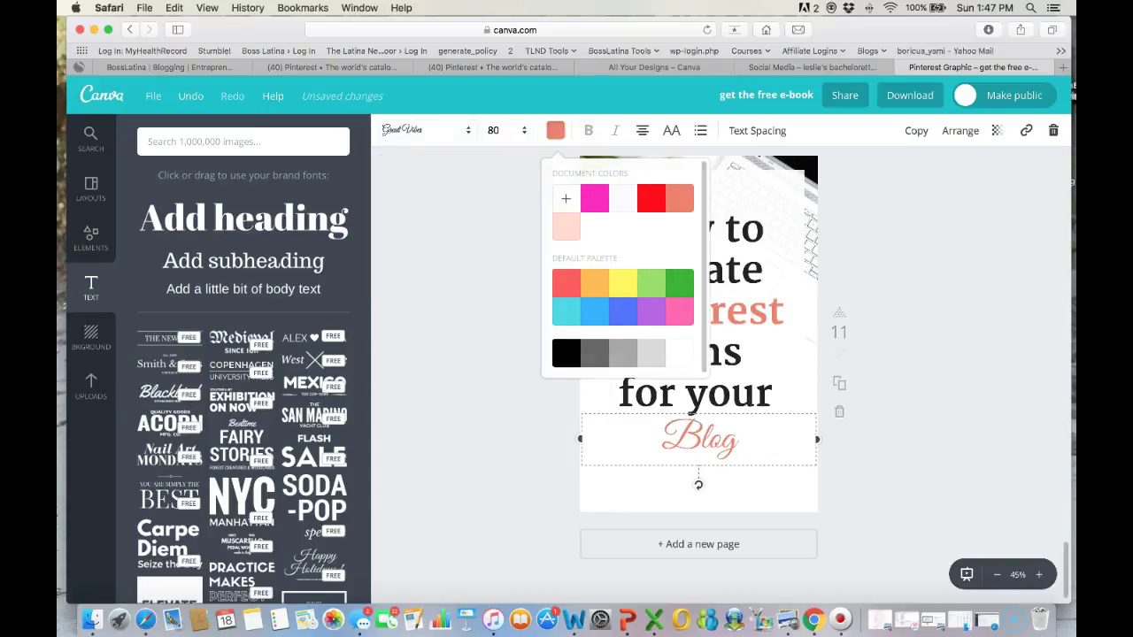
left_click(495, 130)
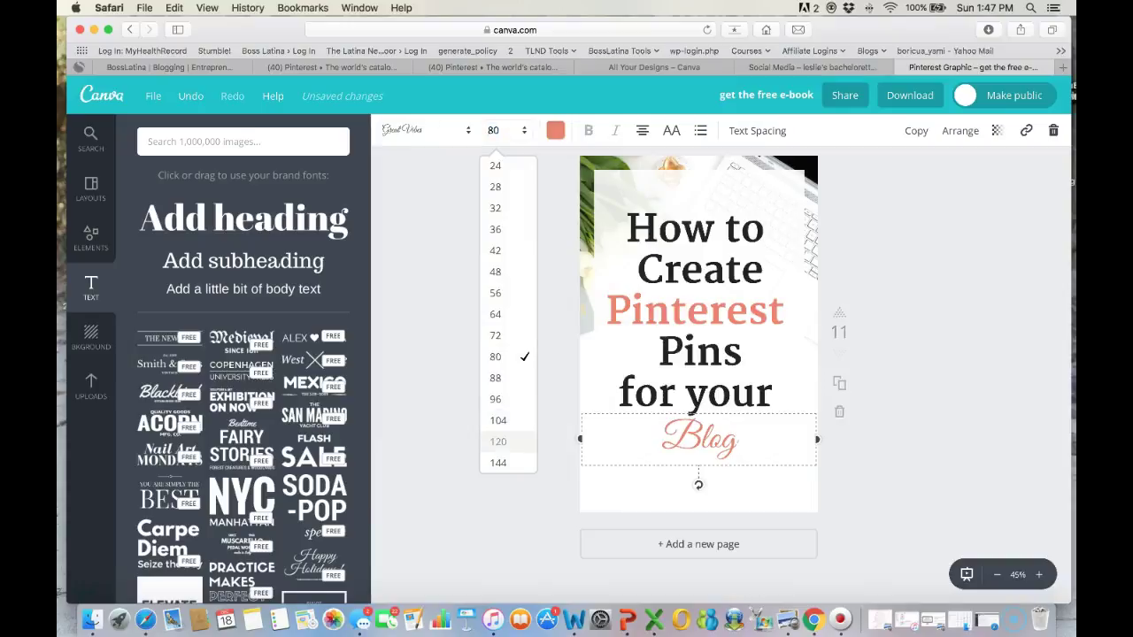
left_click(509, 443)
key("Escape")
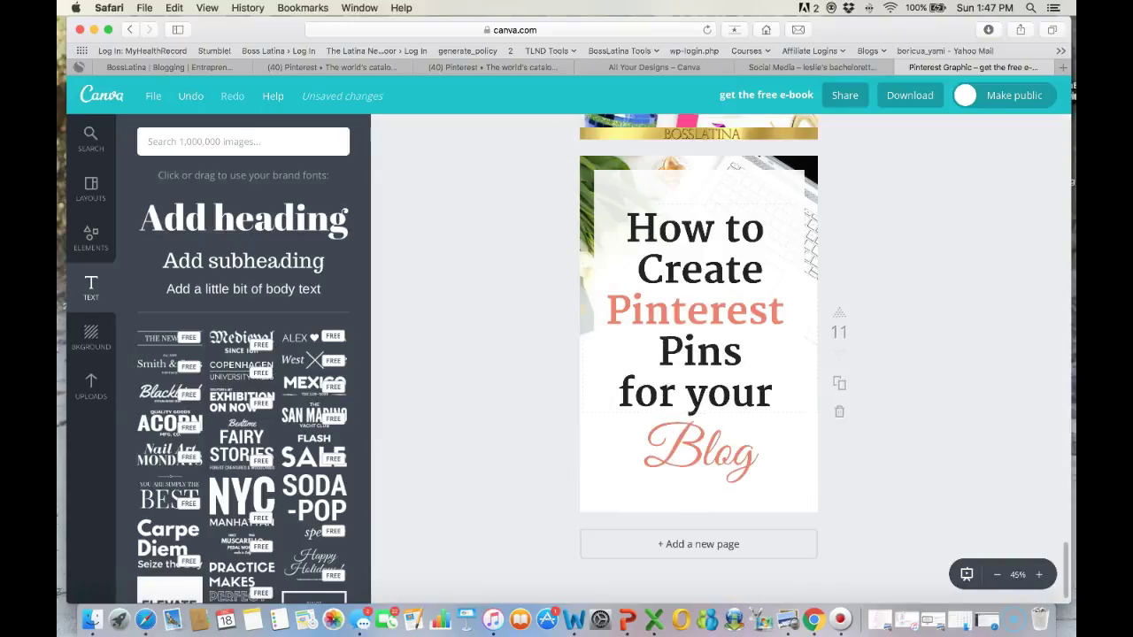
- Delete the word "Pinterest" from the heading, leaving a blank line between "Create" and "Pins"
left_click(781, 312)
left_click_drag(784, 312, 605, 312)
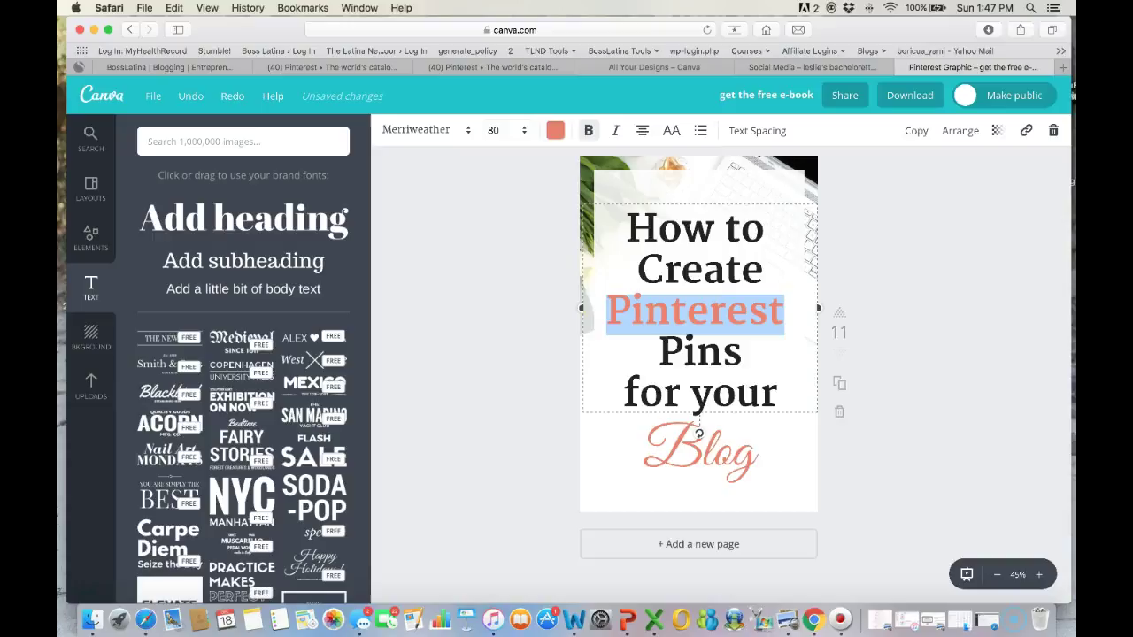
scroll(698, 354, "down", 1)
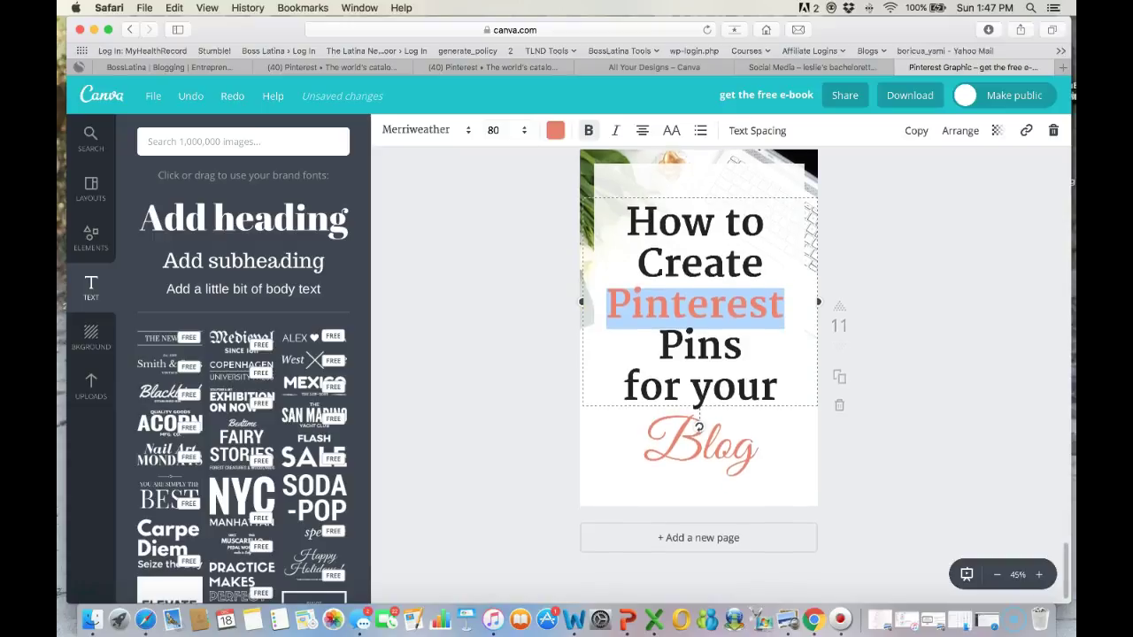
key("BackSpace")
key("Return")
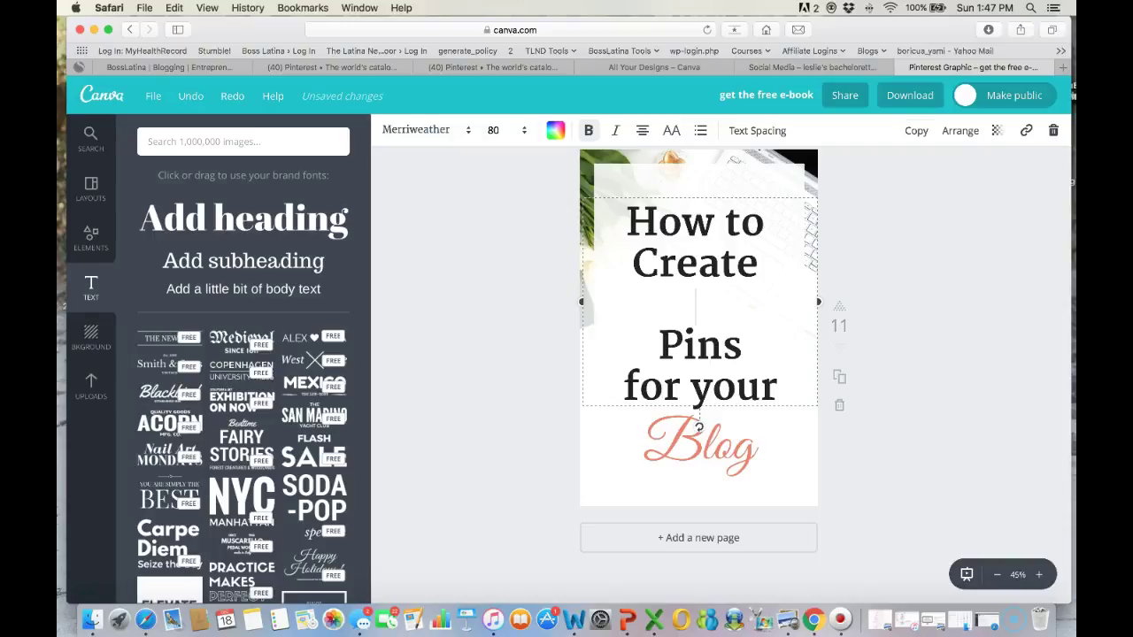
- Set the size of the coral "Blog" text to 104
left_click(699, 447)
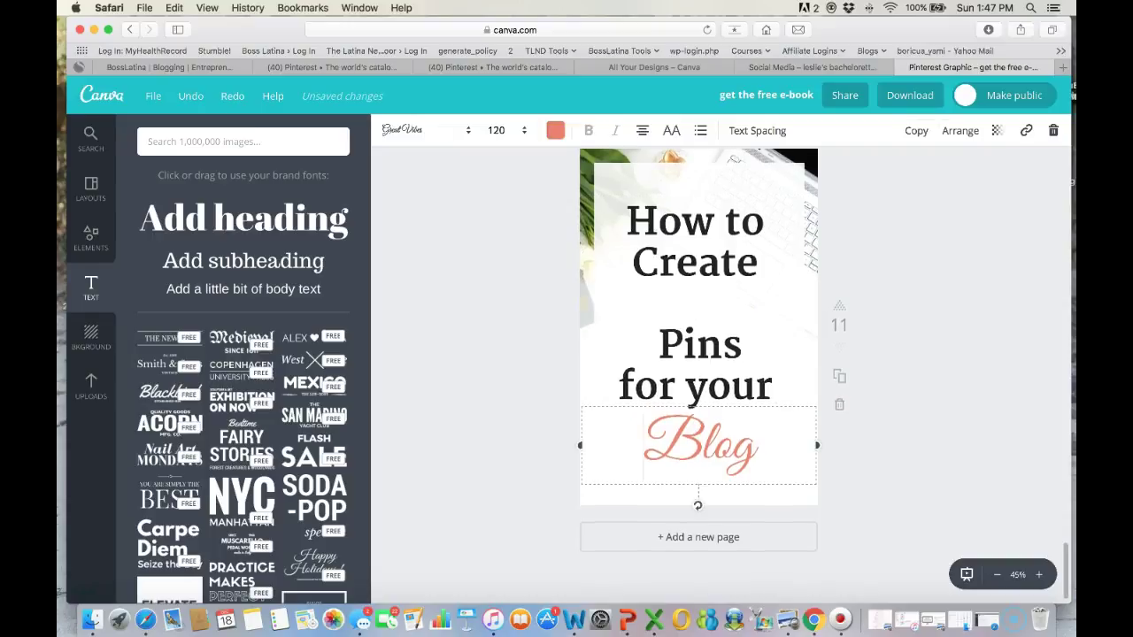
left_click(495, 130)
left_click(508, 420)
key("Escape")
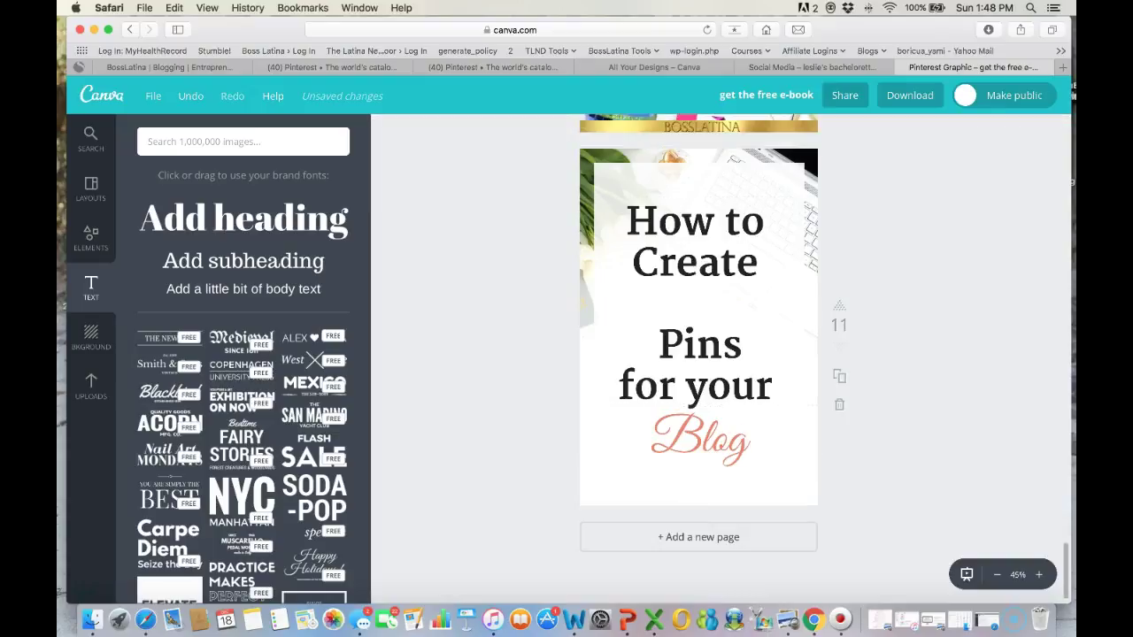
- Place a duplicate of the "Blog" text in the gap between "Create" and "Pins" and change its wording to "Pinterest"
left_click(686, 438)
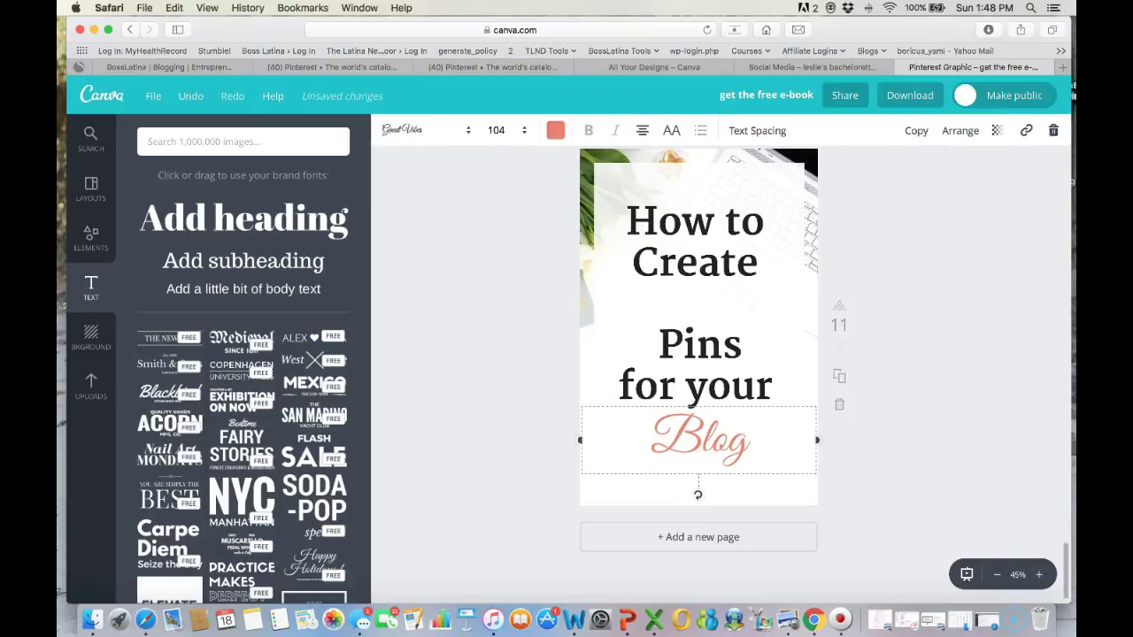
left_click_drag(686, 438, 699, 305)
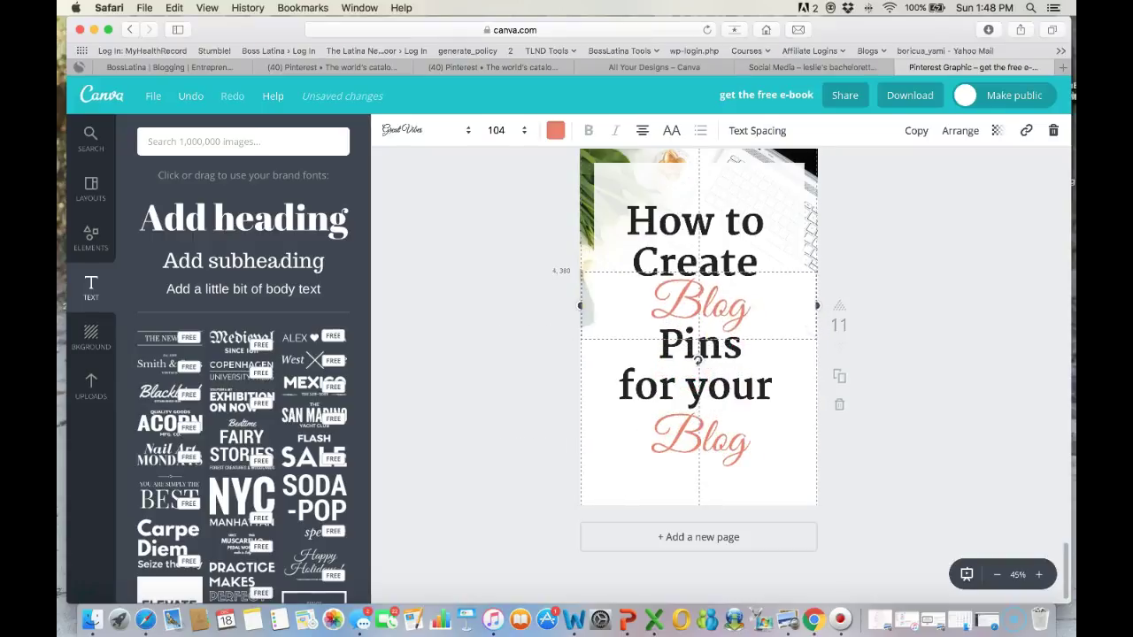
double_click(698, 305)
type("Pinterest")
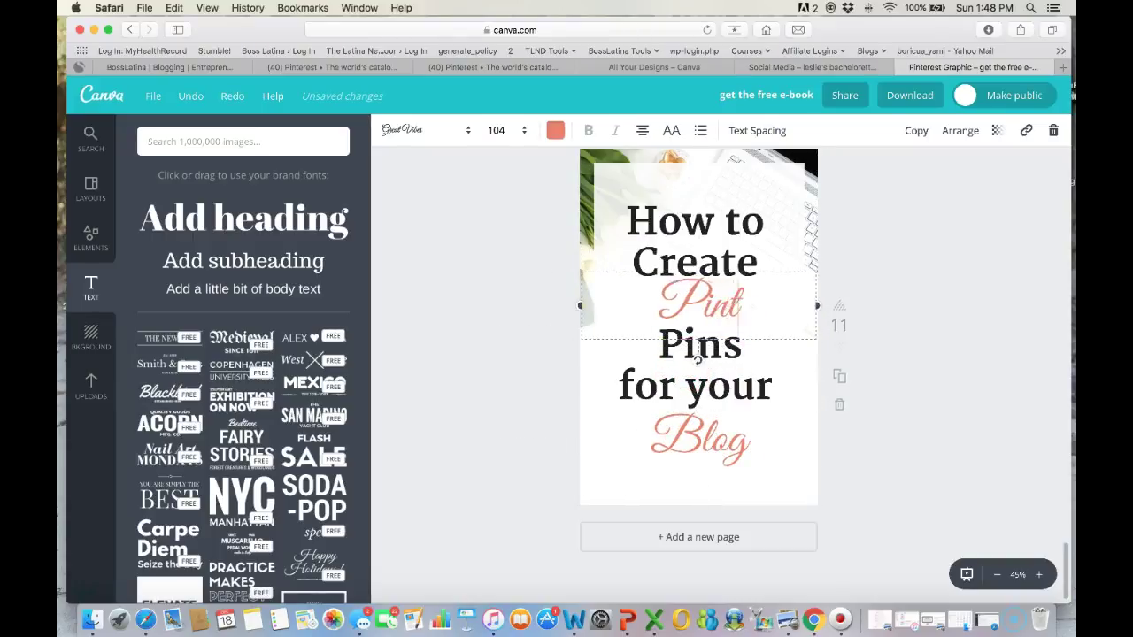
key("Escape")
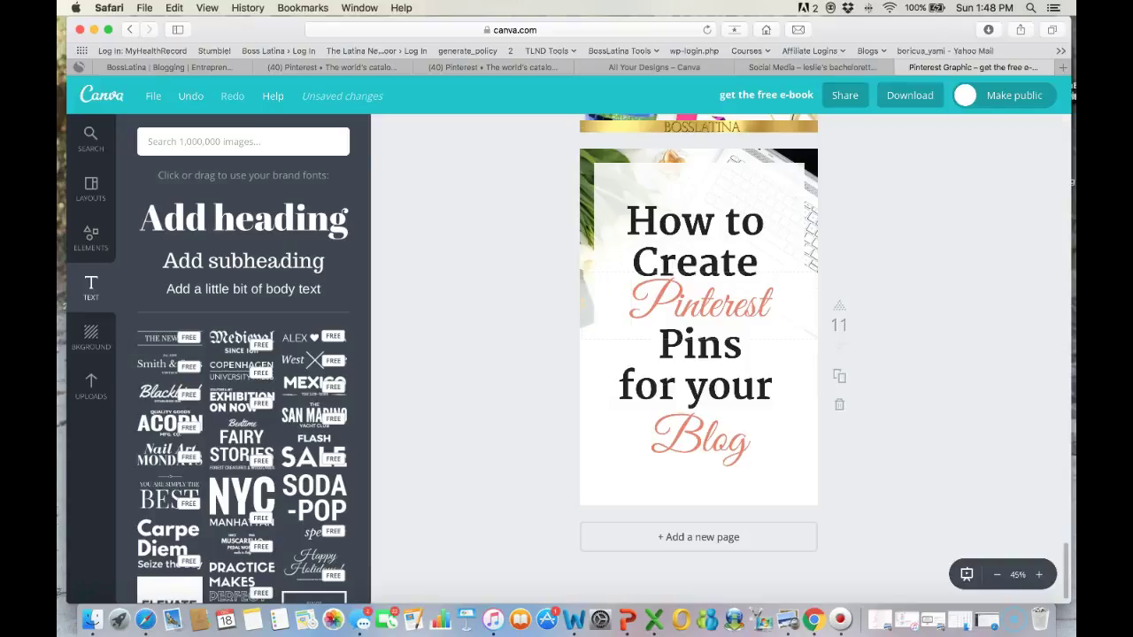
left_click(713, 301)
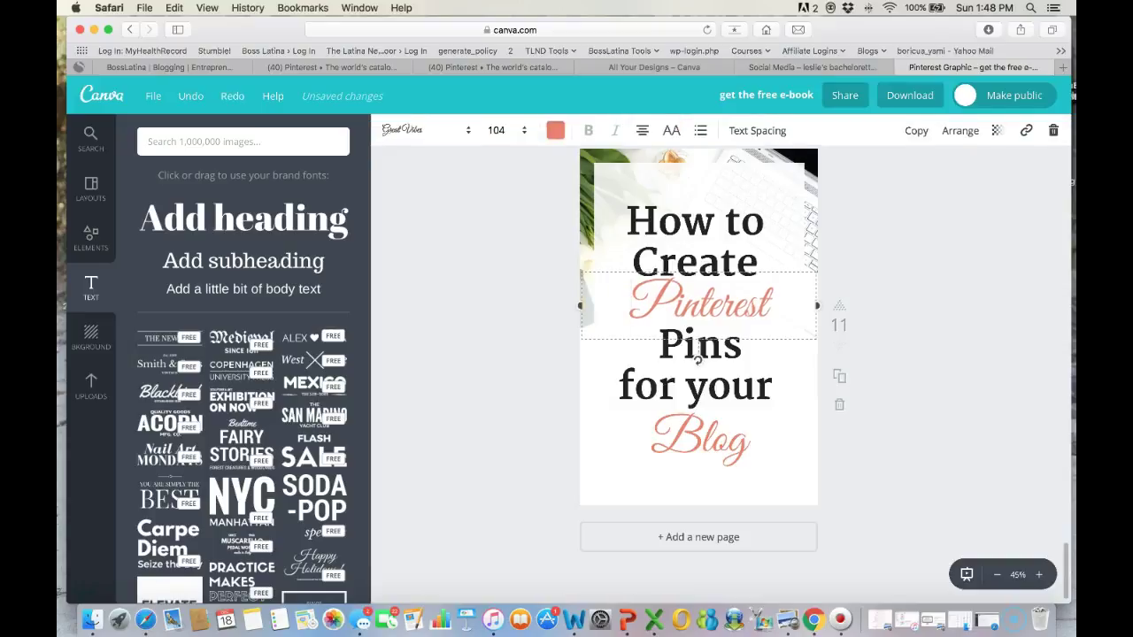
left_click(756, 130)
left_click_drag(827, 200, 838, 200)
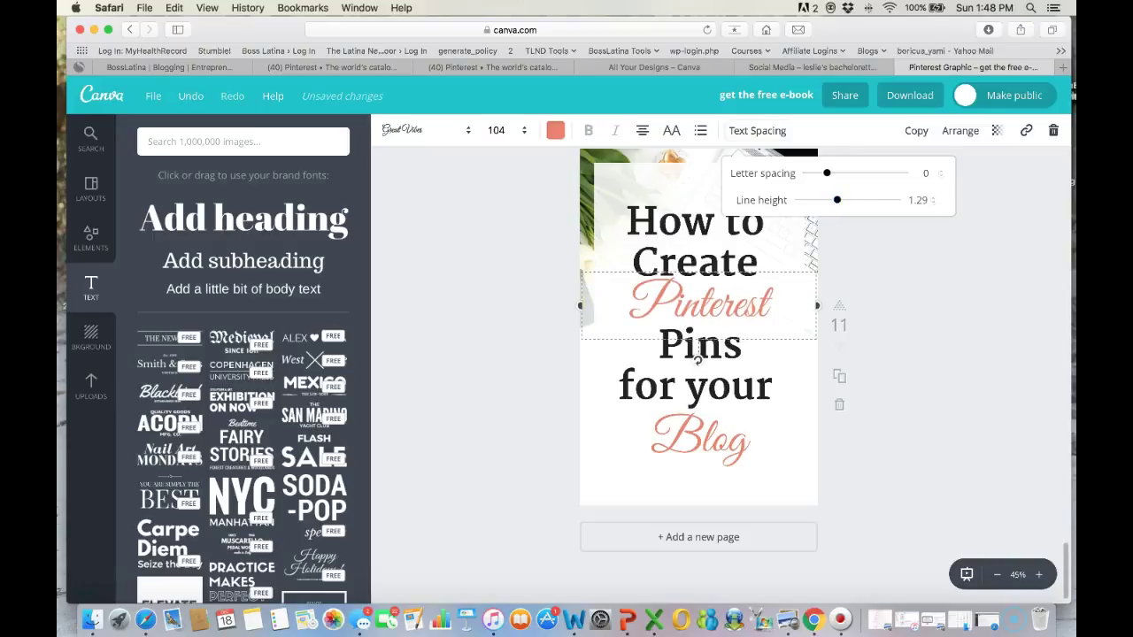
left_click(758, 131)
- Set the line height of the main Merriweather heading to 1.15
left_click(697, 360)
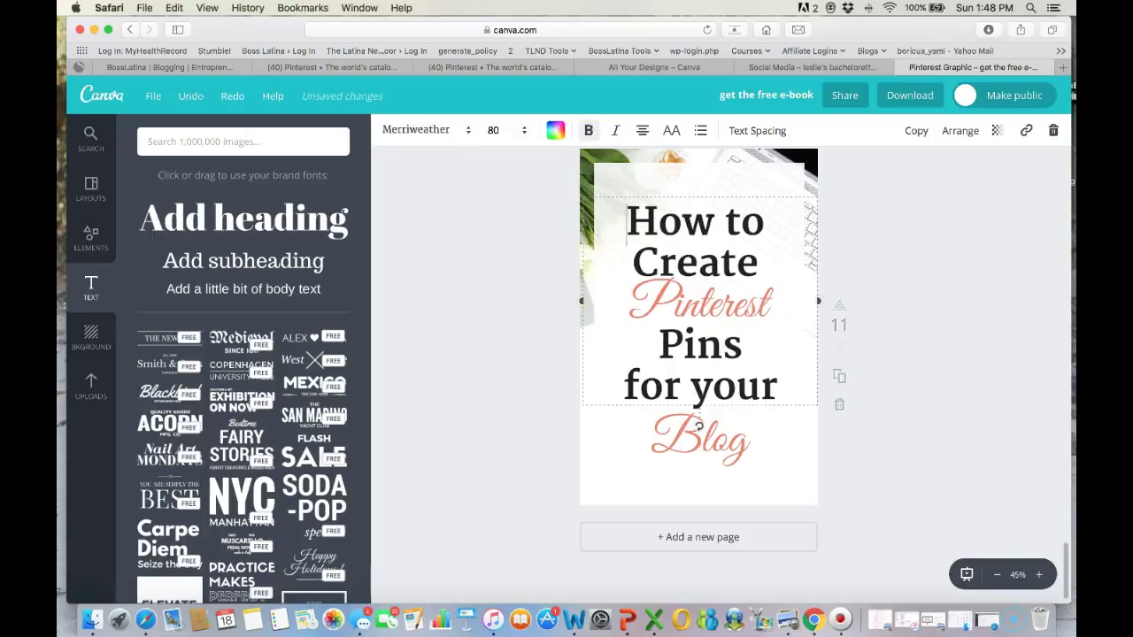
left_click(757, 131)
left_click_drag(825, 200, 830, 200)
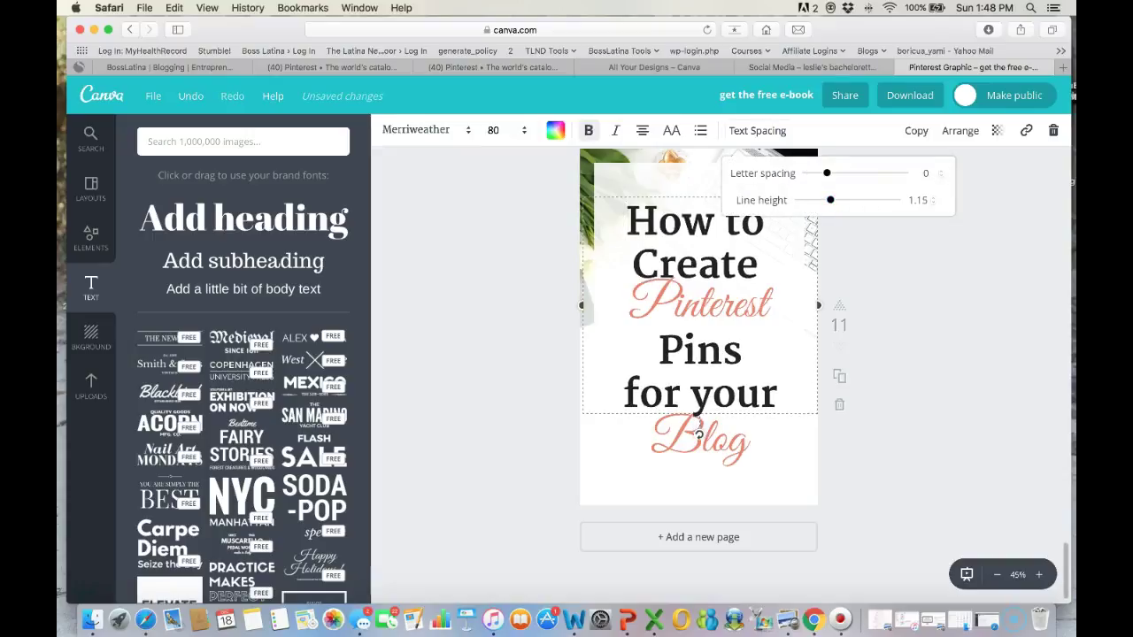
- Fit the coral "Pinterest" and "Blog" texts to the heading's lines and shift the whole title slightly upward on the page
left_click(705, 310)
left_click_drag(705, 325, 705, 329)
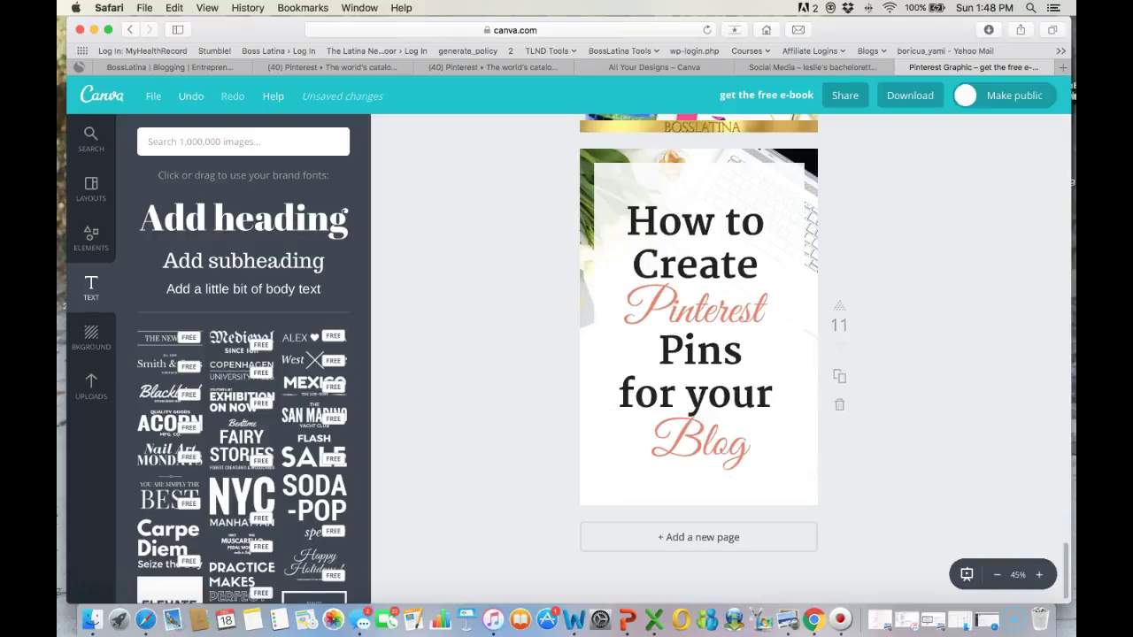
left_click_drag(695, 265, 694, 253)
left_click_drag(695, 307, 693, 299)
left_click_drag(699, 444, 700, 435)
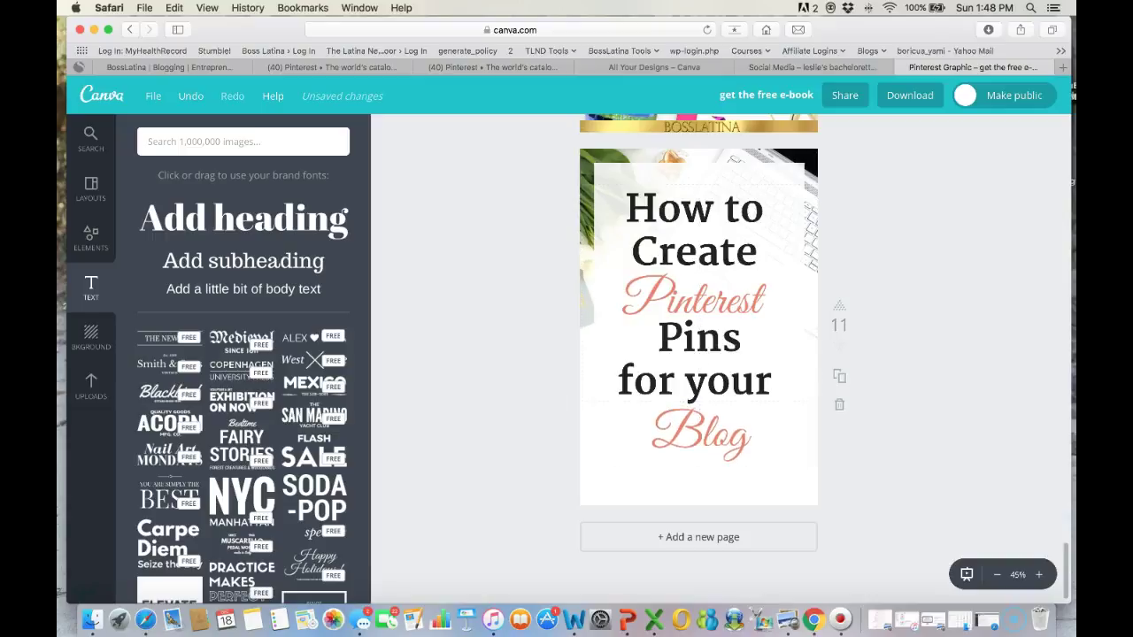
- Copy the gold bar from the bottom of the page above and place it along the bottom edge of page 11
scroll(698, 354, "up", 2)
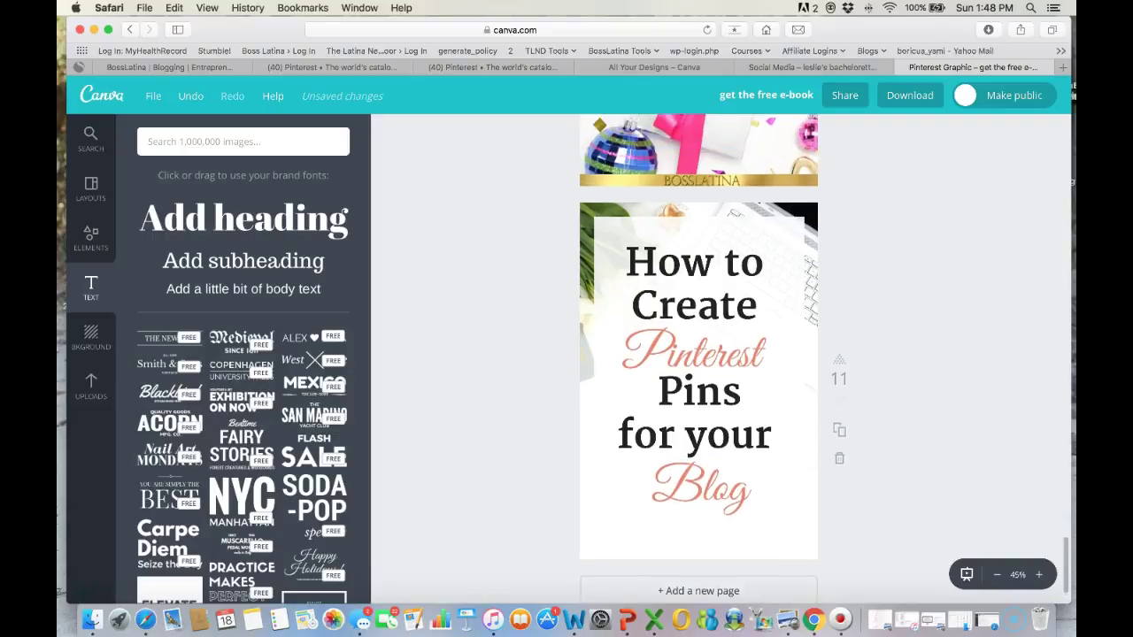
left_click(699, 181)
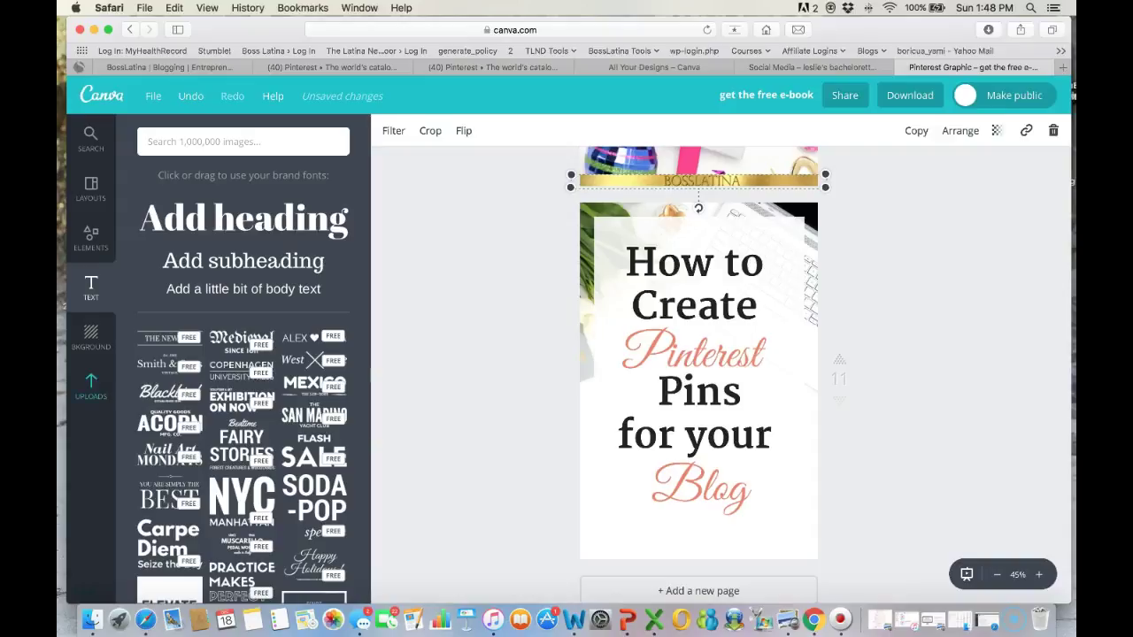
left_click(91, 386)
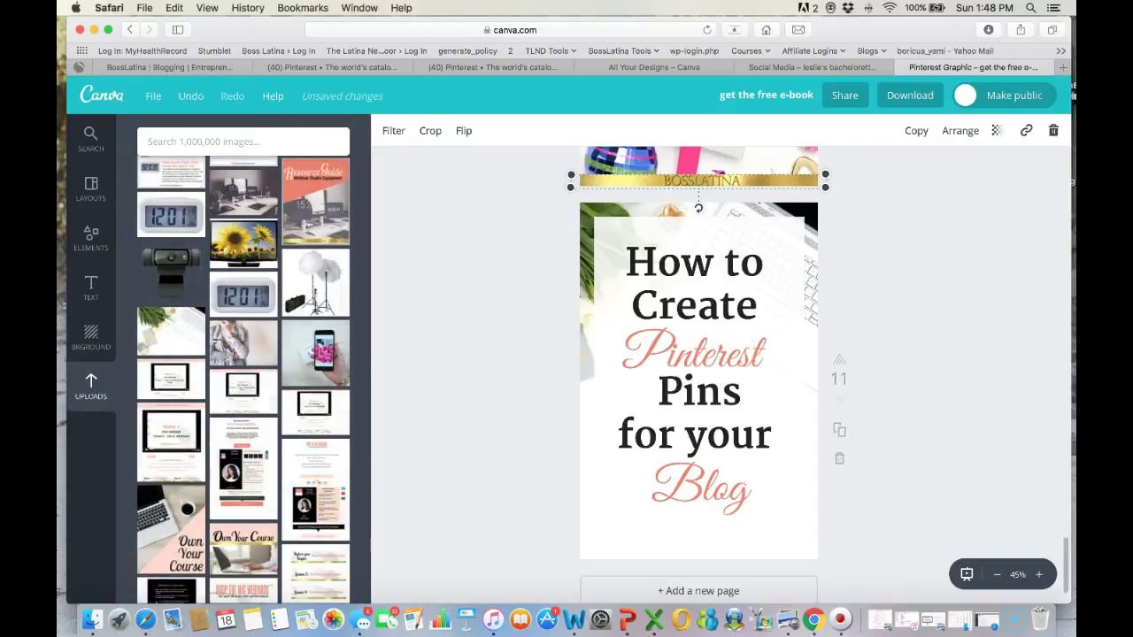
key("super+v")
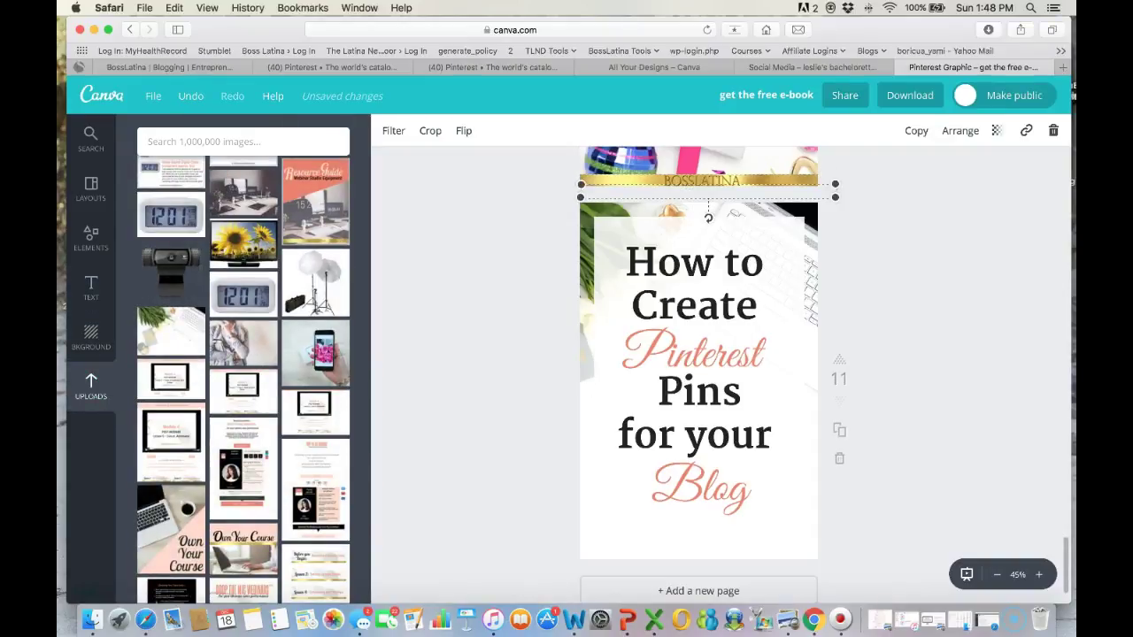
left_click_drag(699, 190, 693, 550)
- Place another copy of the gold bar along the top edge of page 11 and delete the surplus copy on the page above
key("super+v")
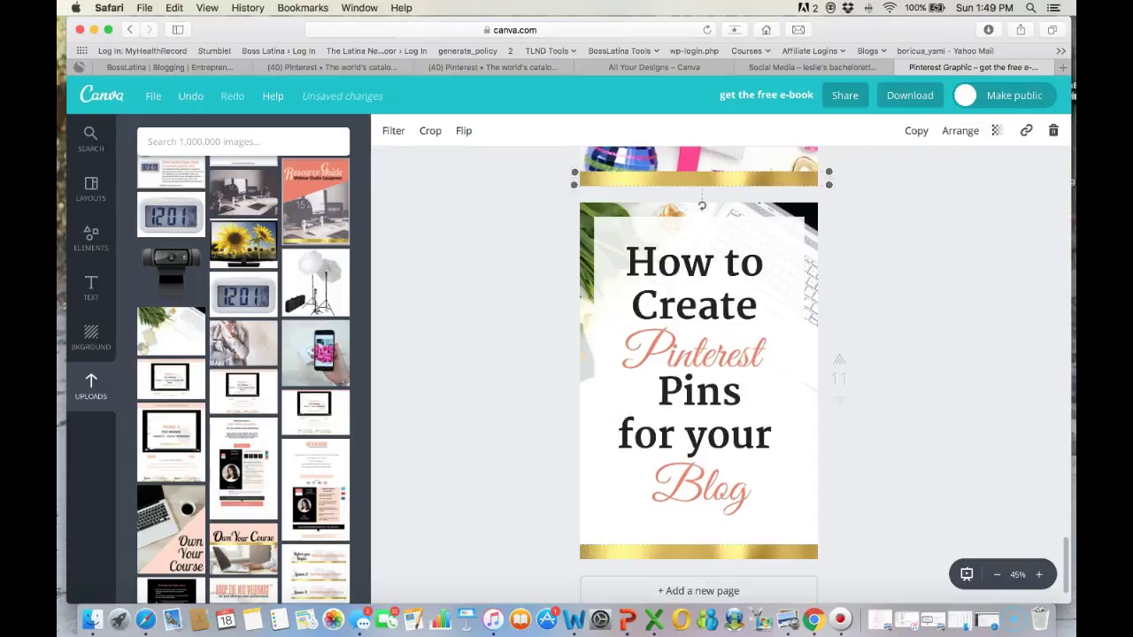
left_click(698, 550)
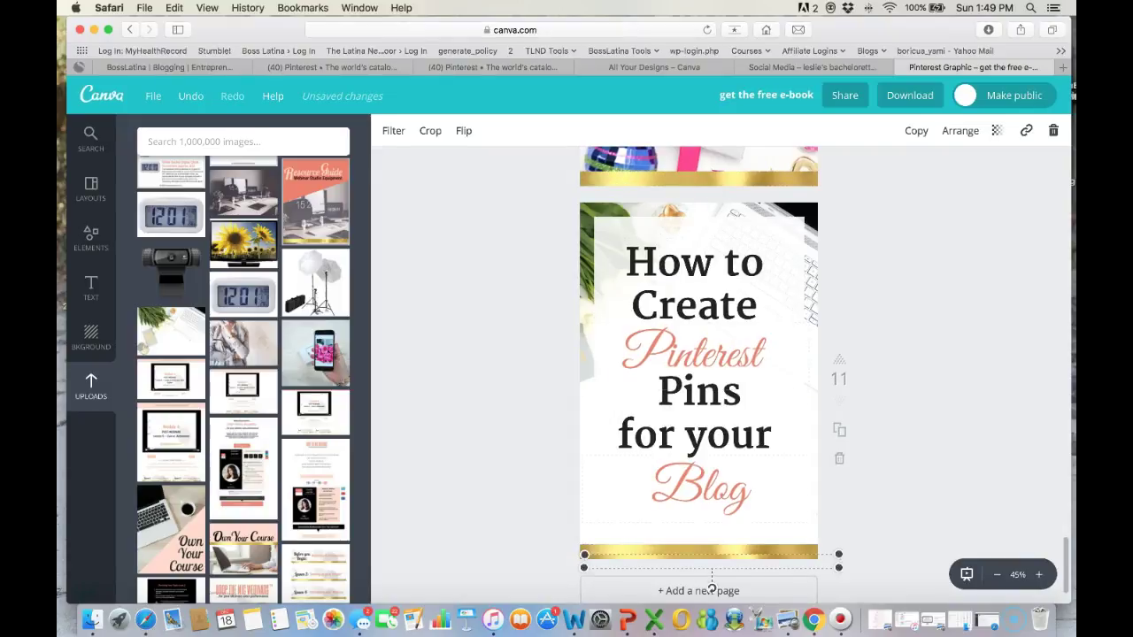
key("super+v")
left_click_drag(698, 390, 698, 209)
key("Escape")
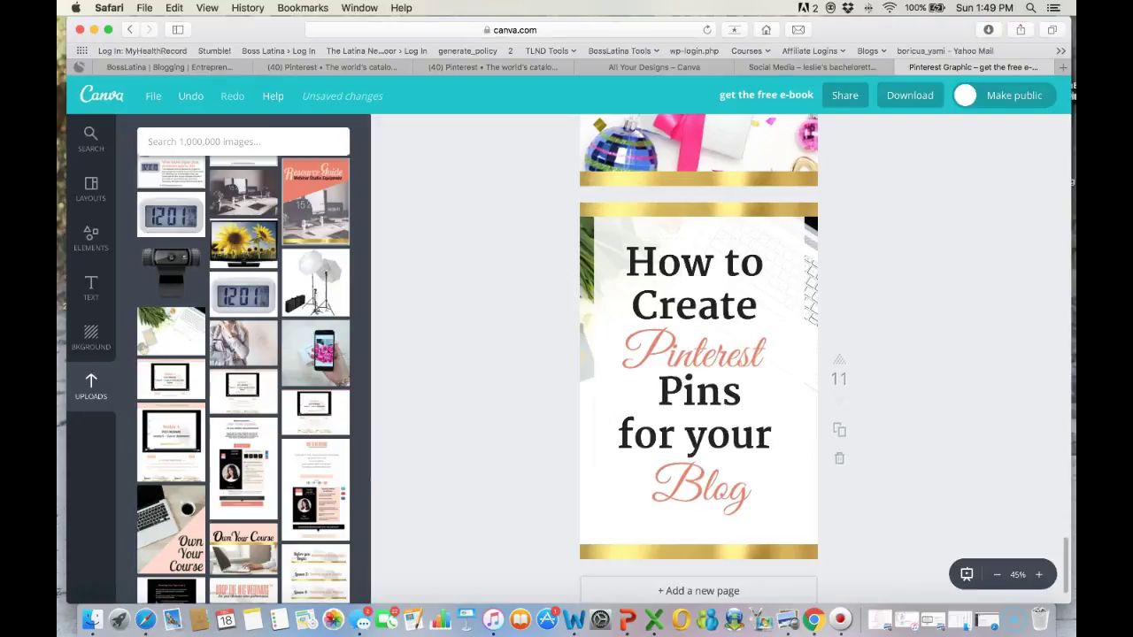
left_click(700, 179)
key("Delete")
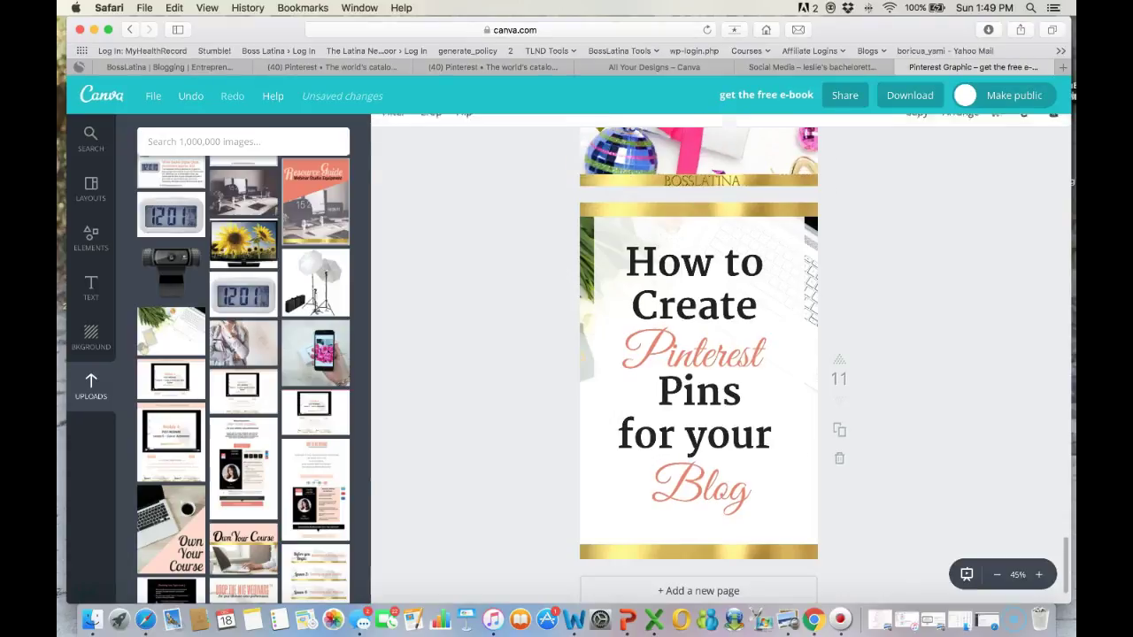
- Copy the "BOSSLATINA" text from the page above and place it centered on page 11's bottom gold bar
left_click(708, 190)
left_click_drag(710, 190, 701, 550)
key("Escape")
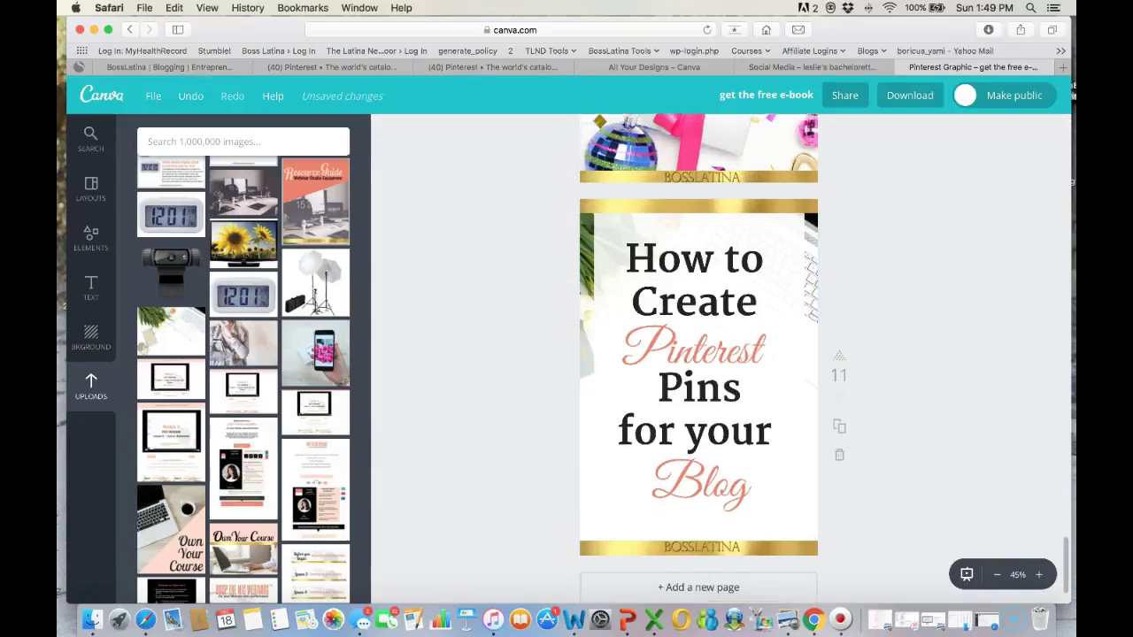
- Download only page 11 of the design as a PNG
scroll(699, 354, "down", 1)
left_click_drag(699, 165, 699, 161)
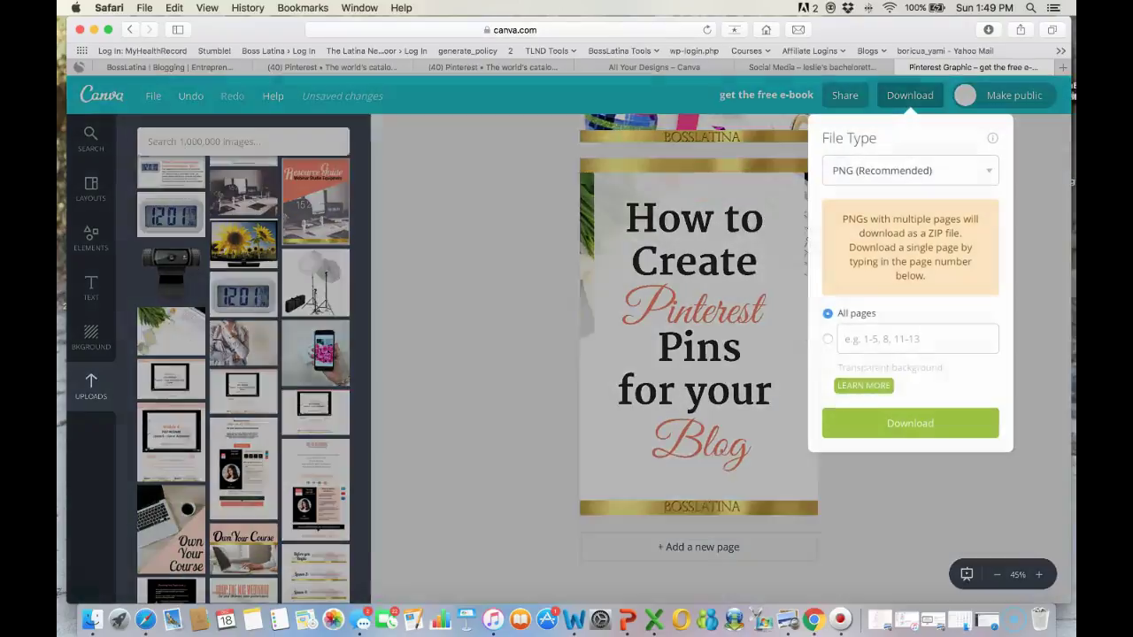
left_click(910, 95)
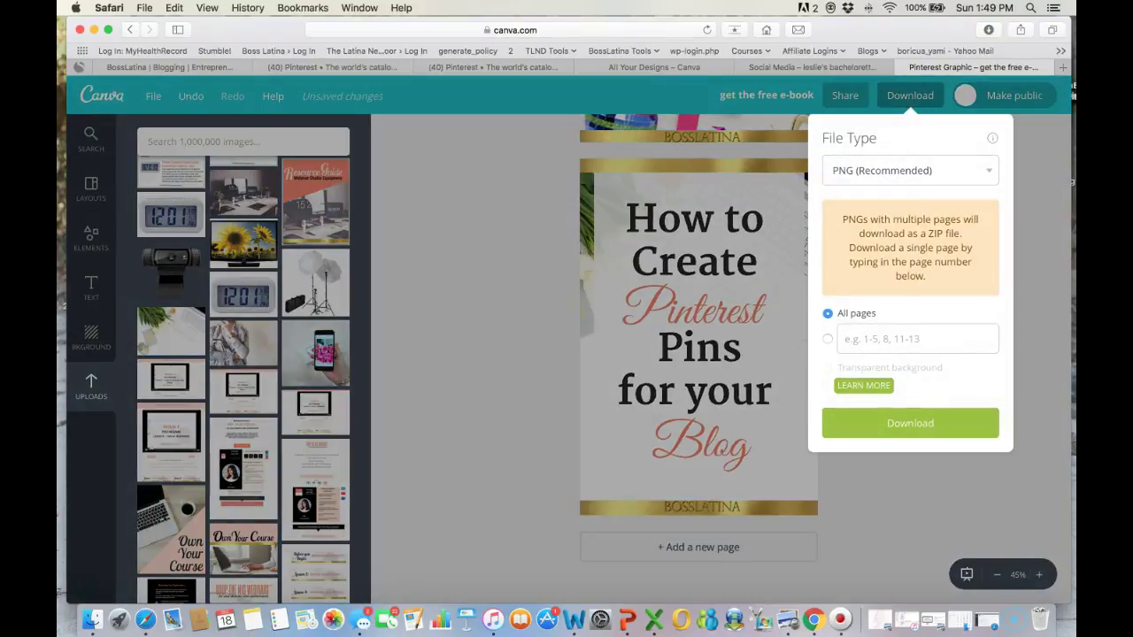
key("Escape")
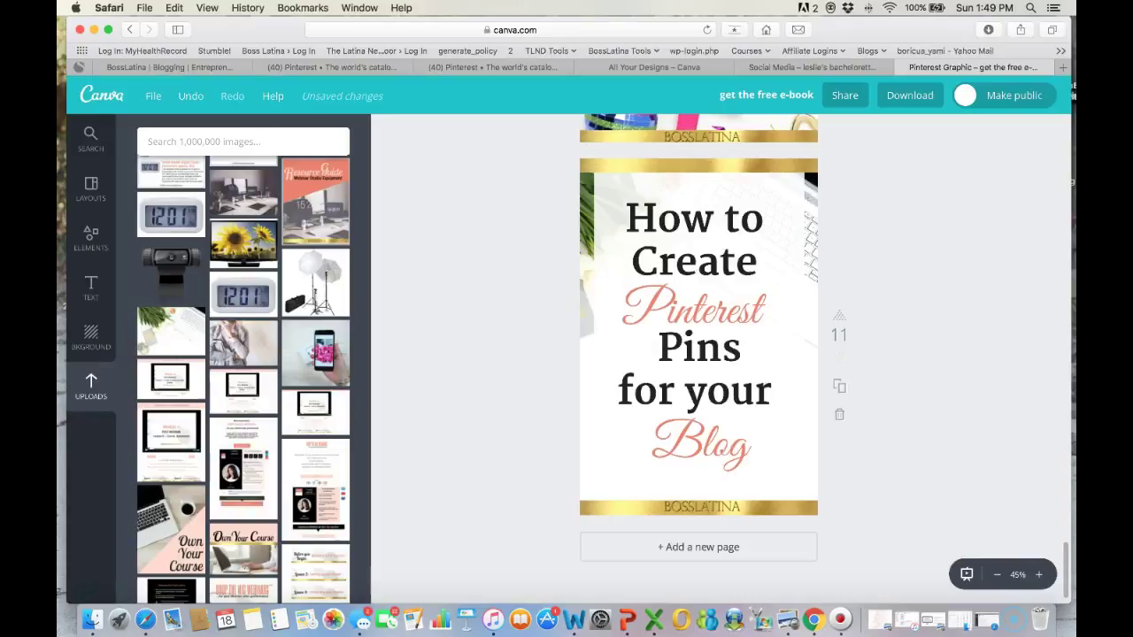
left_click(910, 95)
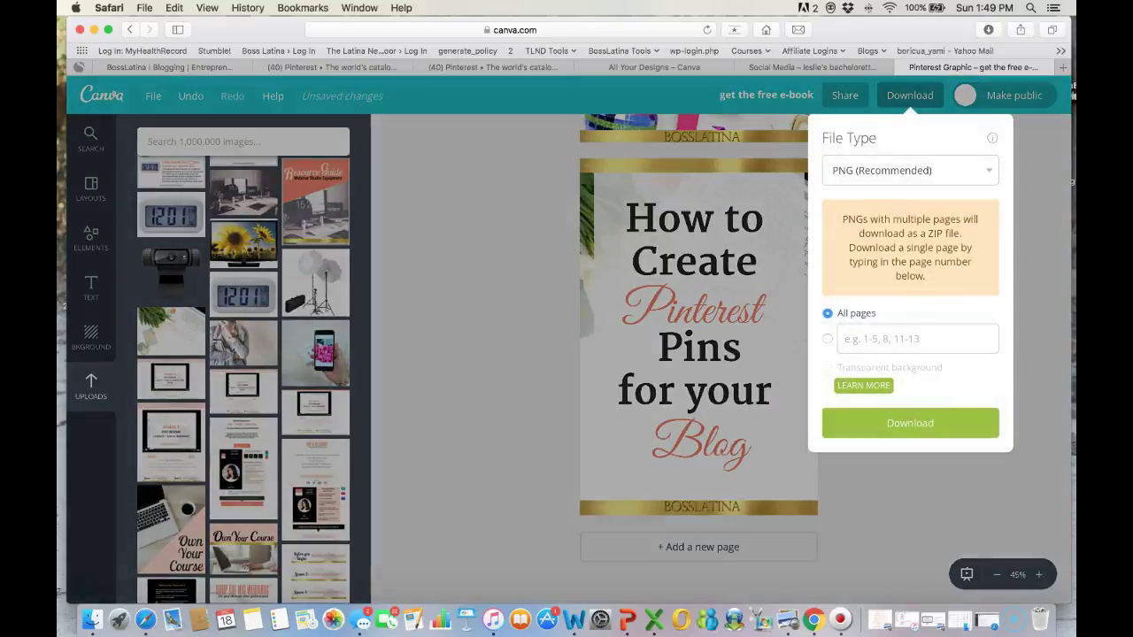
left_click(916, 338)
type("11")
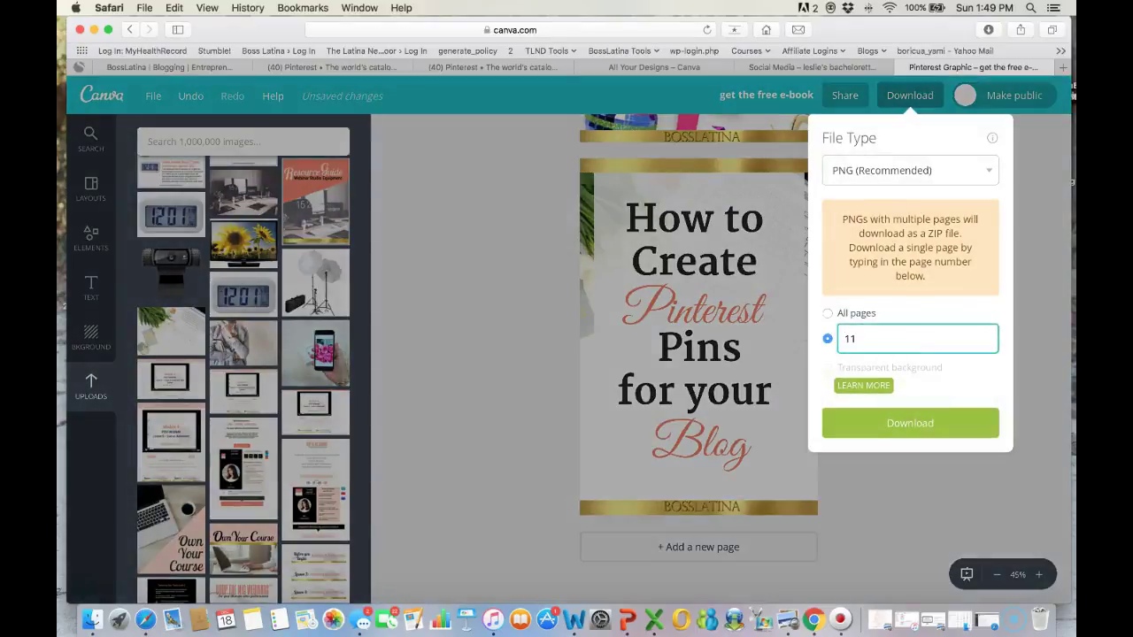
key("Return")
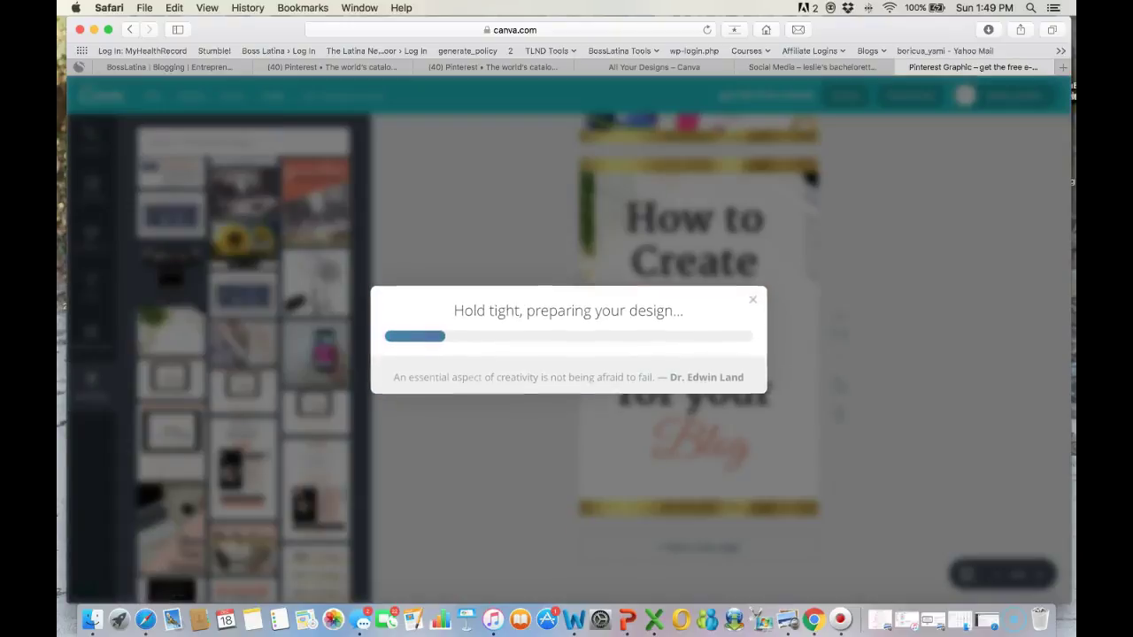